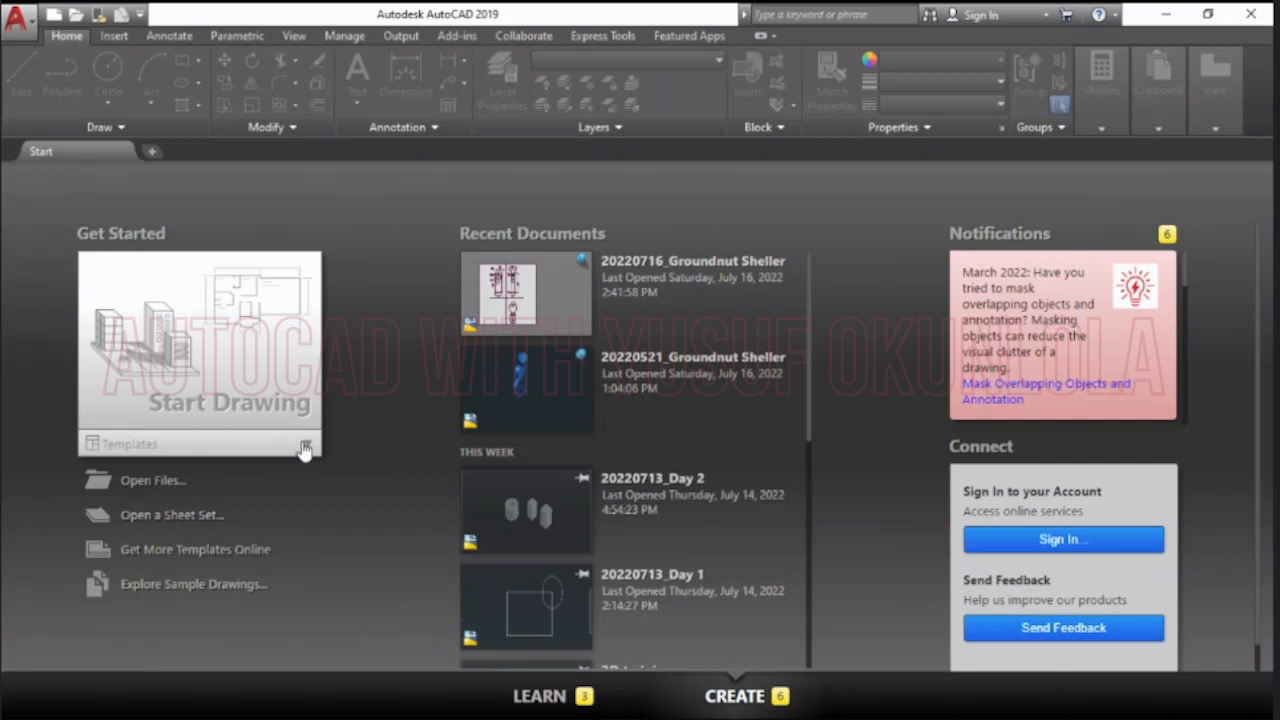
- Browse the available drawing templates and start a new drawing from acad.dwt
left_click(304, 447)
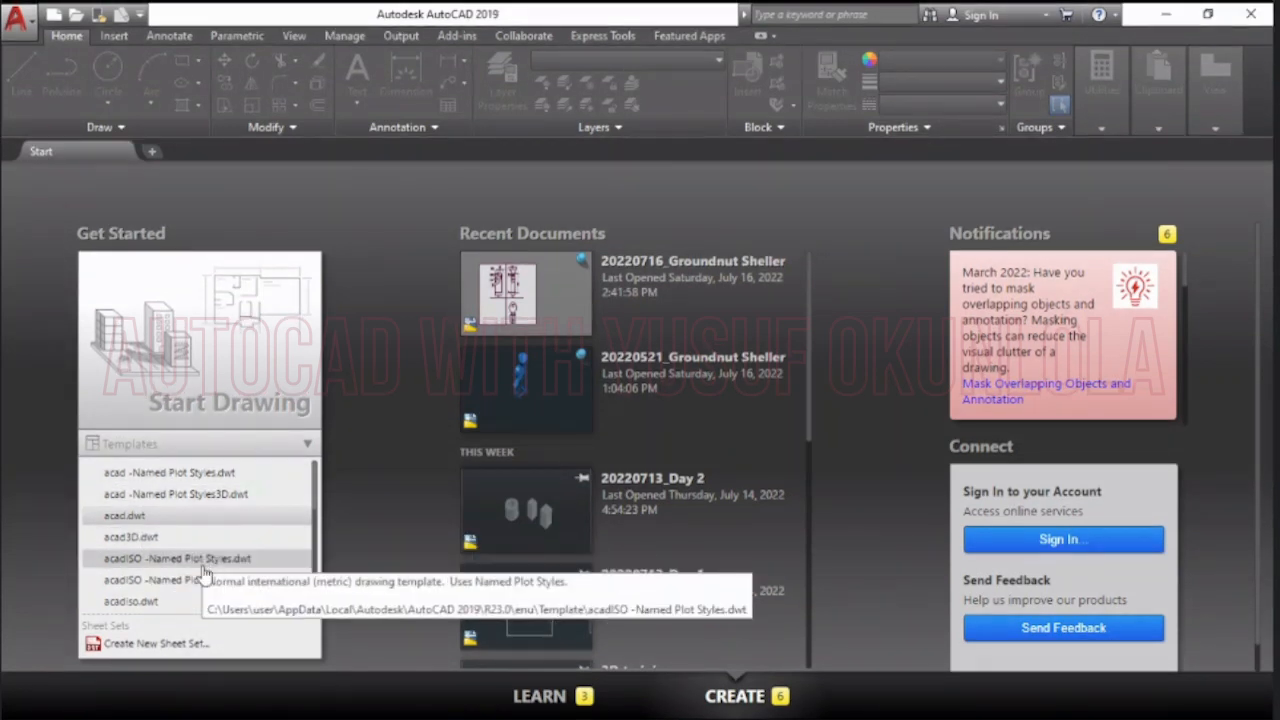
scroll(203, 572, "down", 3)
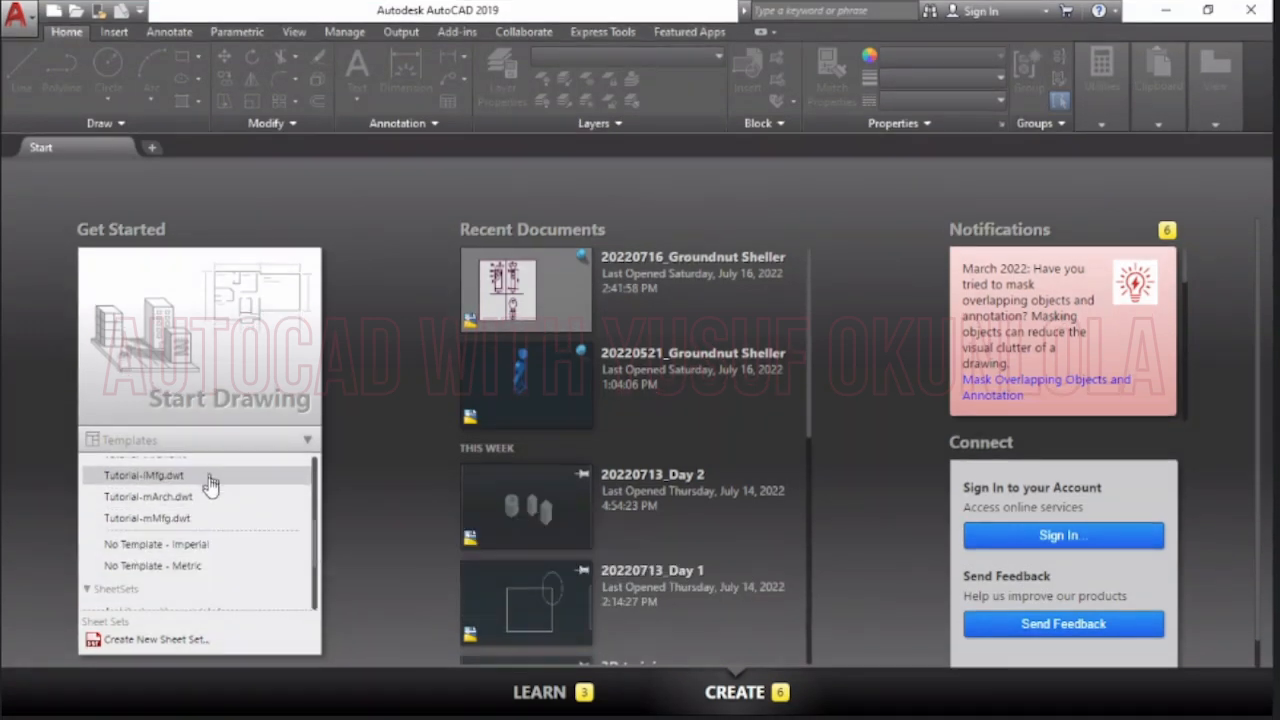
scroll(208, 514, "up", 3)
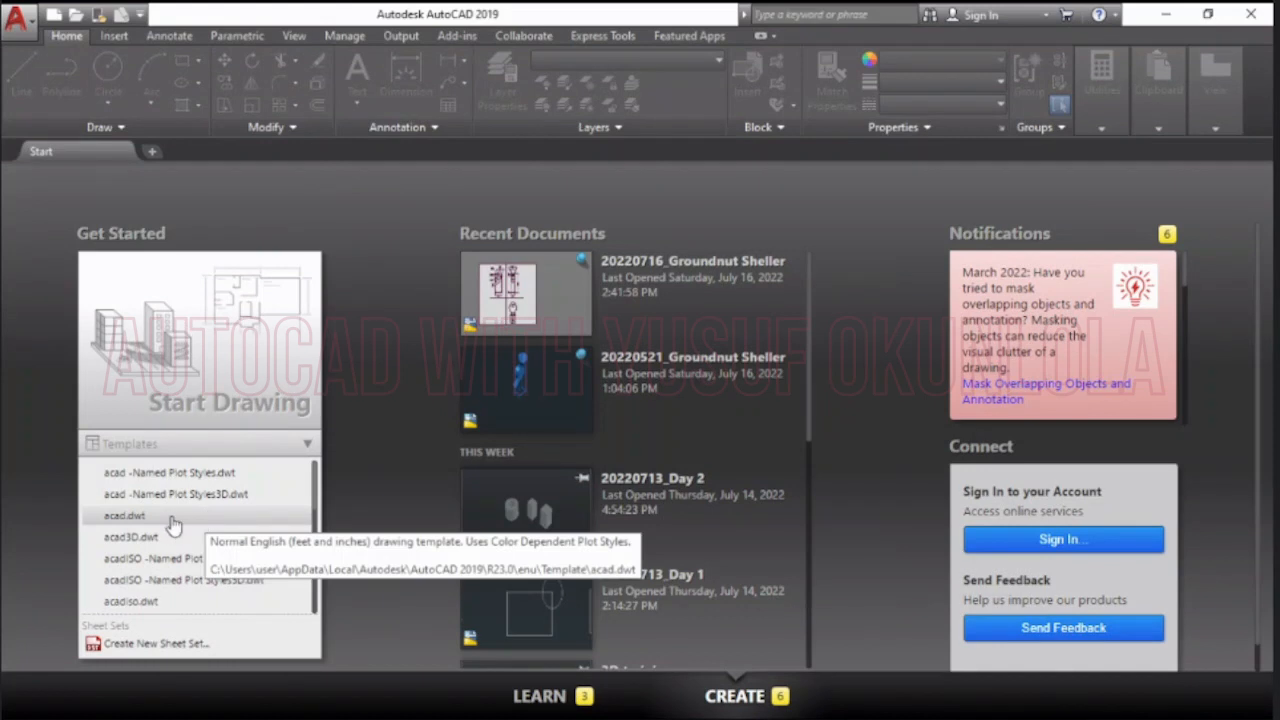
left_click(167, 518)
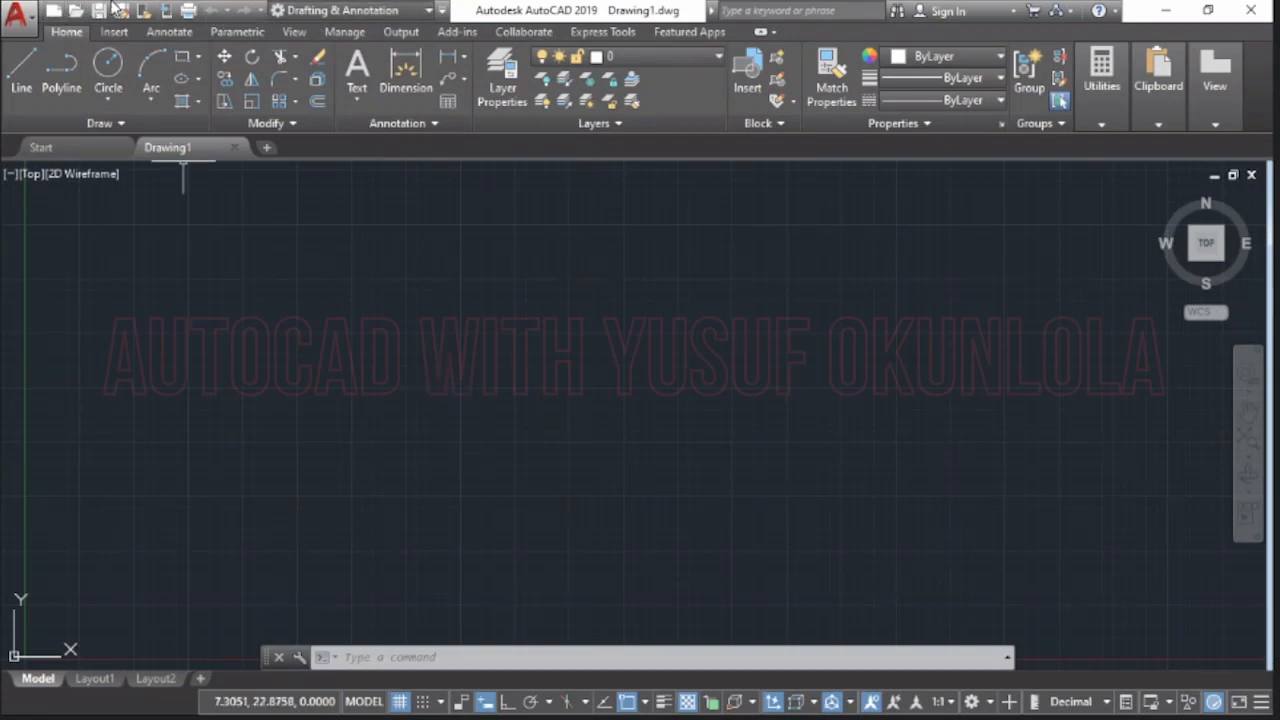
left_click(433, 12)
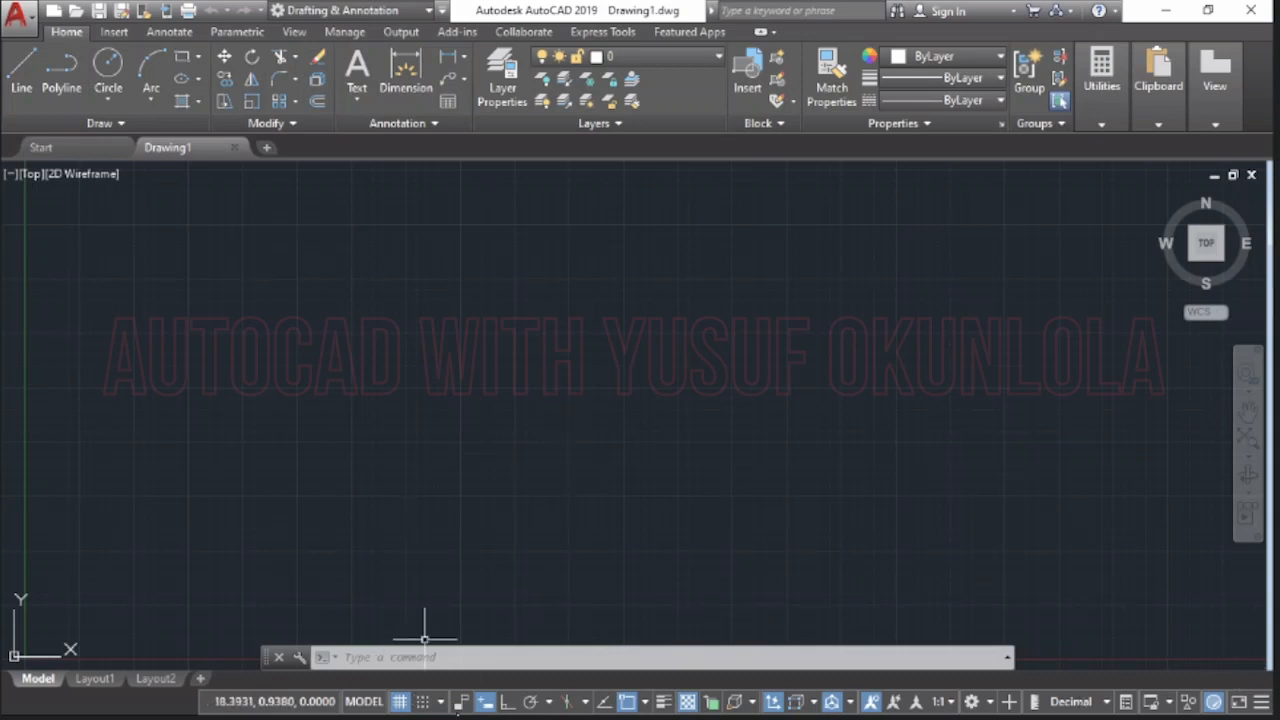
left_click(471, 659)
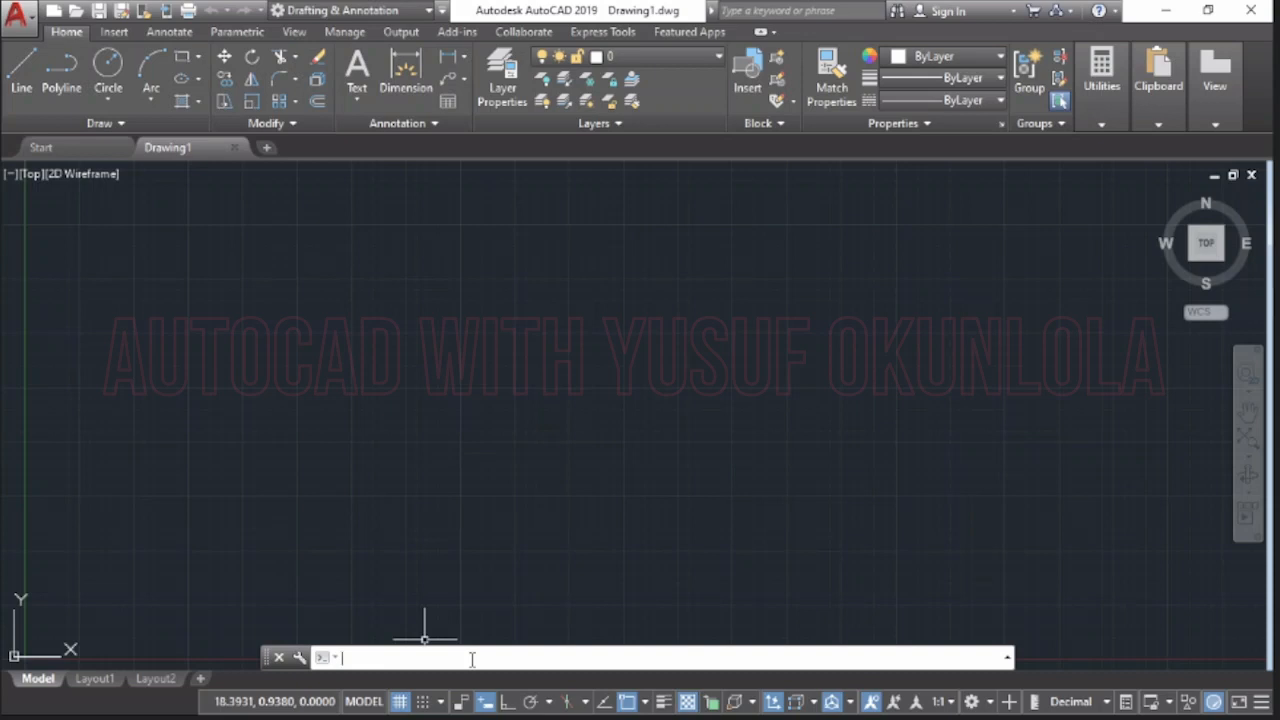
type("c")
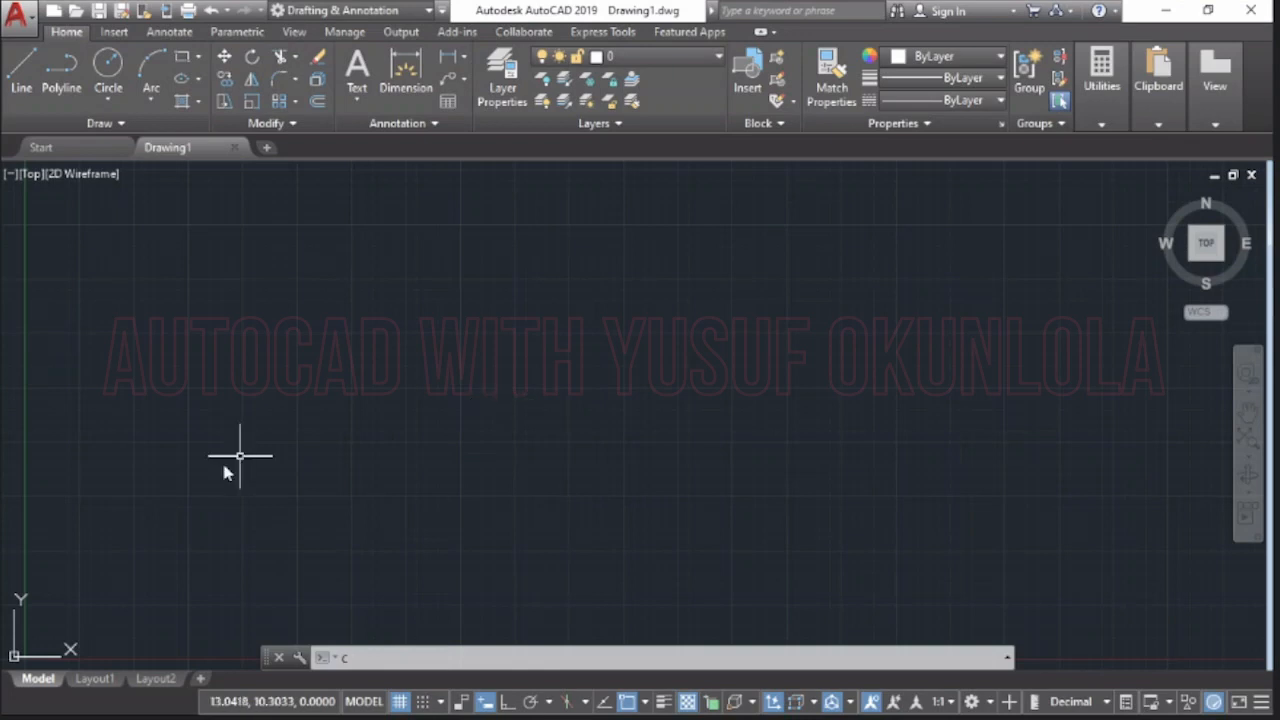
- View the Layout1 paper space, return to model space and examine the area around the origin
left_click(95, 678)
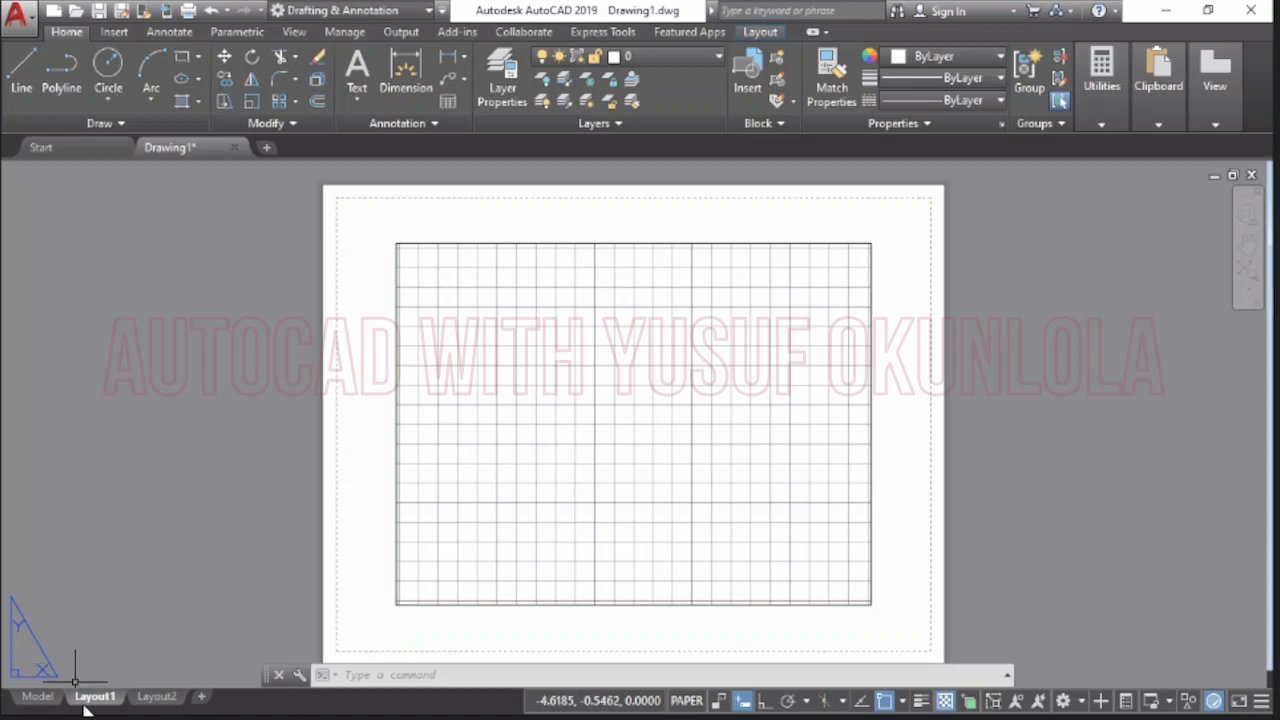
left_click(33, 700)
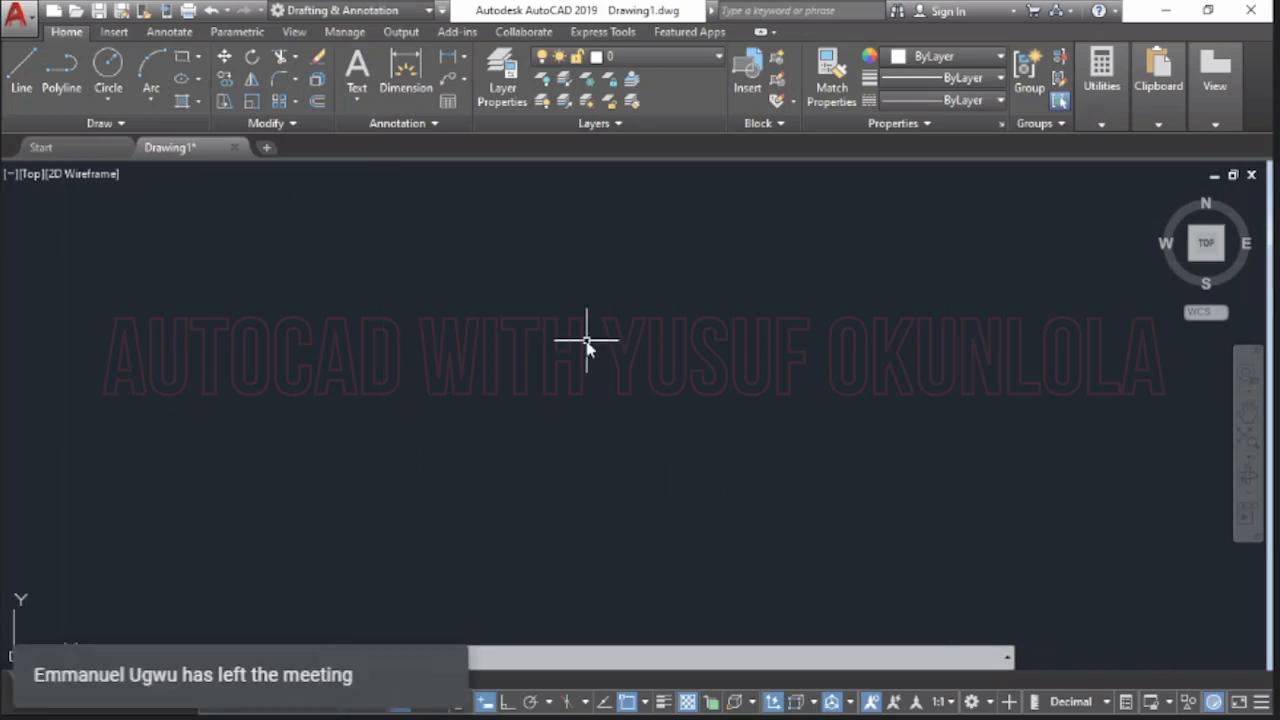
scroll(587, 345, "down", 10)
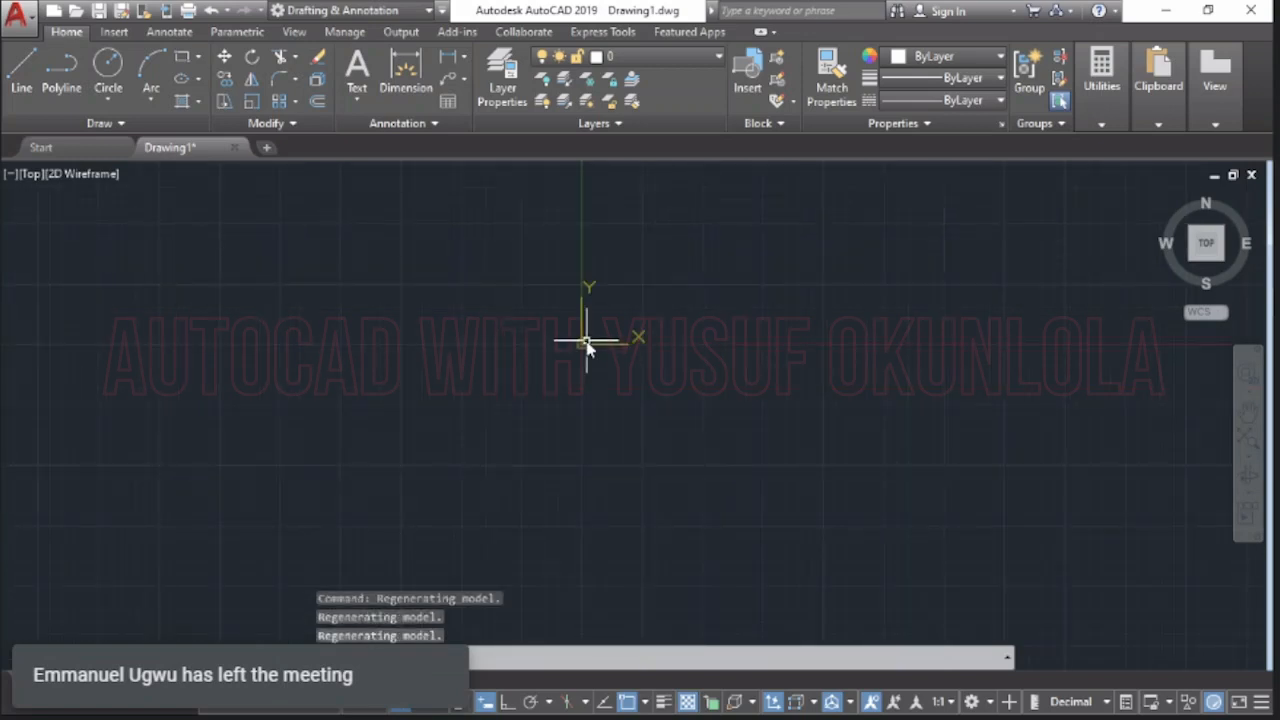
scroll(587, 345, "down", 1)
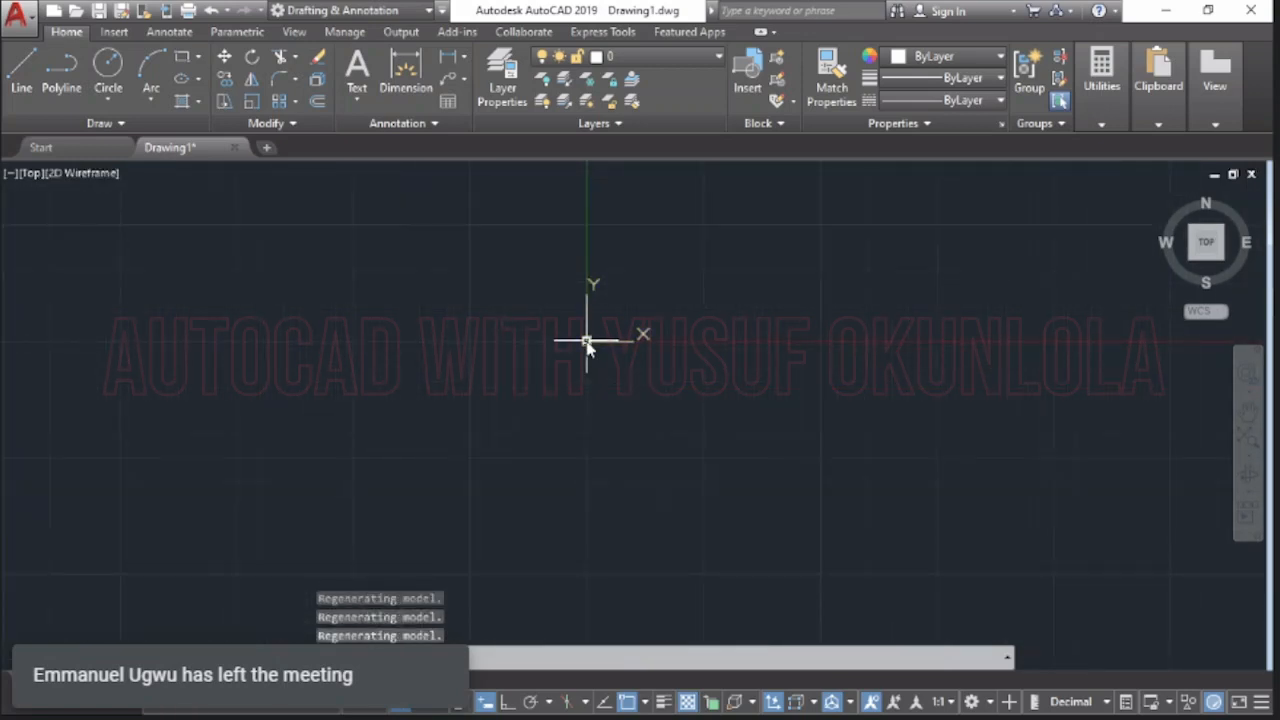
scroll(587, 342, "down", 4)
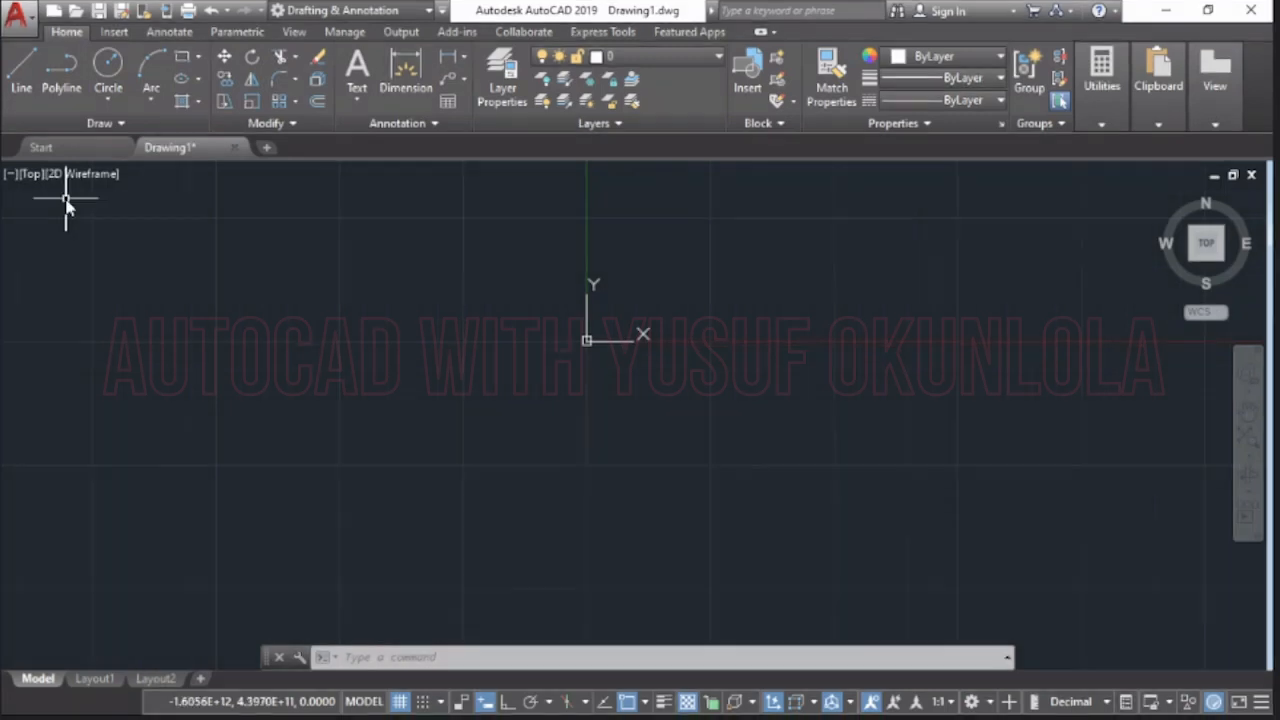
- Begin saving the drawing and create a folder named AutoCAD Webinar on Local Disk (C:) as its save location
key("ctrl+s")
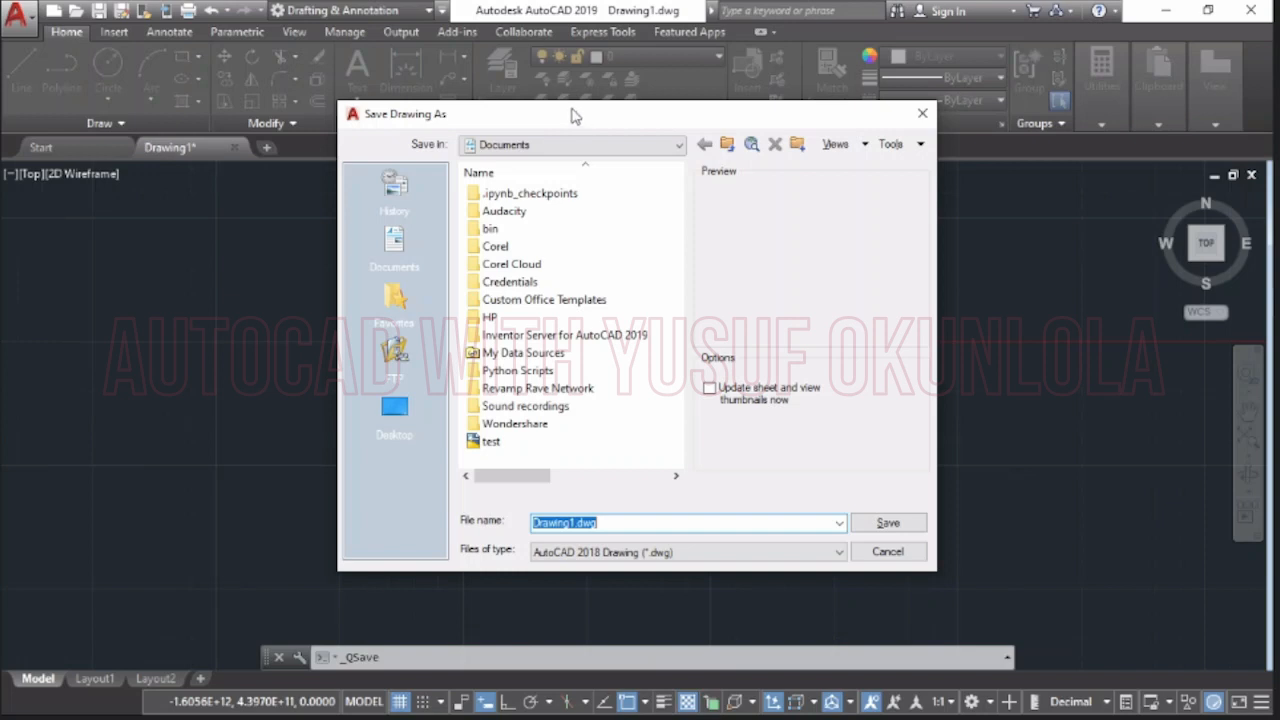
left_click(647, 149)
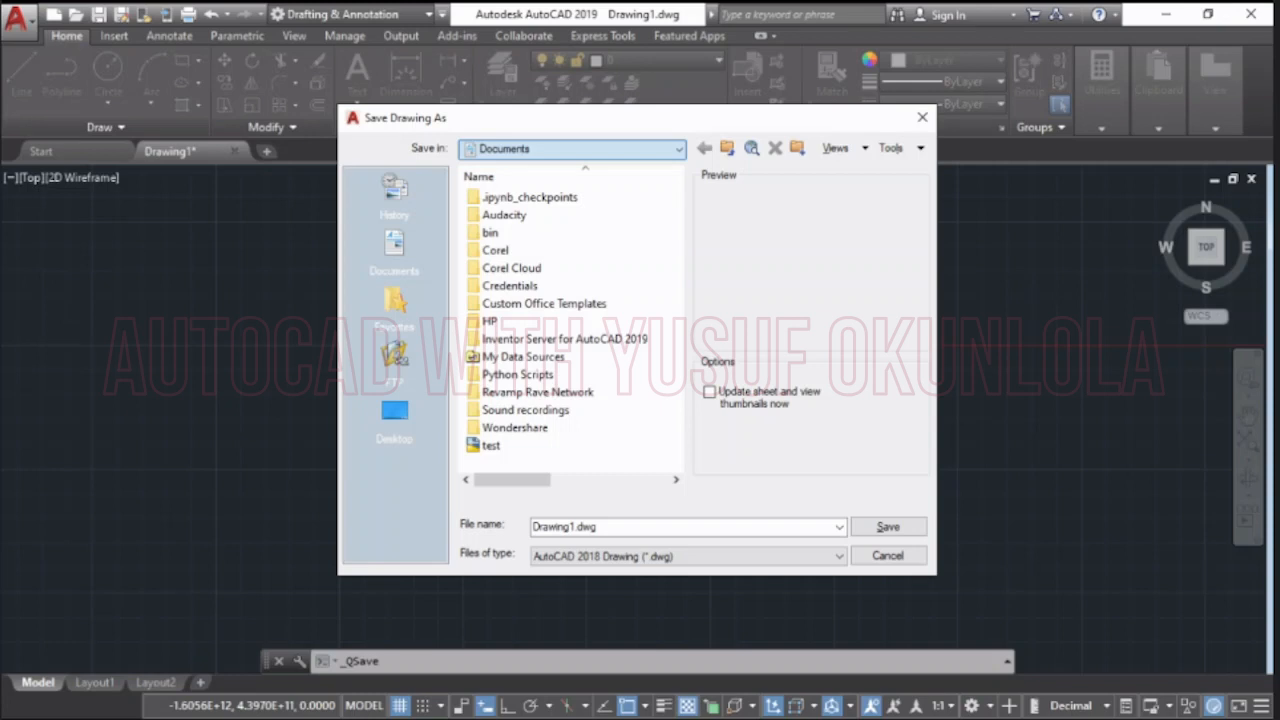
left_click(549, 200)
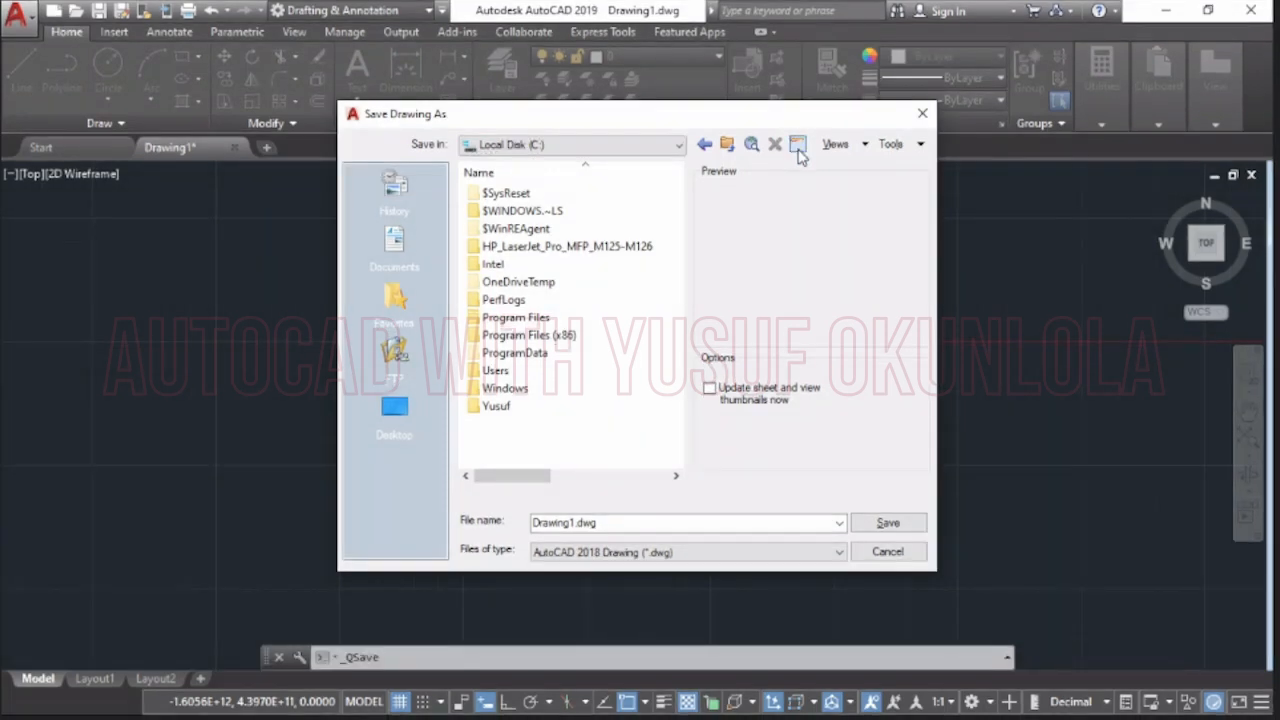
left_click(798, 152)
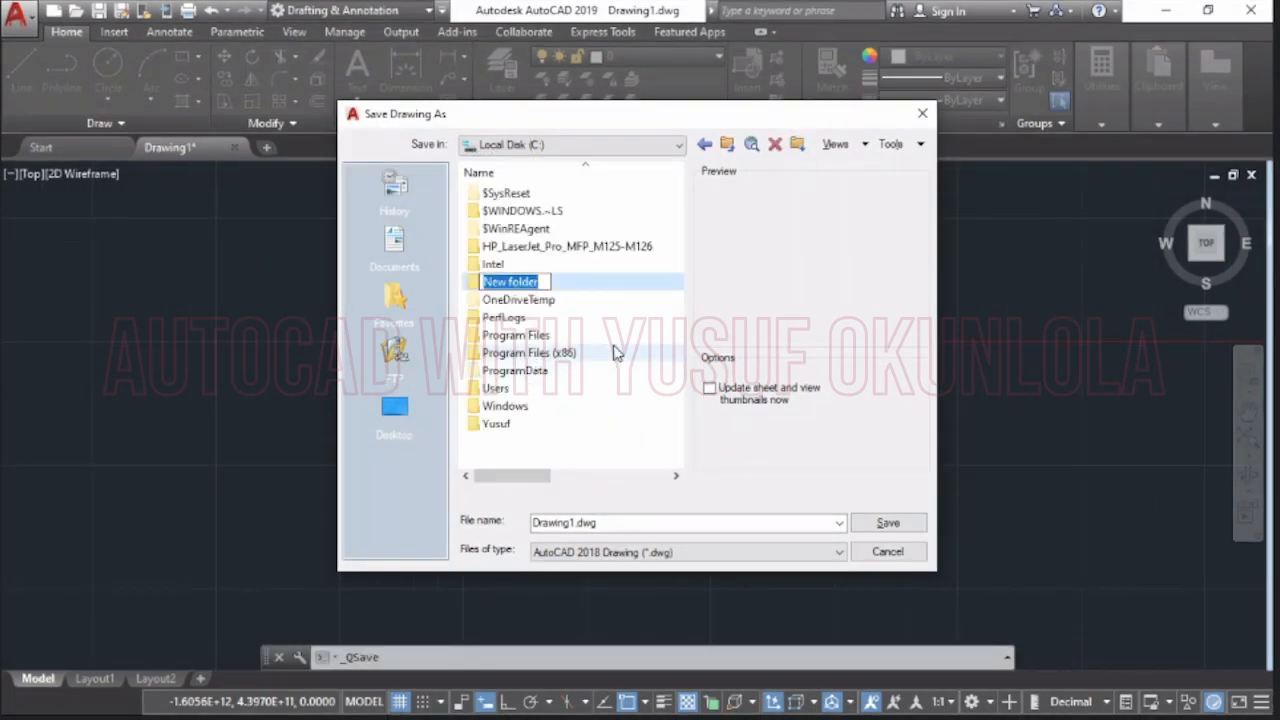
type("Autoc")
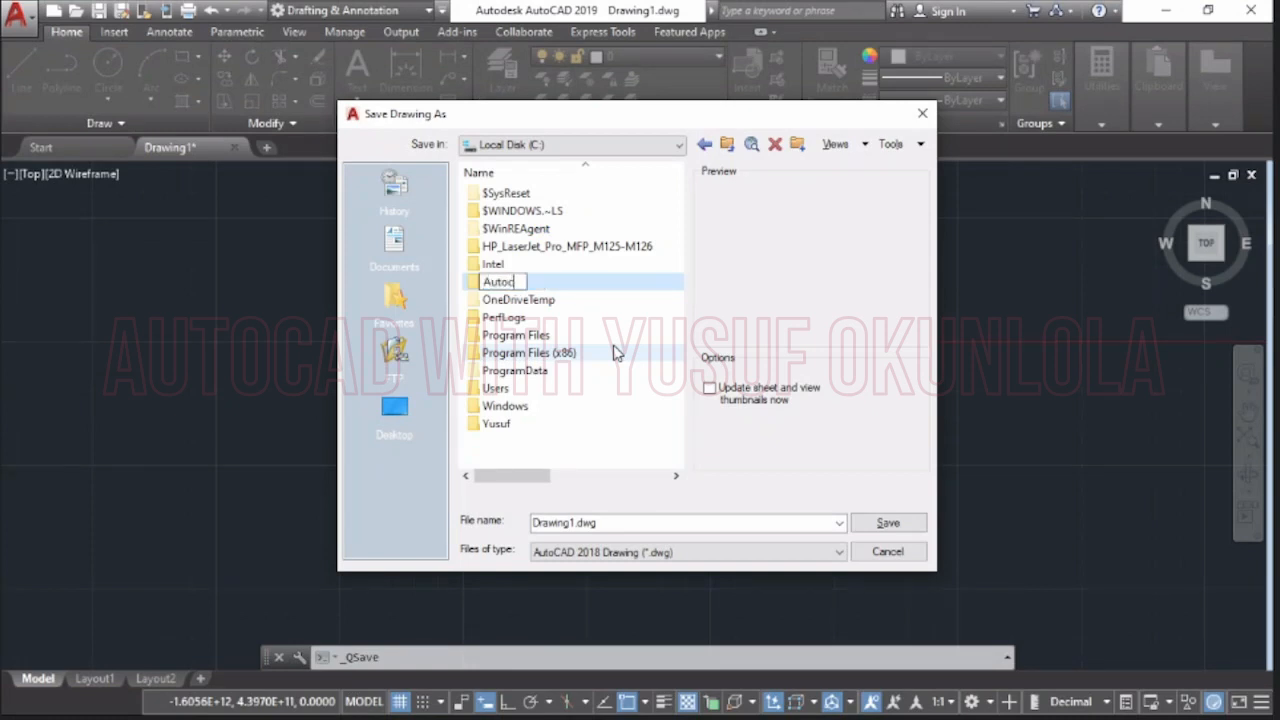
key("BackSpace")
type("CD")
key("BackSpace")
type("AD Webinar")
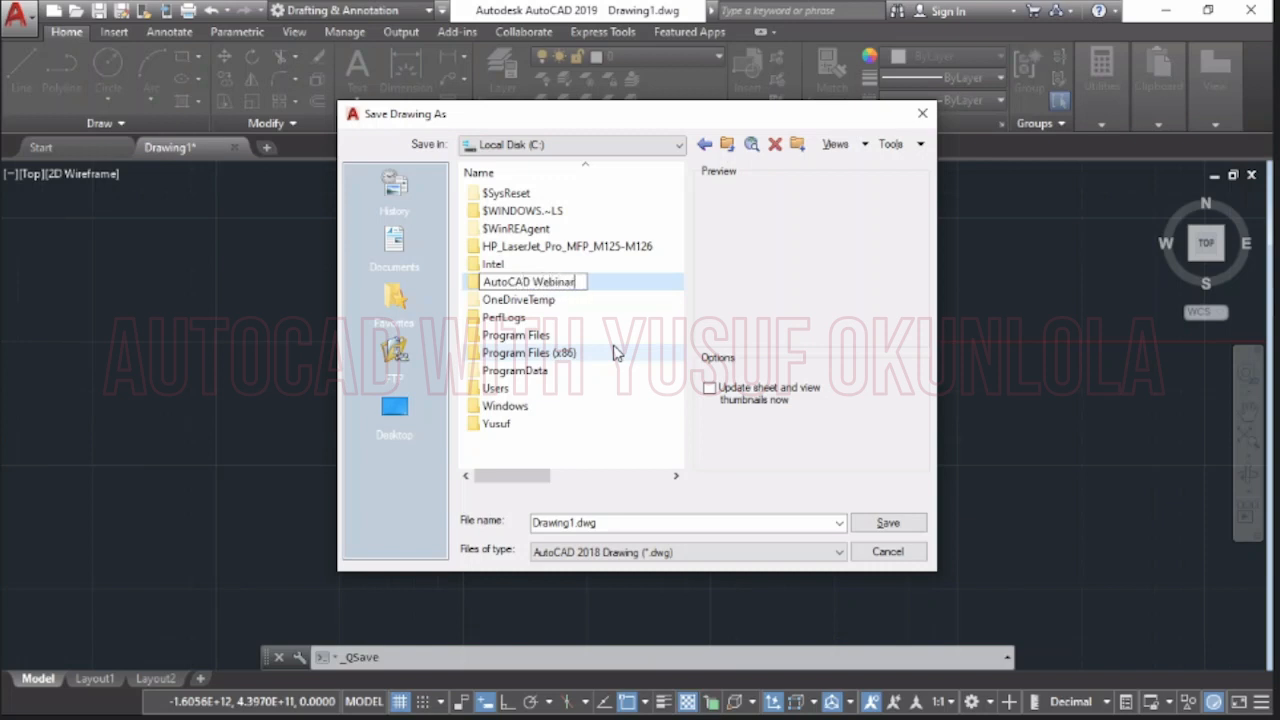
double_click(601, 284)
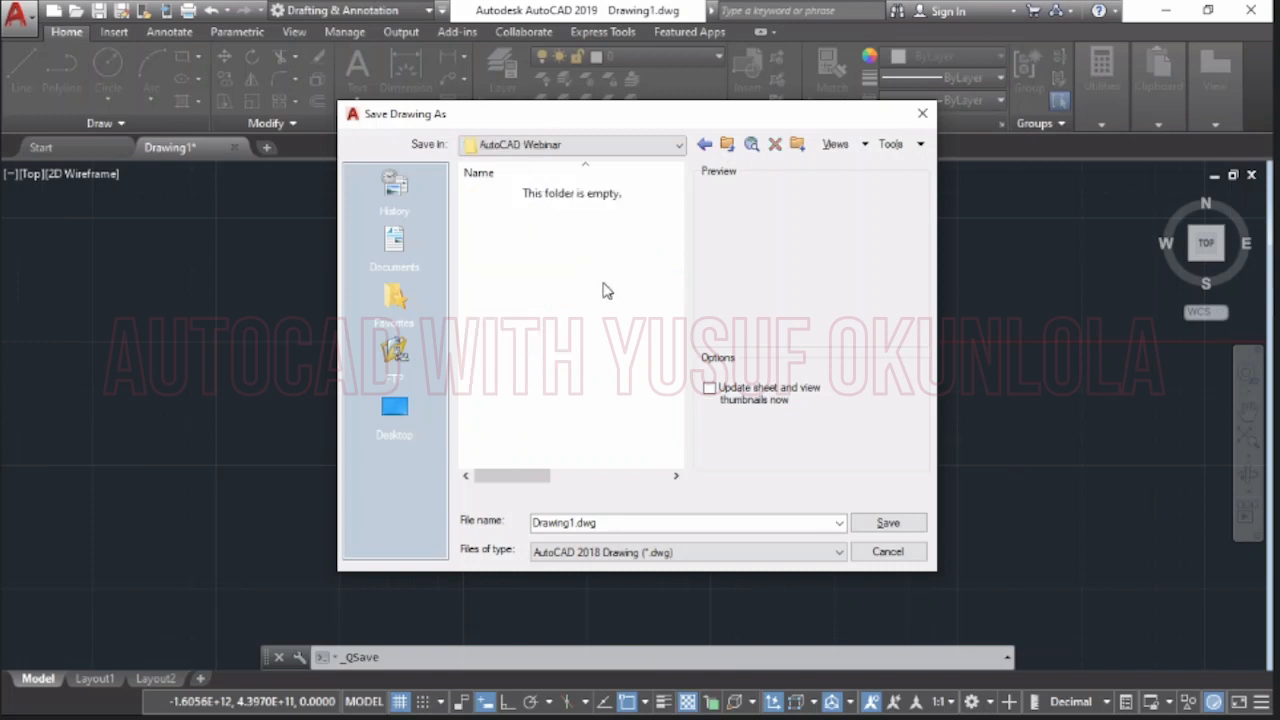
- Name the drawing file AutoCAD Free Webinar - July 16 2022
left_click(634, 522)
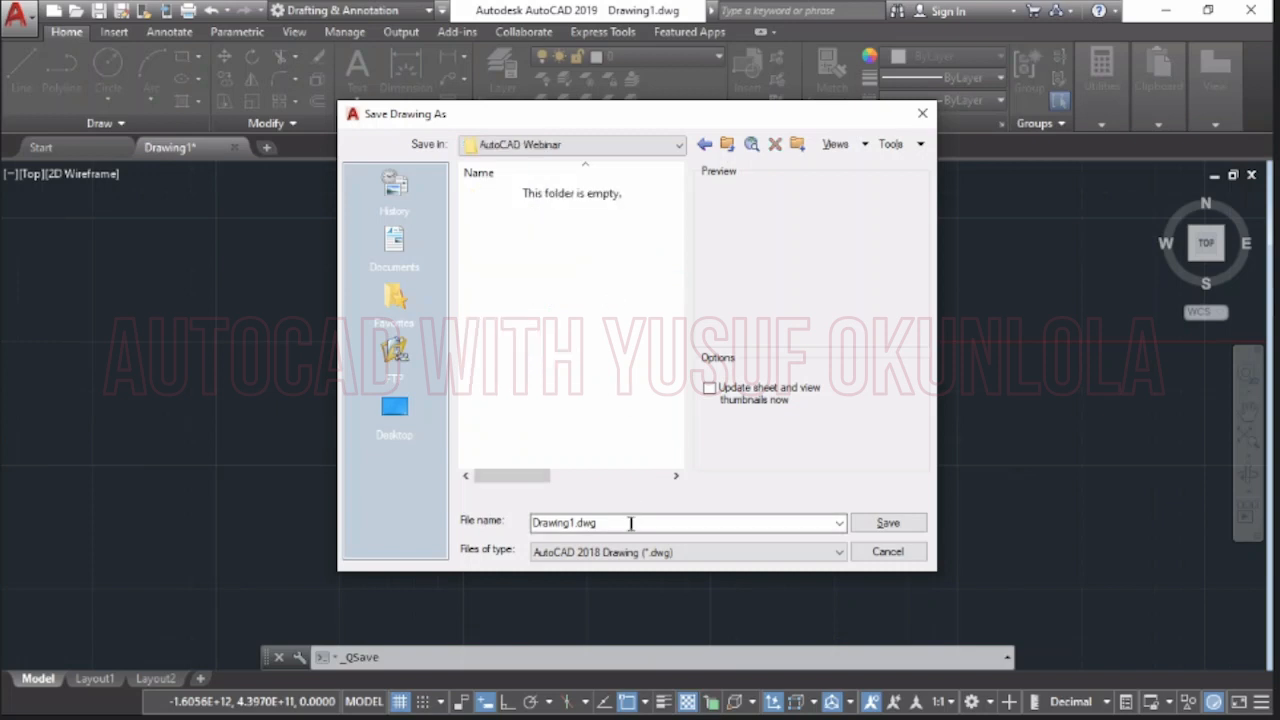
double_click(618, 522)
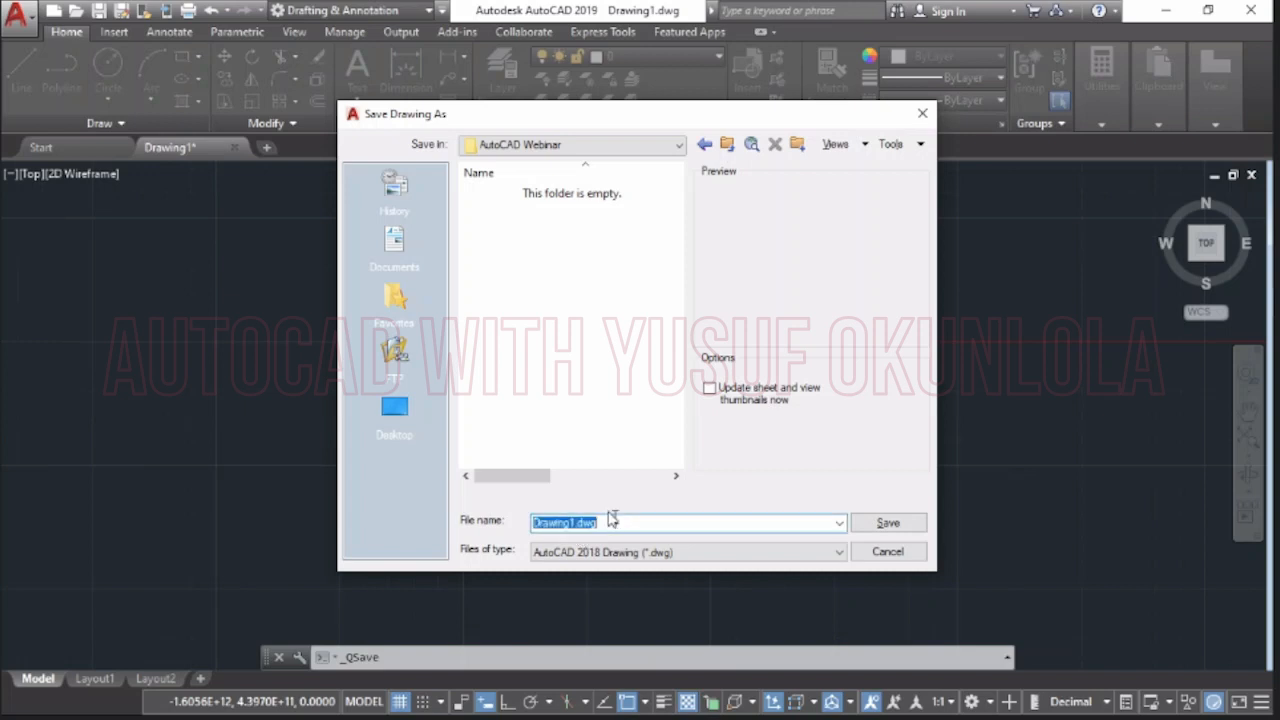
type("Aut")
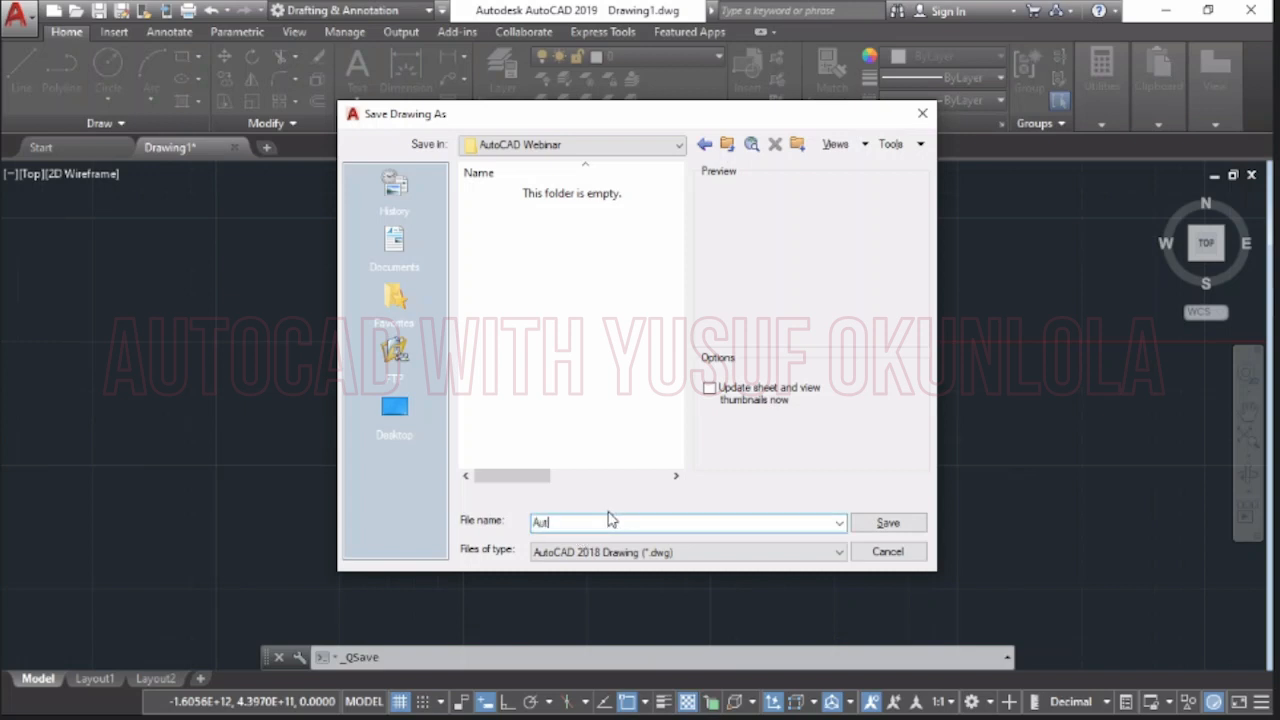
type("oCAD Free Webinar - July 16")
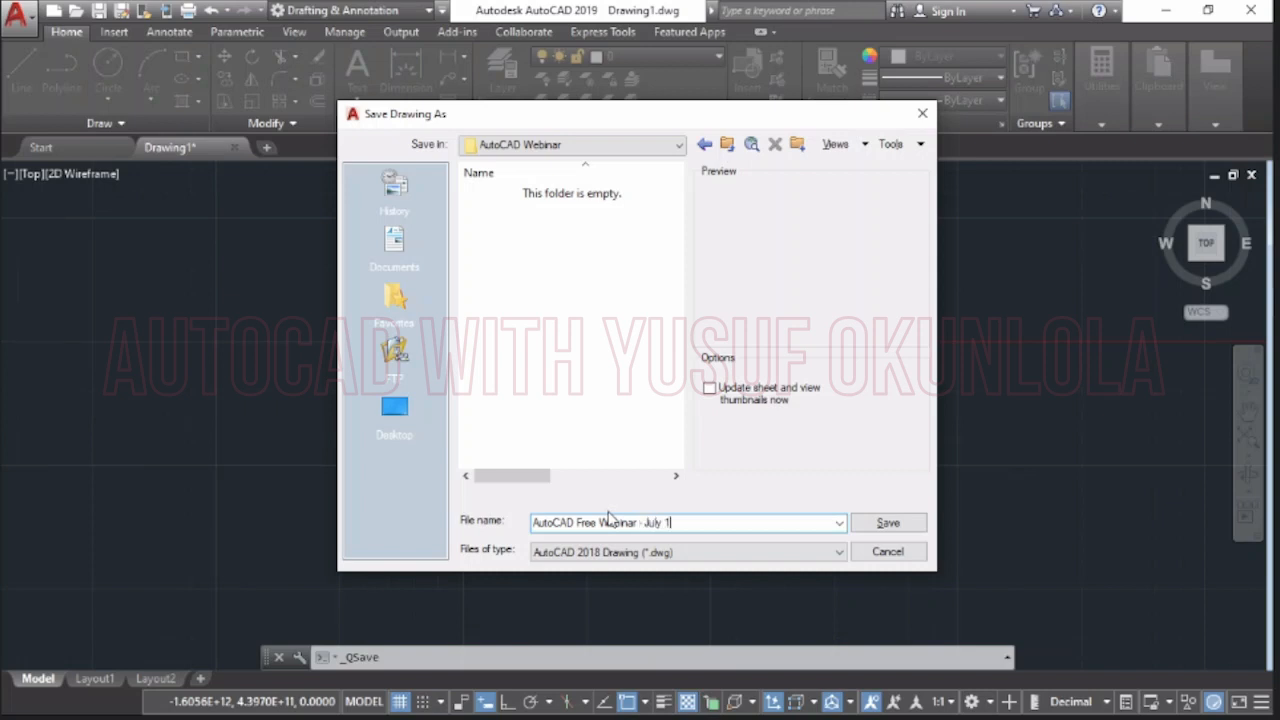
type(" 2022")
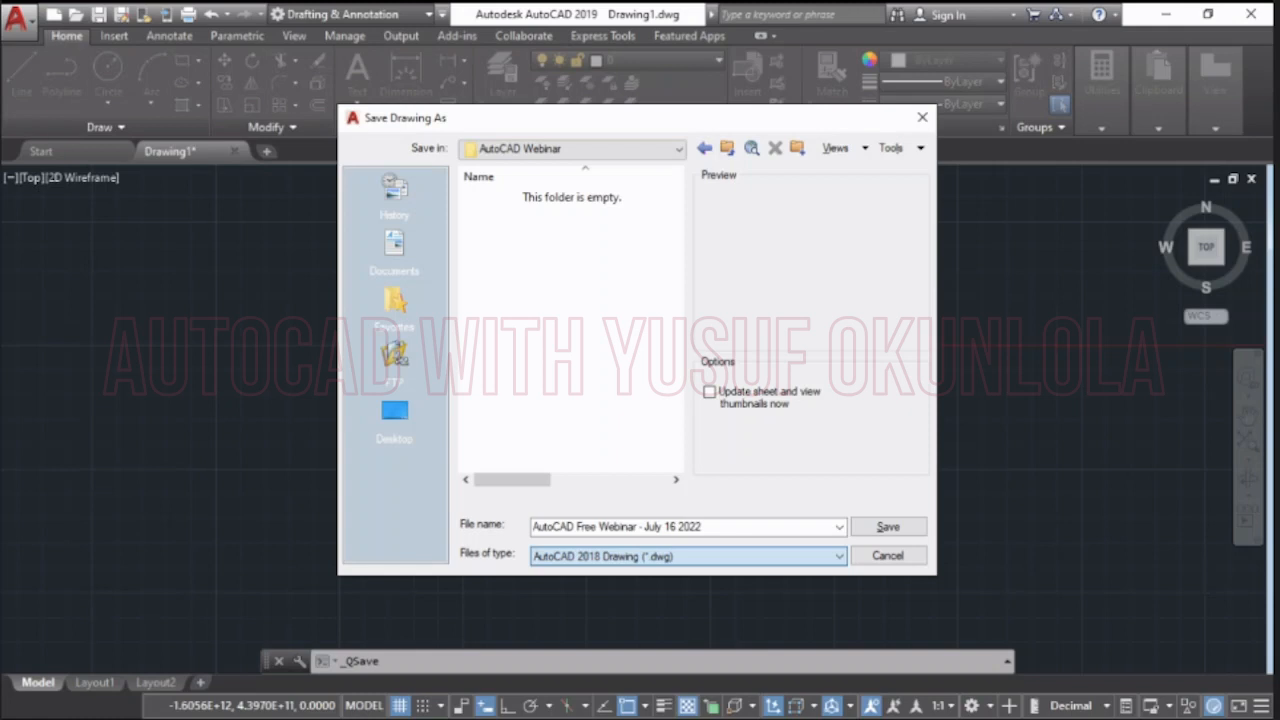
- Save the drawing in AutoCAD 2013/LT2013 Drawing (*.dwg) format with sheet and view thumbnails updated
left_click(640, 587)
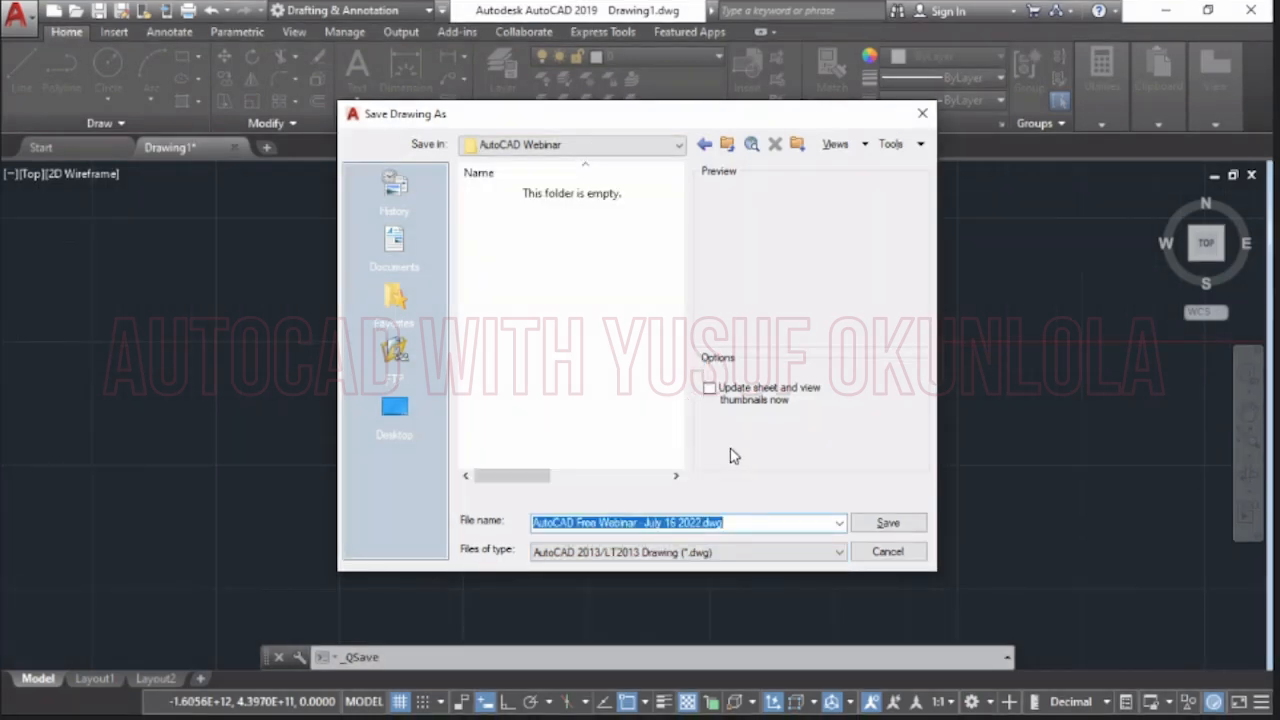
left_click(709, 388)
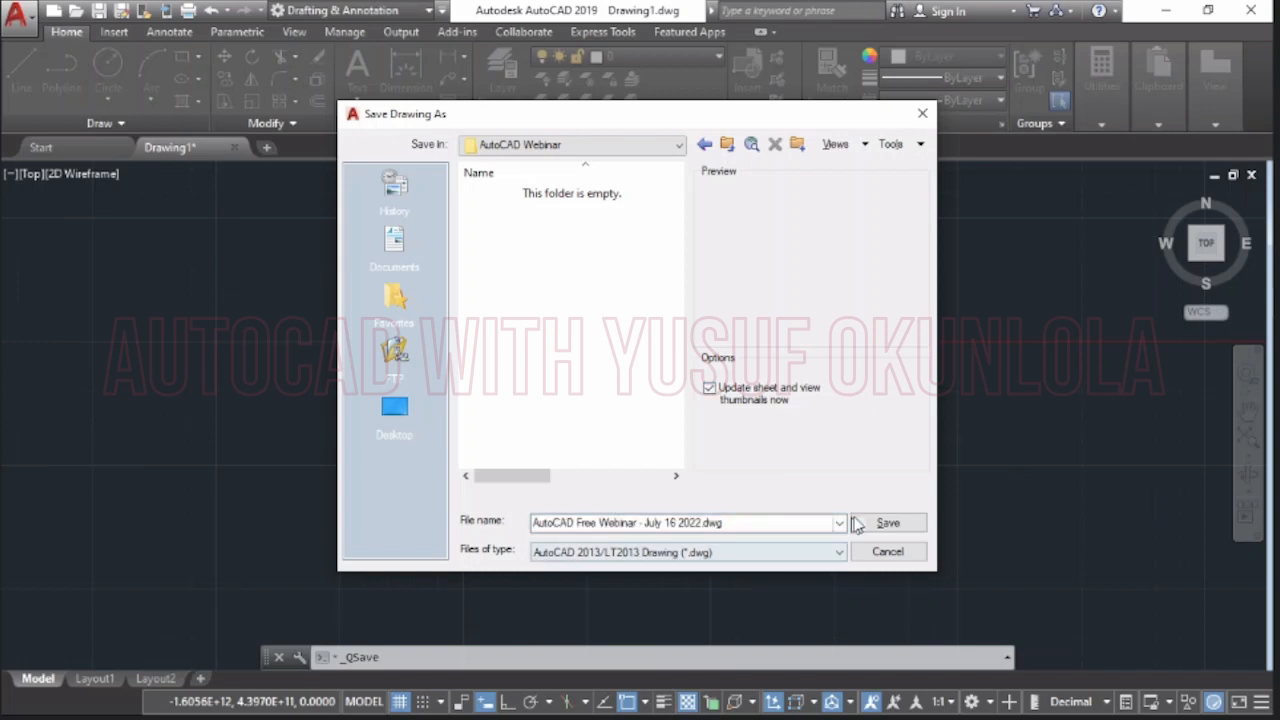
left_click(887, 527)
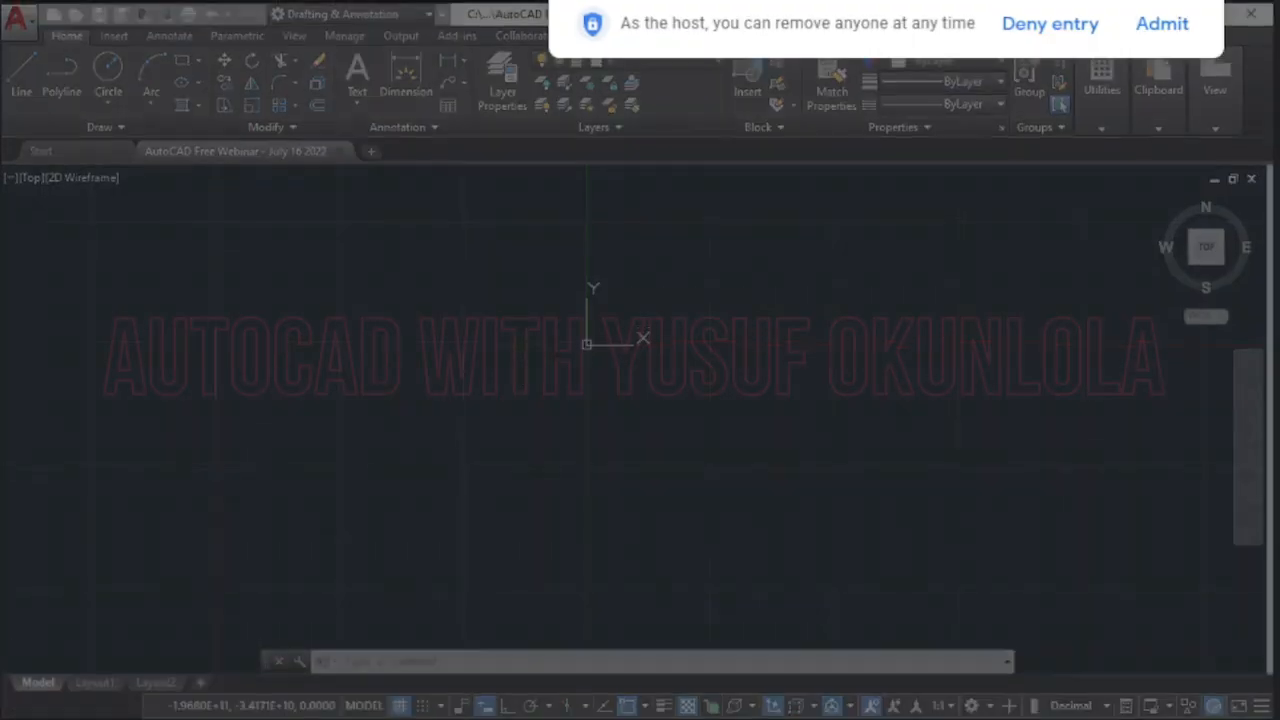
- Deny the pending request to join the meeting
left_click(1050, 25)
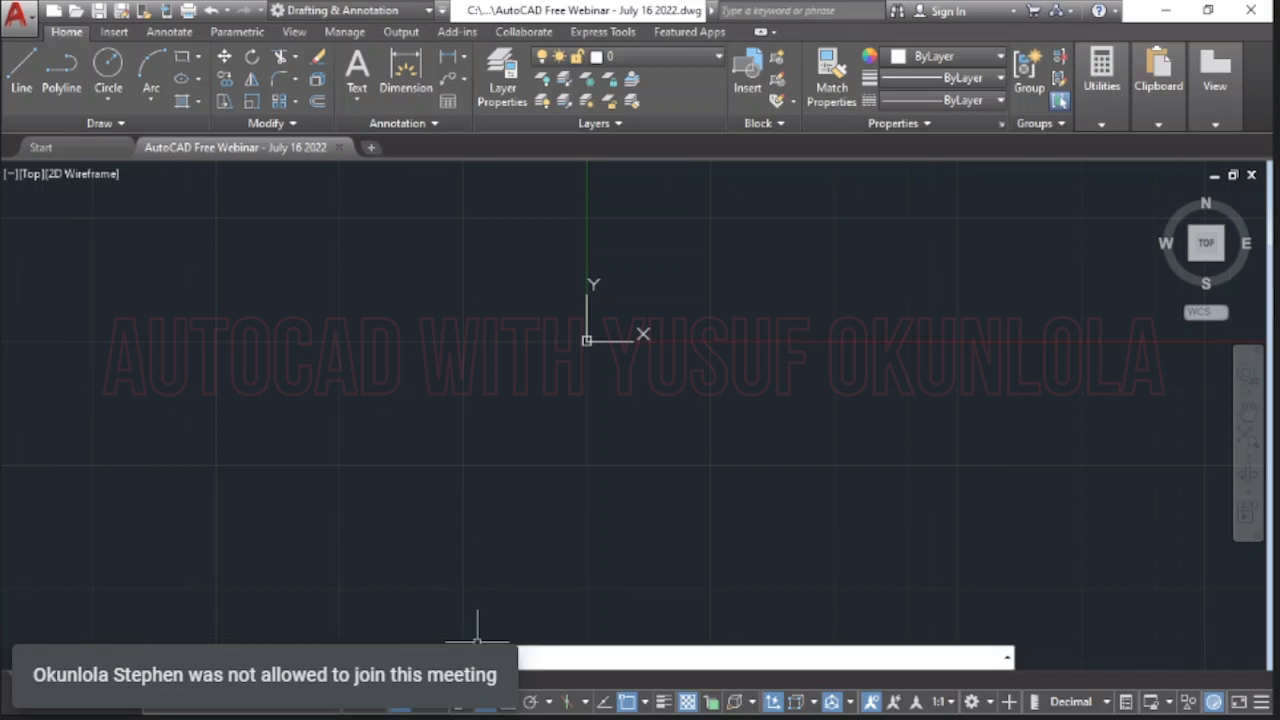
- Set the model space limits with the lower left corner at 0,0 and the upper right corner at 200,200
type("LIMITS")
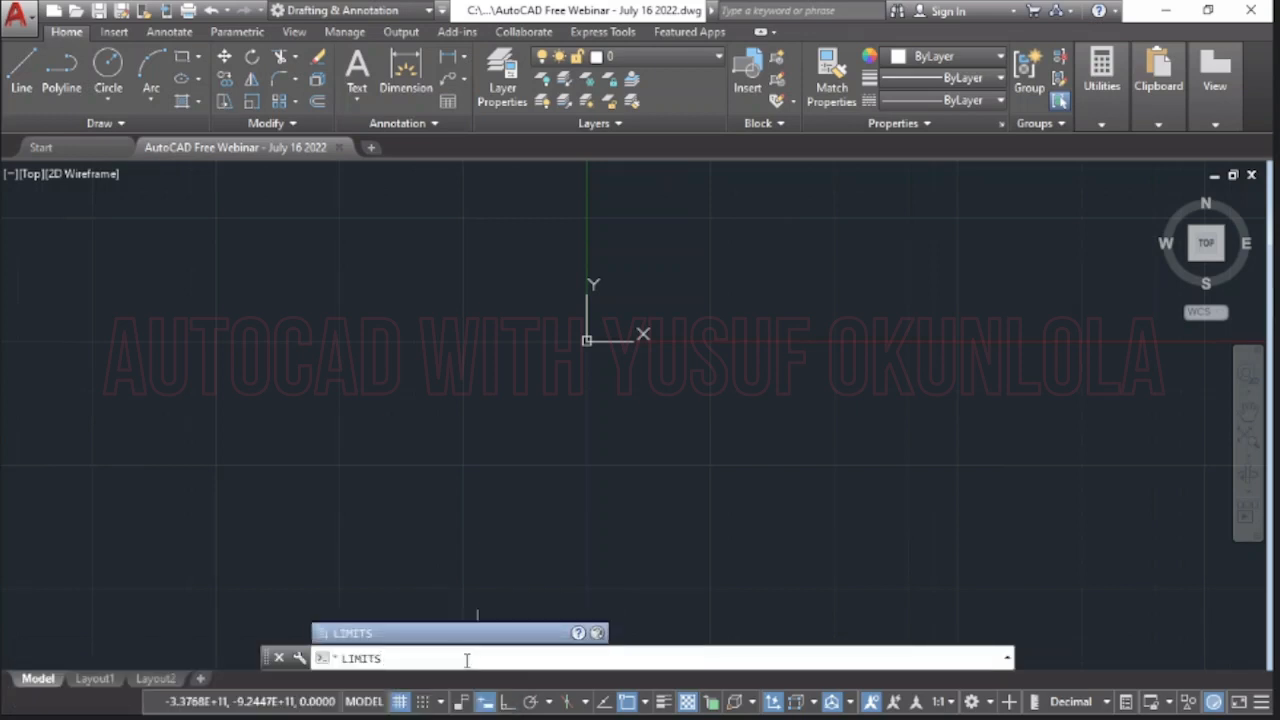
key("Return")
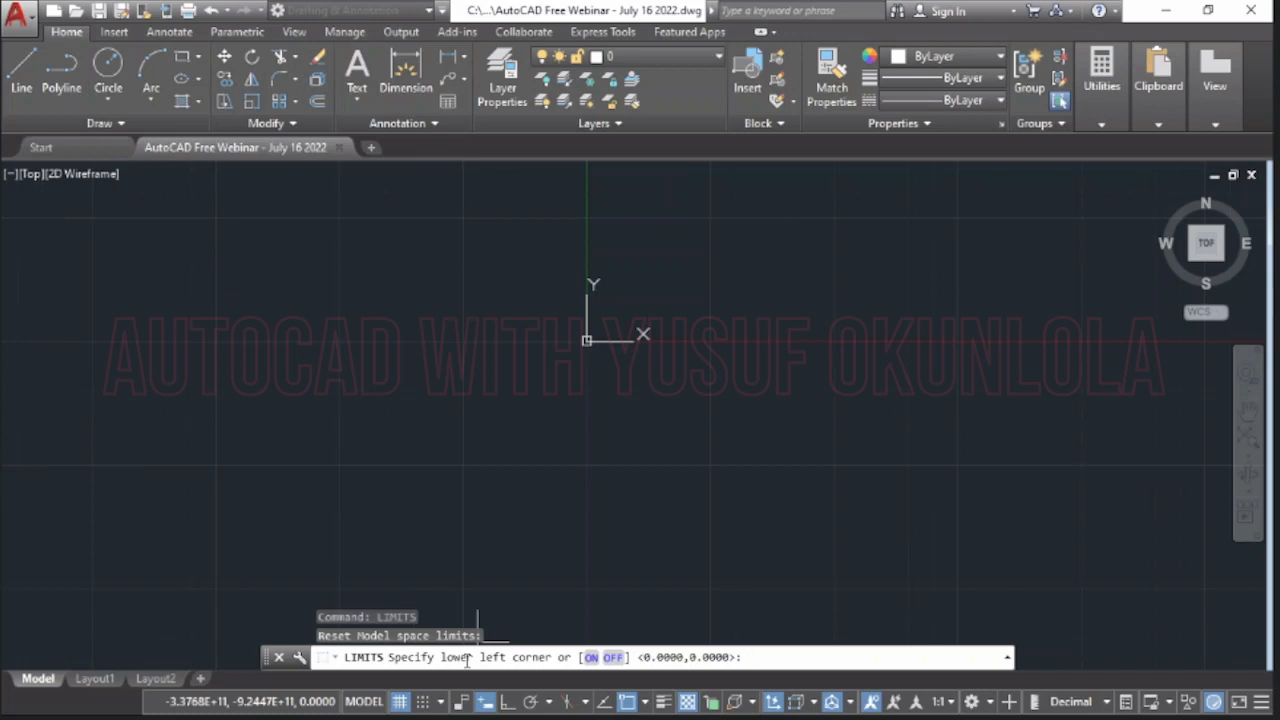
type("0,0")
key("Return")
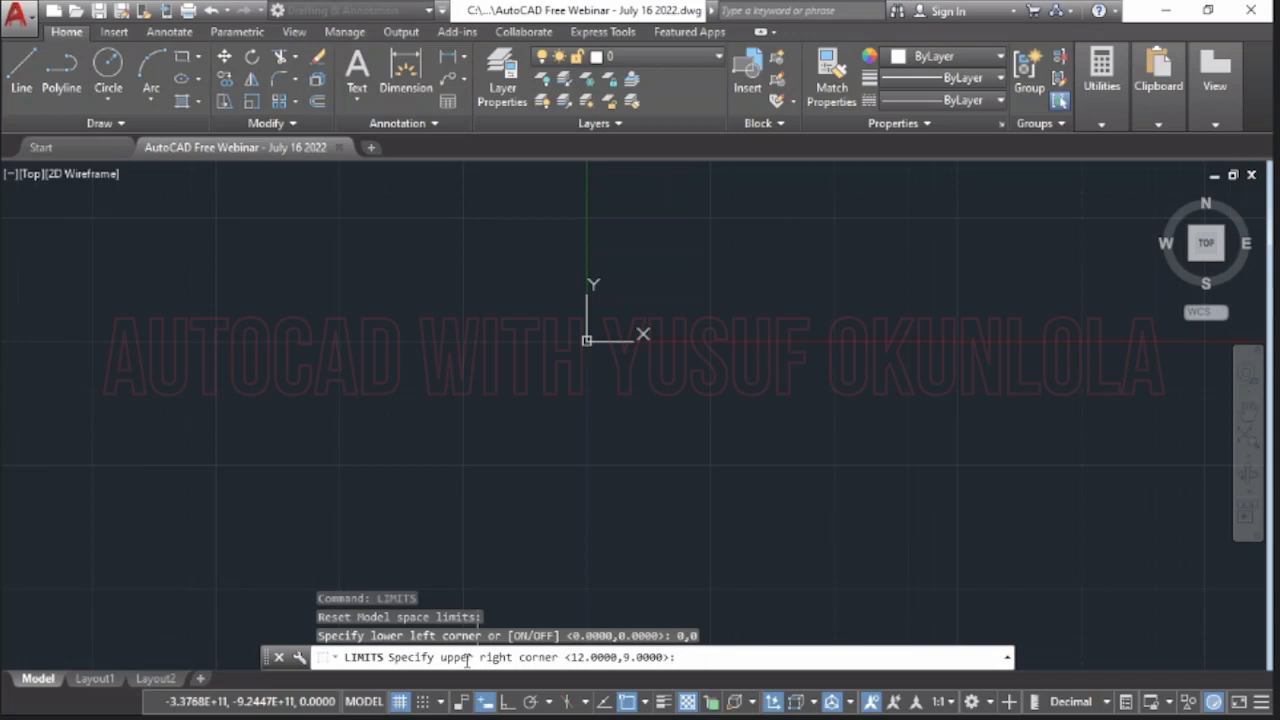
type("200,200")
key("Return")
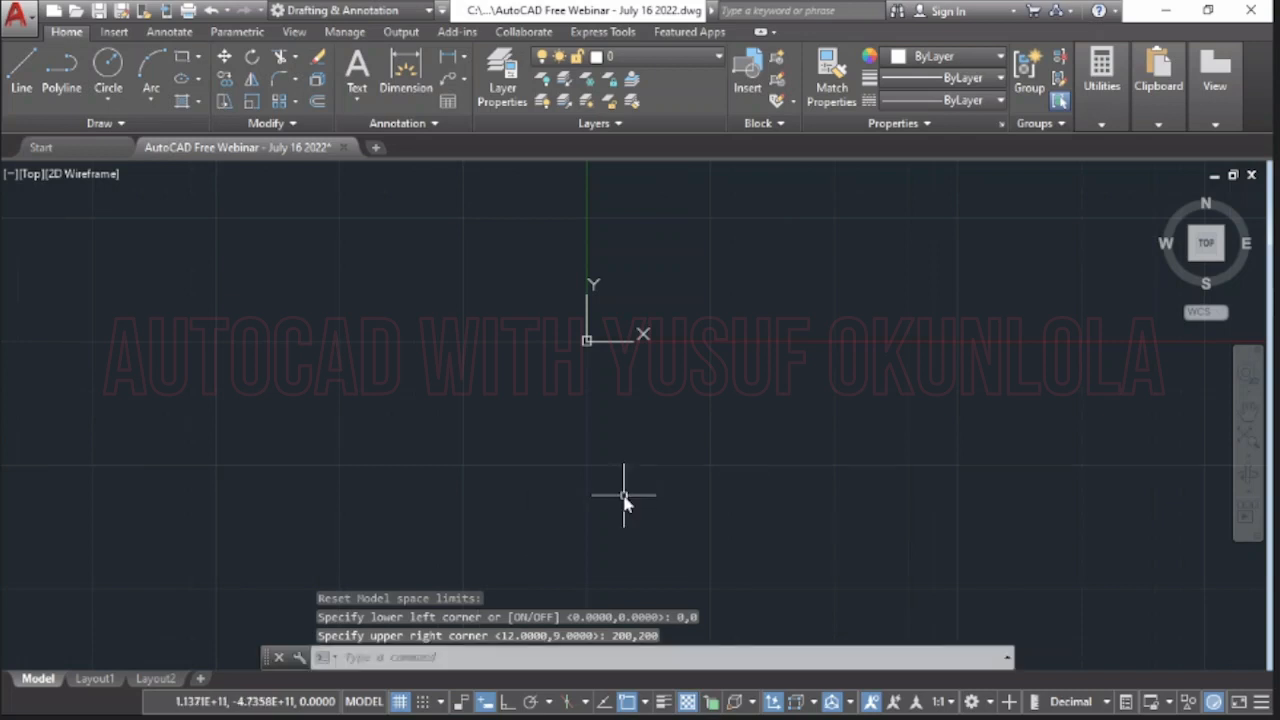
- Zoom the drawing view with the All option to fit the new limits
type("zoo")
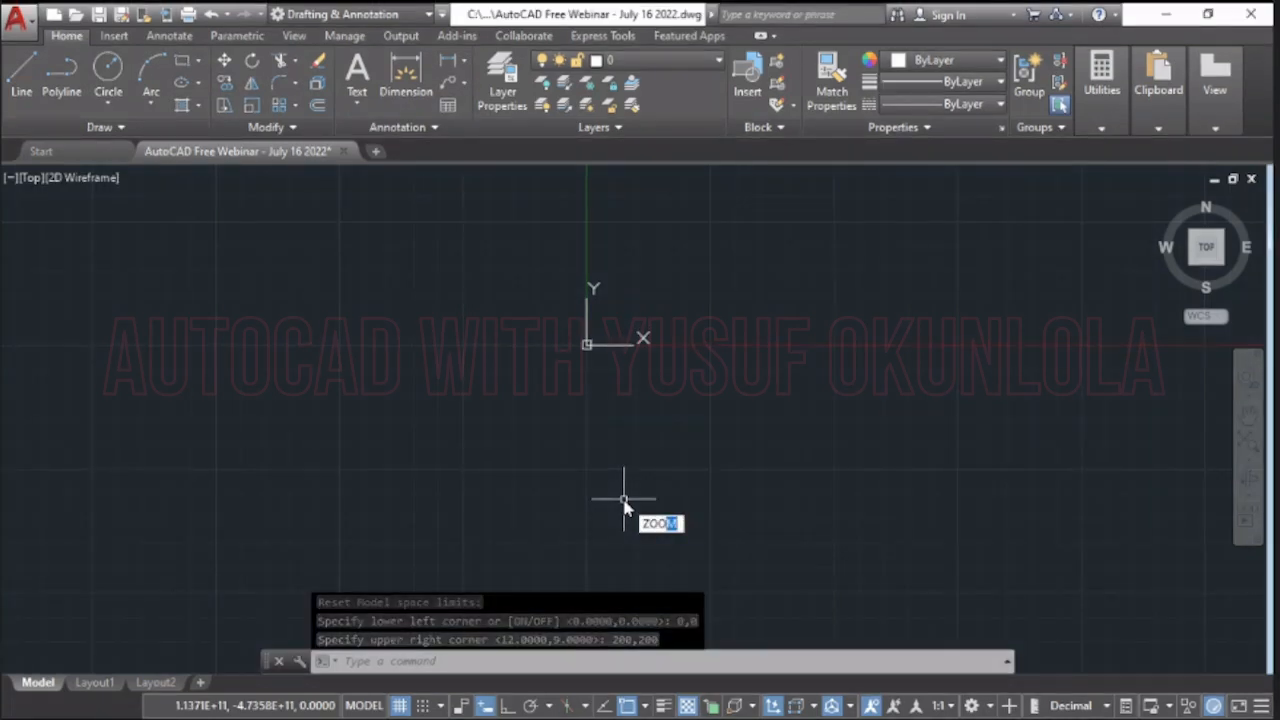
key("Return")
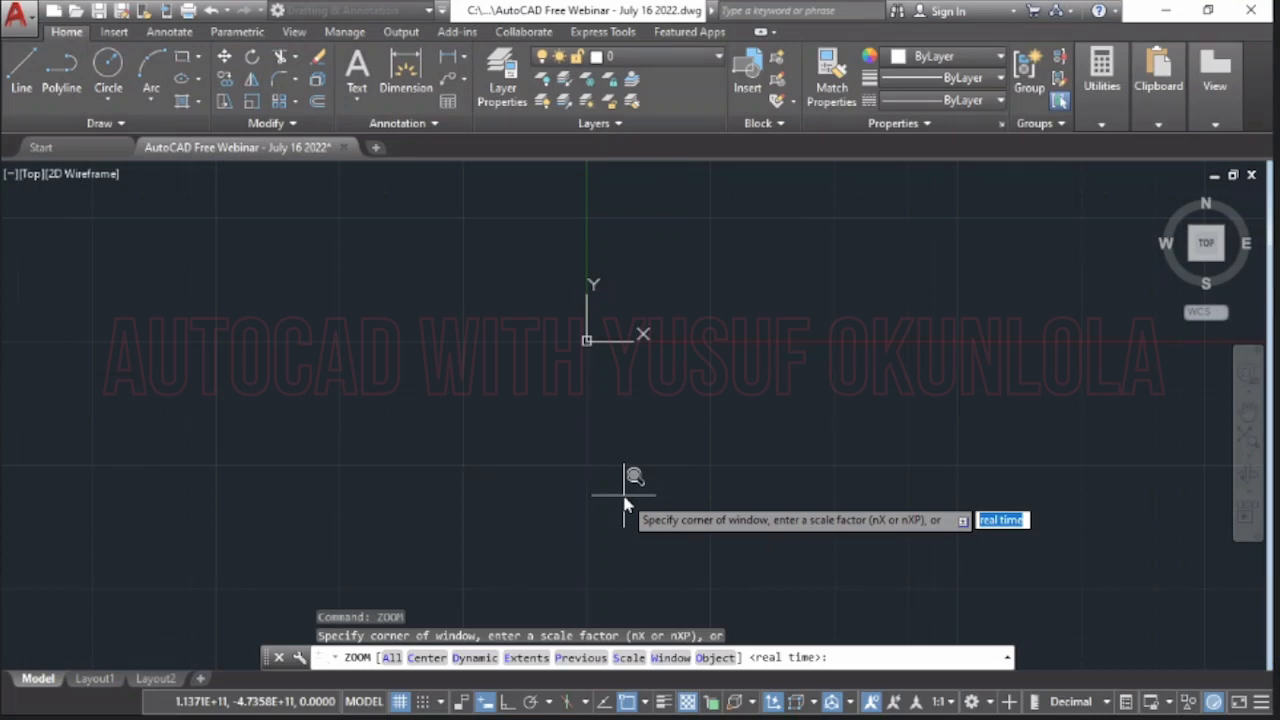
key("Down")
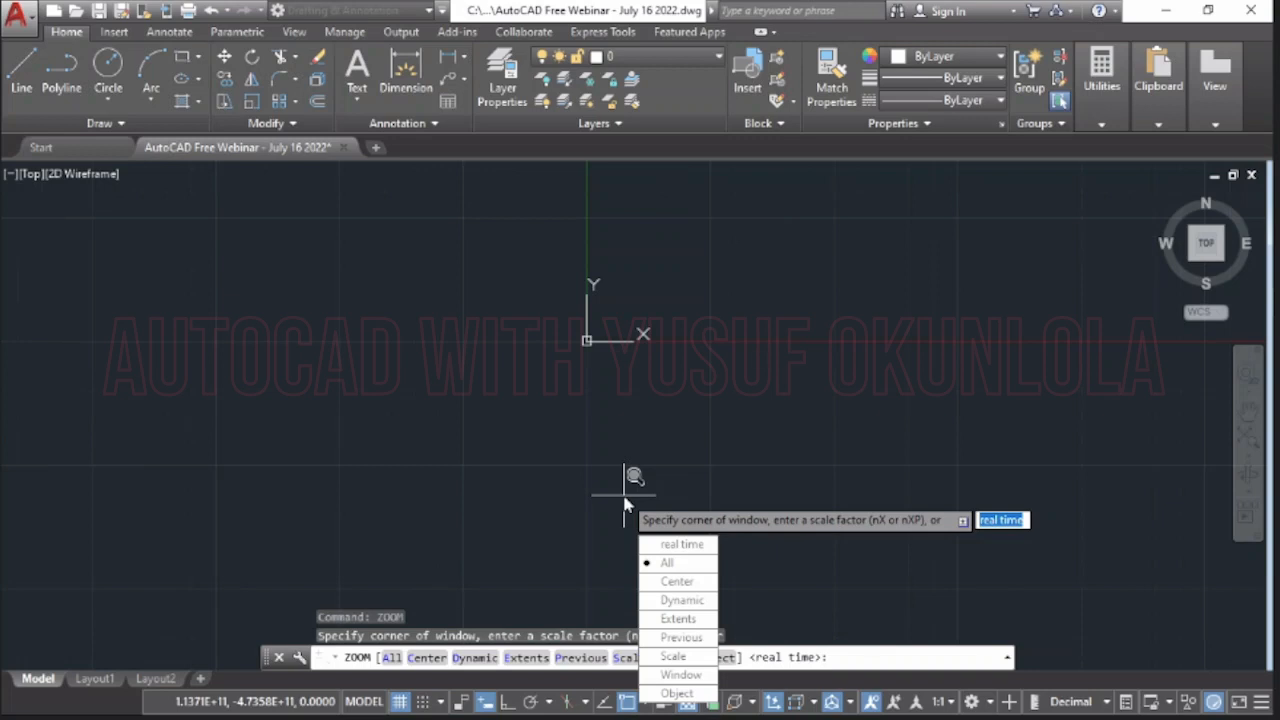
key("Return")
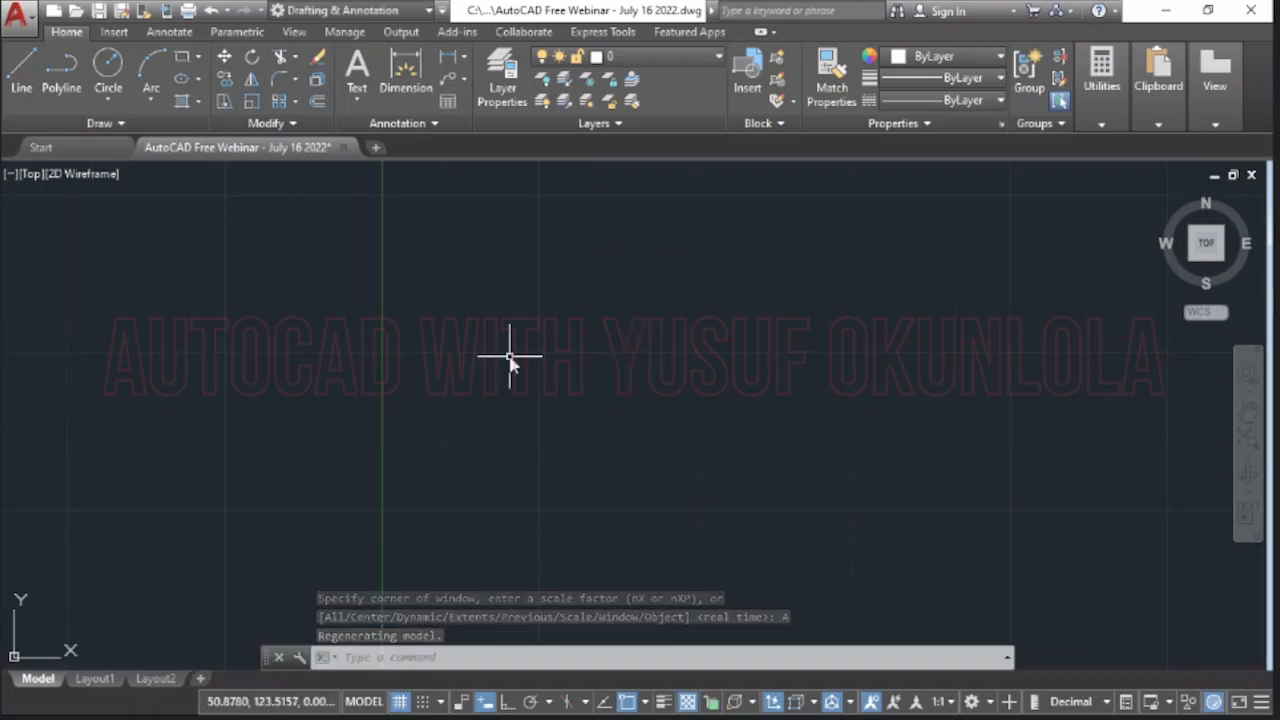
- Draw a horizontal line 200 units long in the lower half of the drawing area, with Ortho mode turned on
left_click(16, 78)
left_click(511, 469)
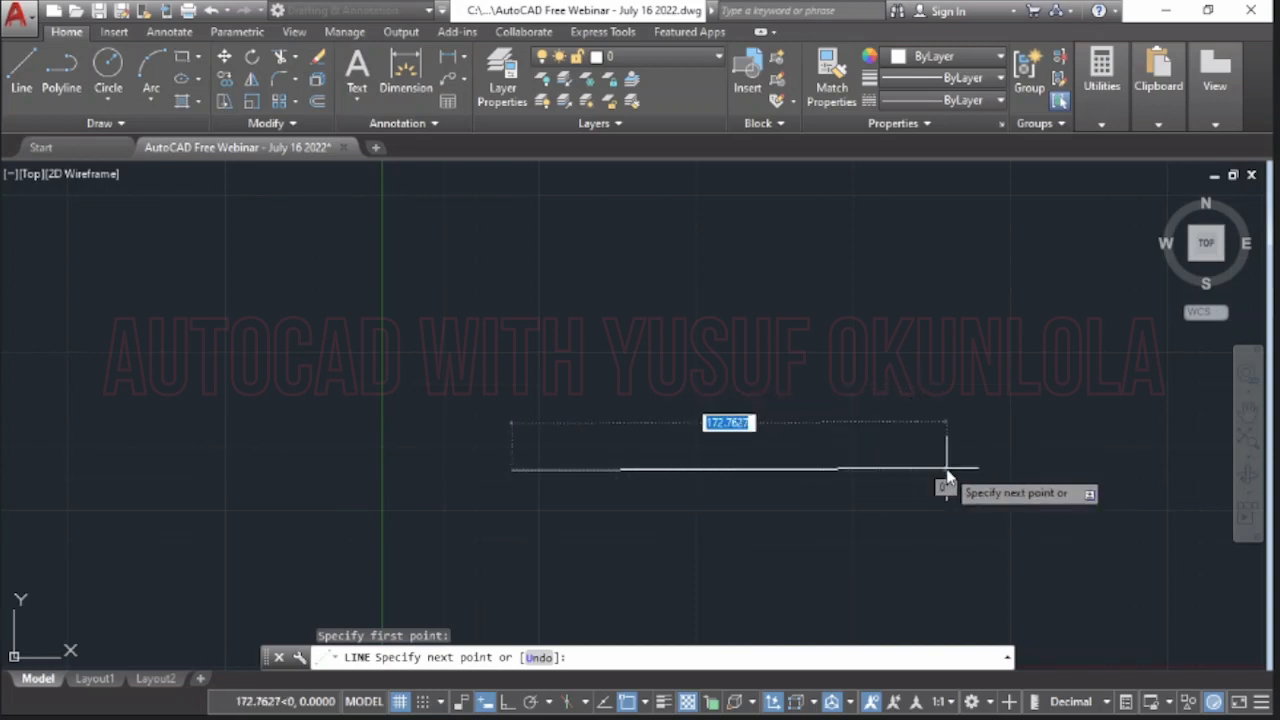
left_click(507, 703)
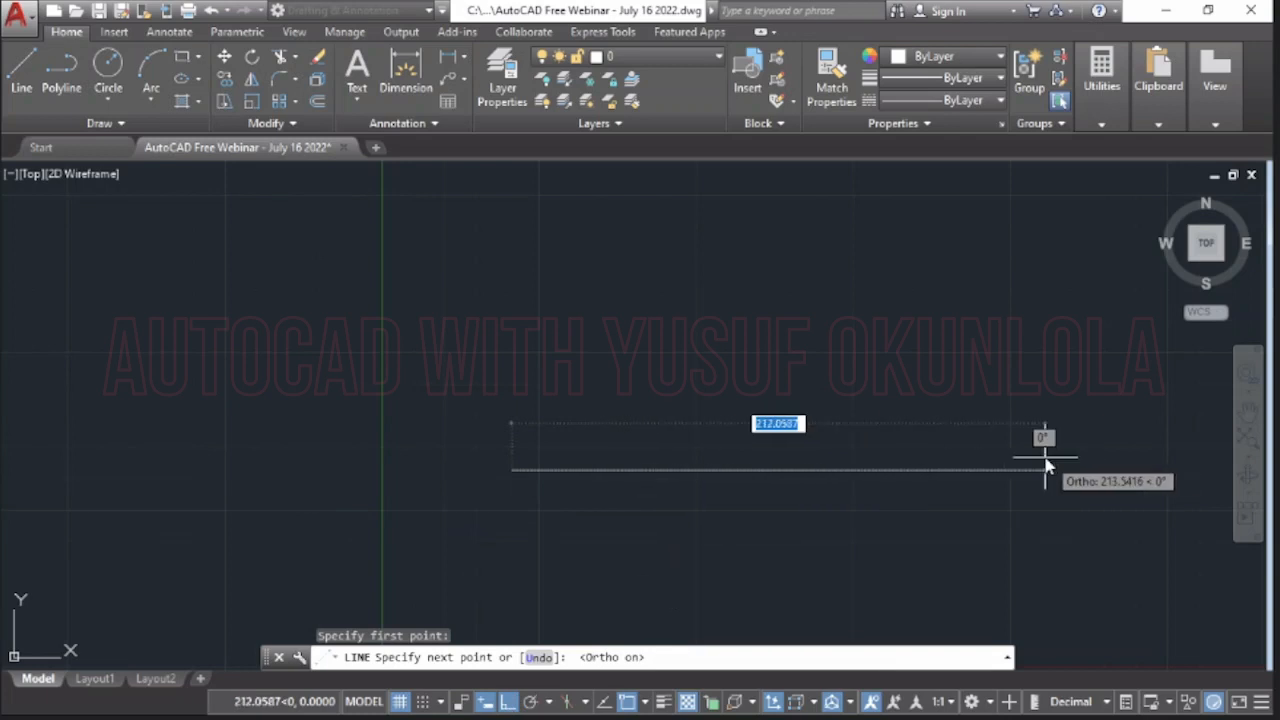
type("200")
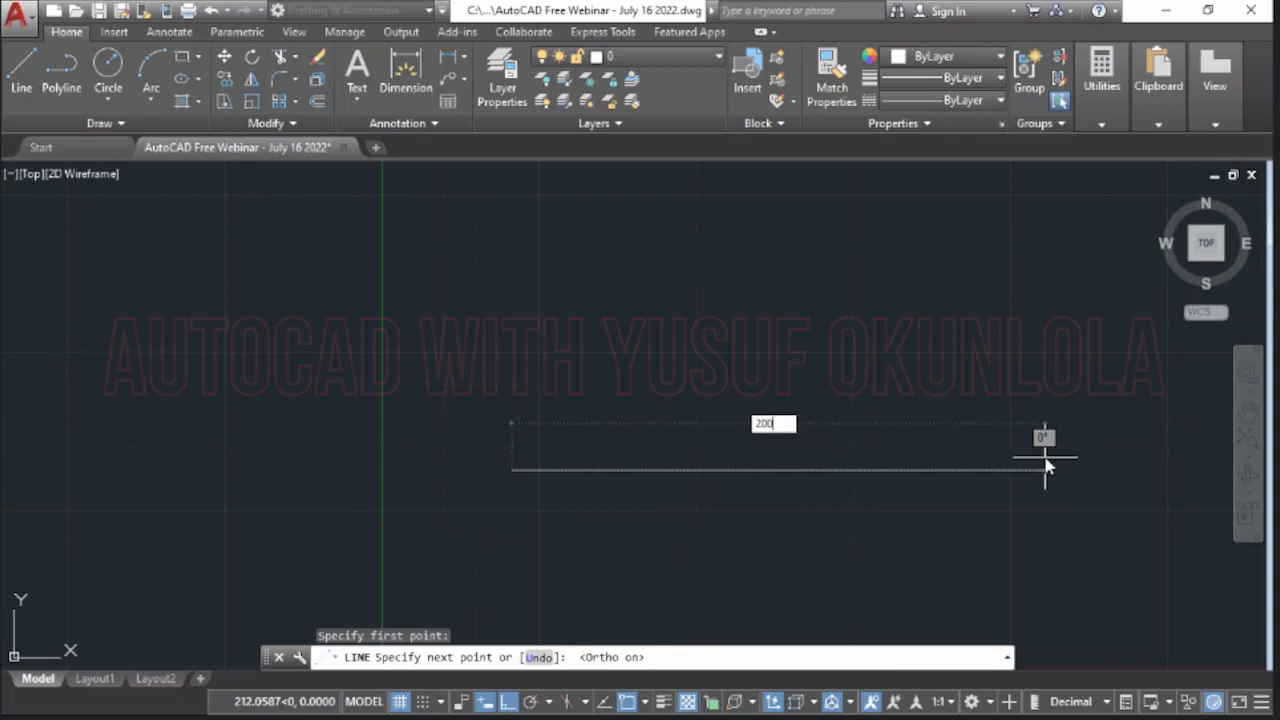
key("Return")
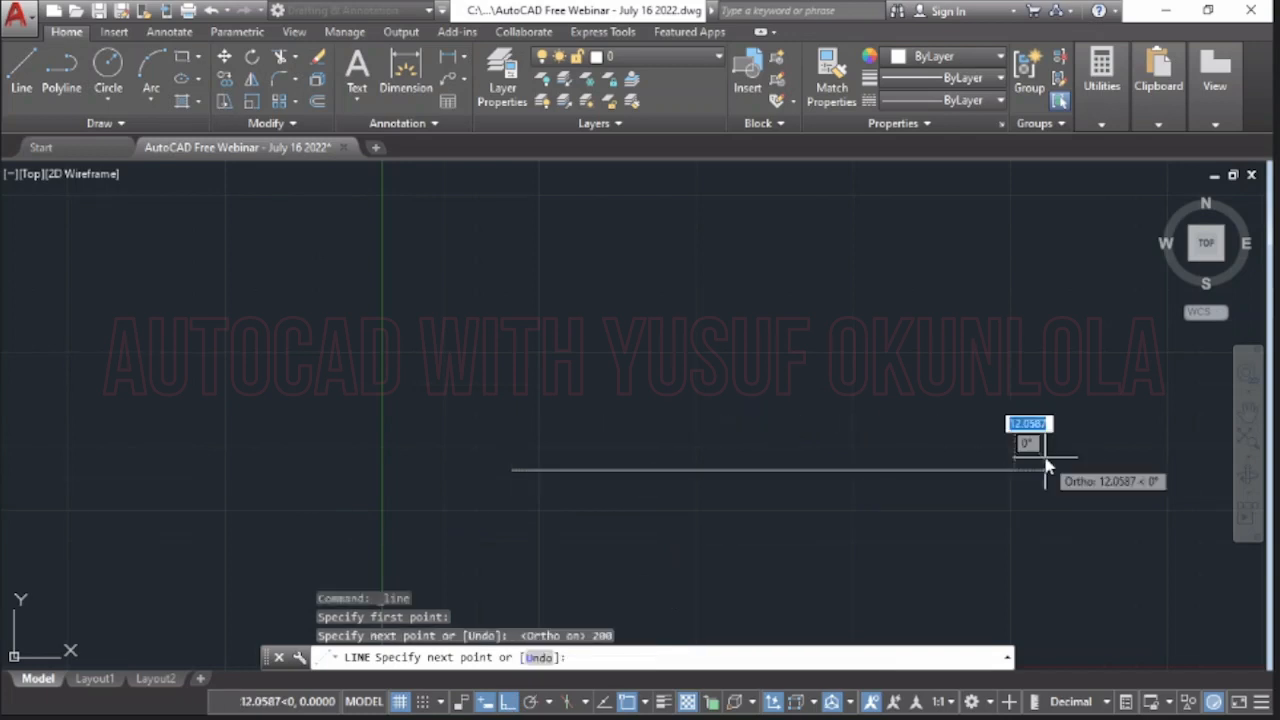
key("Return")
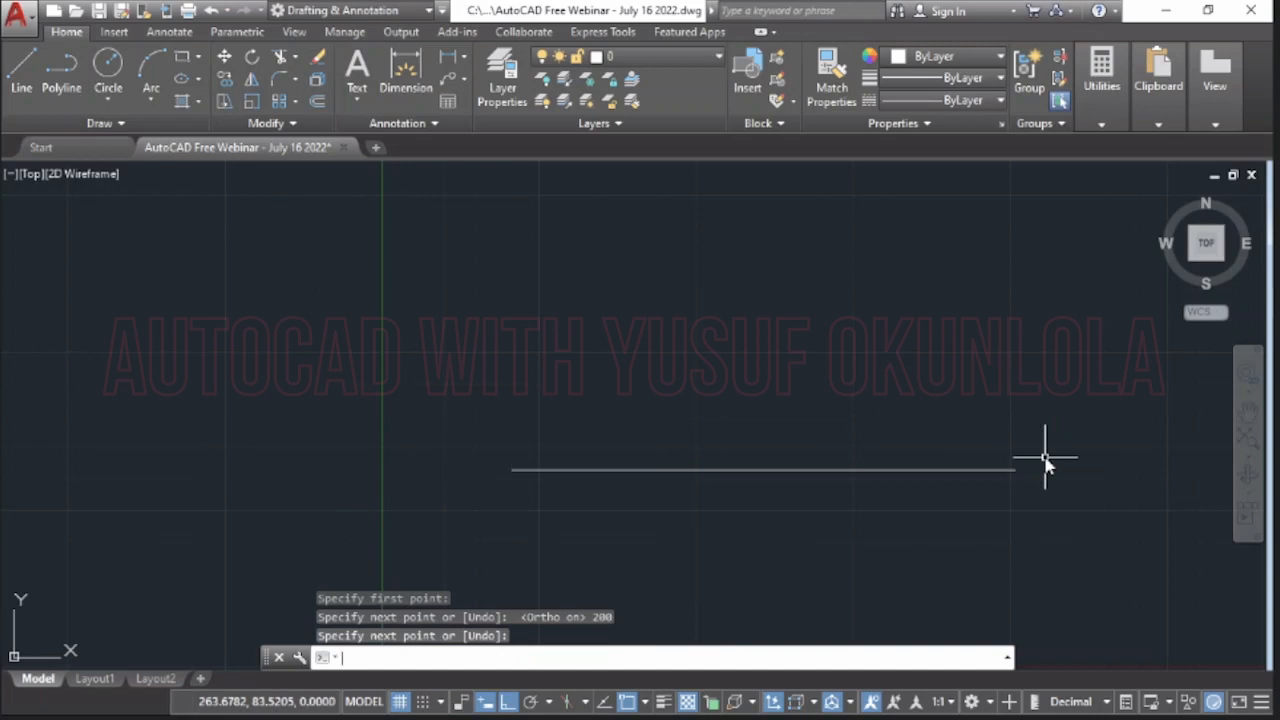
- Zoom far out from the line and bring it back into view with the Zoom All option
scroll(1045, 460, "down", 10)
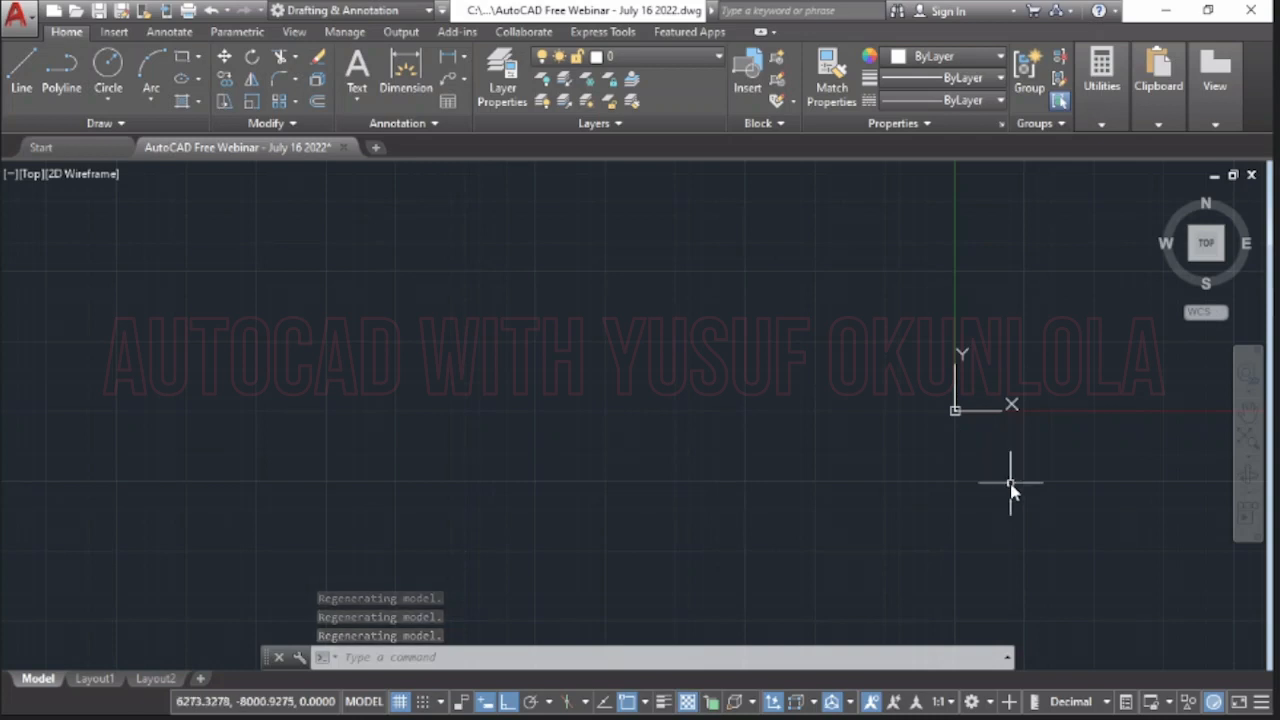
type("Zoo")
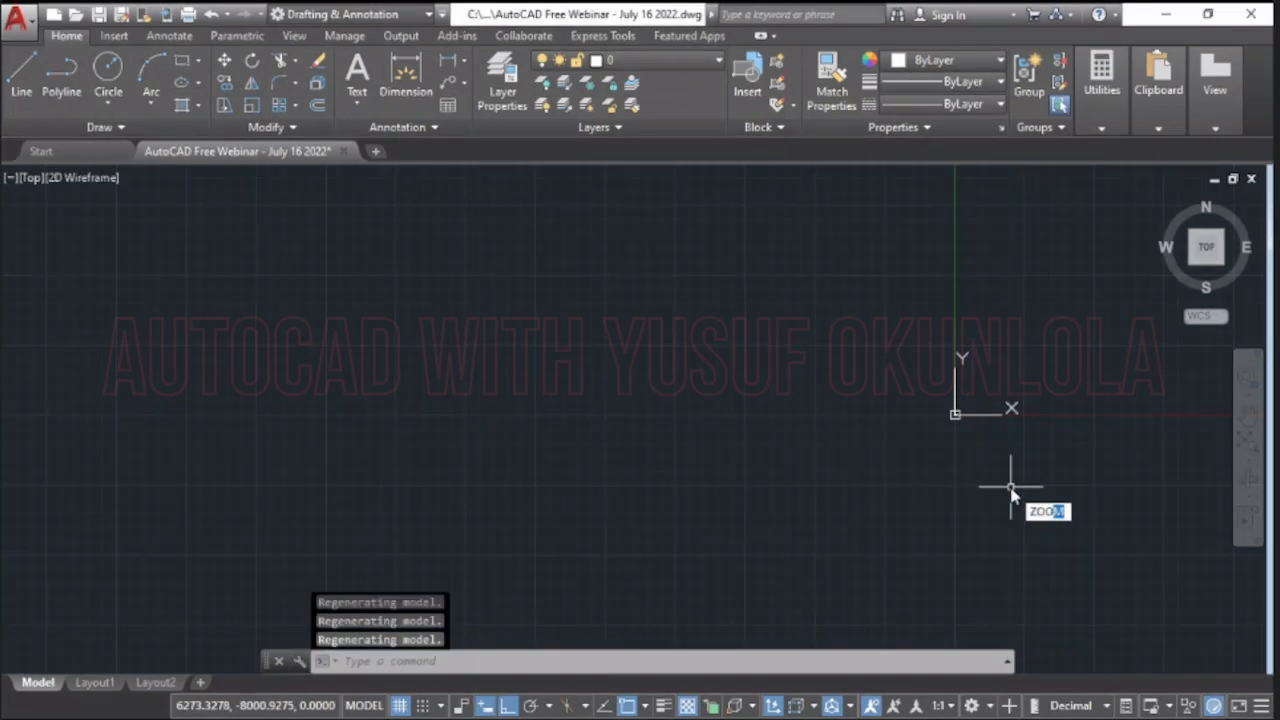
key("Return")
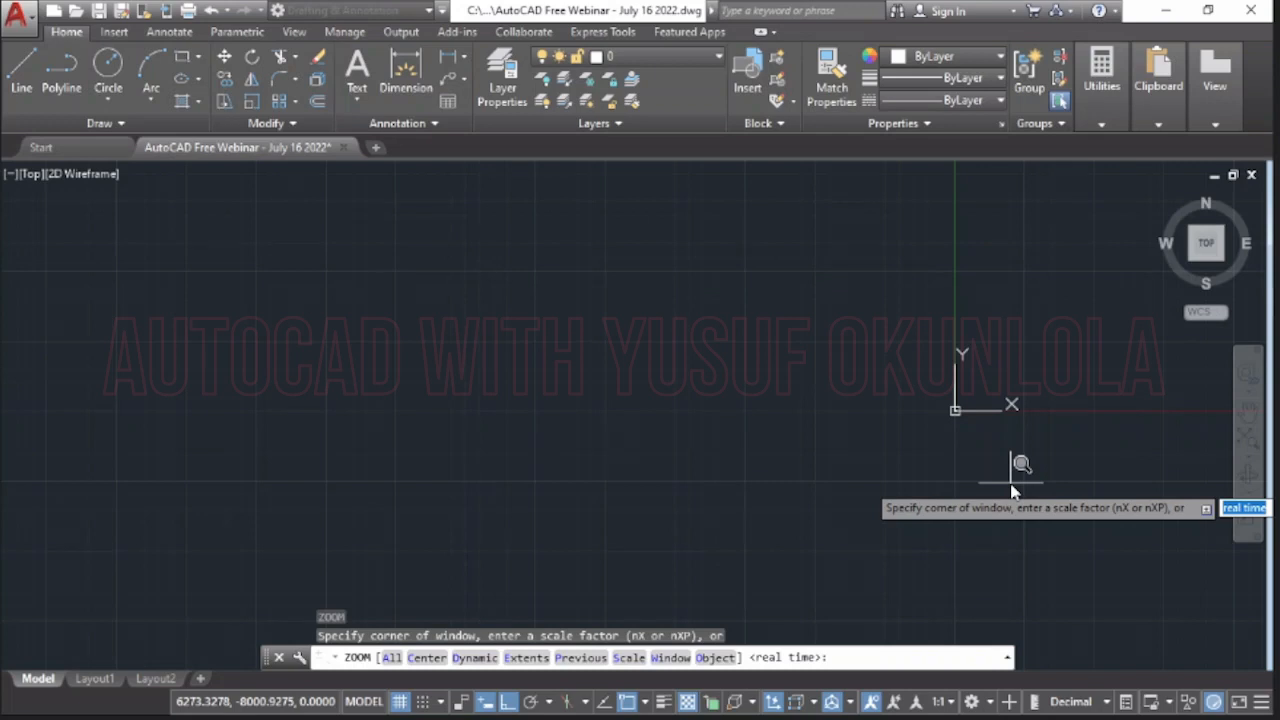
key("Down")
key("Down")
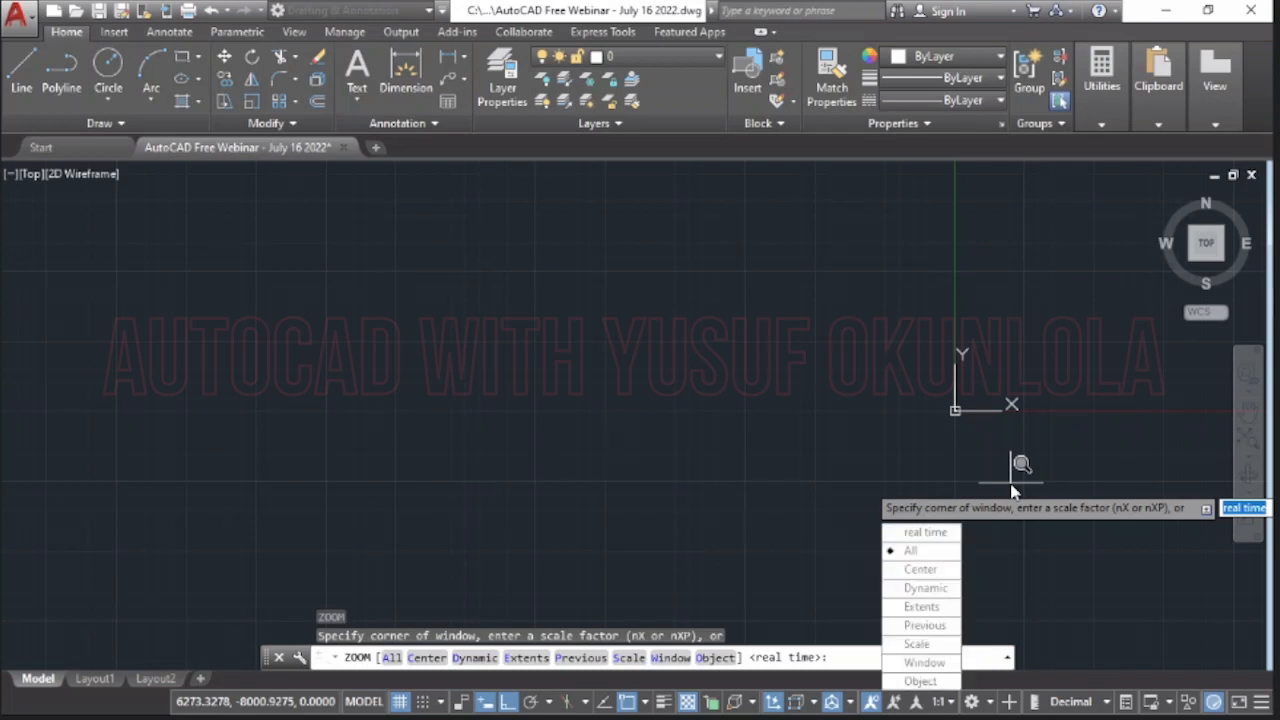
key("Return")
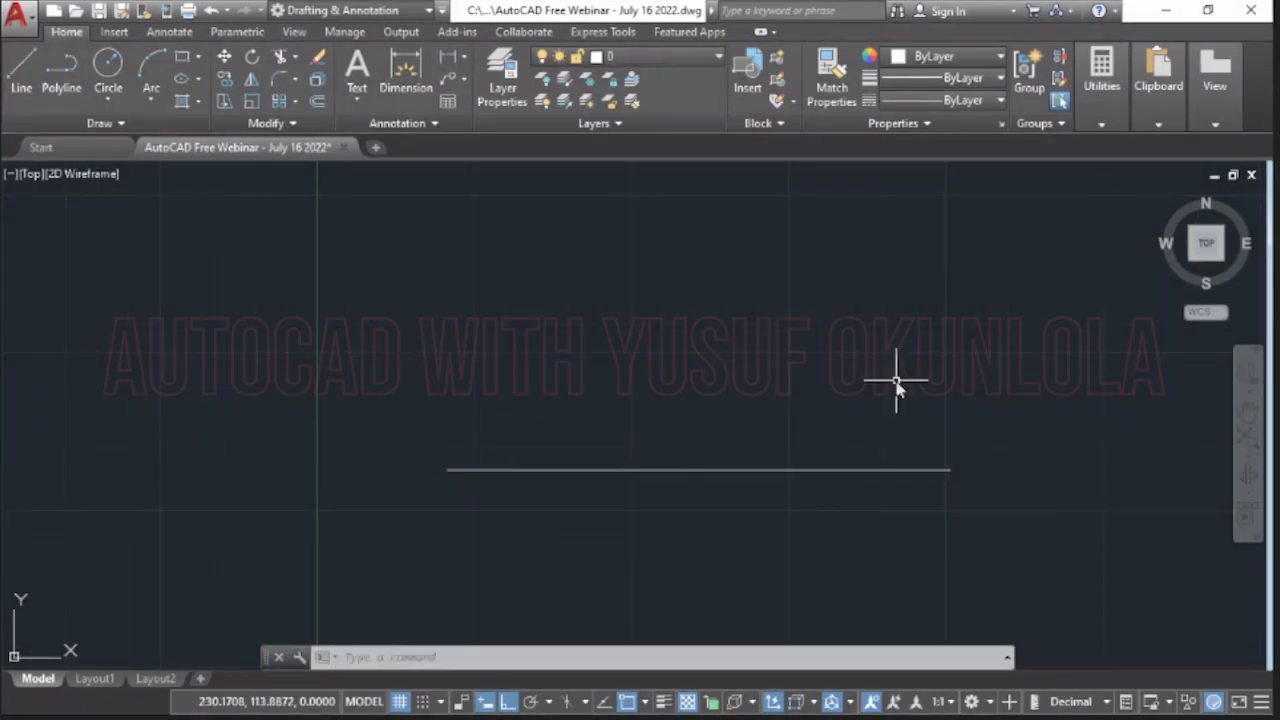
- Open the drawing units settings and set the decimal length precision to 0.0
type("units")
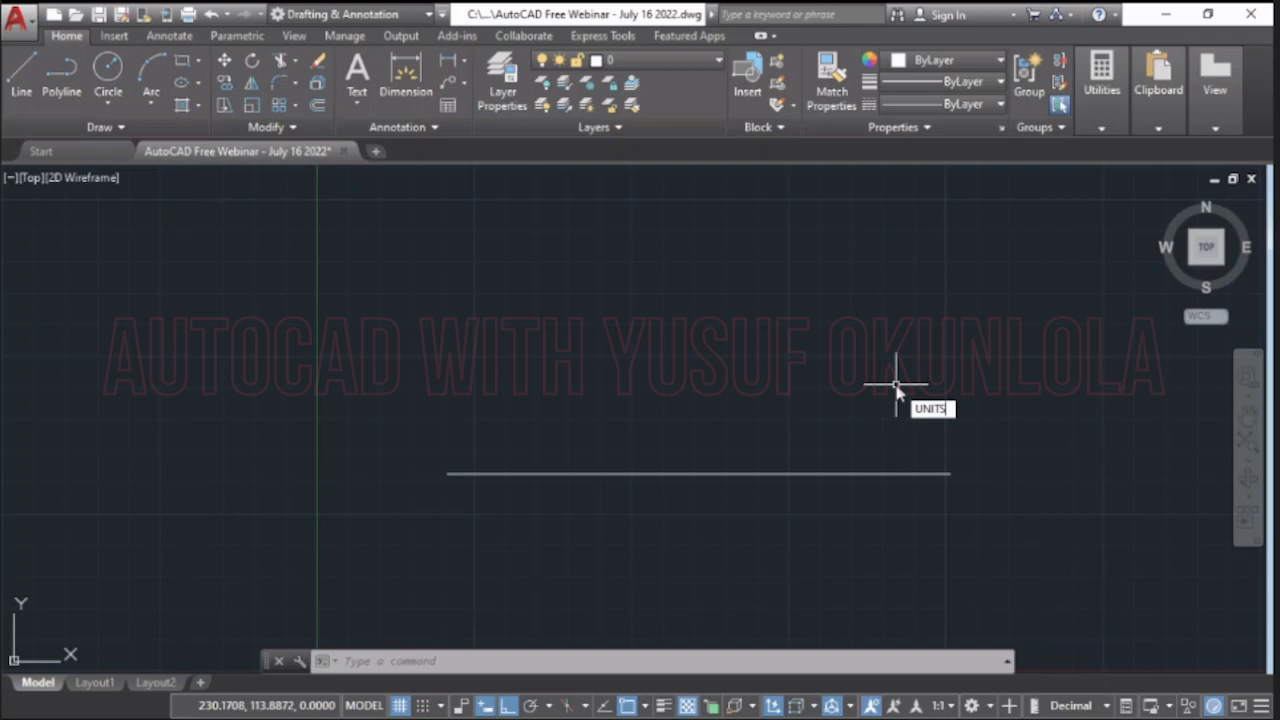
key("Return")
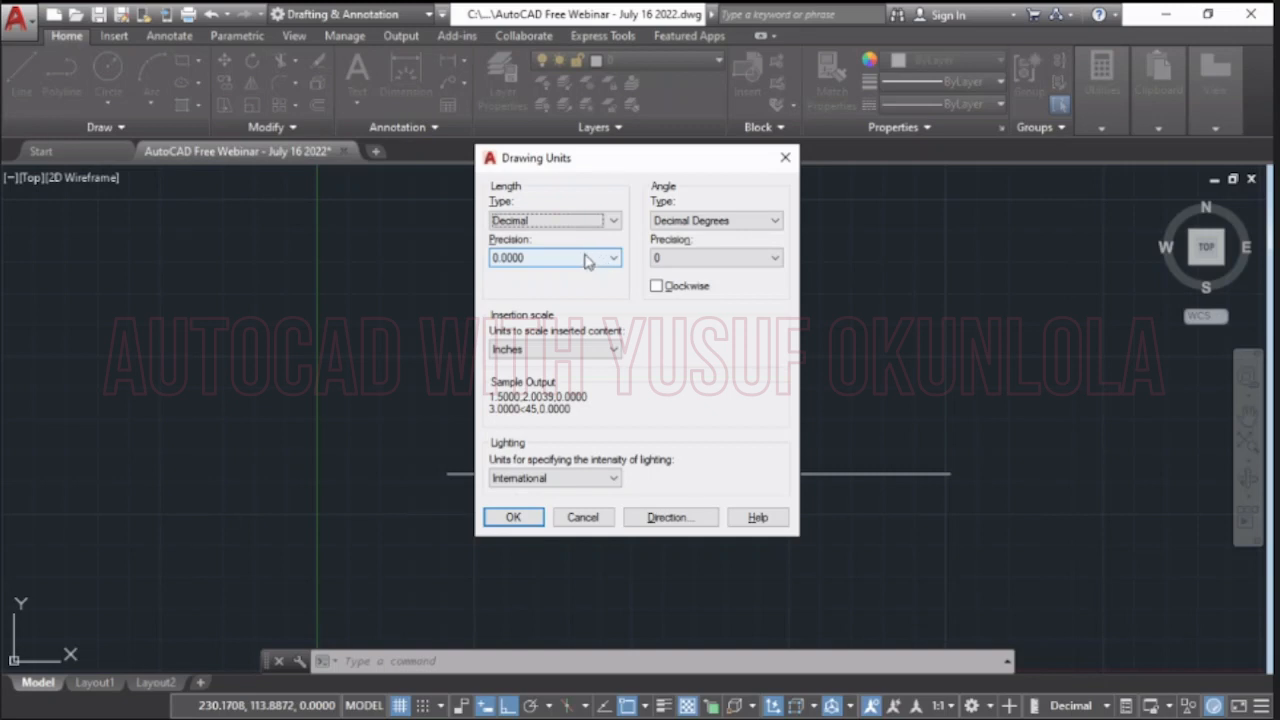
key("Tab")
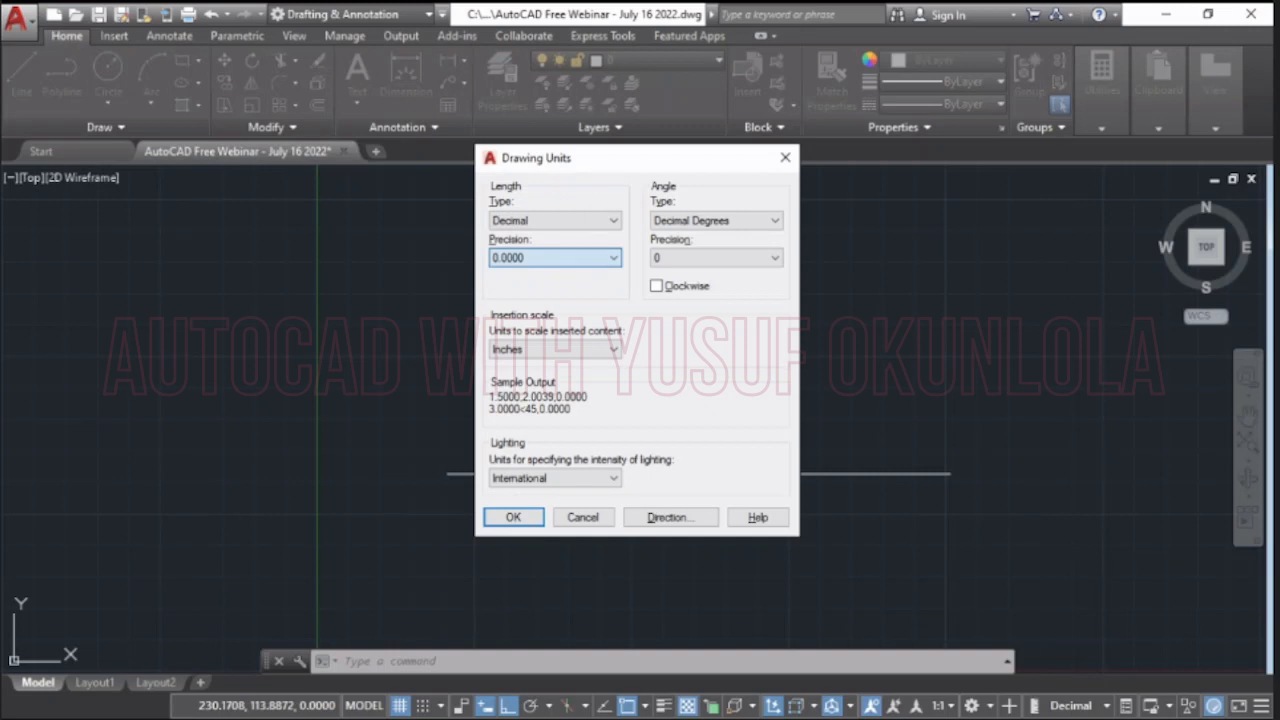
left_click(594, 289)
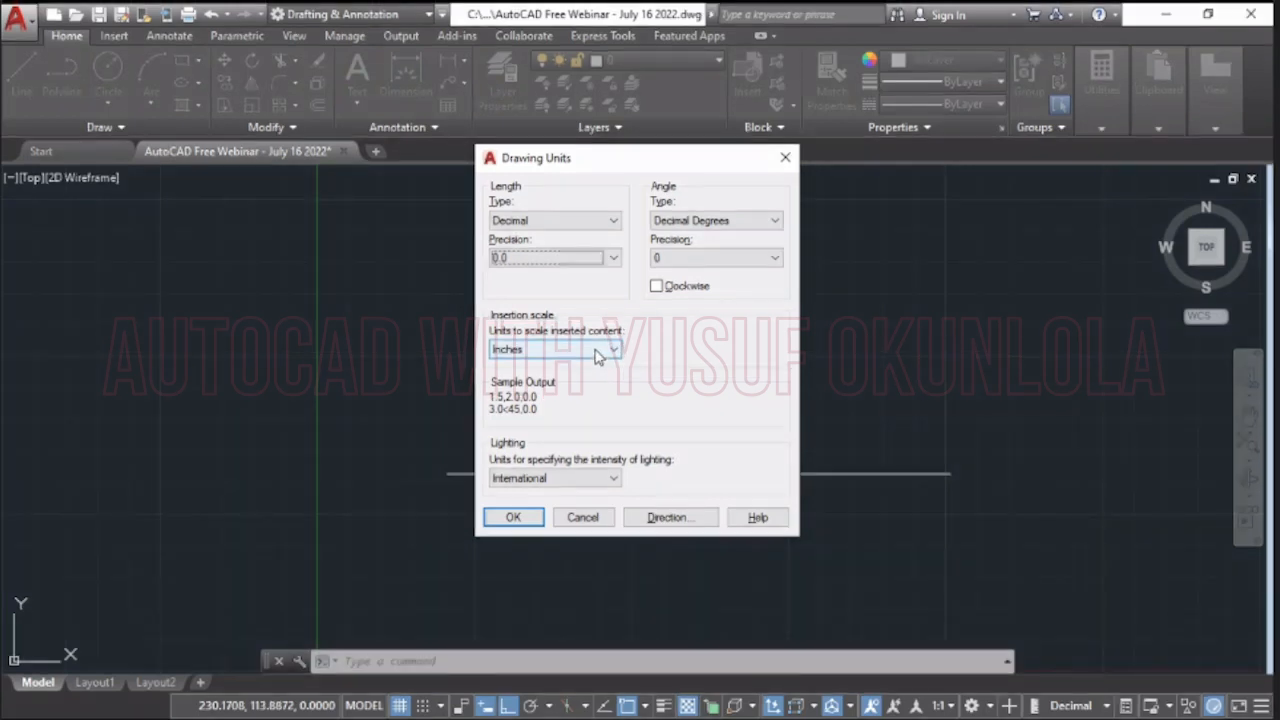
- Set the insertion scale to Millimeters, keep the angle precision at 0, and apply the drawing units
left_click(596, 352)
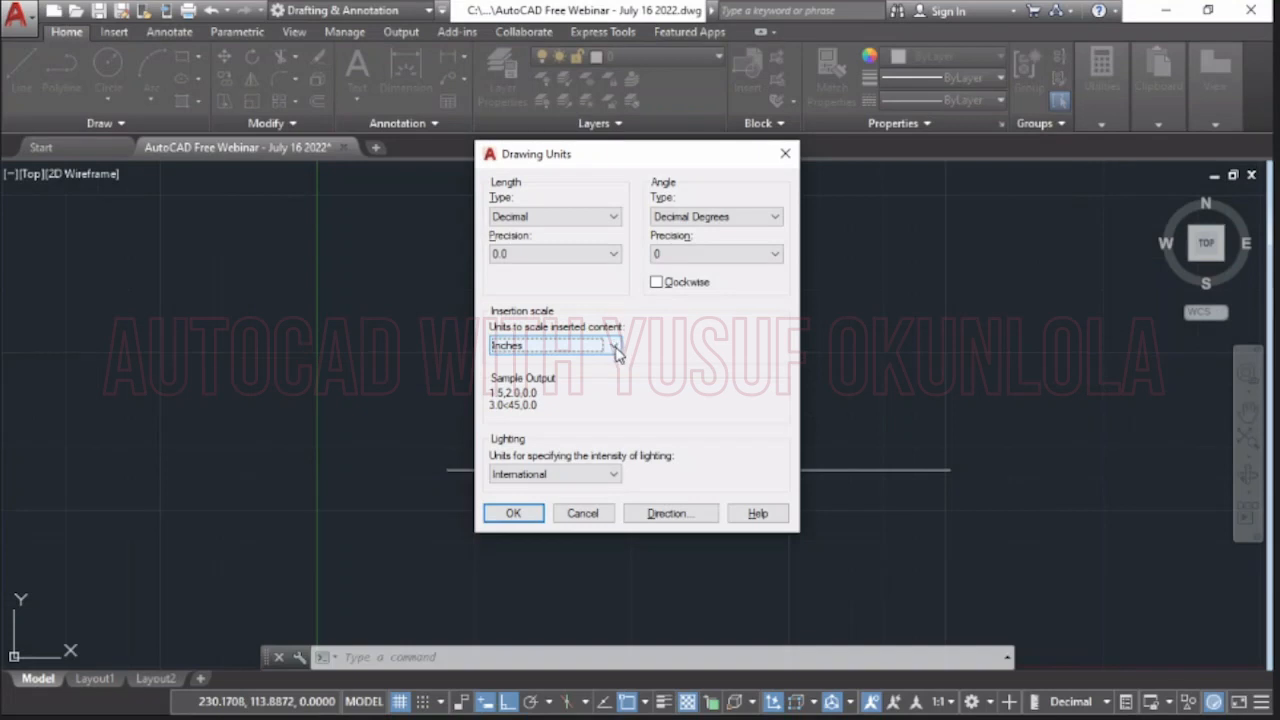
left_click(616, 352)
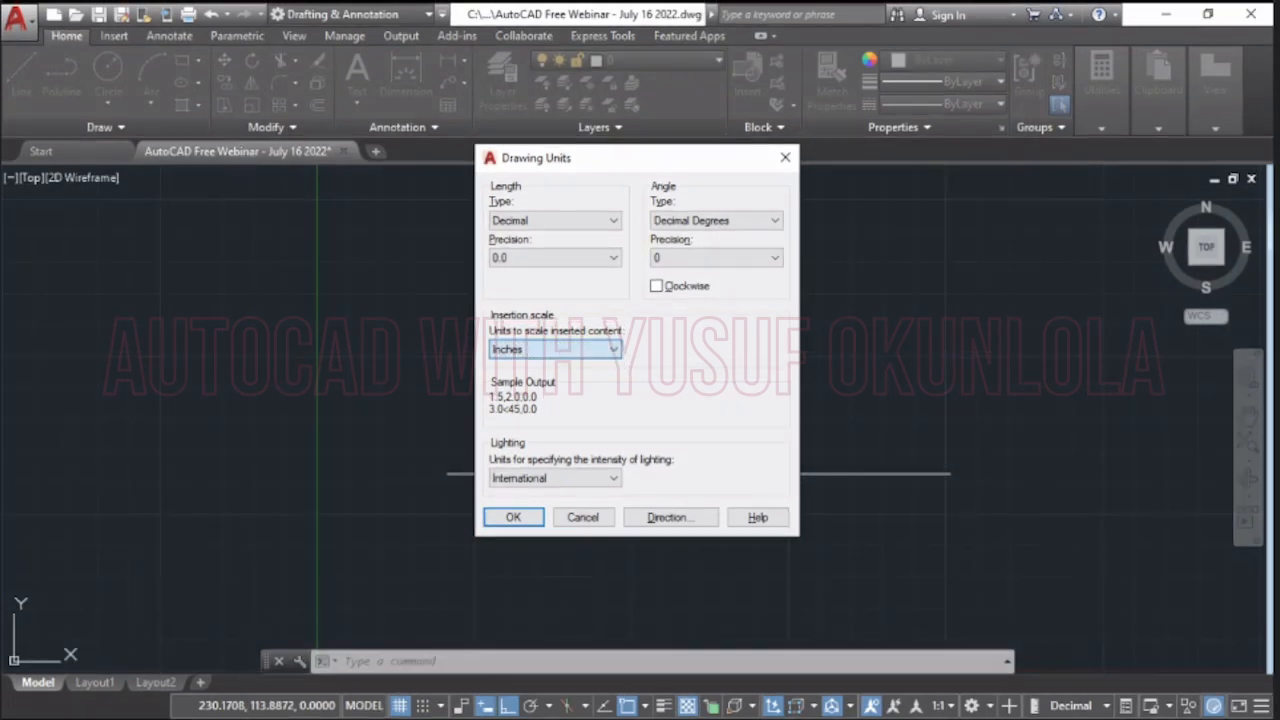
left_click(587, 432)
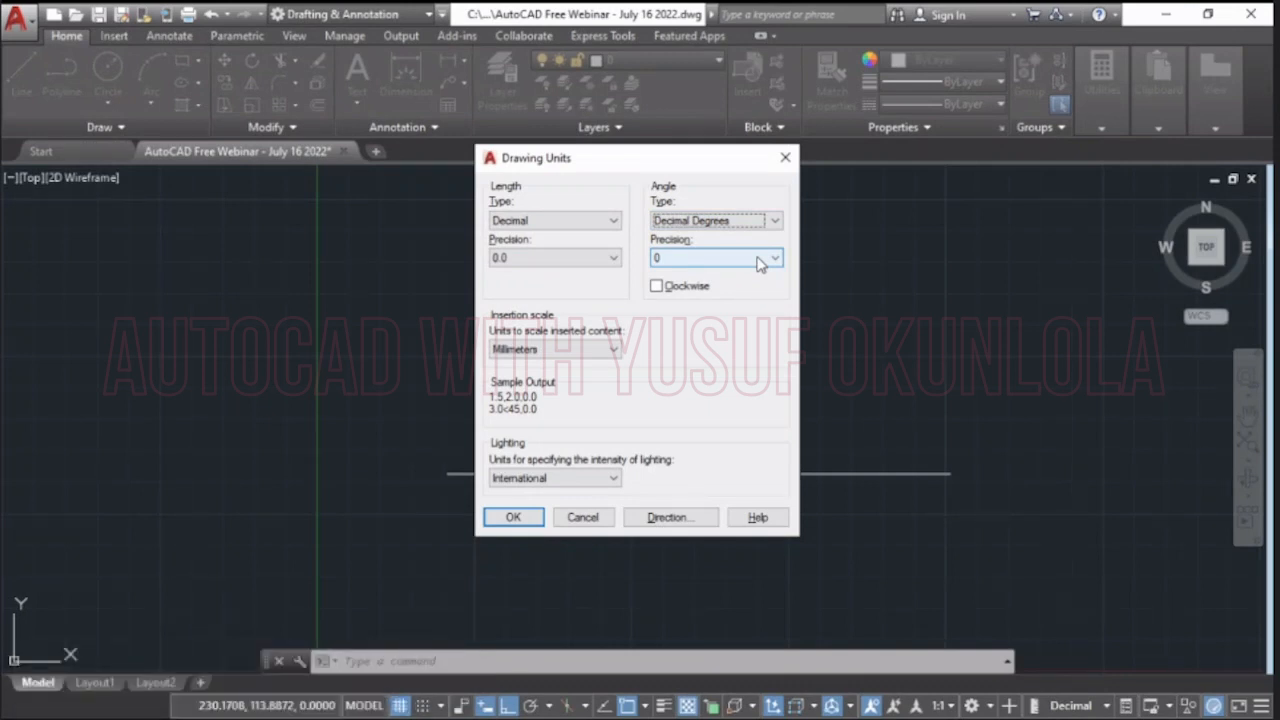
left_click(761, 264)
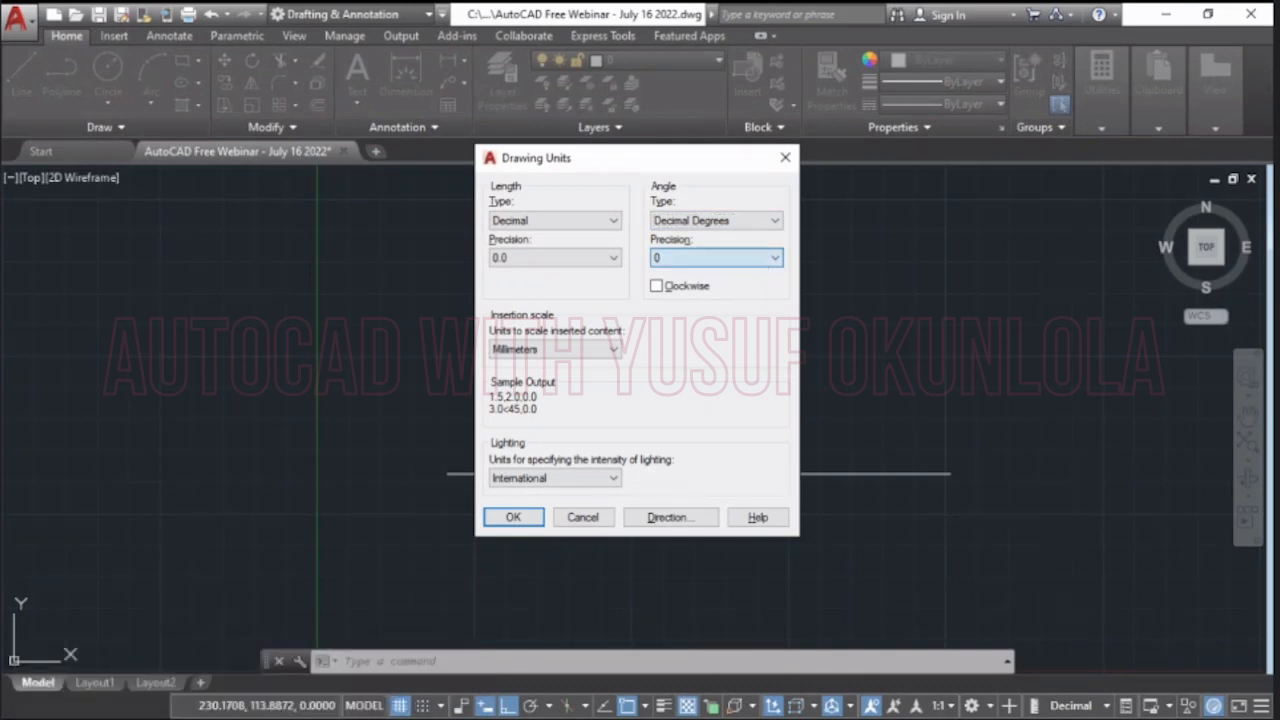
left_click(753, 261)
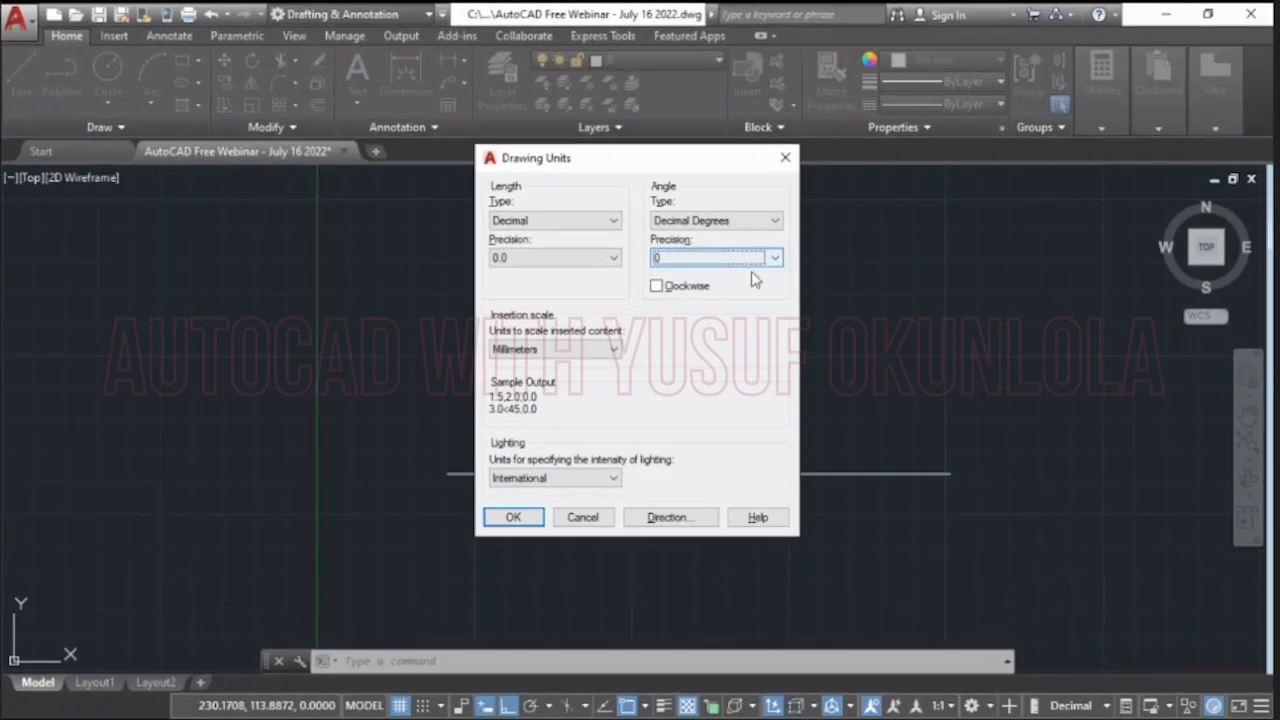
left_click(513, 513)
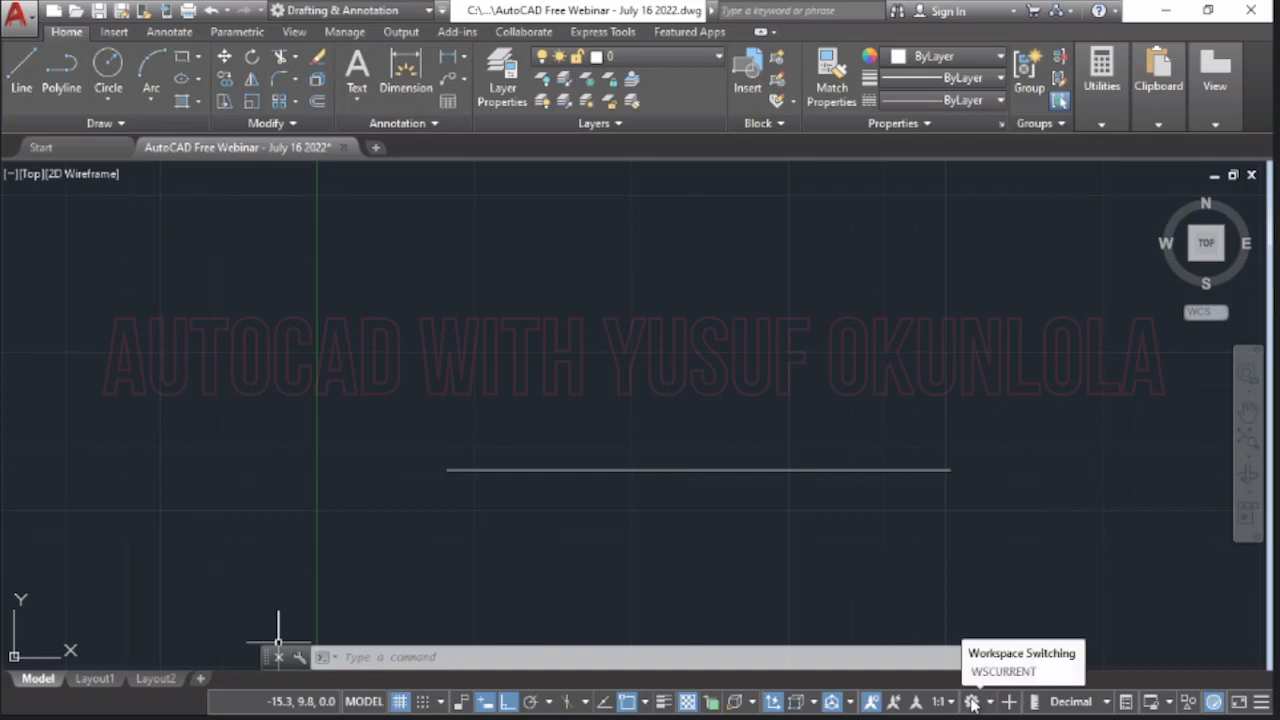
- Turn the drawing grid off and back on
left_click(399, 701)
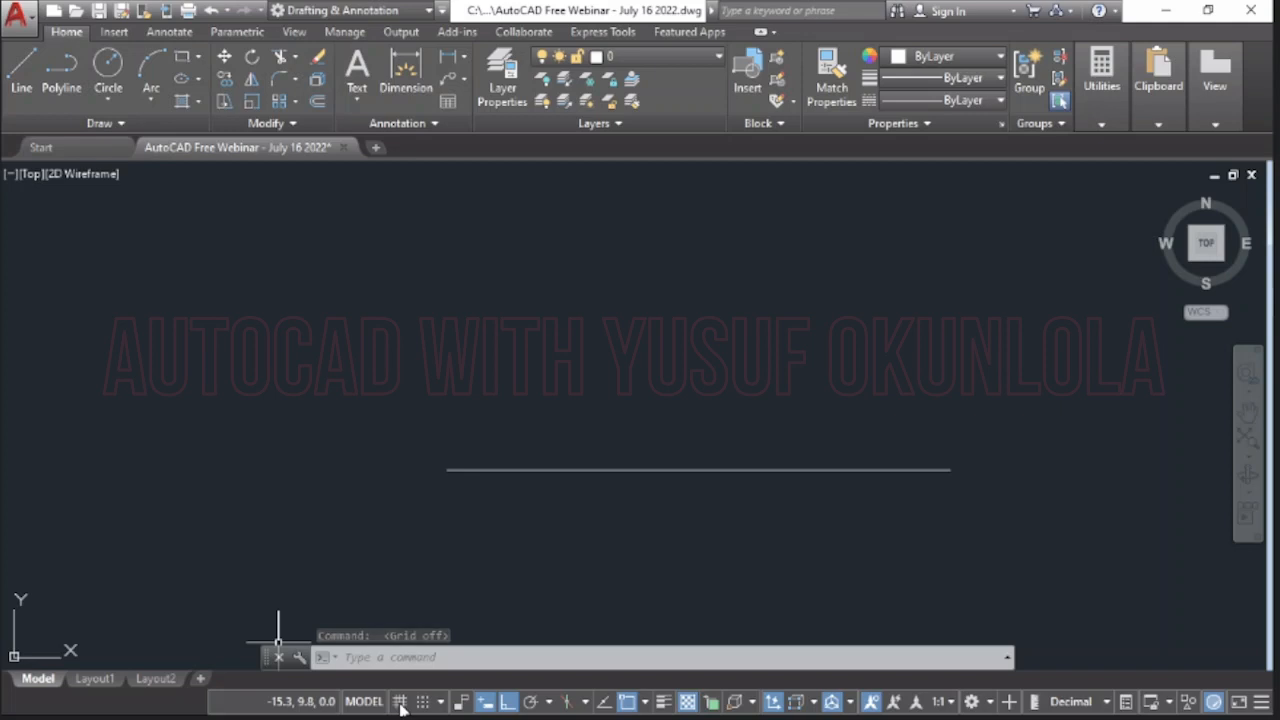
left_click(399, 701)
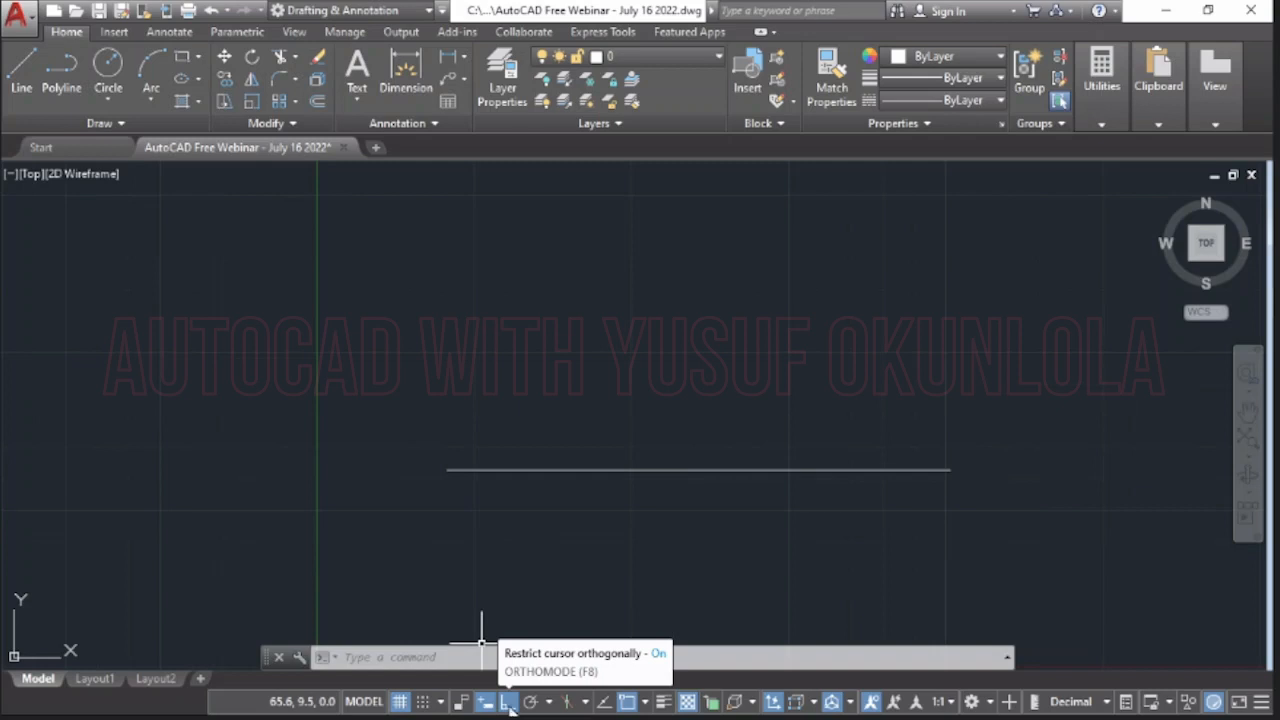
- Turn Ortho mode off and draw a second horizontal line 200 mm long above the first one
left_click(509, 703)
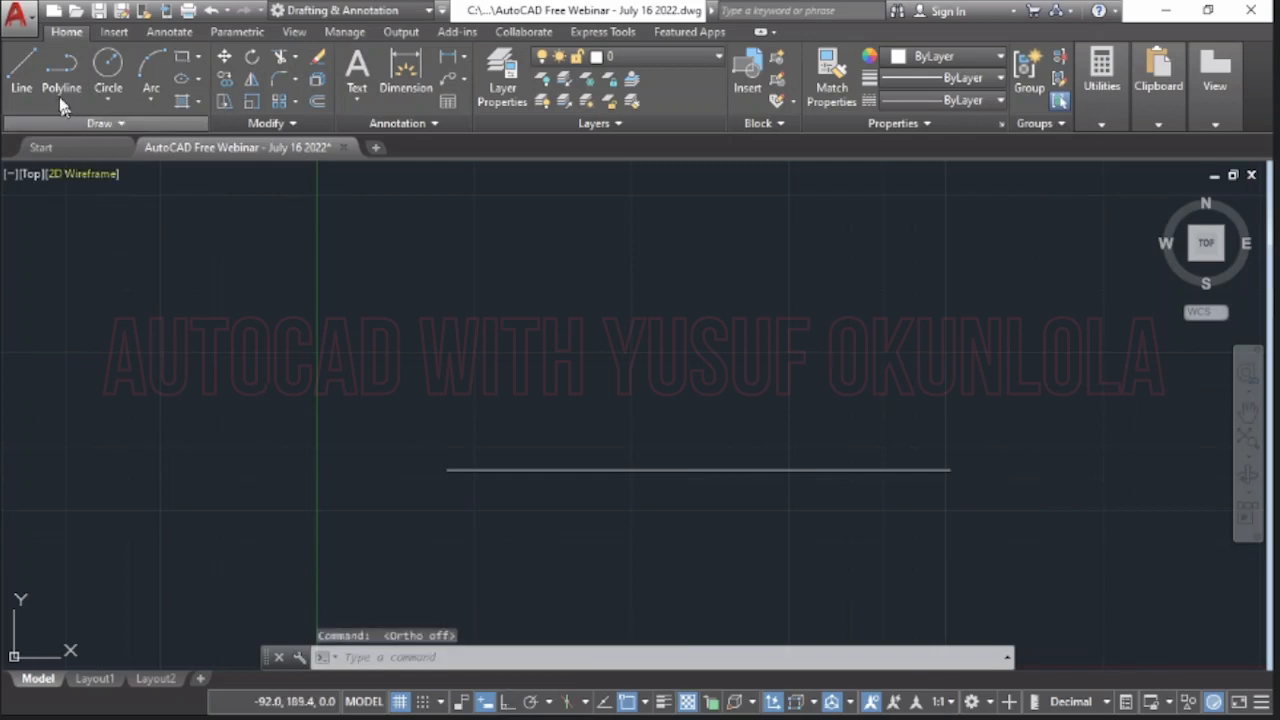
left_click(21, 75)
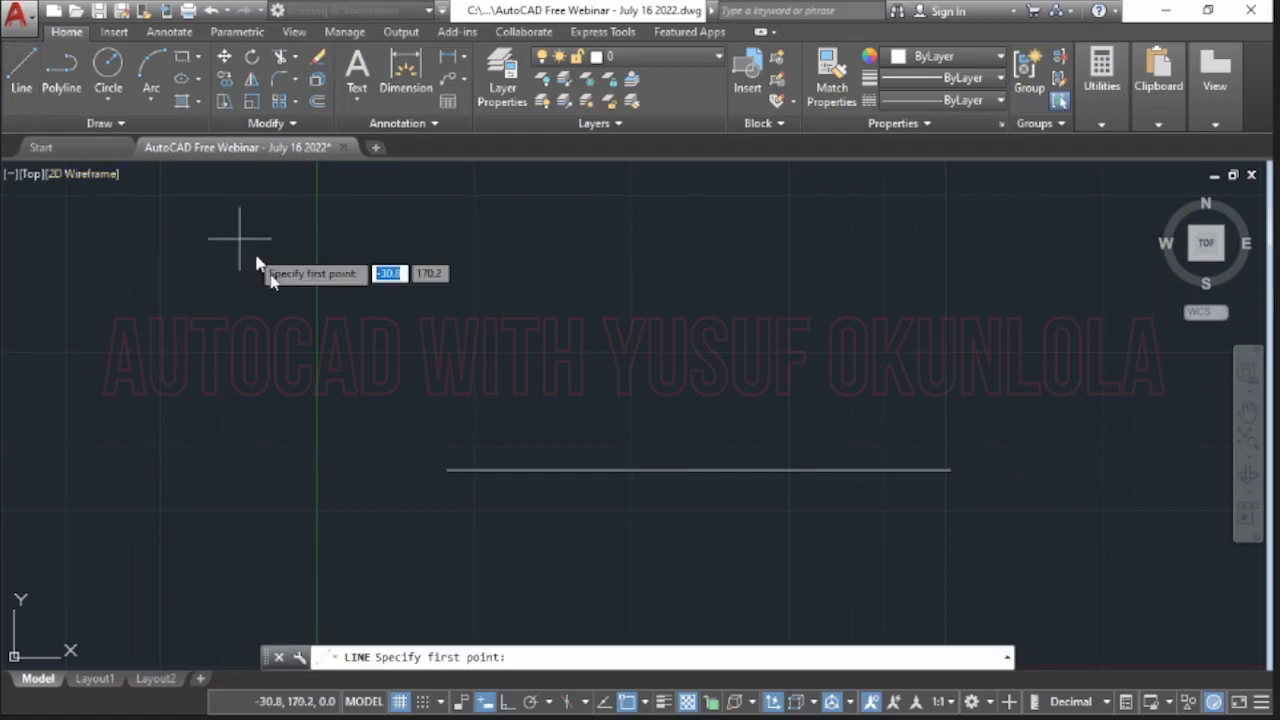
left_click(432, 361)
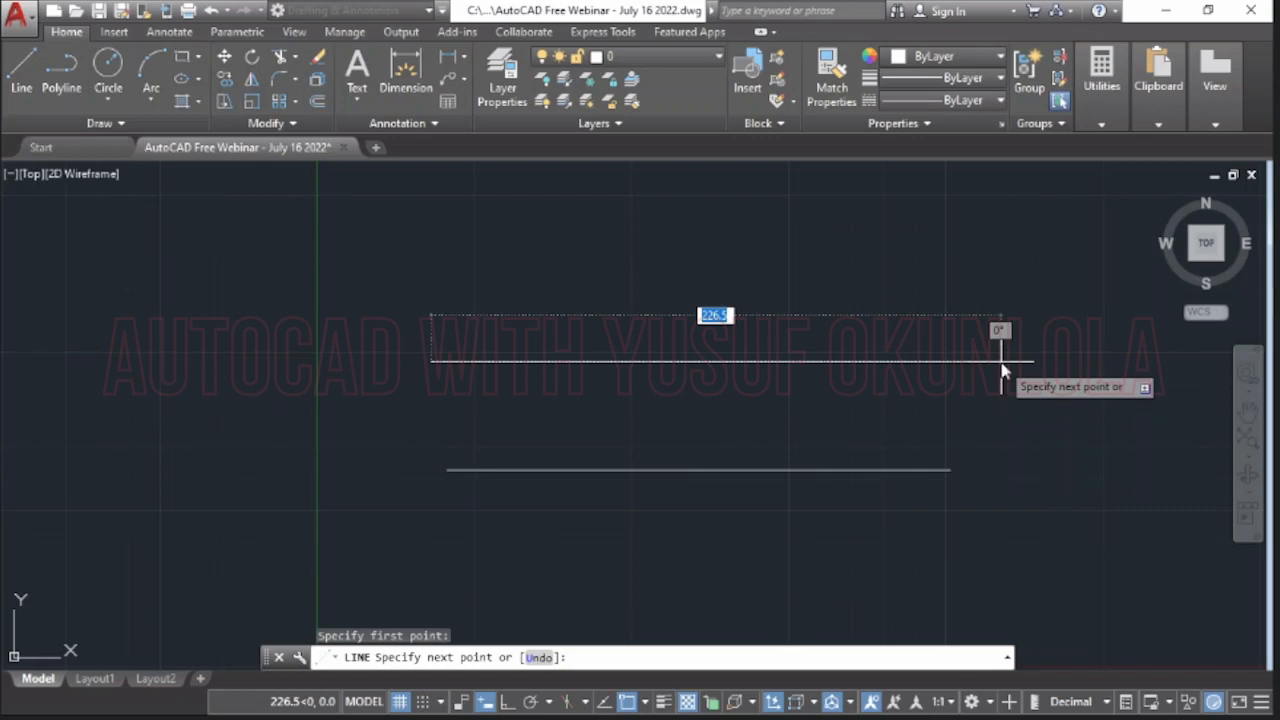
type("200")
key("Return")
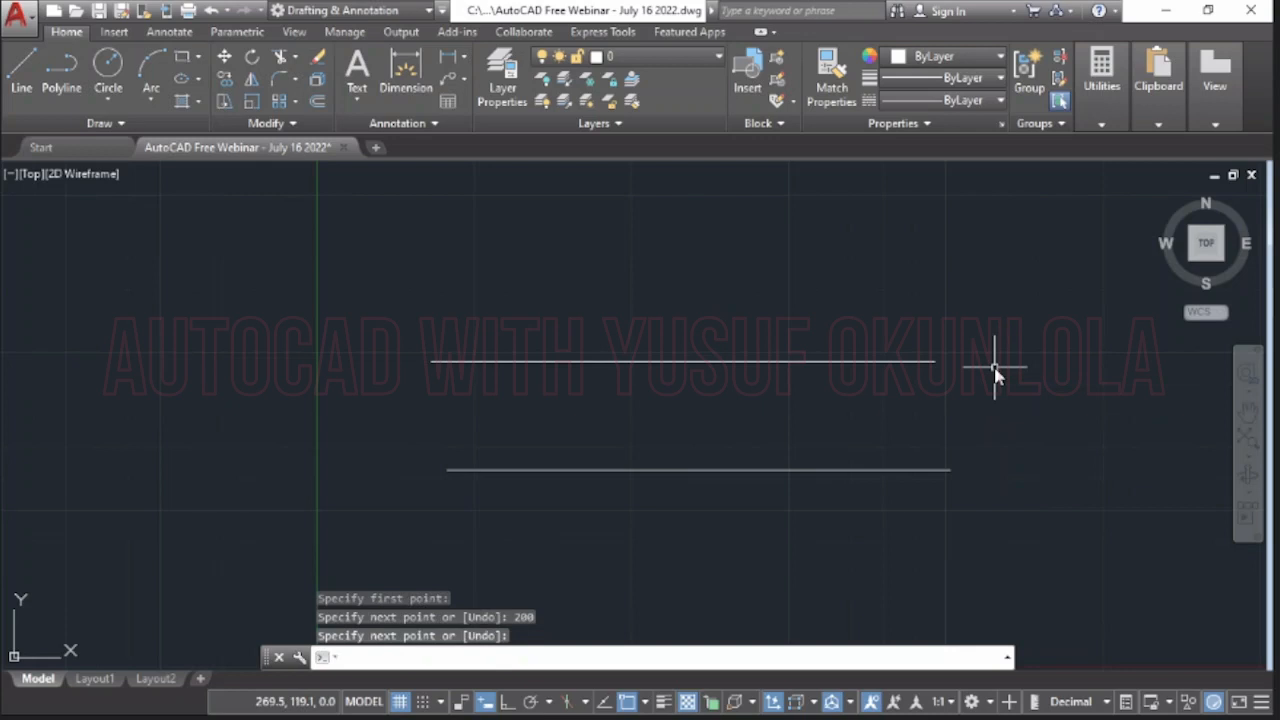
key("Return")
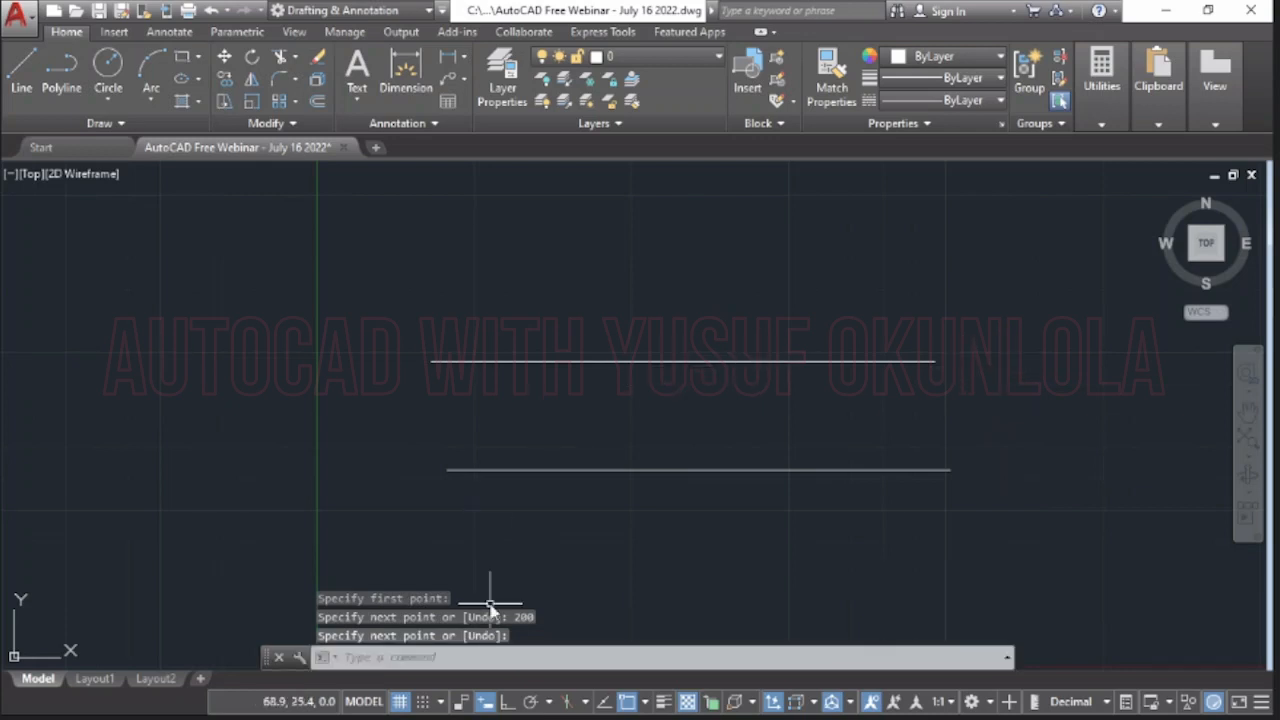
- Turn Ortho mode on and draw a shorter freehand-length horizontal line above the two existing lines
left_click(506, 703)
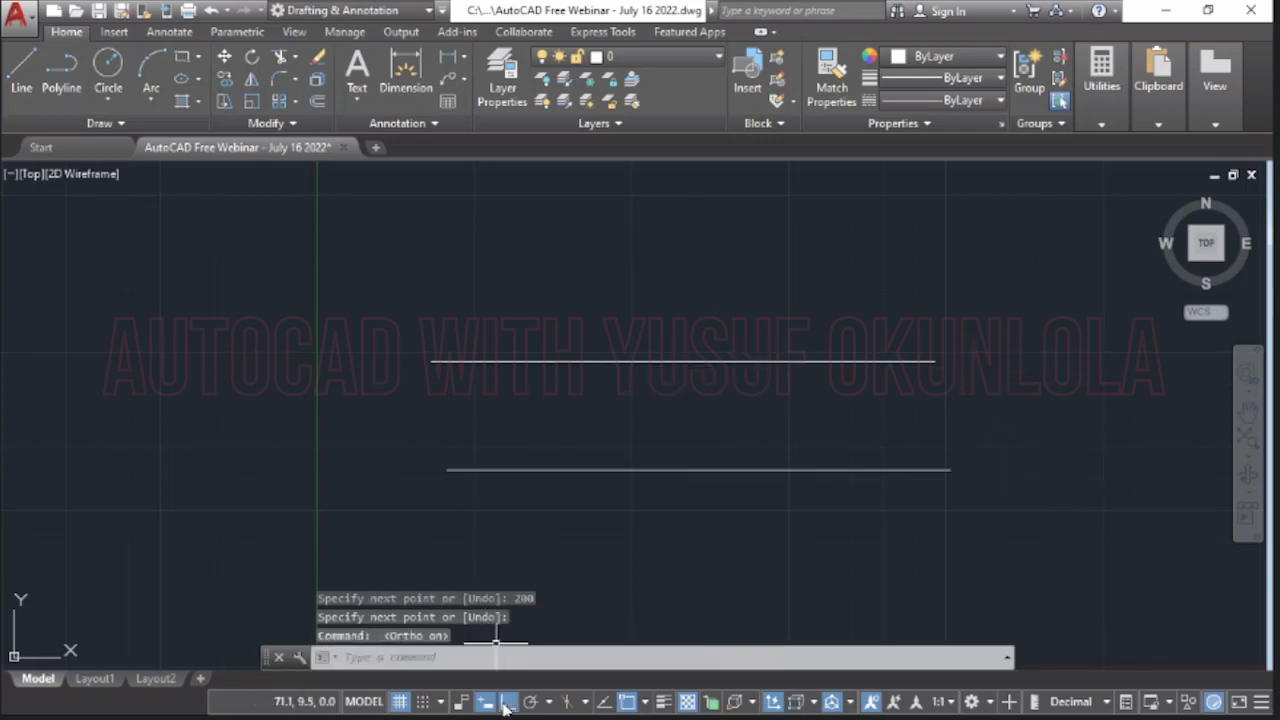
left_click(18, 75)
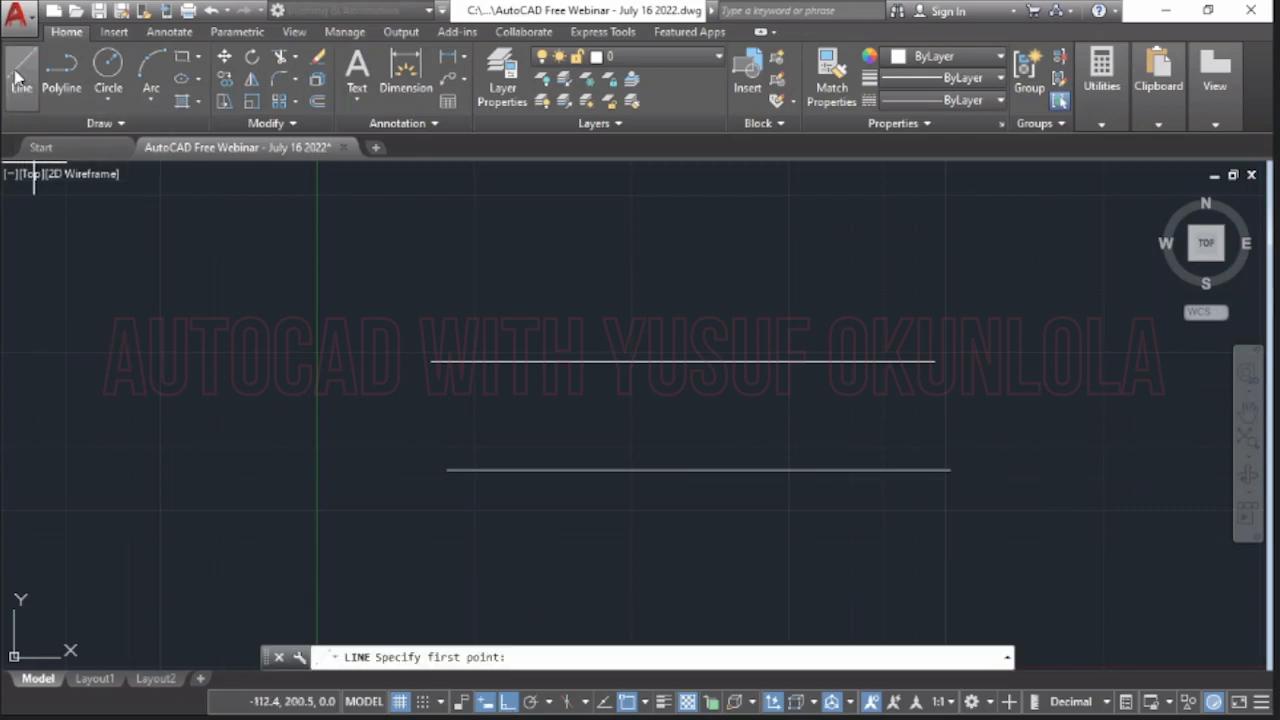
left_click(400, 251)
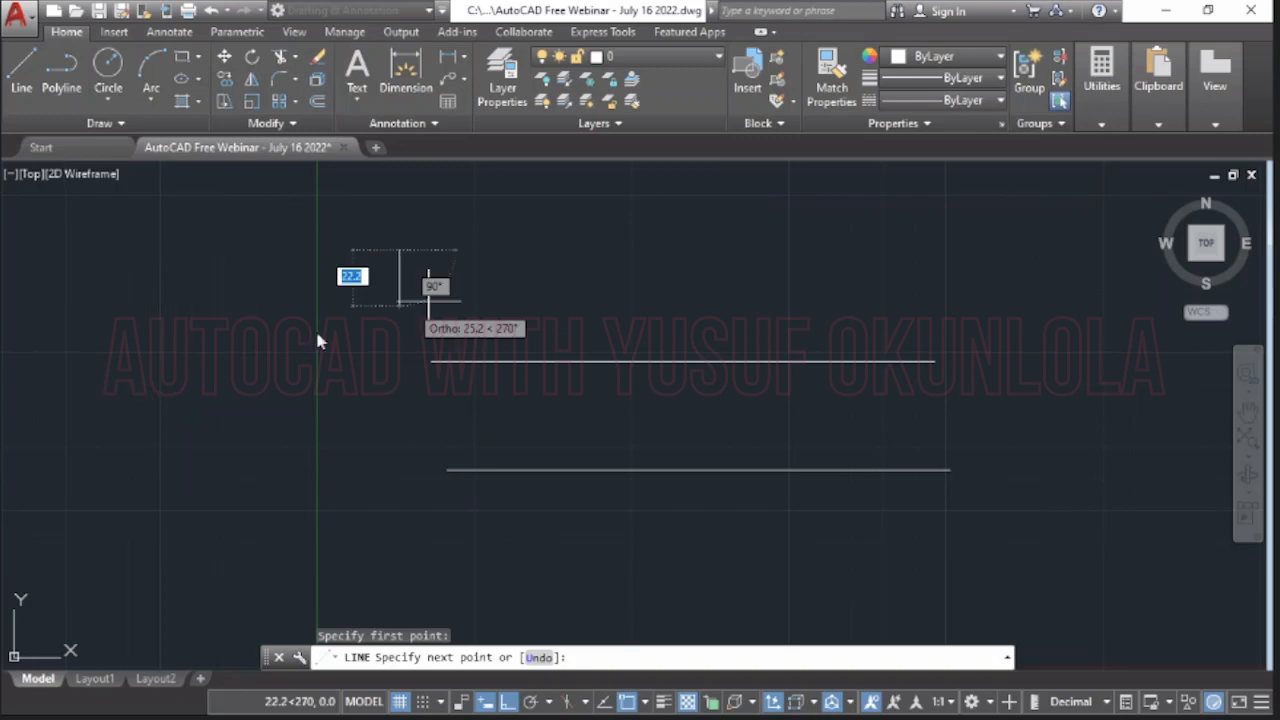
left_click(767, 256)
key("Return")
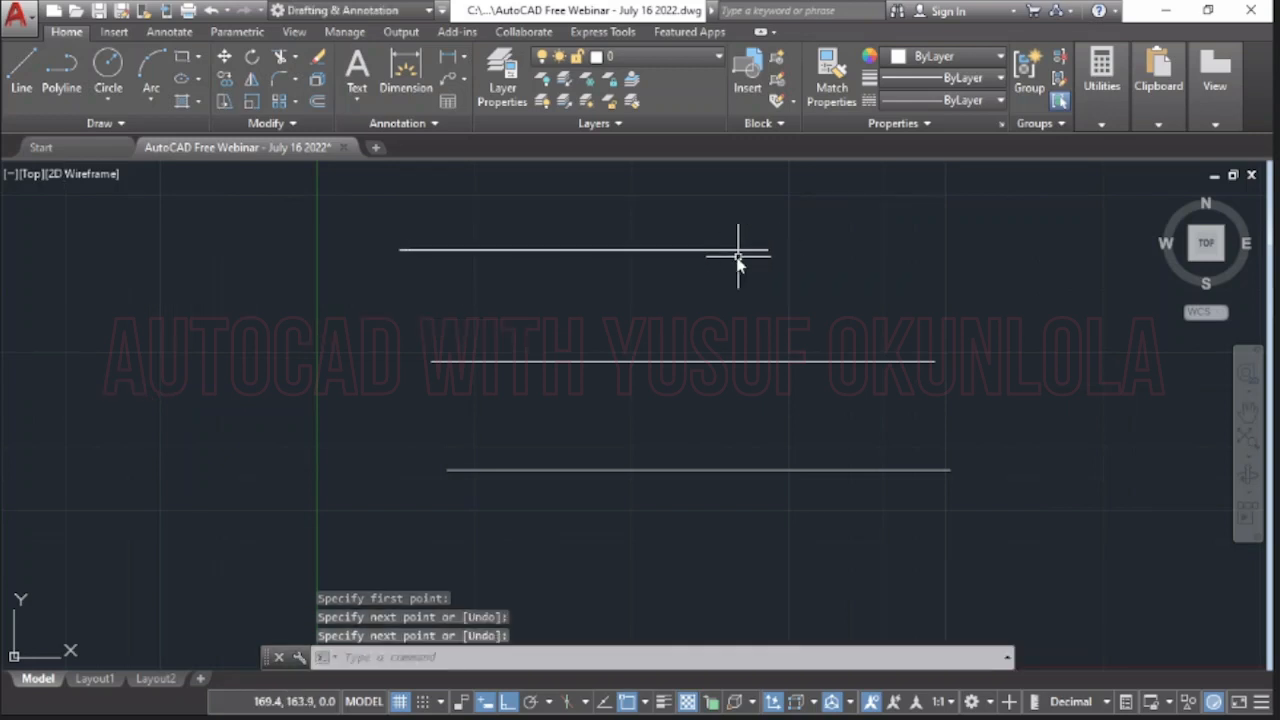
- Set the polar tracking increment to 15, 30, 45, 60 degrees and turn Ortho mode back on
left_click(549, 702)
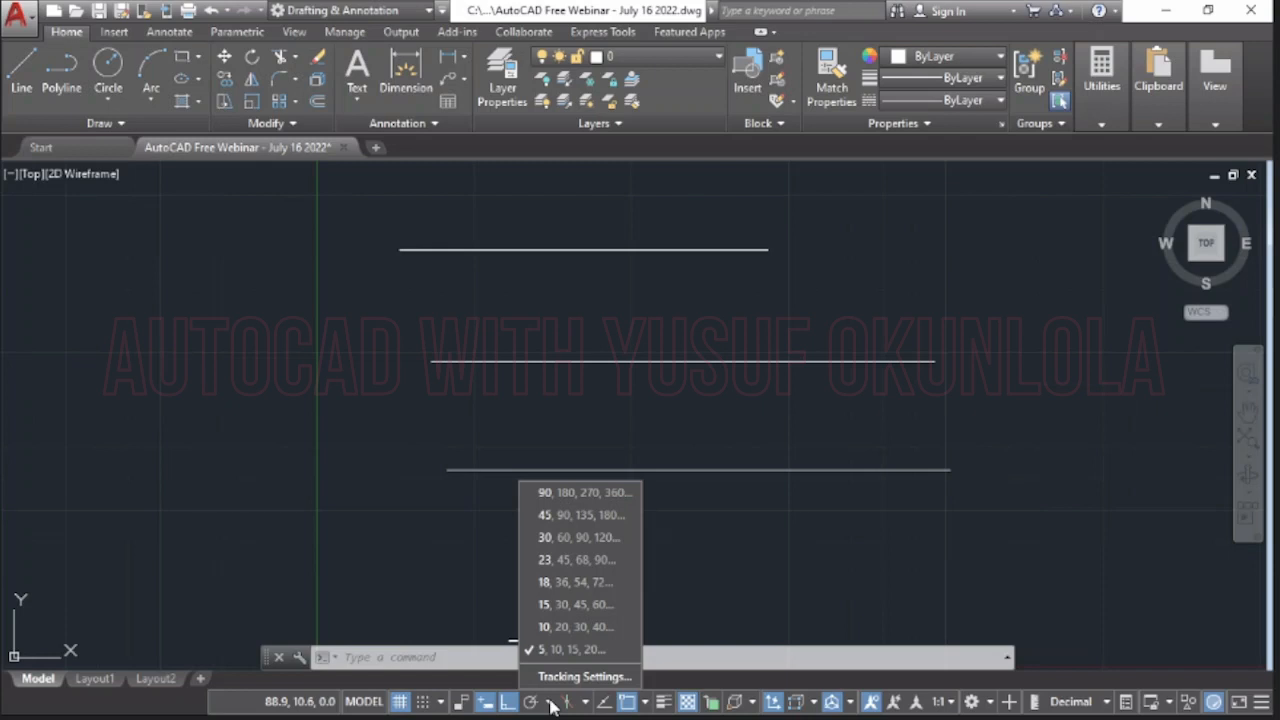
left_click(557, 612)
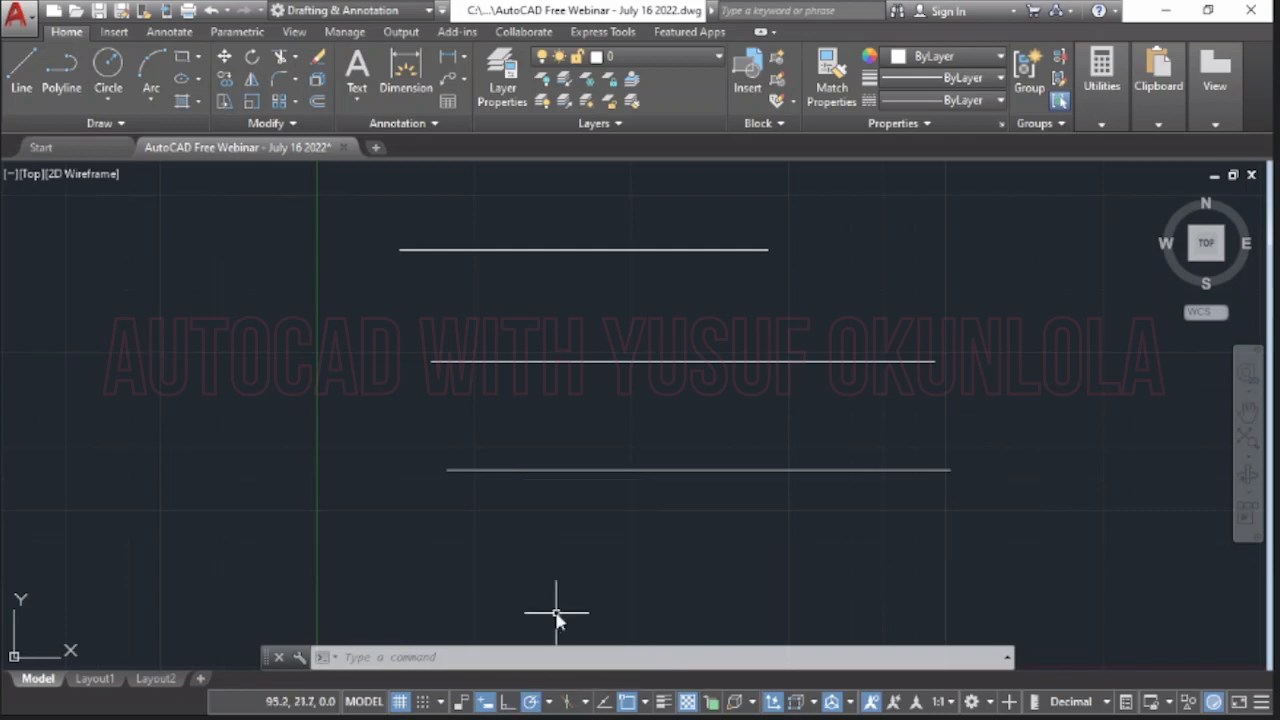
left_click(508, 701)
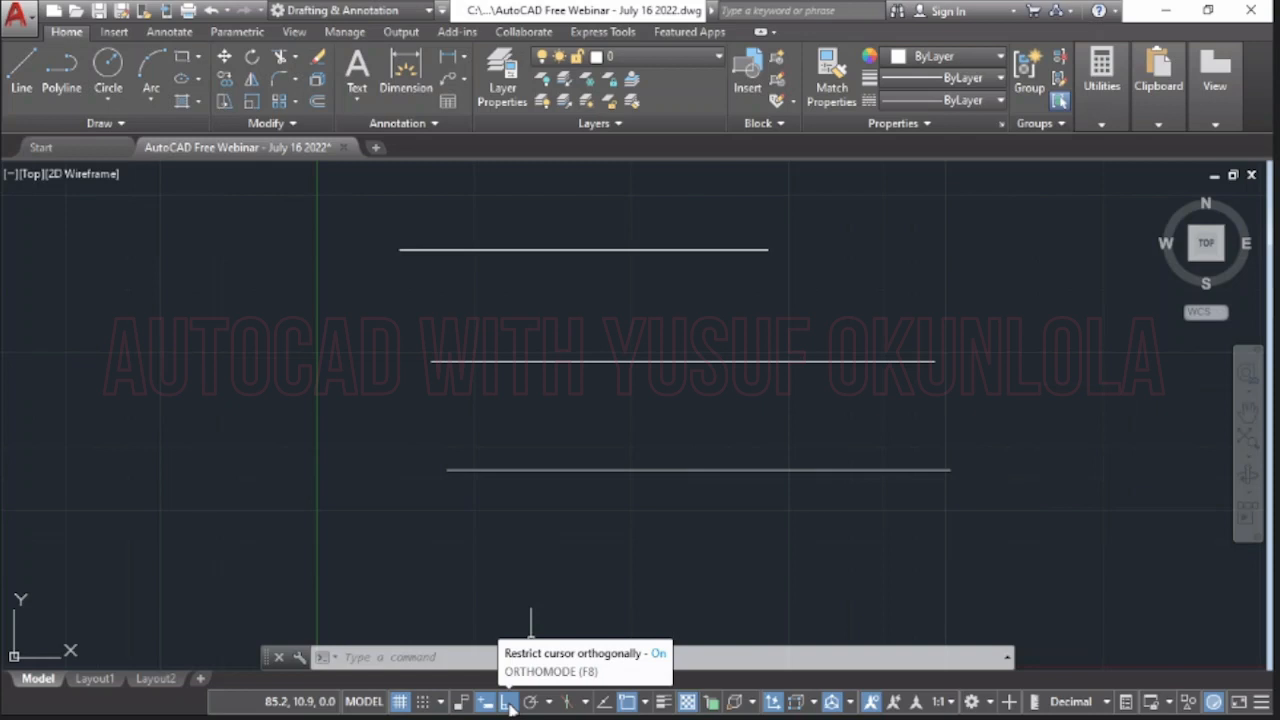
- Turn off the Endpoint object snap
left_click(647, 703)
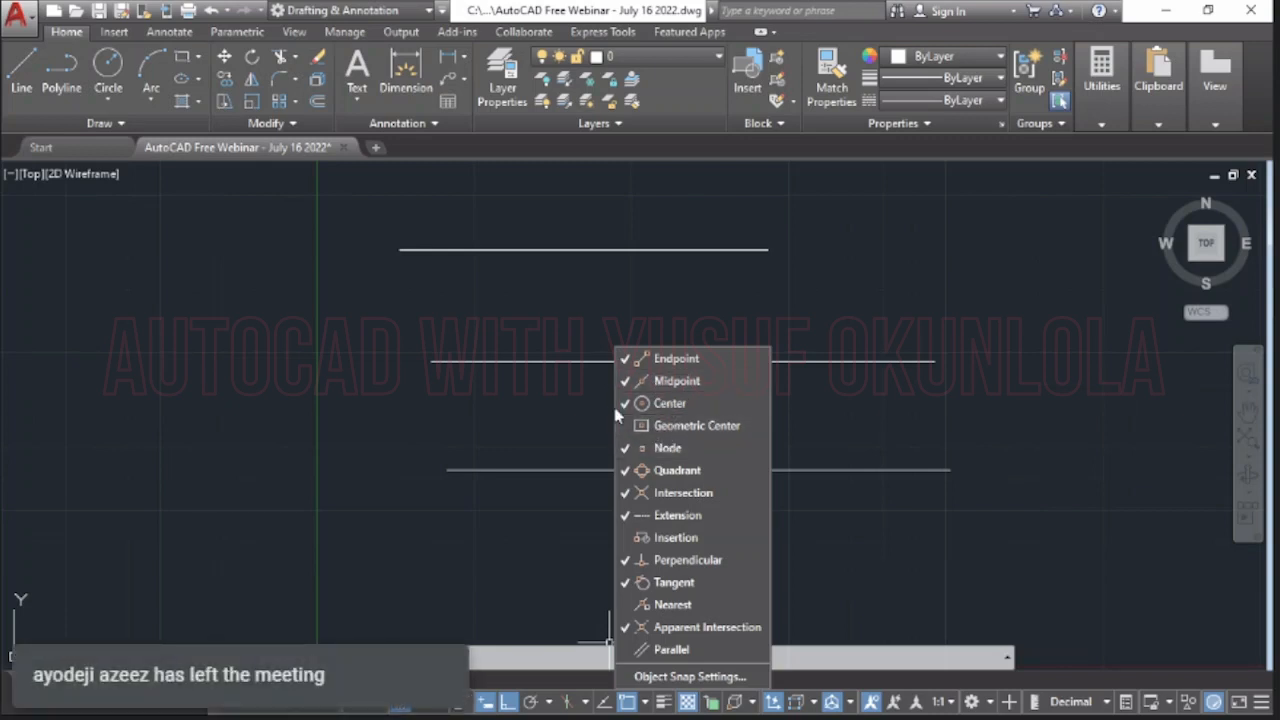
left_click(623, 362)
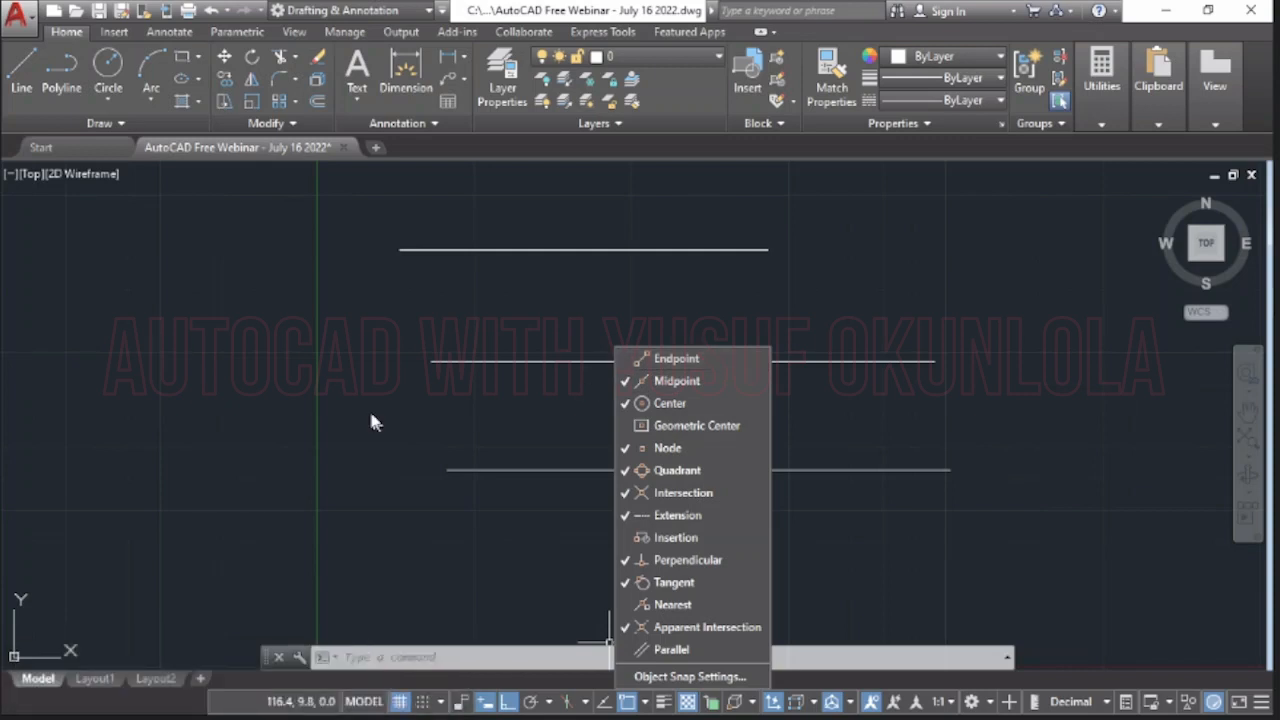
left_click(292, 364)
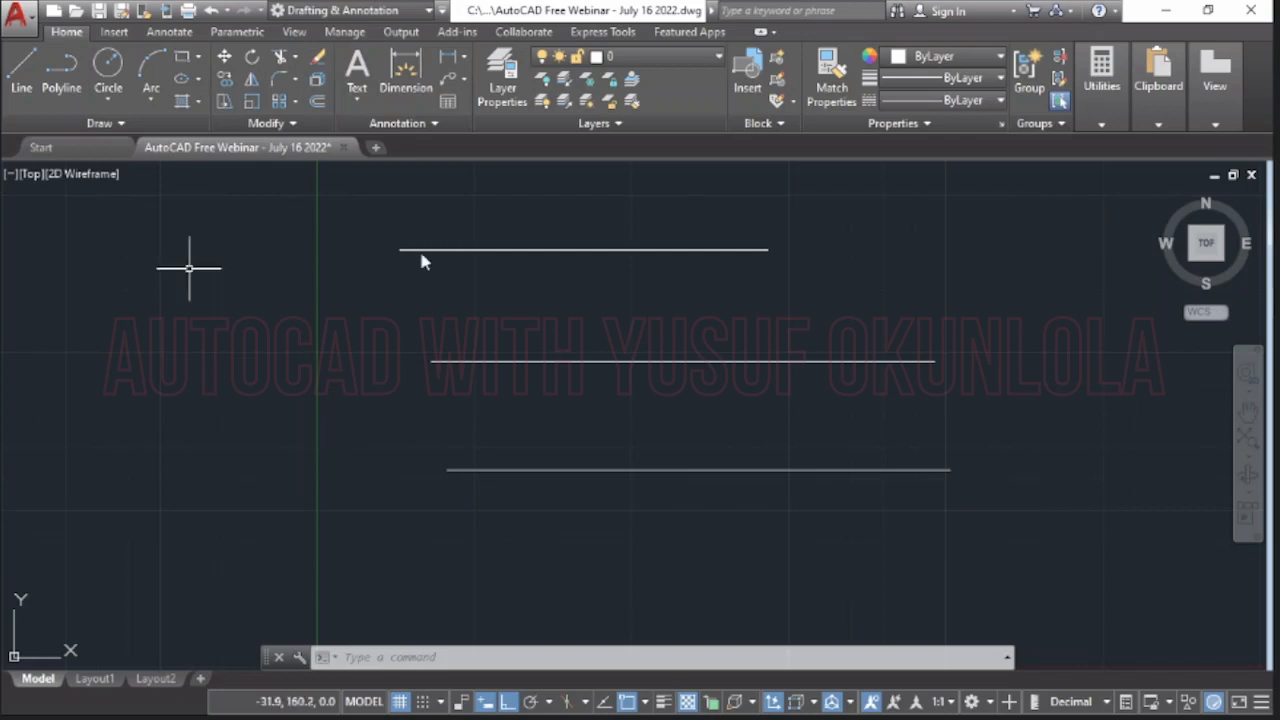
- With the Line command started, toggle object snapping off and on, and re-enable the Endpoint snap
left_click(33, 70)
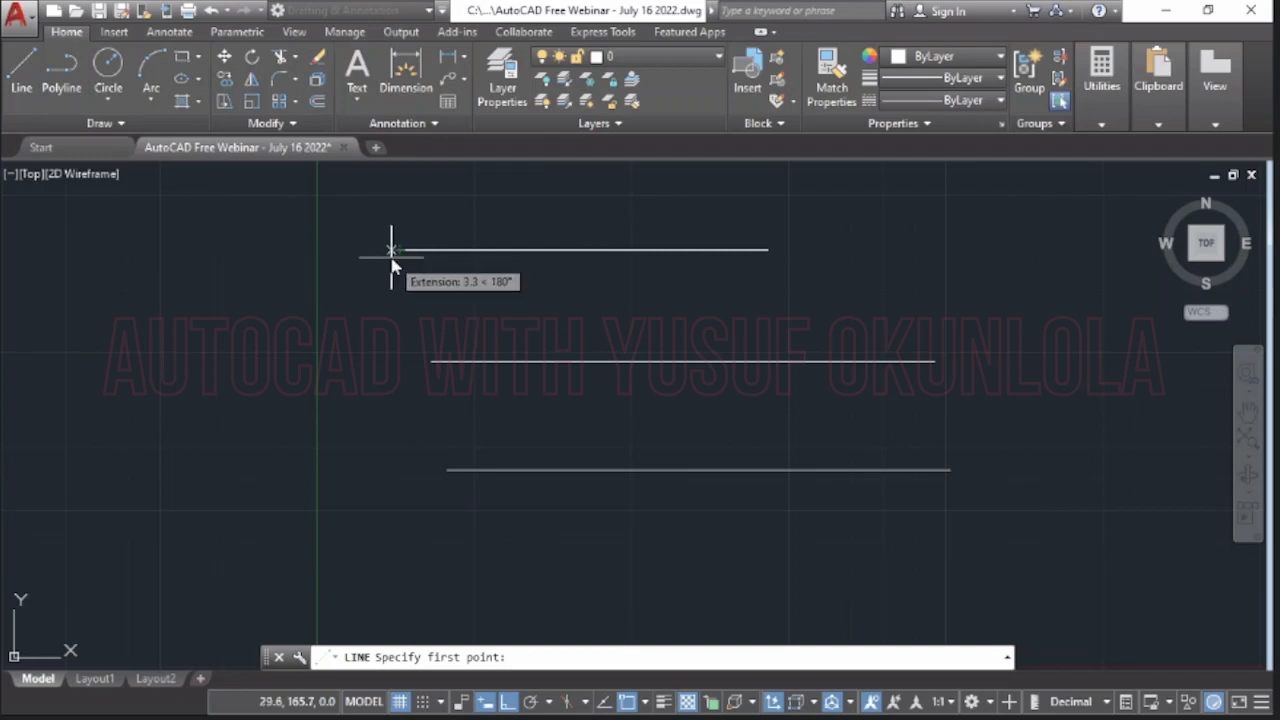
left_click(627, 703)
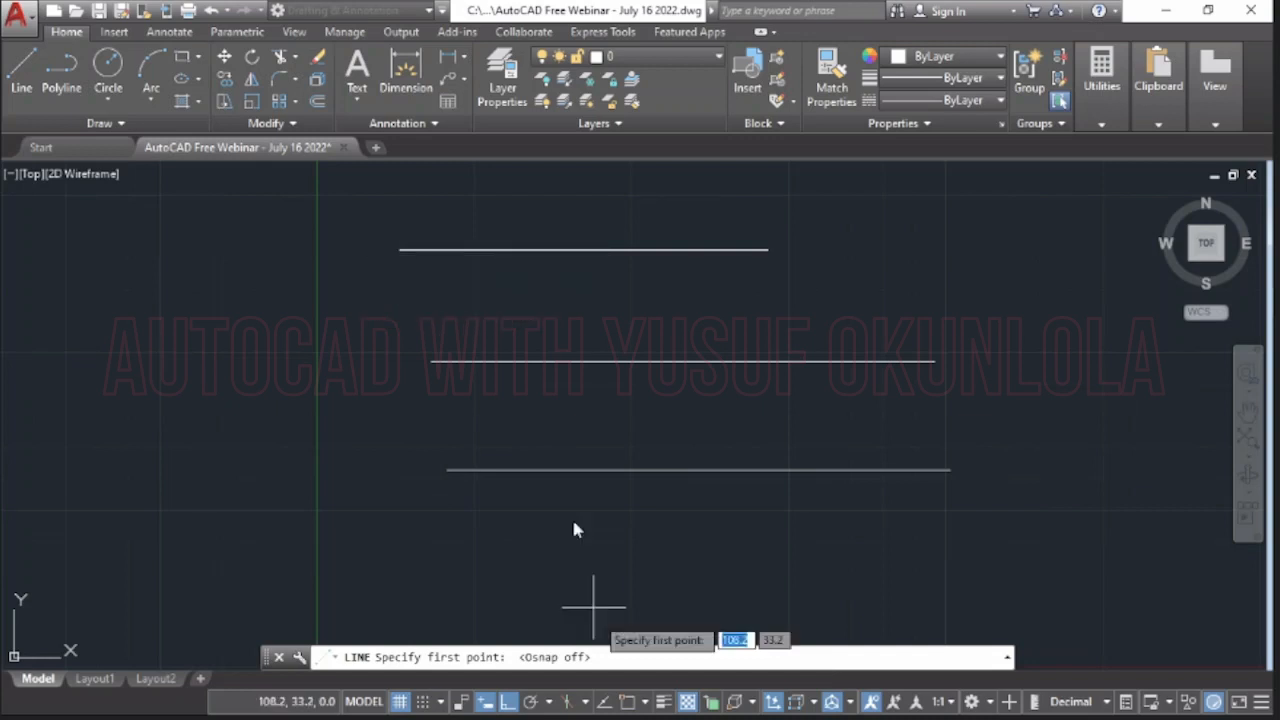
left_click(631, 702)
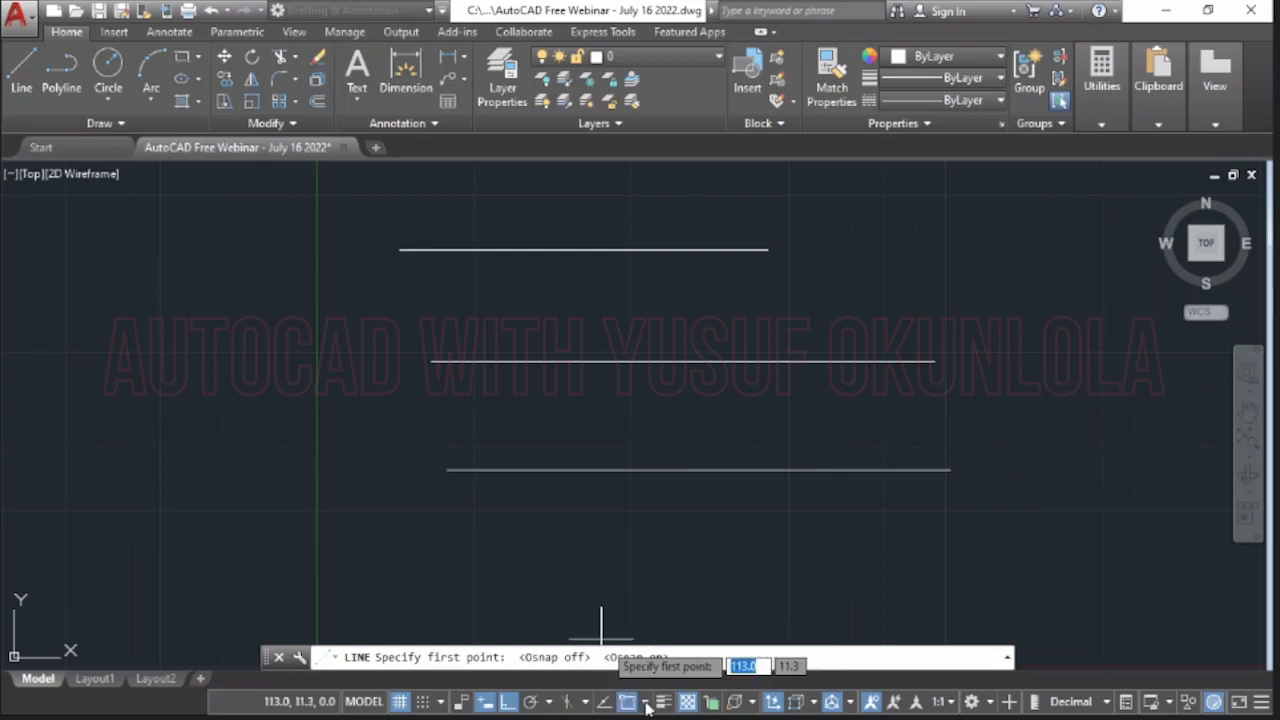
left_click(645, 702)
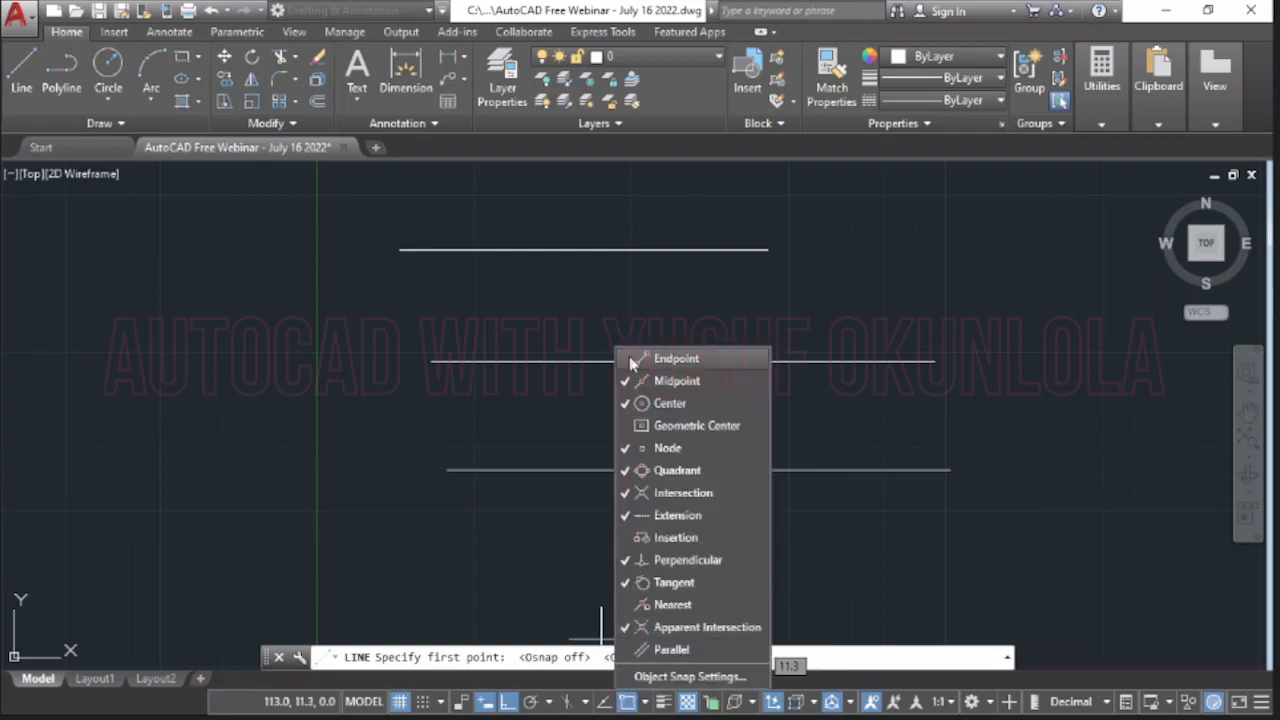
left_click(311, 272)
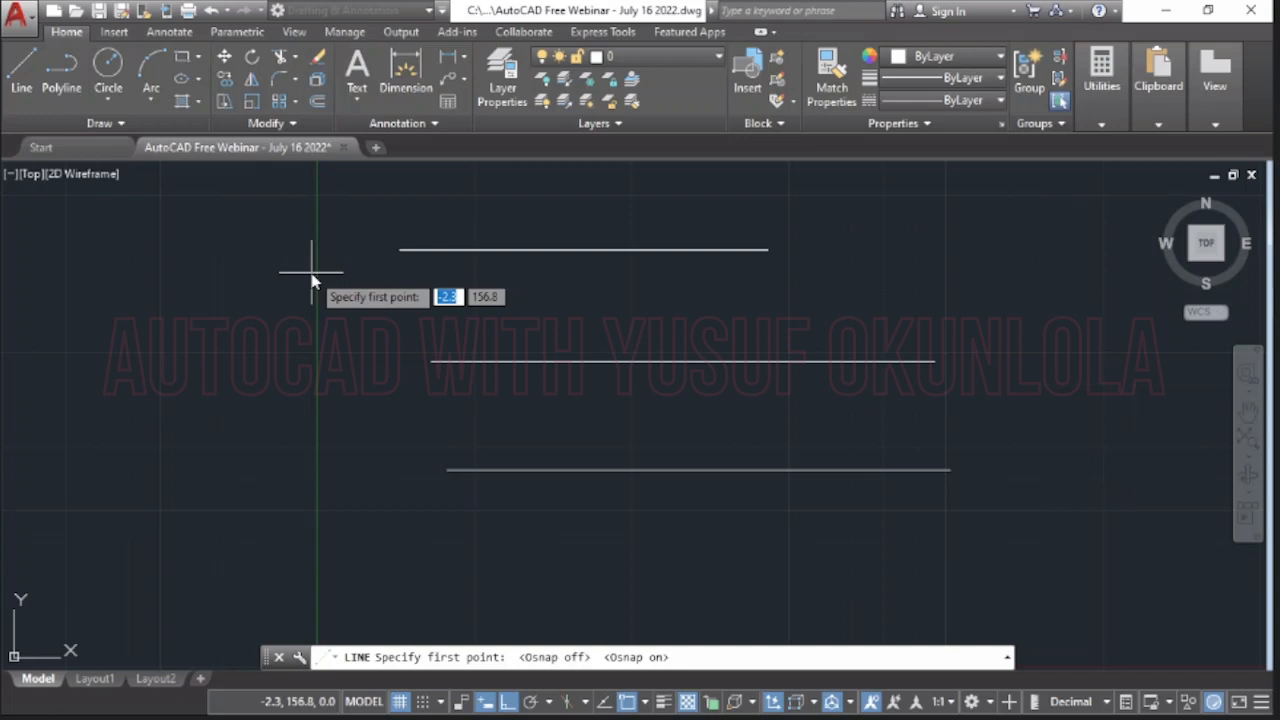
- Draw a horizontal line from the left endpoint of the uppermost line, extending it leftwards past the Y axis
left_click(399, 251)
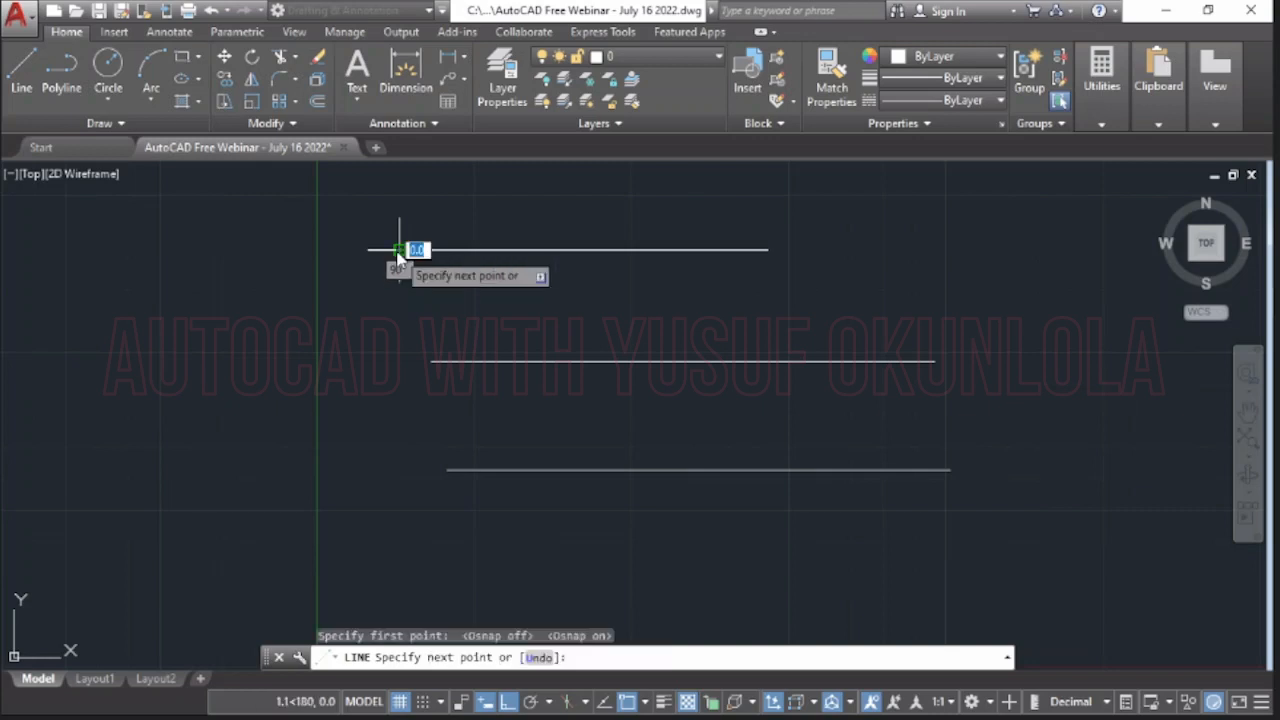
left_click(198, 228)
key("Return")
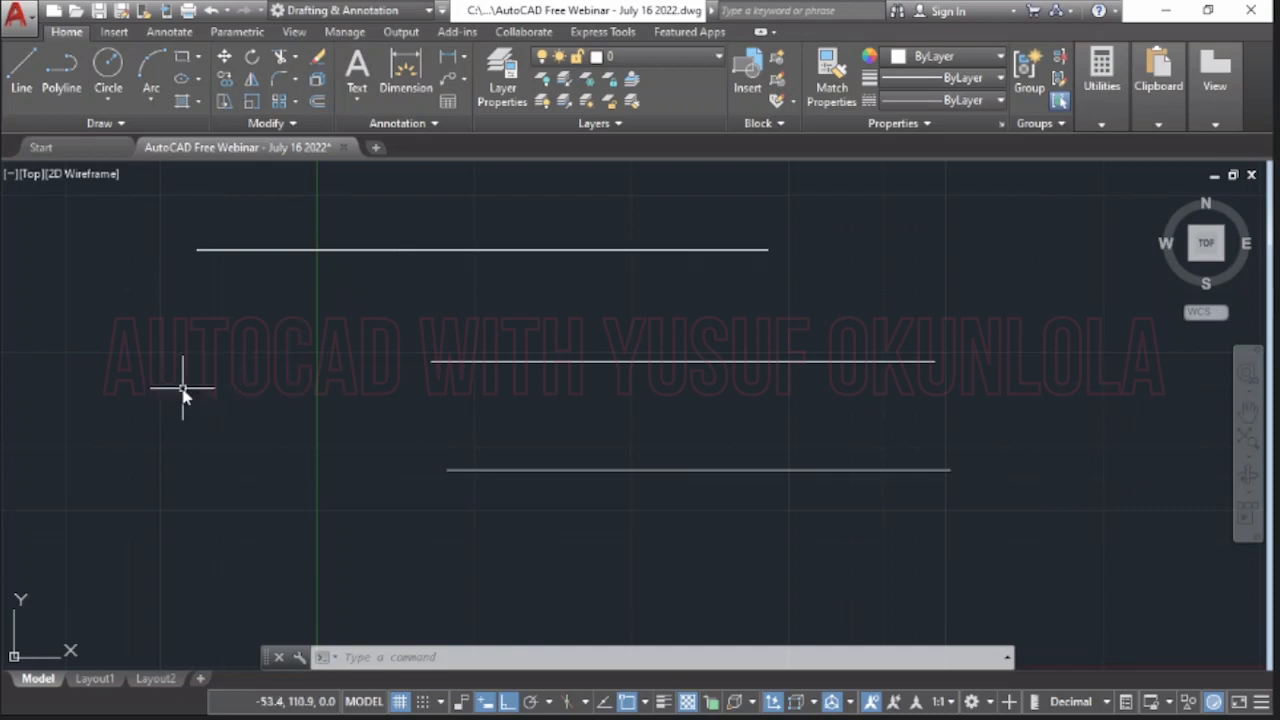
- Start a rectangle with its first corner at coordinates 500,500
scroll(257, 381, "down", 2)
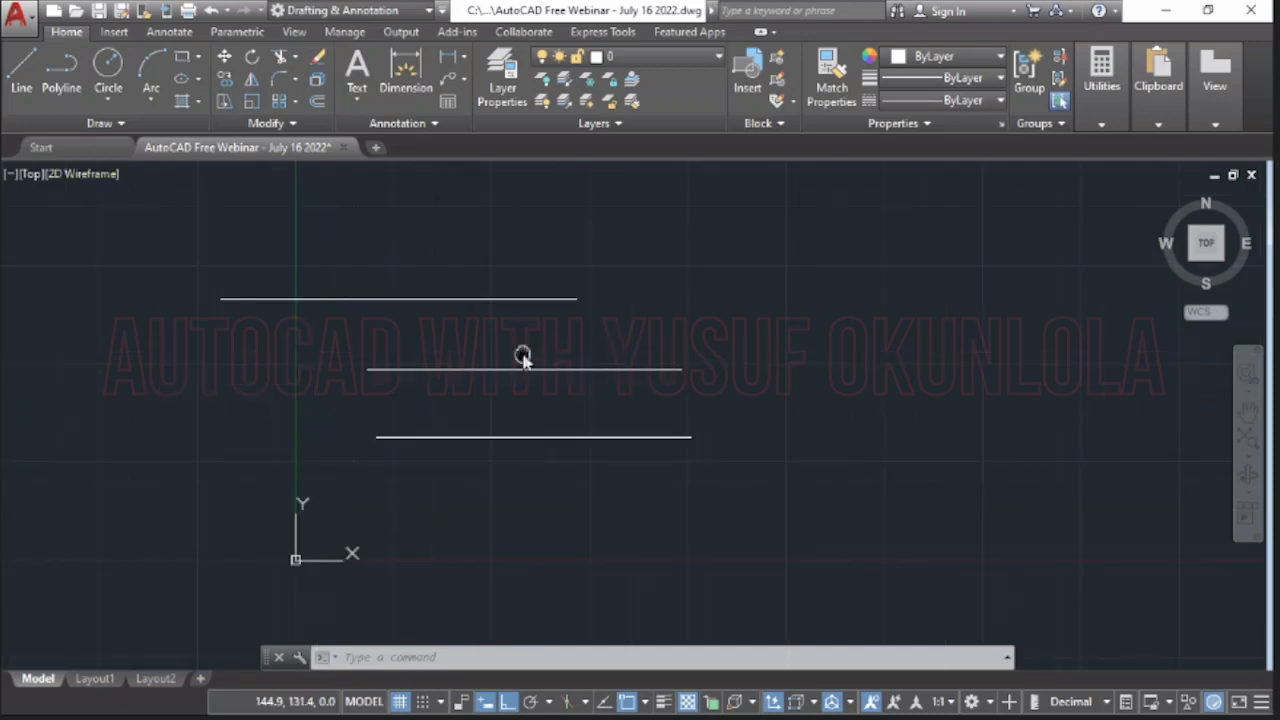
middle_click_drag(522, 357, 285, 356)
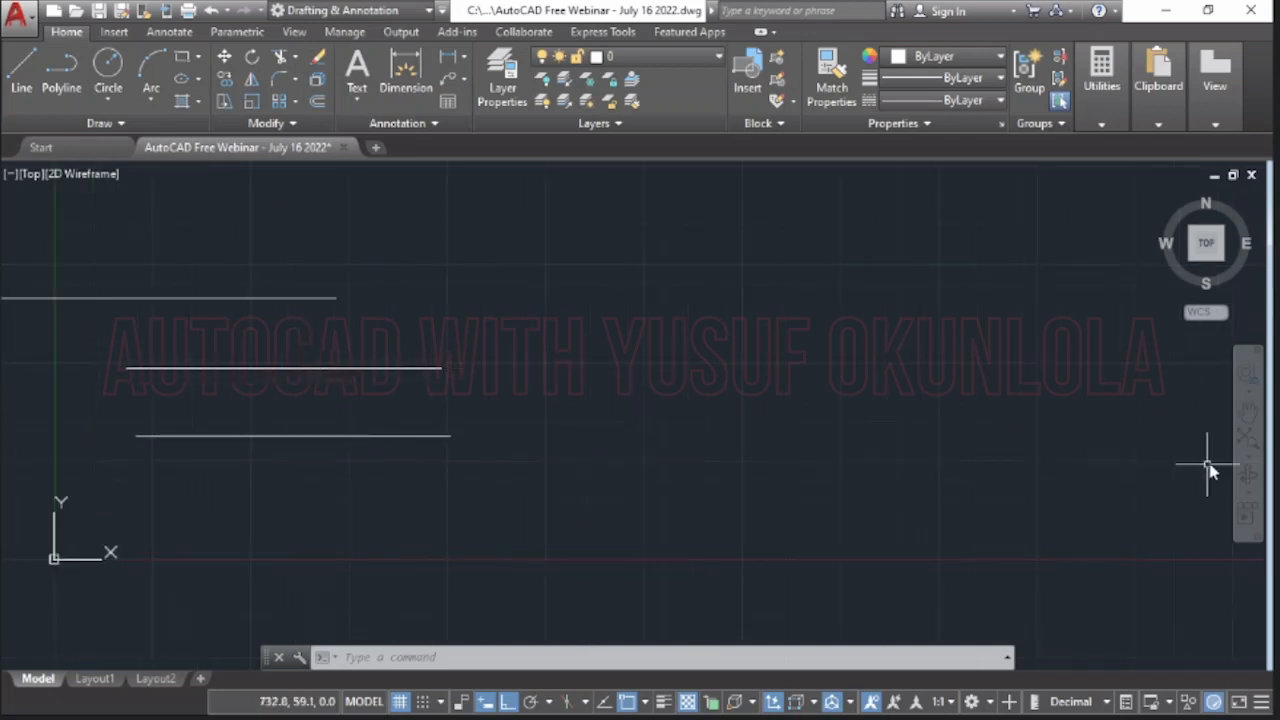
left_click(1248, 412)
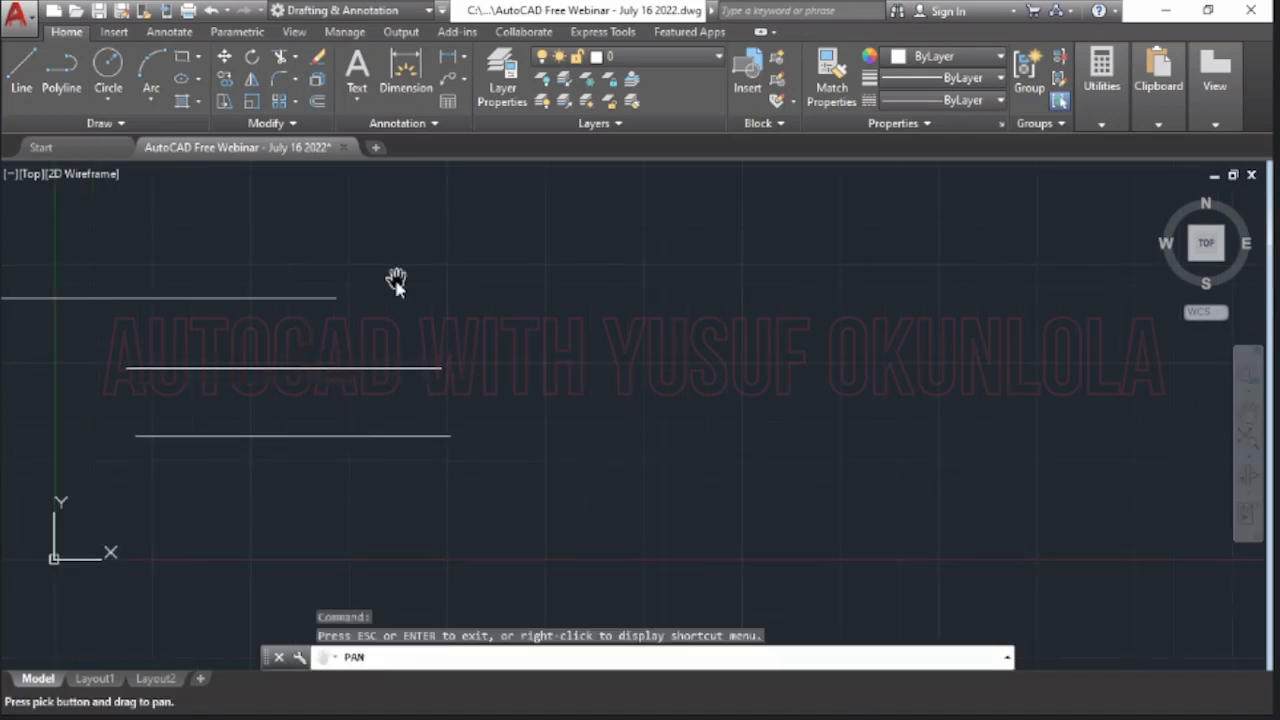
mouse_move(325, 318)
left_mouse_down()
mouse_move(626, 320)
mouse_move(343, 297)
mouse_move(366, 298)
left_mouse_up()
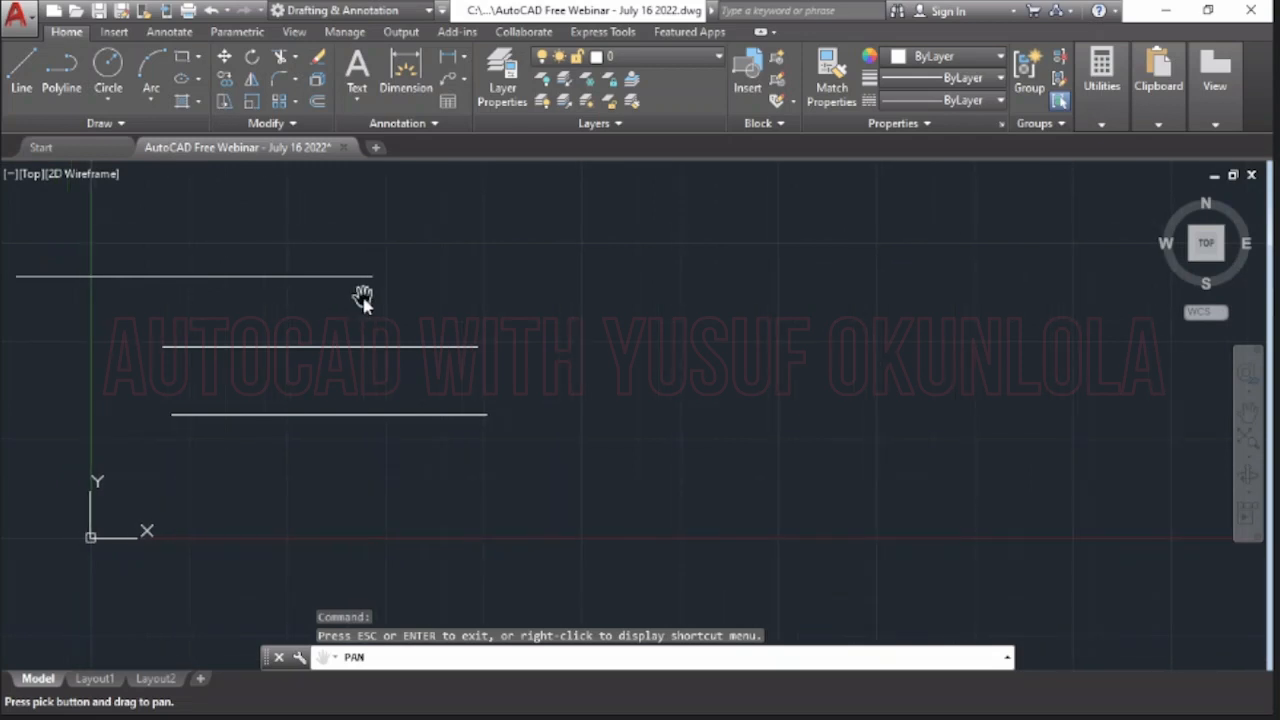
key("Escape")
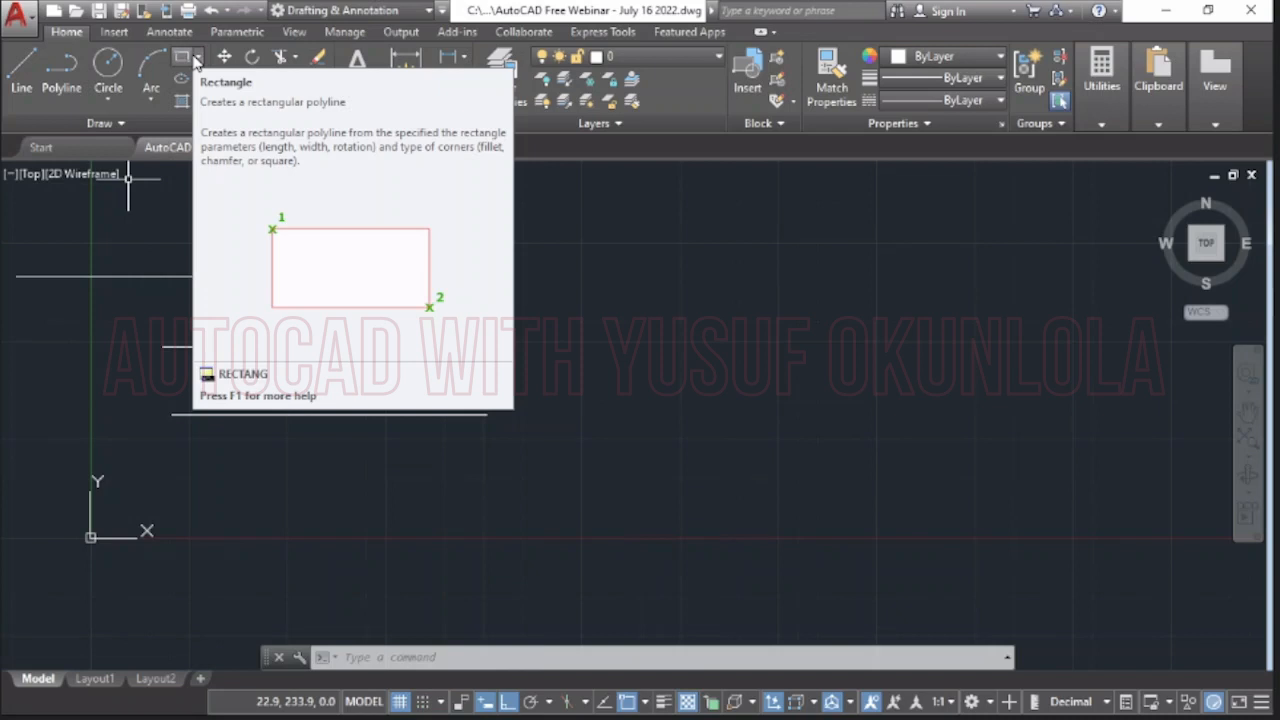
left_click(183, 59)
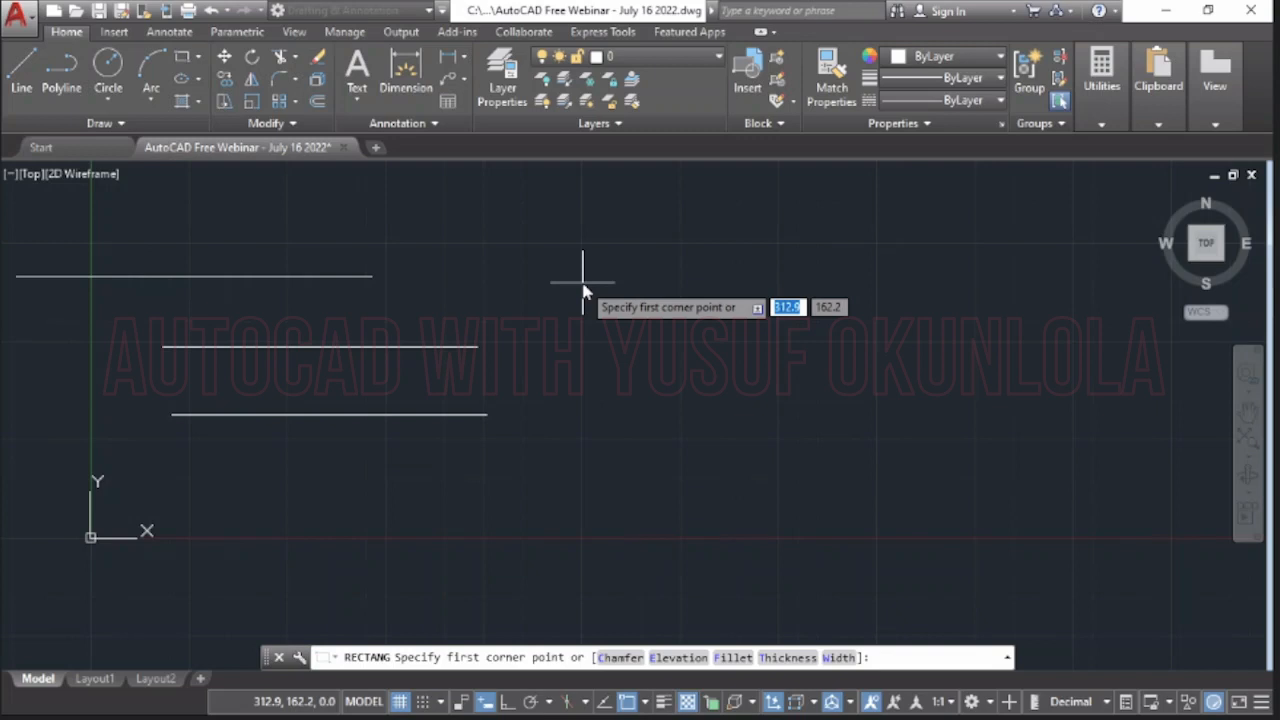
type("100")
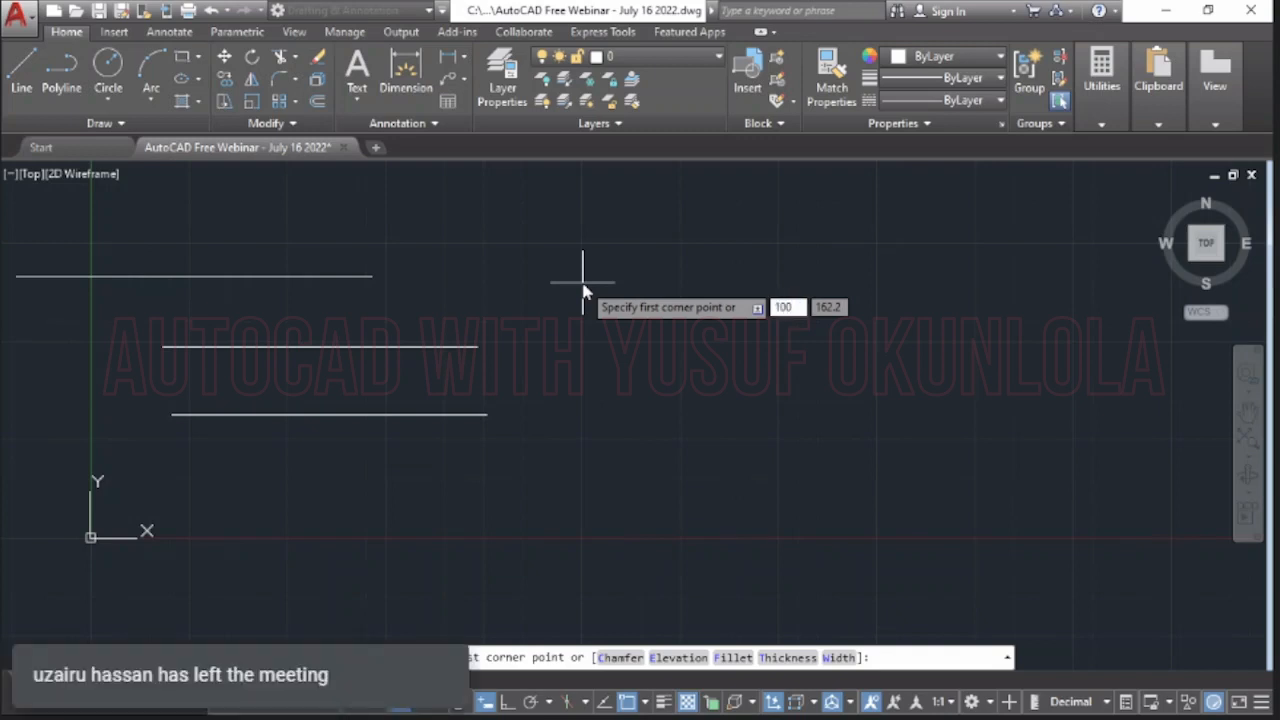
key("BackSpace")
key("BackSpace")
key("BackSpace")
type("5")
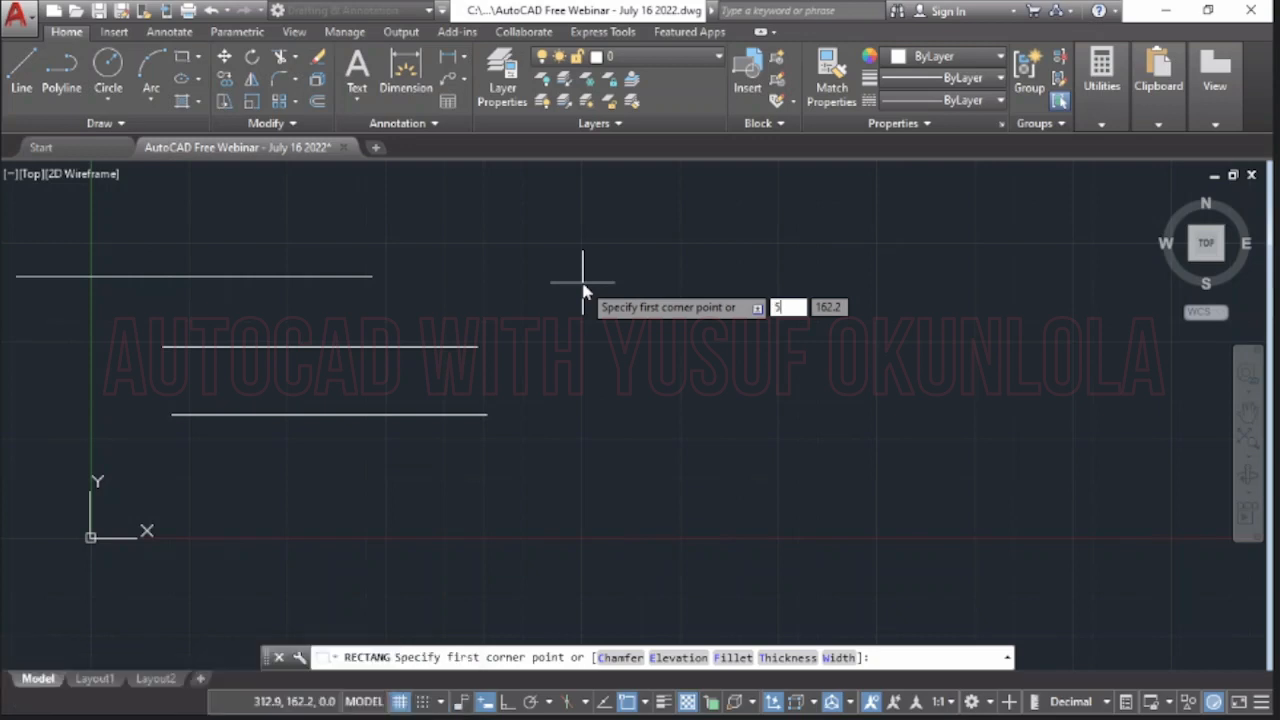
type("00")
key("Tab")
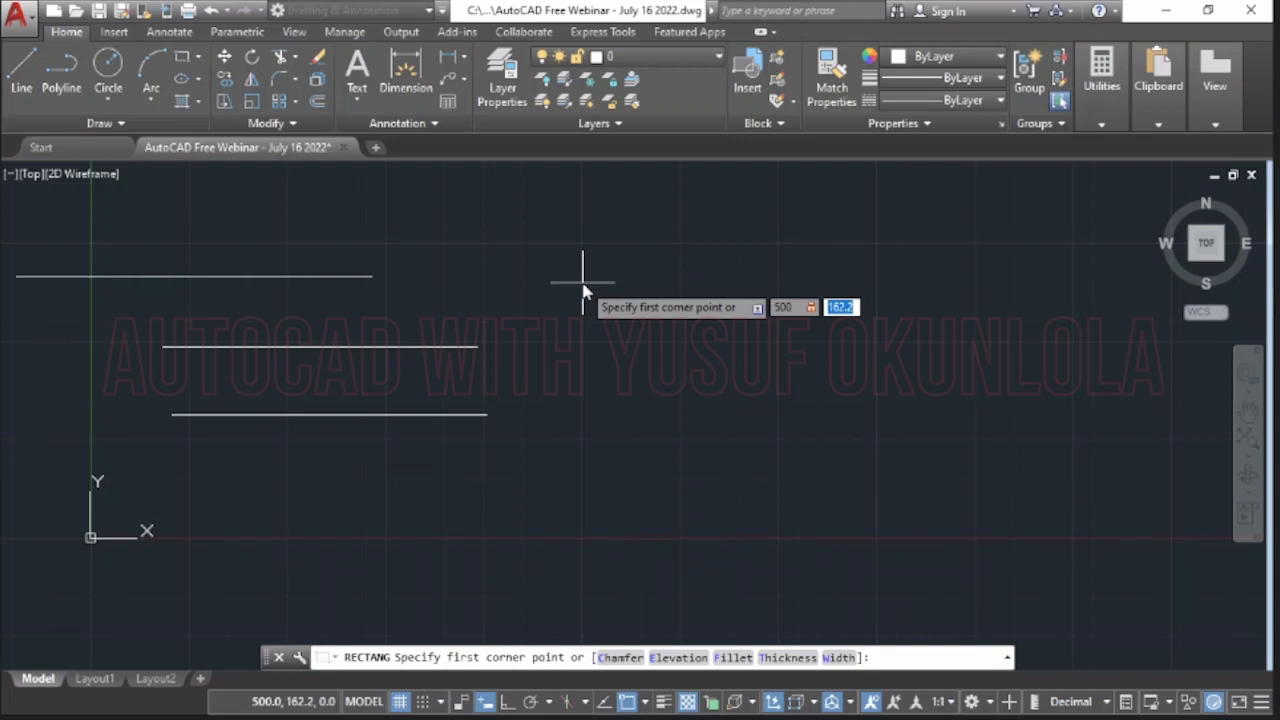
type("500")
key("Return")
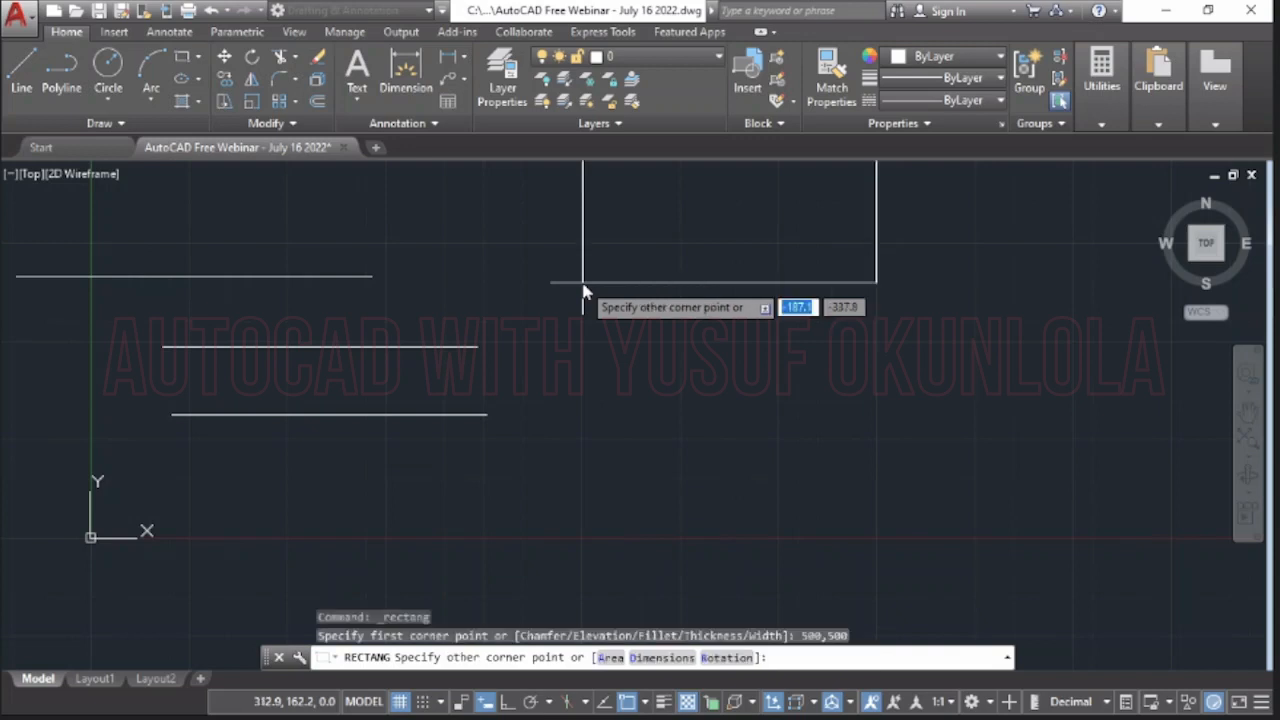
- Complete the rectangle with its other corner at relative coordinates 100,200, making it 100 mm wide and 200 mm high
scroll(749, 255, "down", 2)
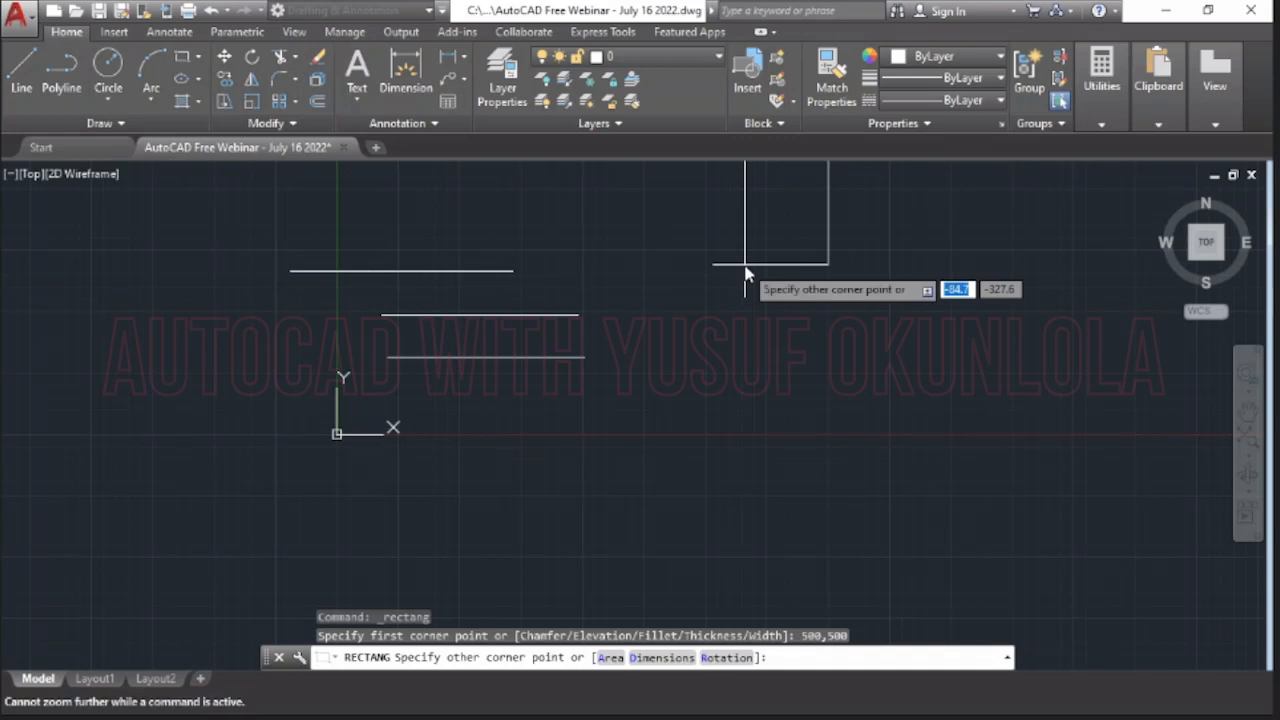
middle_click_drag(749, 270, 722, 428)
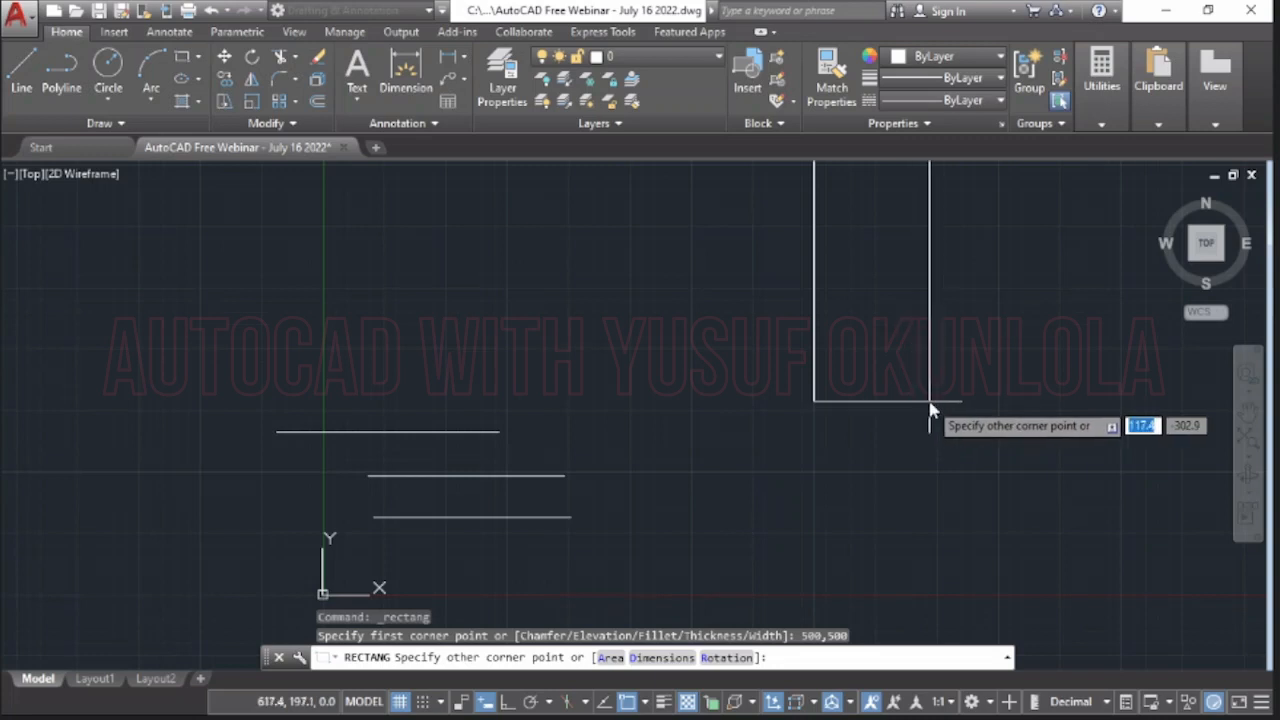
type("100")
key("Tab")
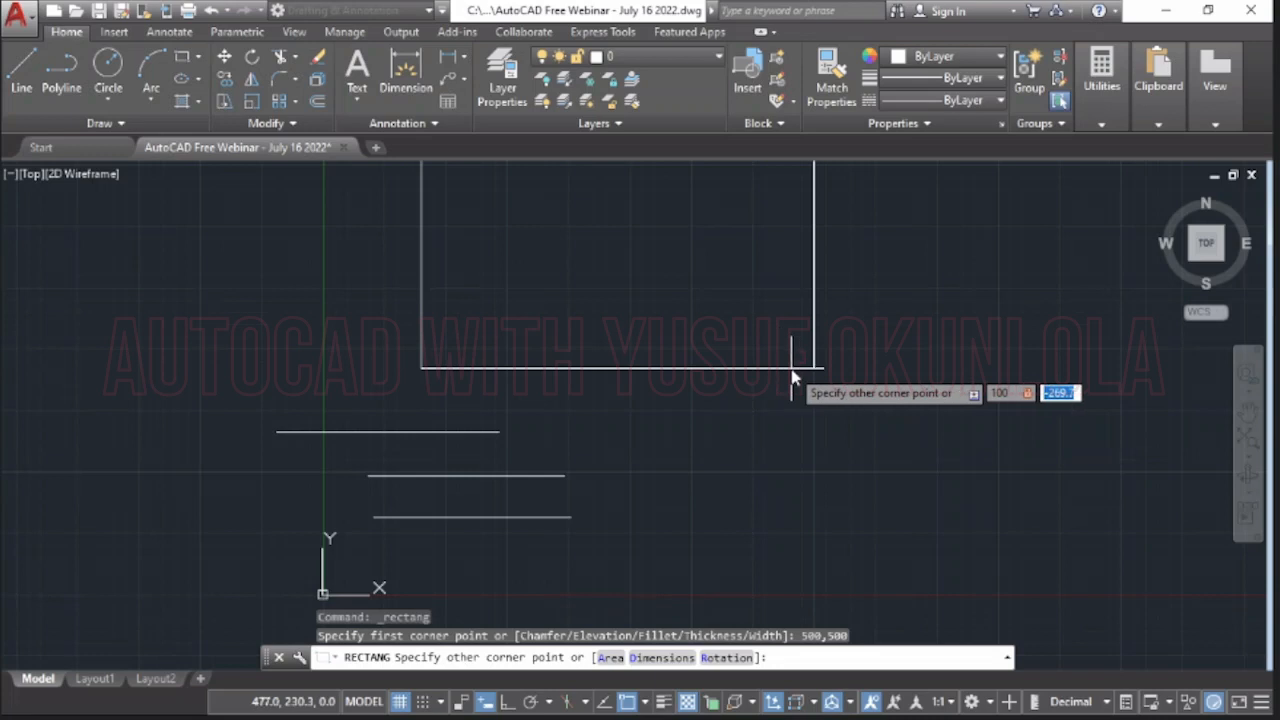
scroll(996, 359, "down", 2)
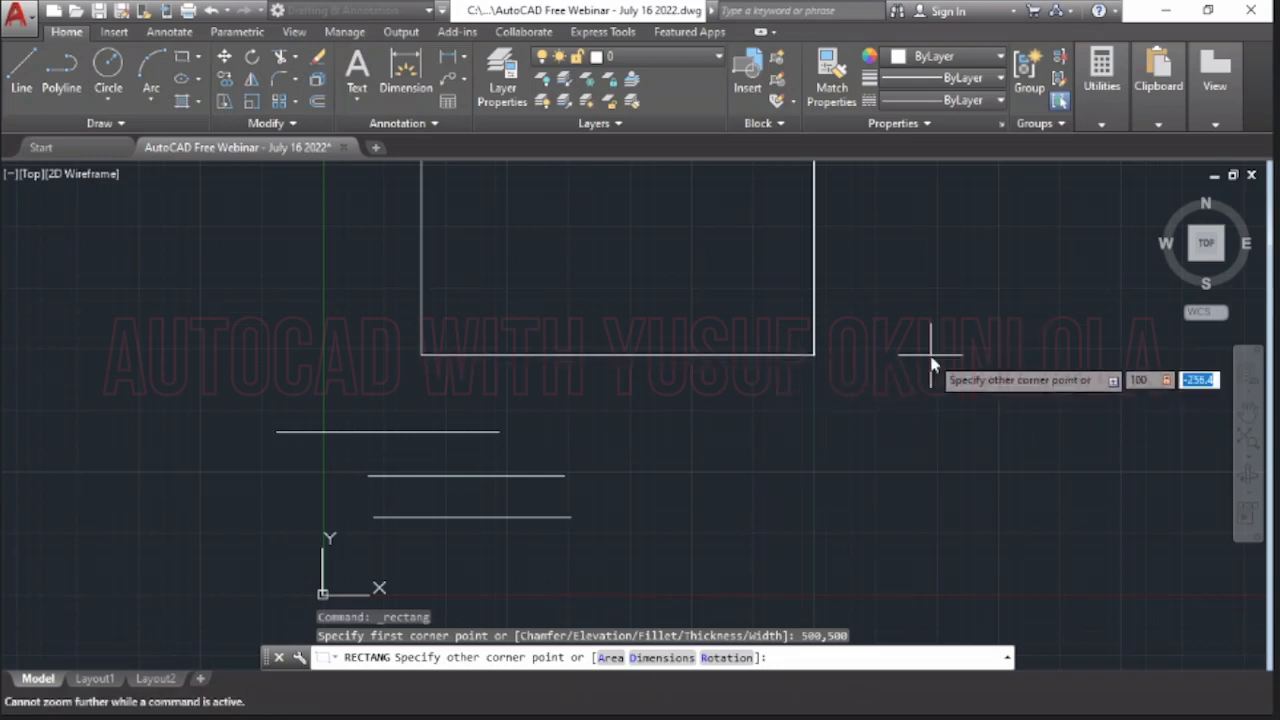
middle_click_drag(931, 358, 945, 440)
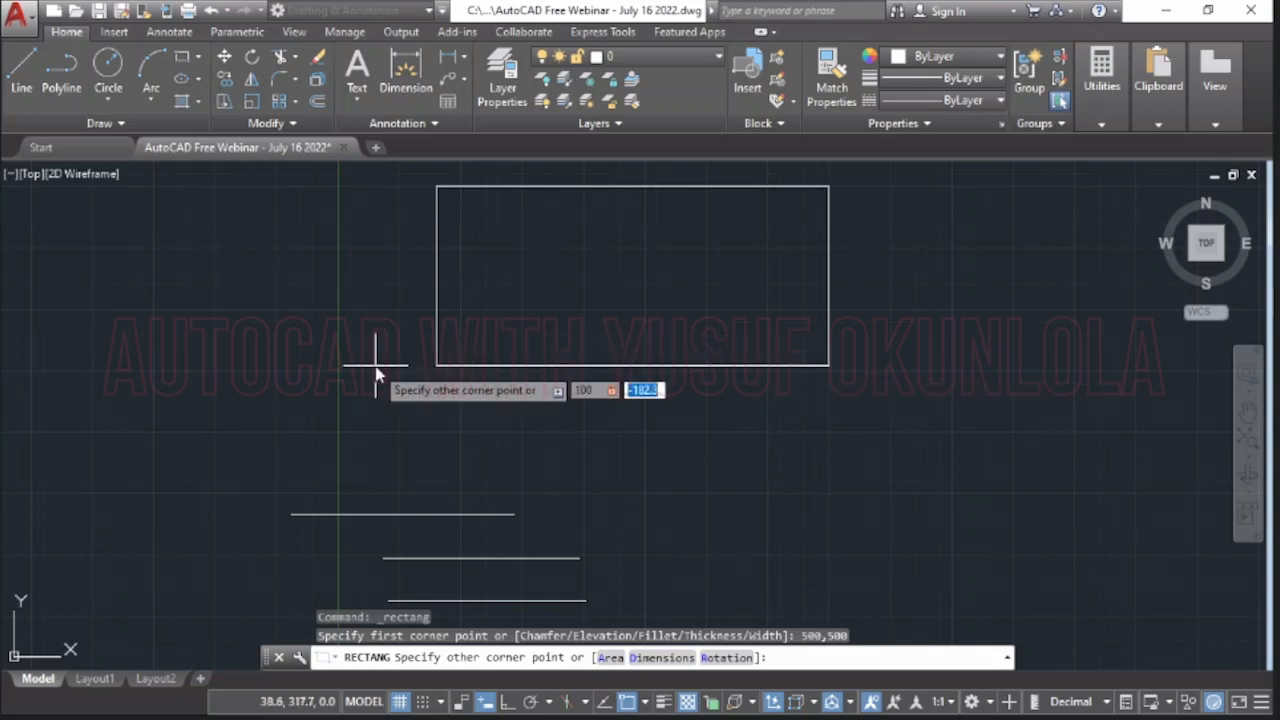
type("200")
key("Return")
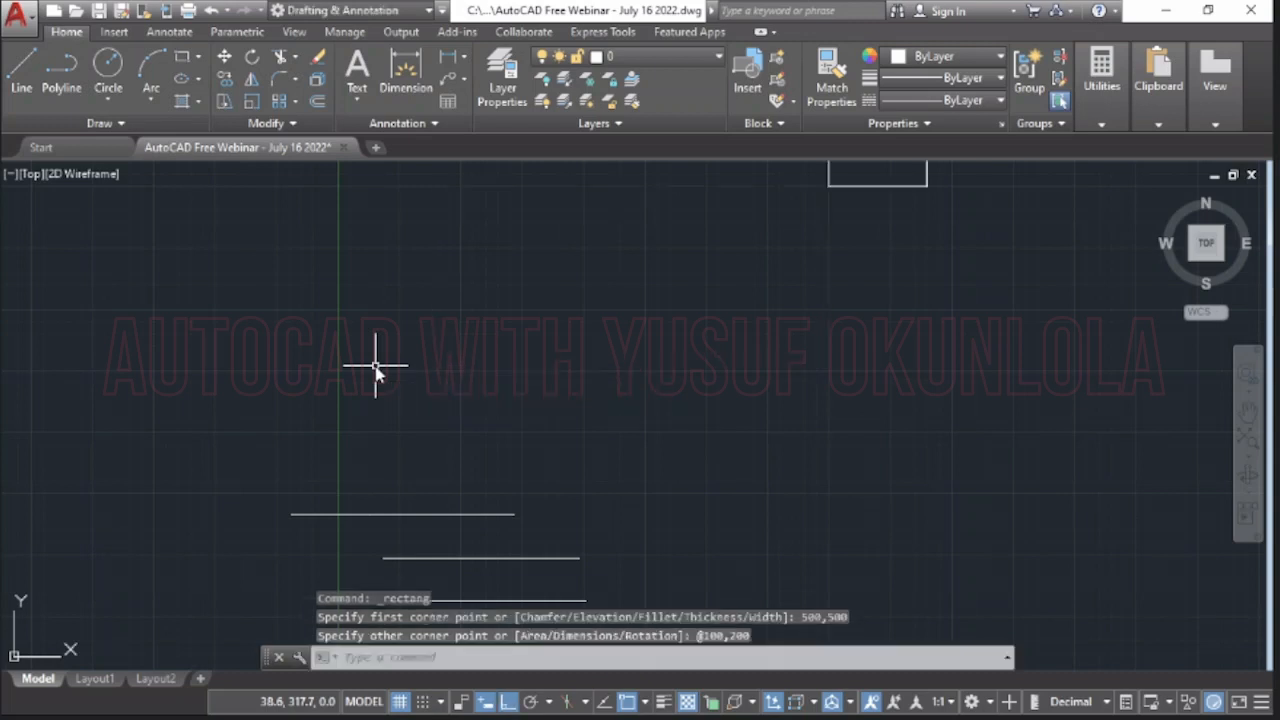
- Add a linear dimension to the width of the rectangle, placing the dimension line just above its upper edge
scroll(637, 287, "down", 2)
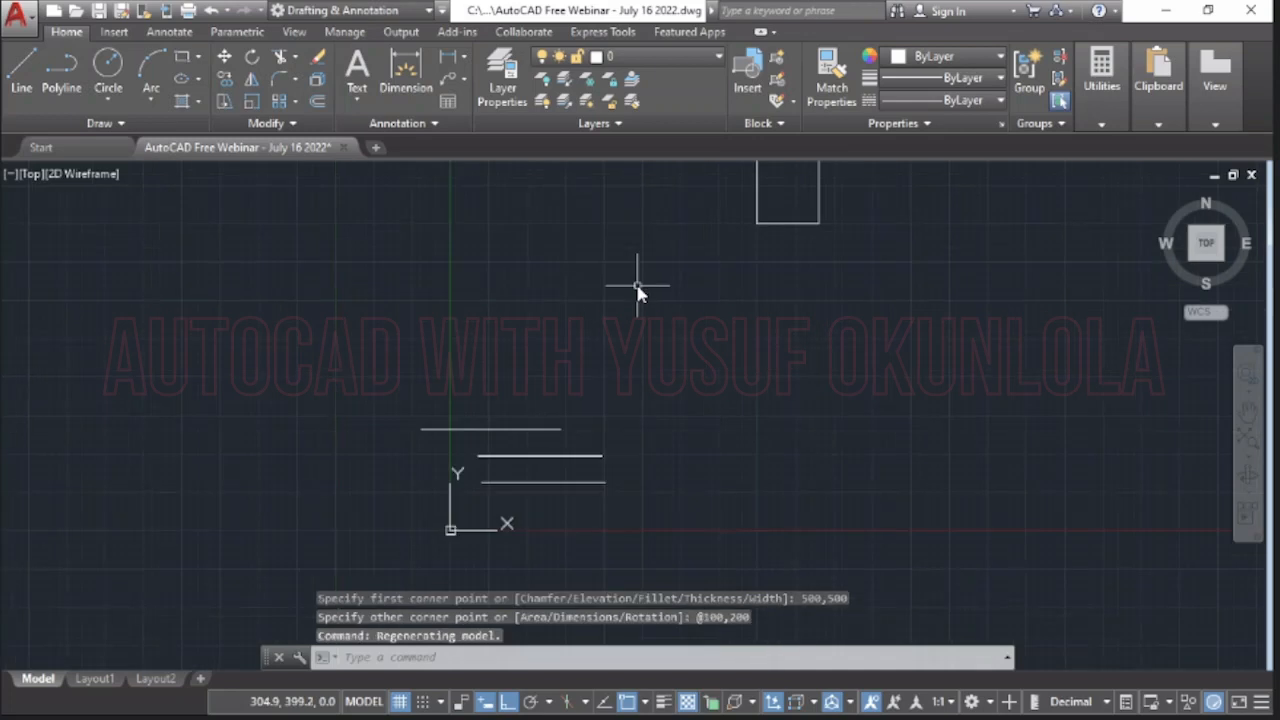
middle_click_drag(637, 287, 628, 410)
scroll(643, 471, "down", 2)
scroll(763, 351, "up", 5)
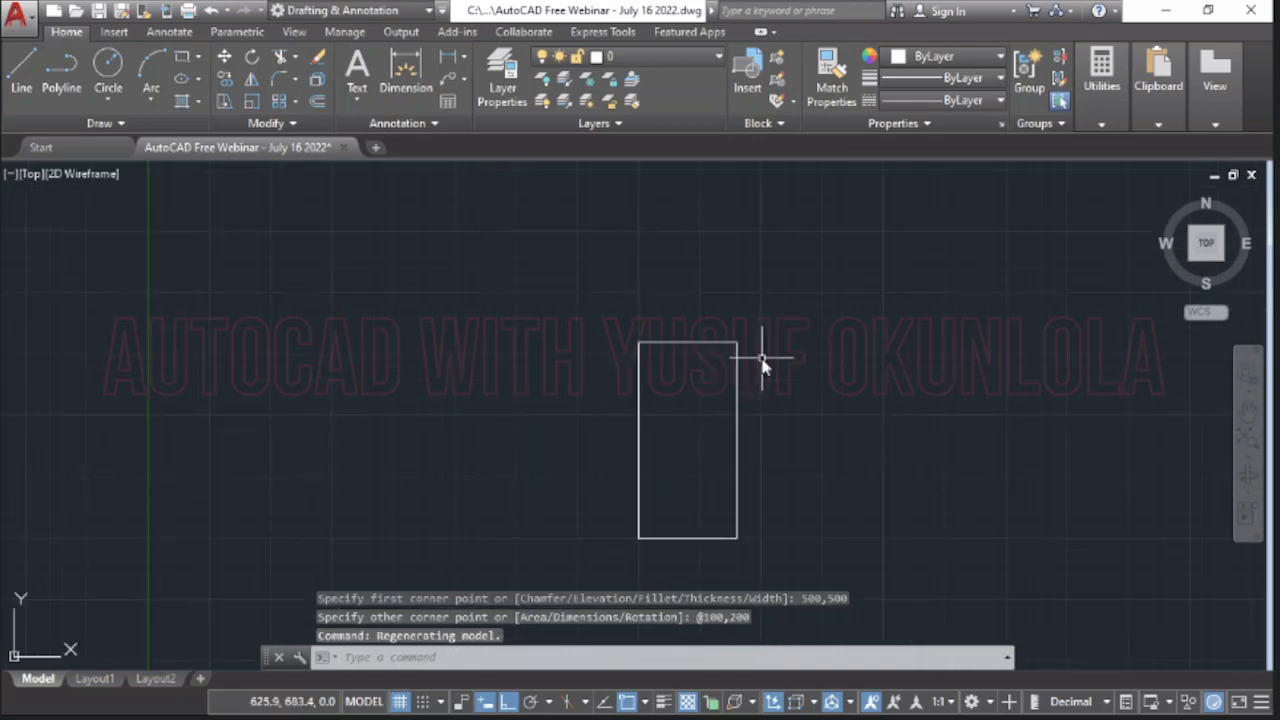
scroll(762, 362, "down", 2)
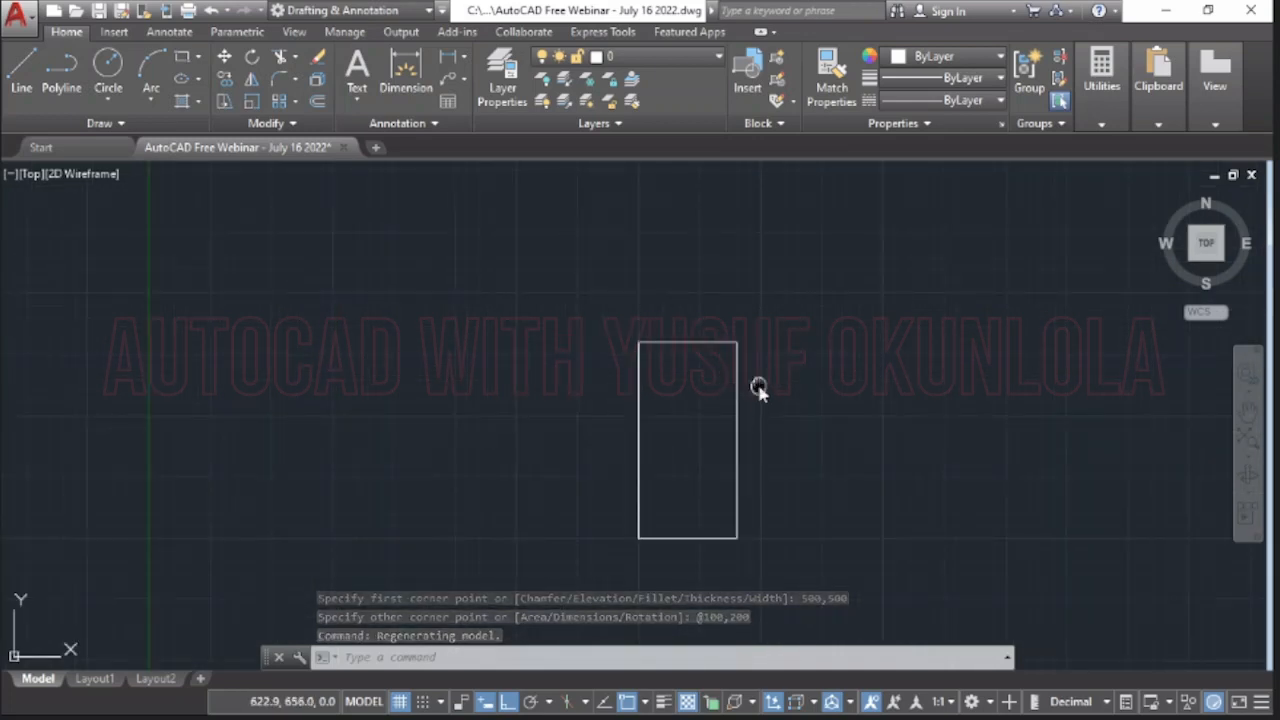
middle_click_drag(757, 390, 710, 350)
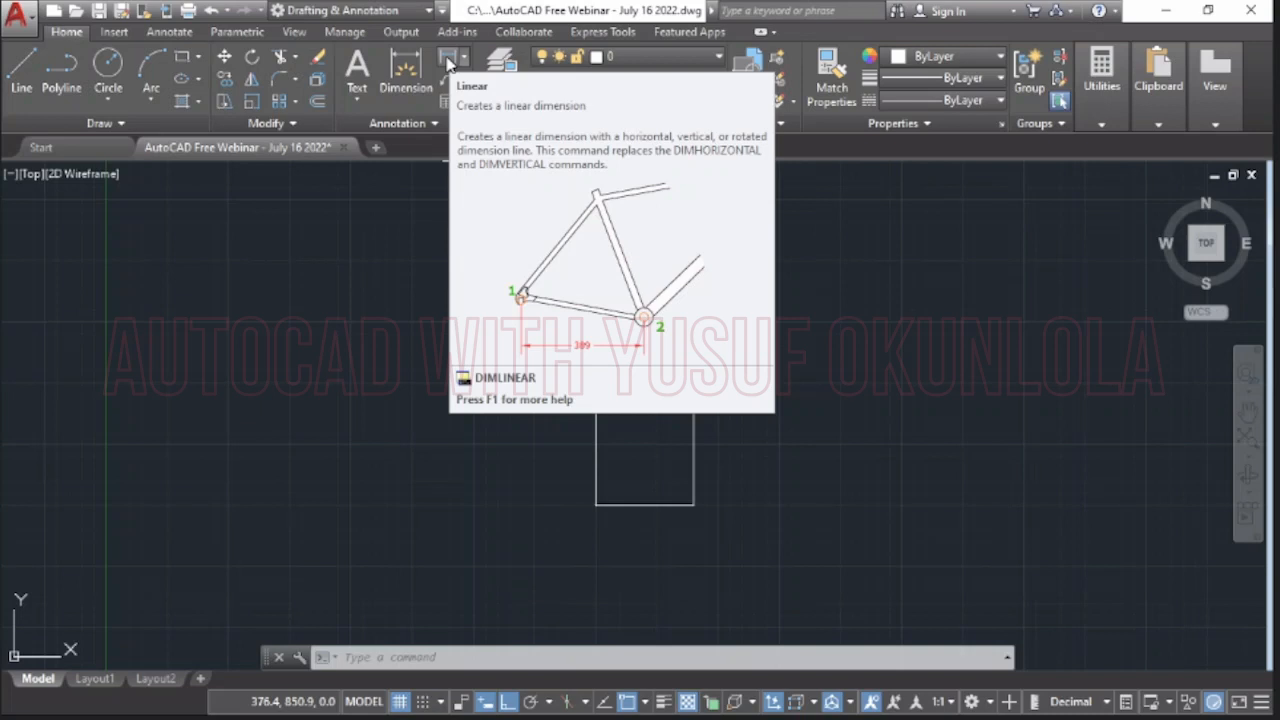
left_click(448, 61)
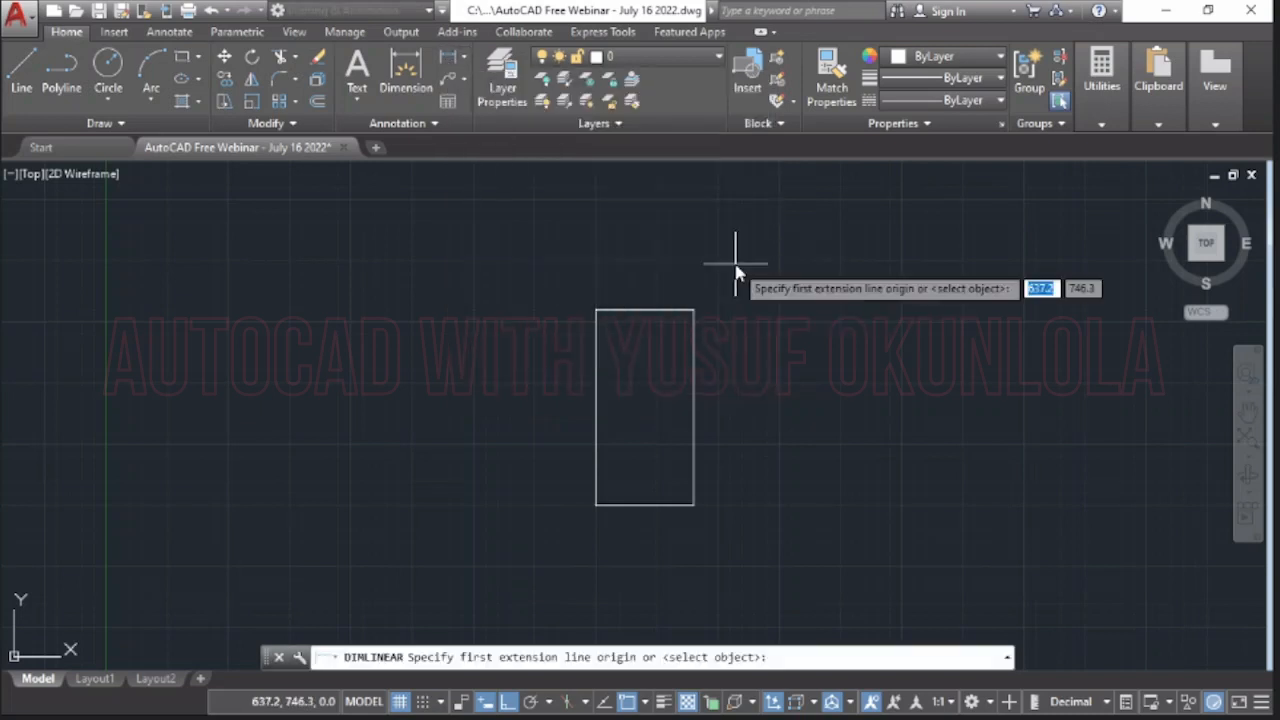
left_click(595, 311)
left_click(694, 311)
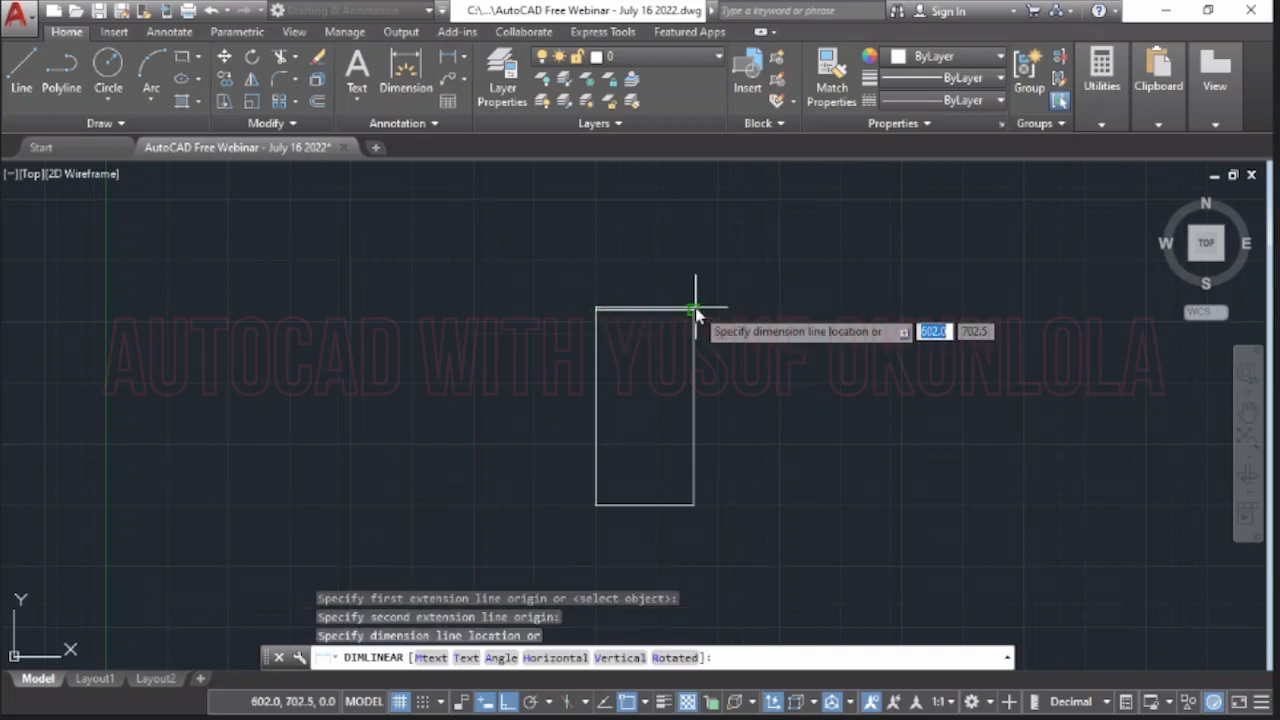
left_click(697, 282)
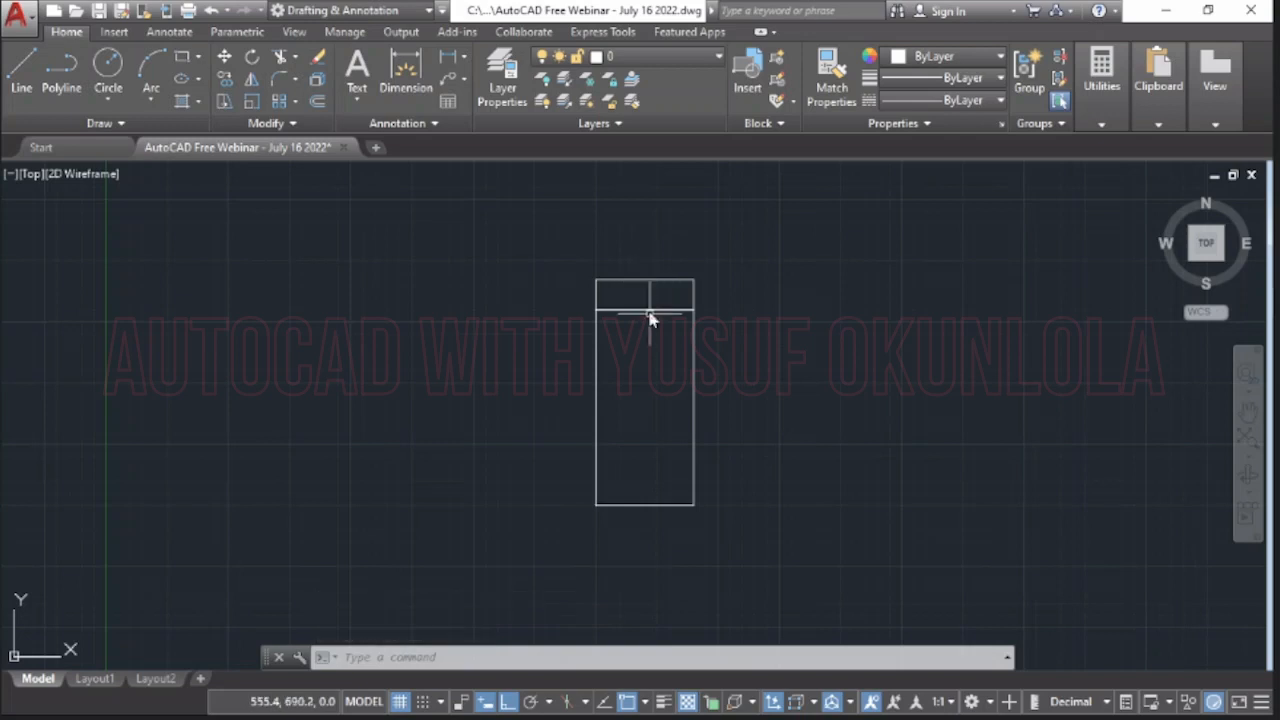
scroll(643, 285, "up", 8)
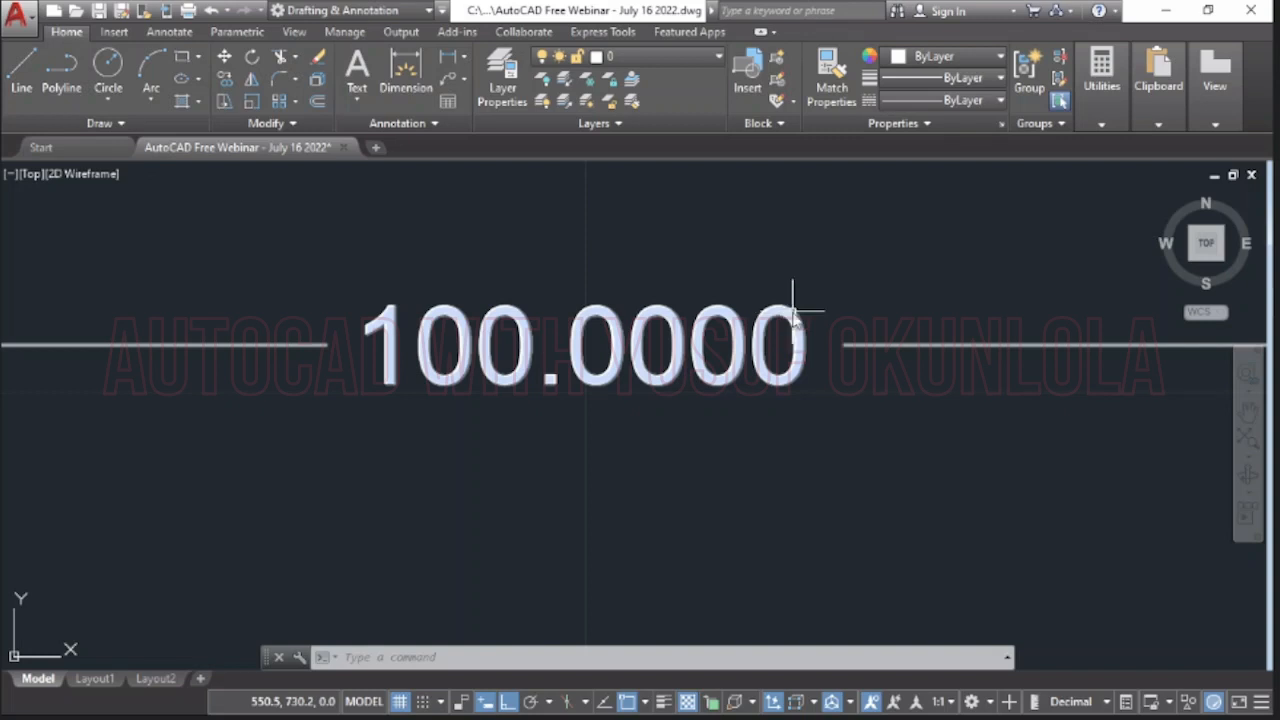
- Add a linear dimension to the height of the rectangle between its right-hand corners, placing the dimension line just outside the right edge
scroll(797, 291, "down", 5)
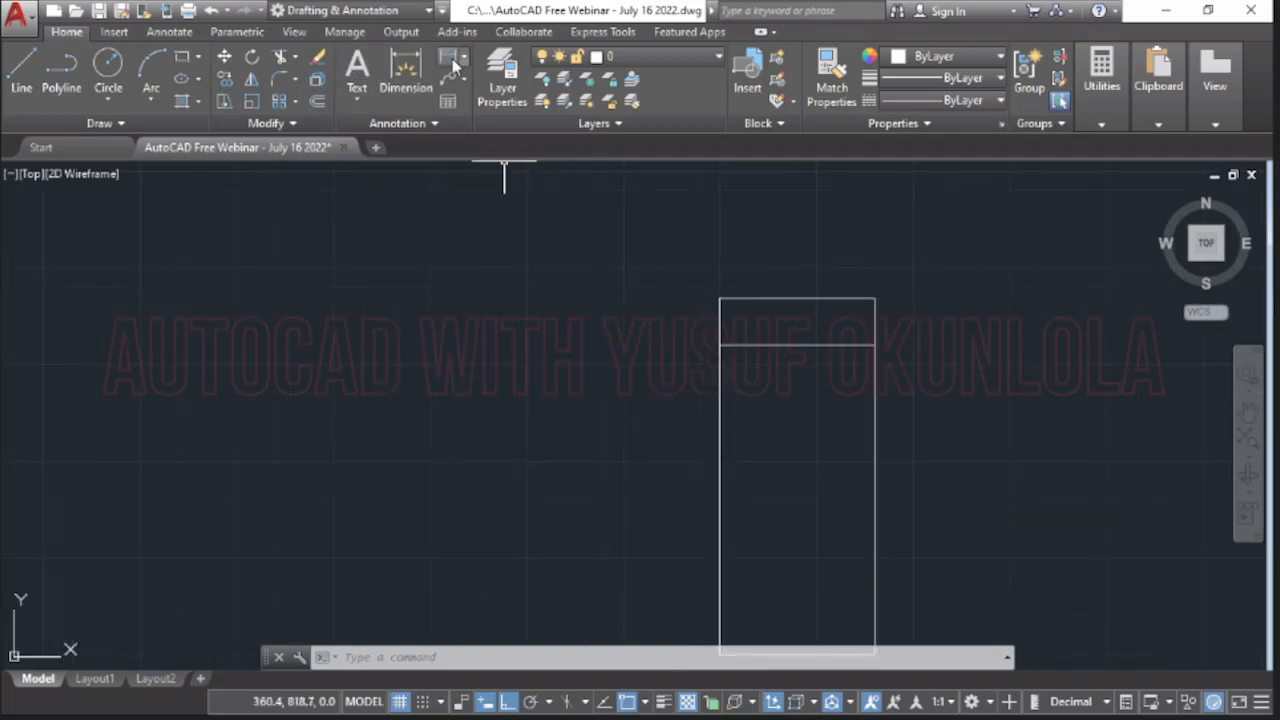
left_click(405, 70)
scroll(876, 372, "down", 3)
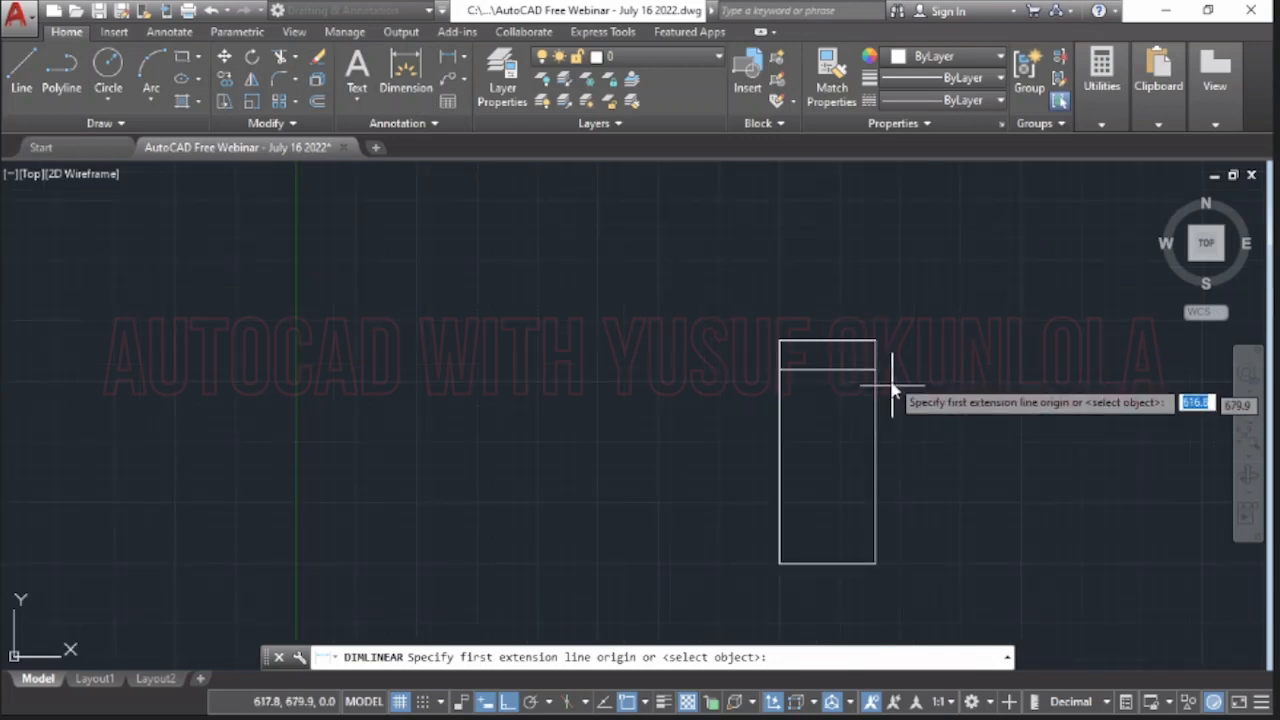
left_click(876, 371)
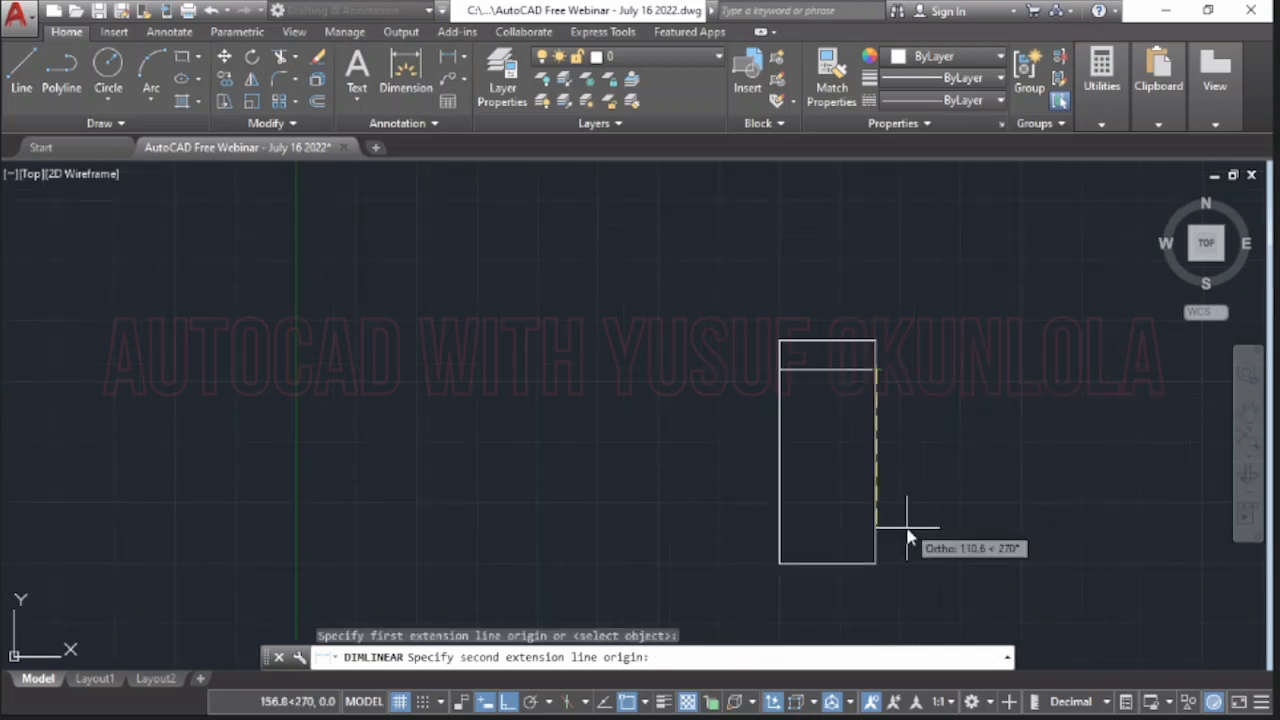
left_click(877, 564)
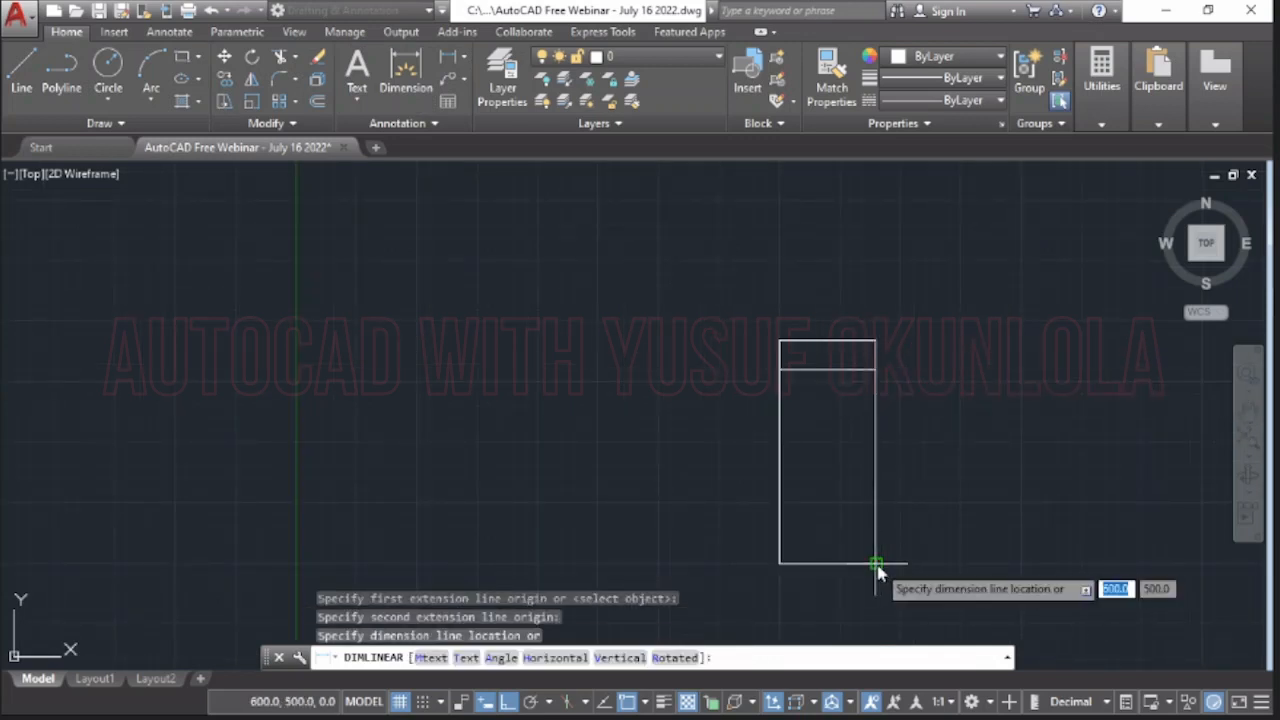
left_click(920, 562)
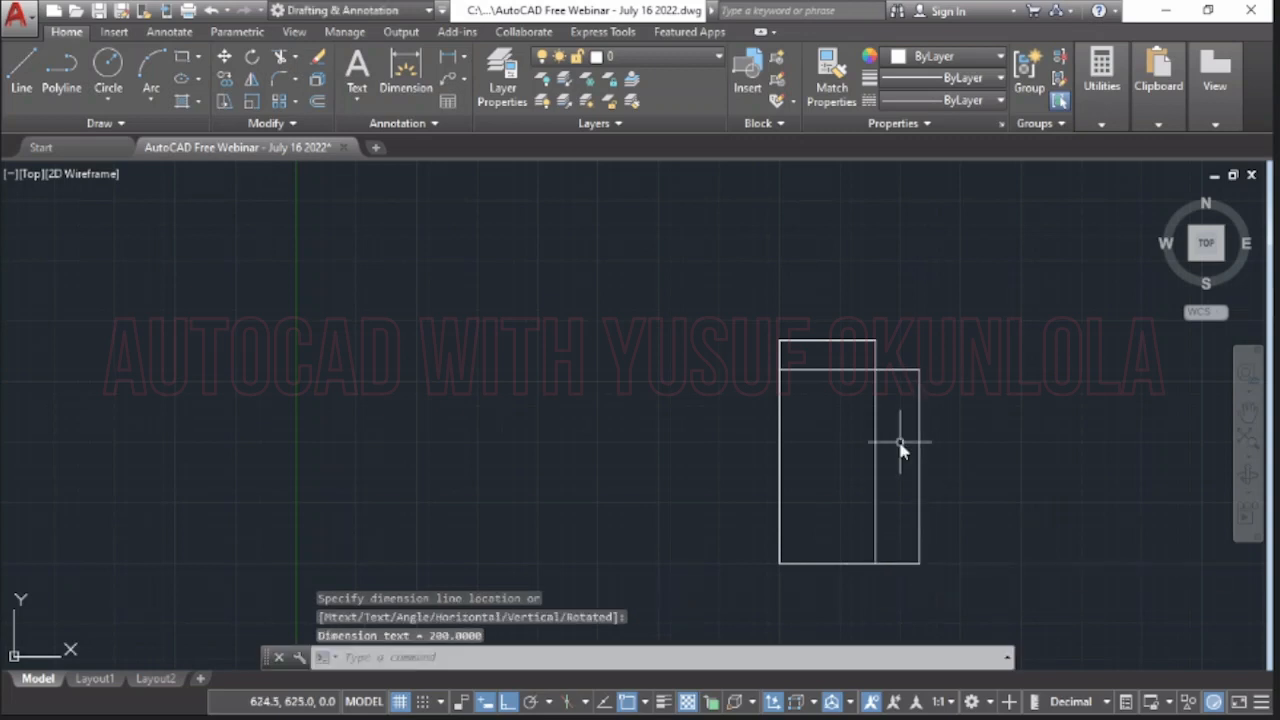
scroll(918, 455, "up", 2)
scroll(918, 455, "up", 2)
scroll(960, 540, "up", 1)
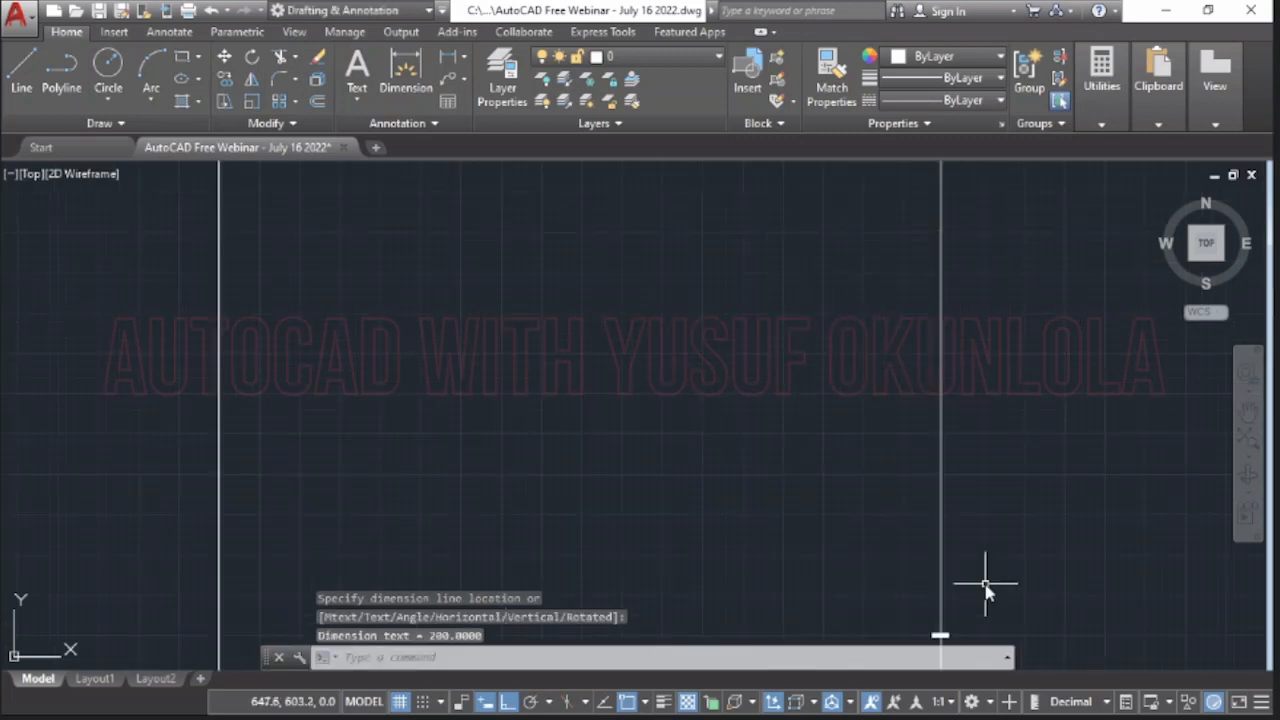
scroll(893, 425, "up", 4)
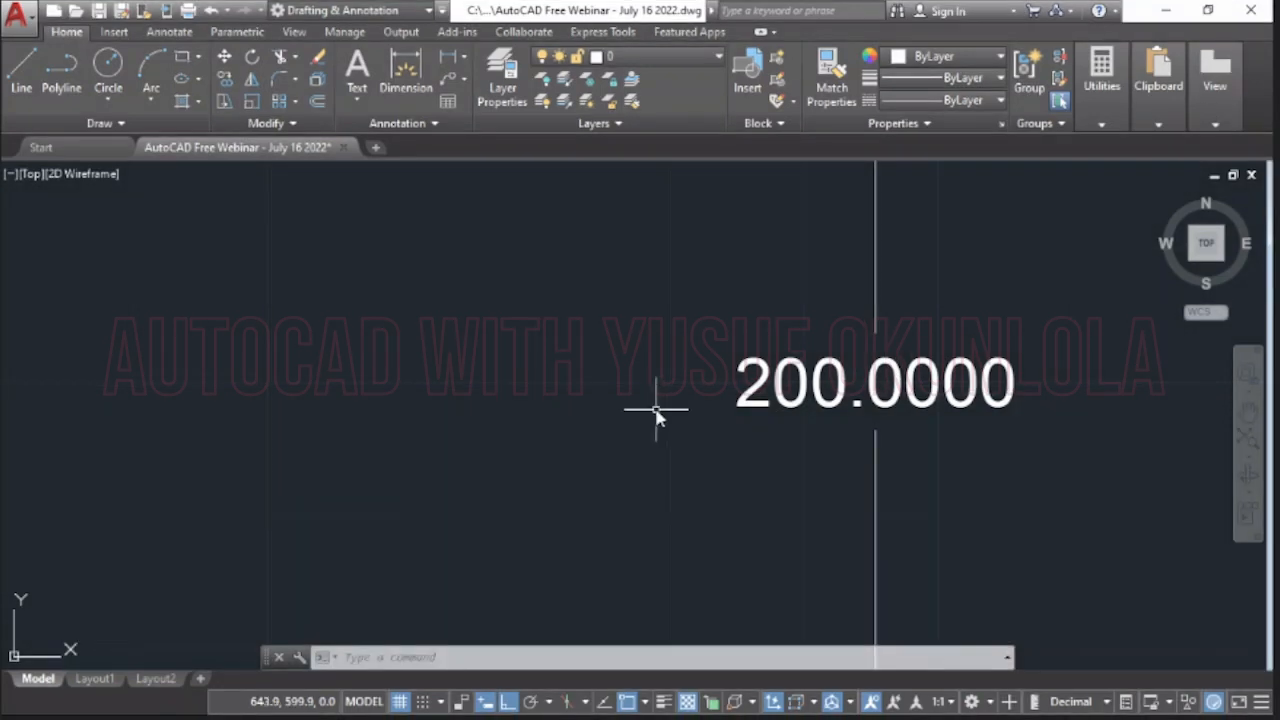
scroll(657, 414, "down", 5)
scroll(657, 414, "down", 6)
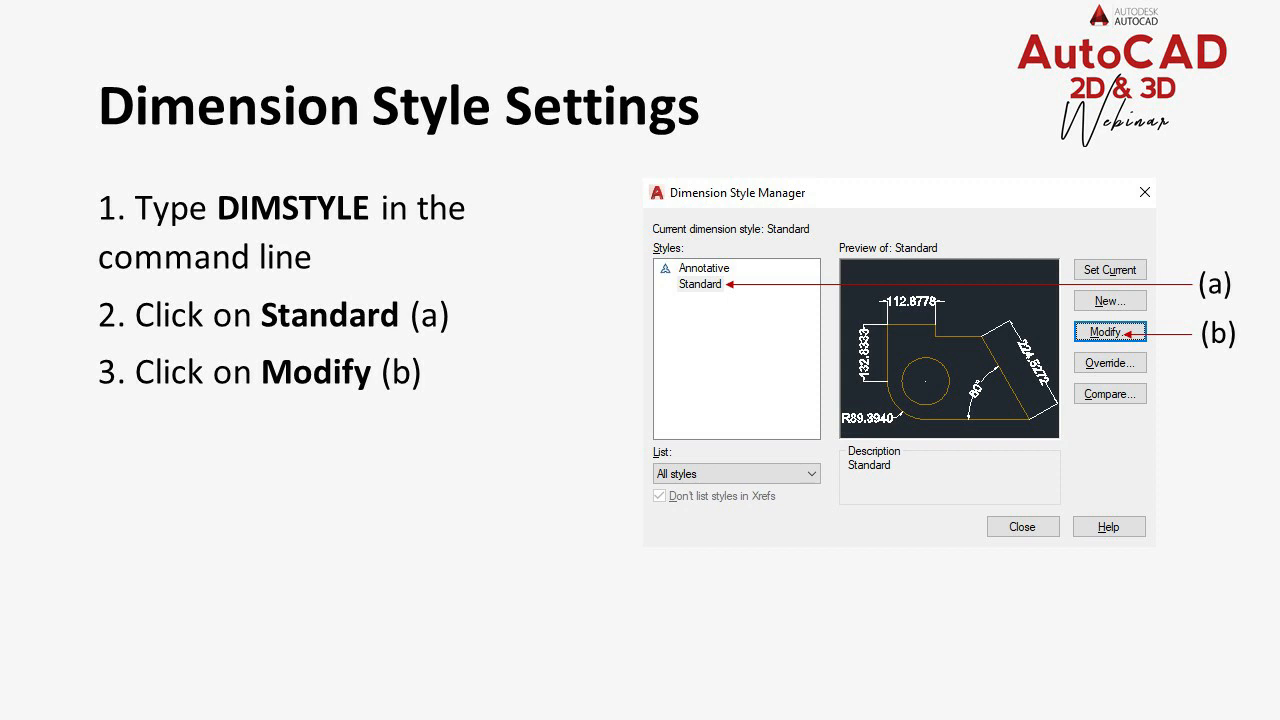
key("Right")
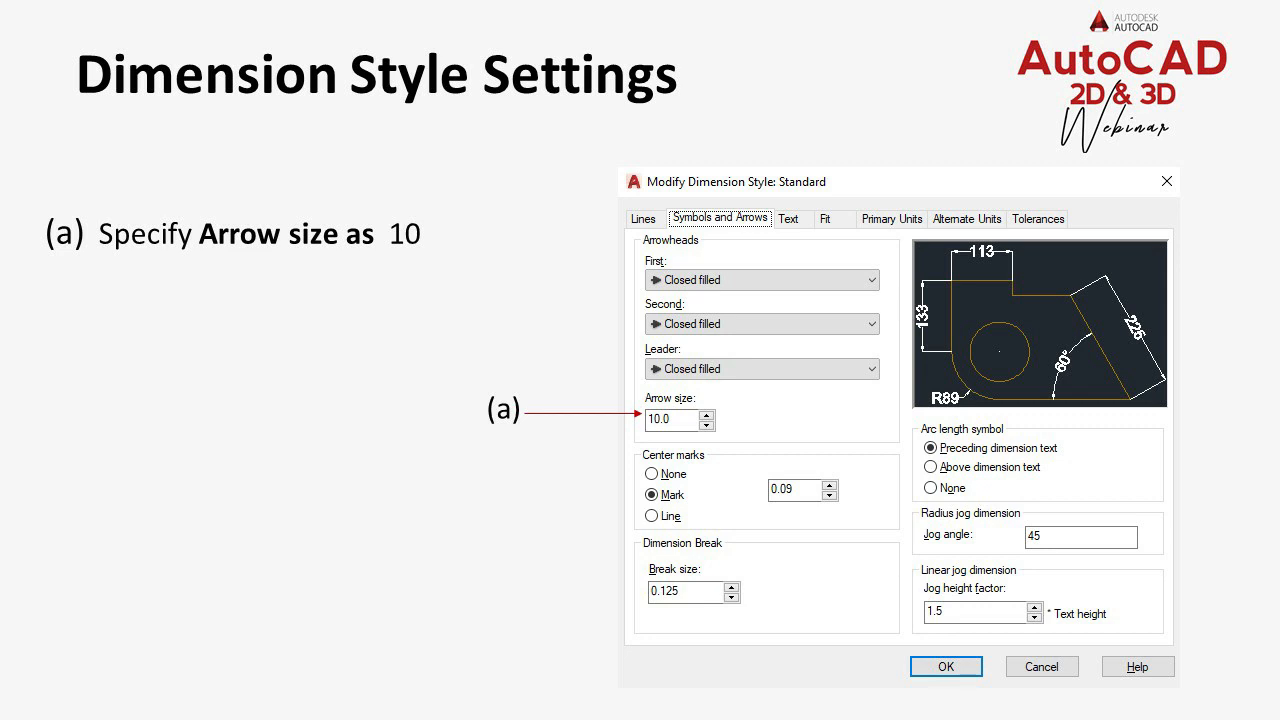
key("Right")
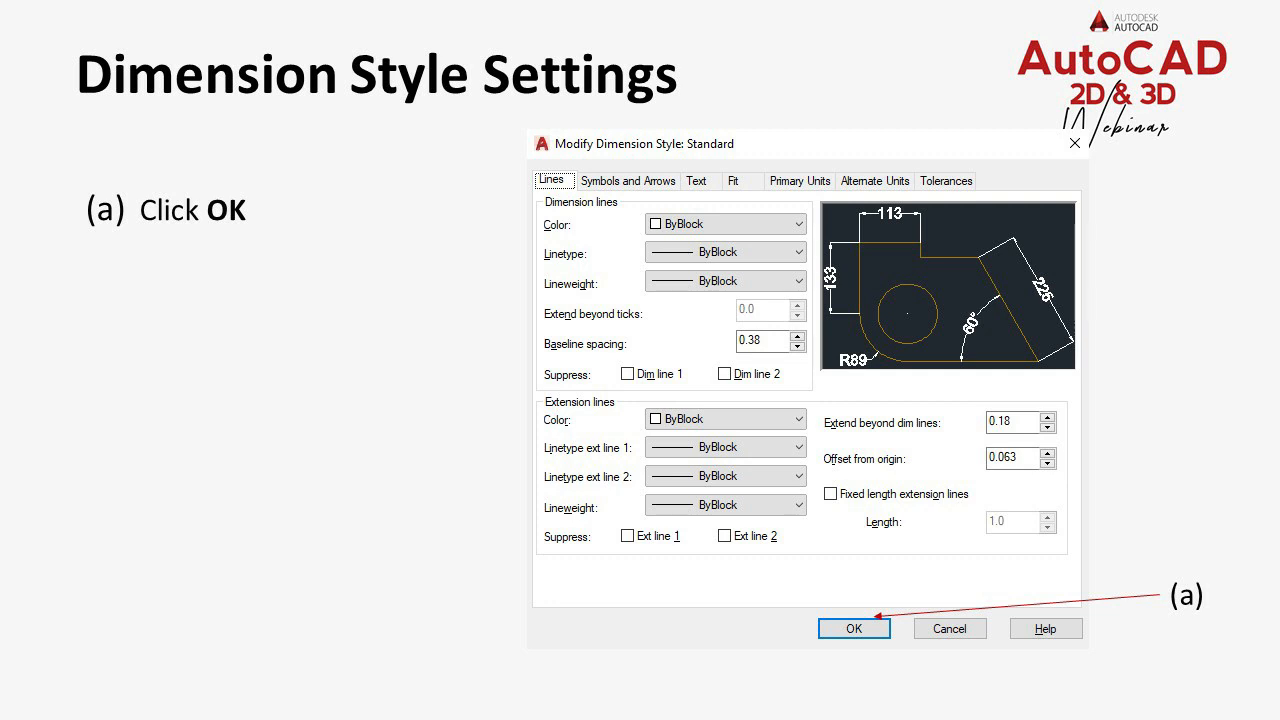
key("Right")
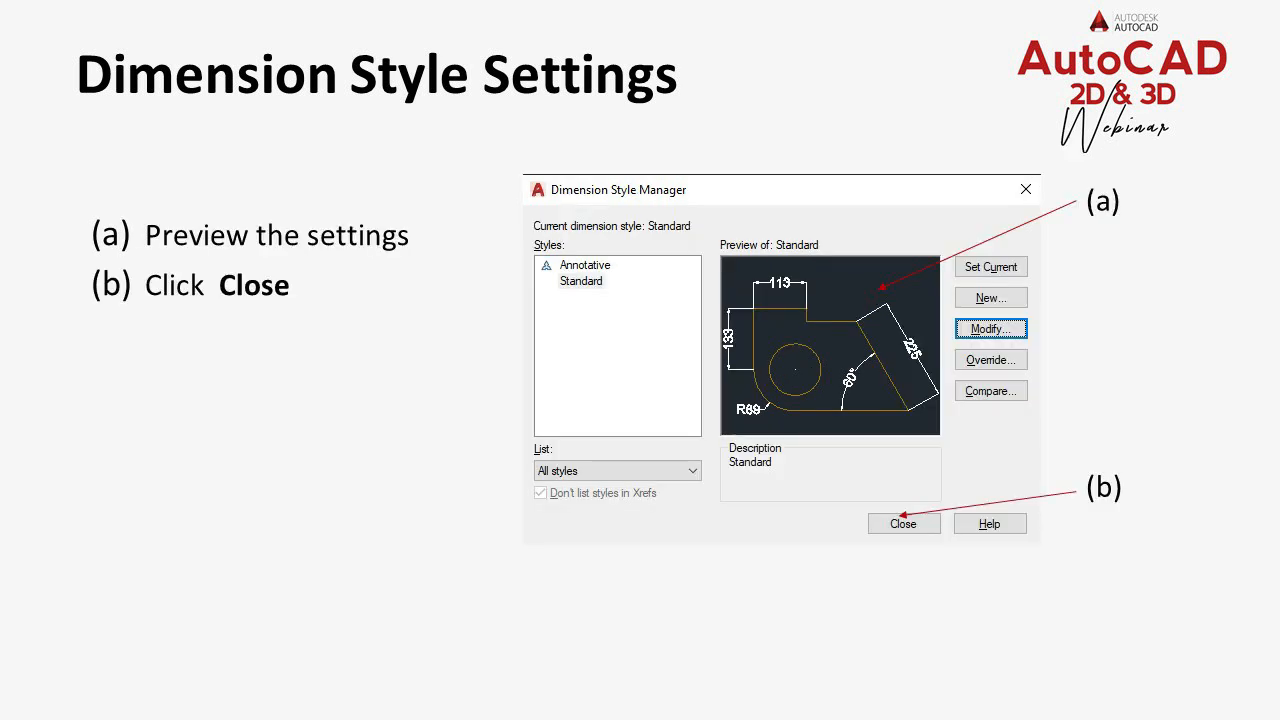
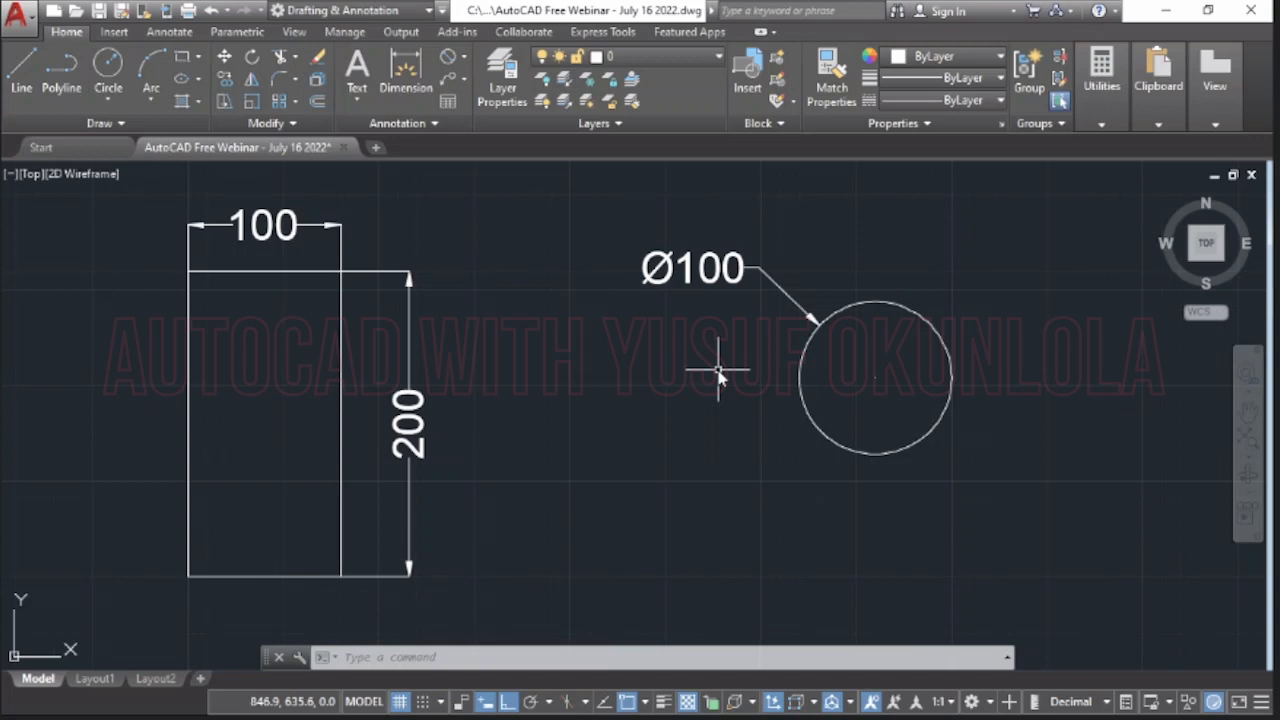
- Add a radius dimension to the circle, placing its text outside the circle to the upper right
left_click(466, 58)
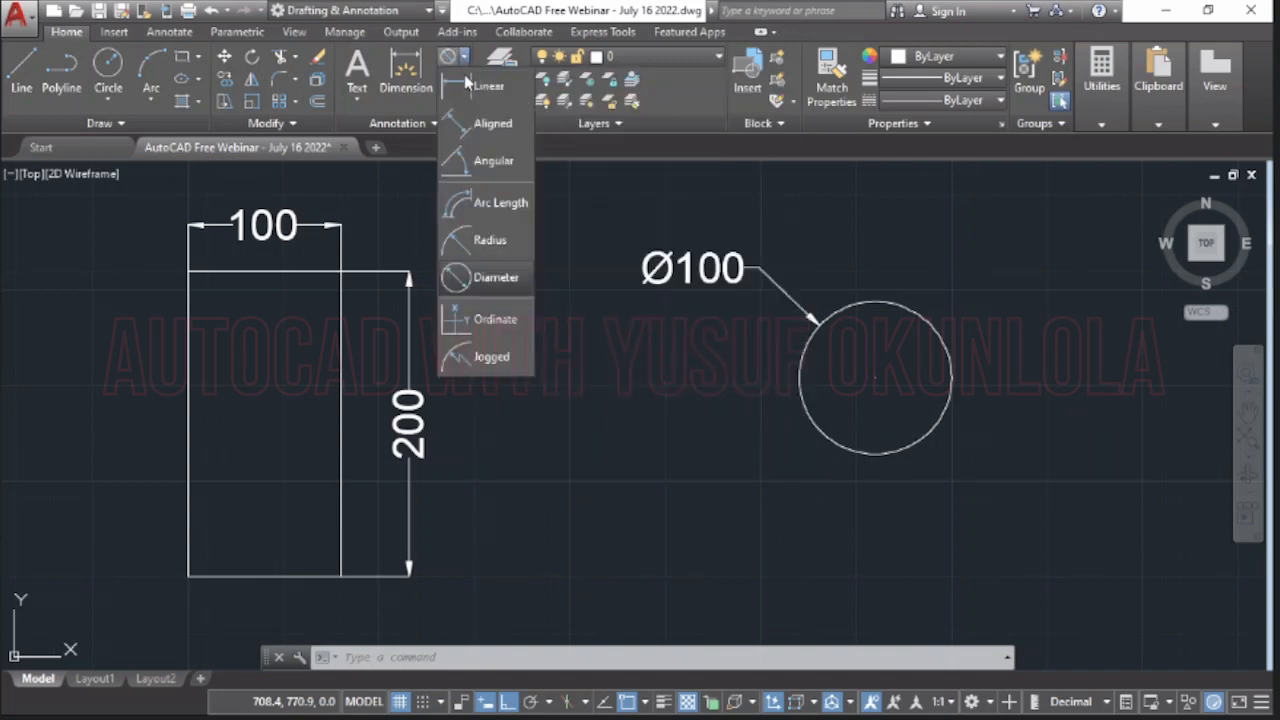
left_click(503, 238)
left_click(901, 309)
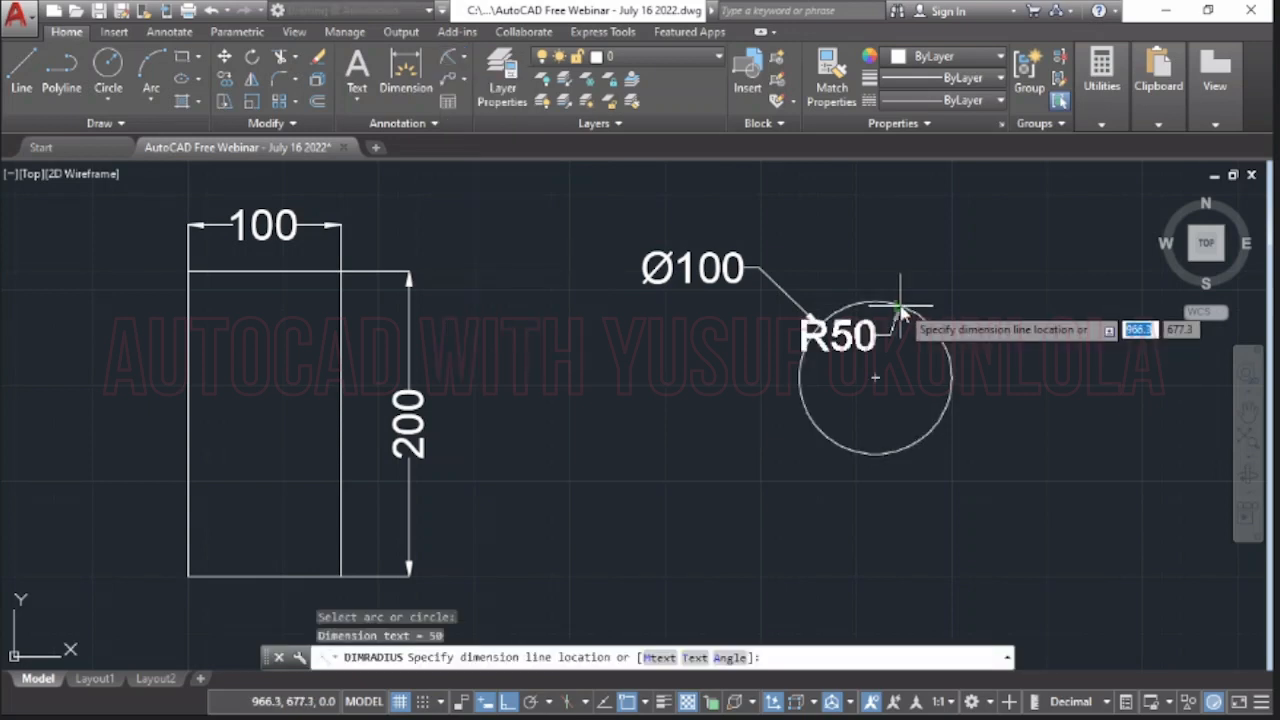
left_click(974, 268)
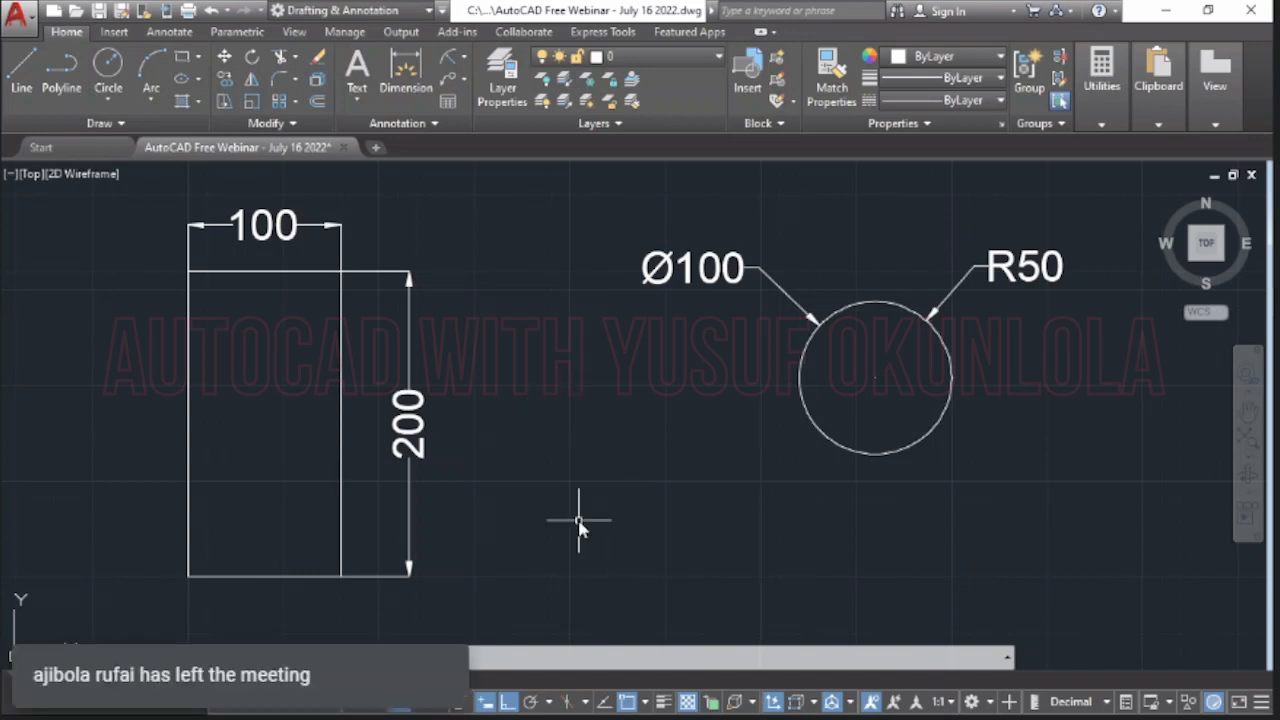
- Switch the workspace to 3D Basics
left_click(427, 12)
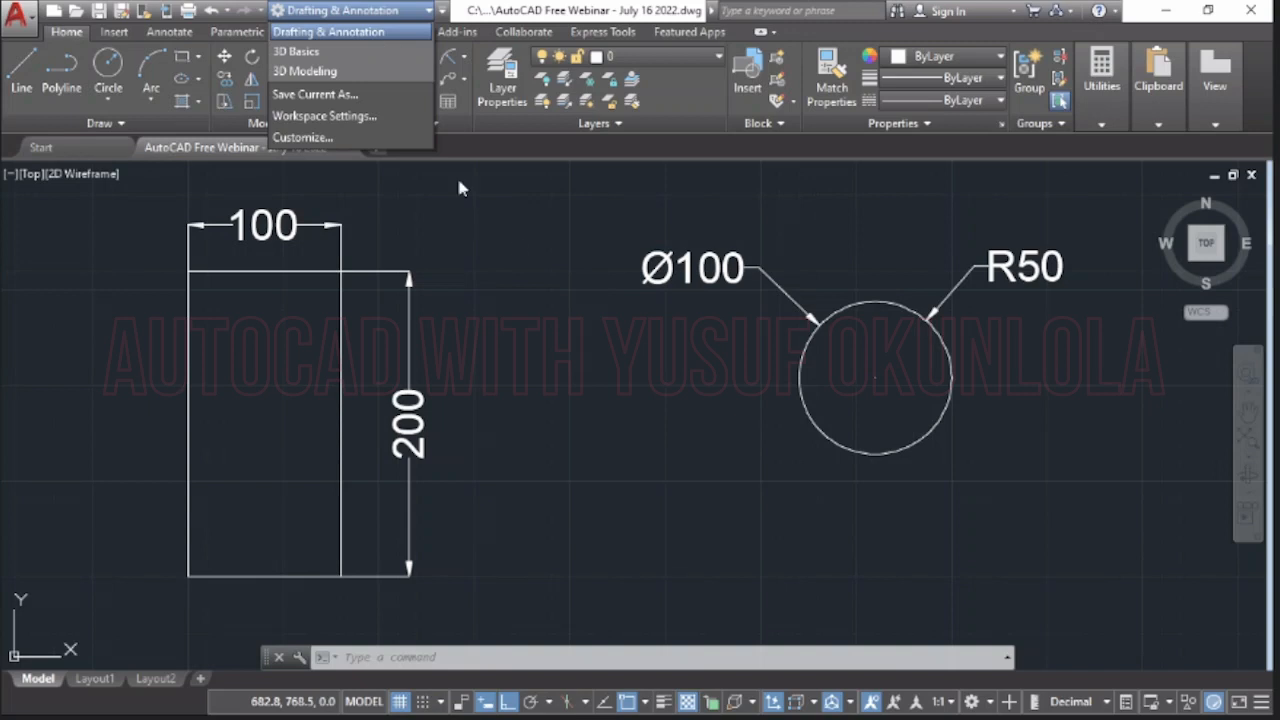
left_click(517, 256)
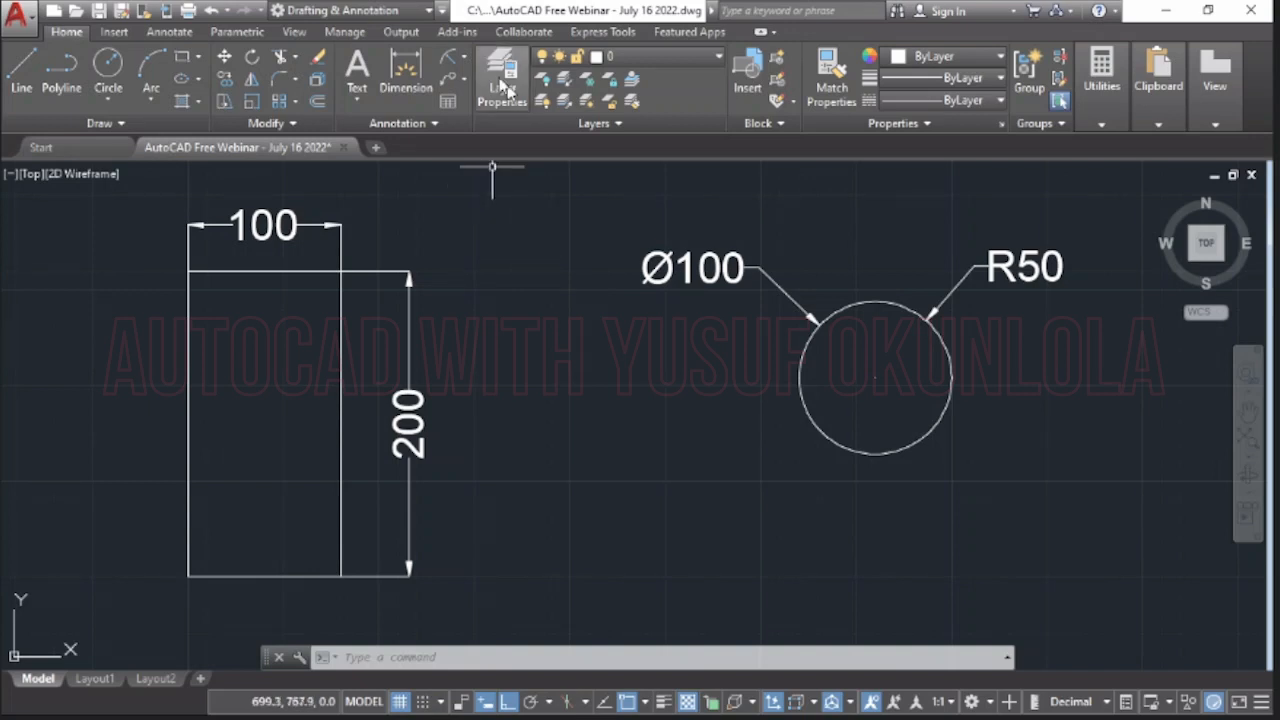
left_click(390, 12)
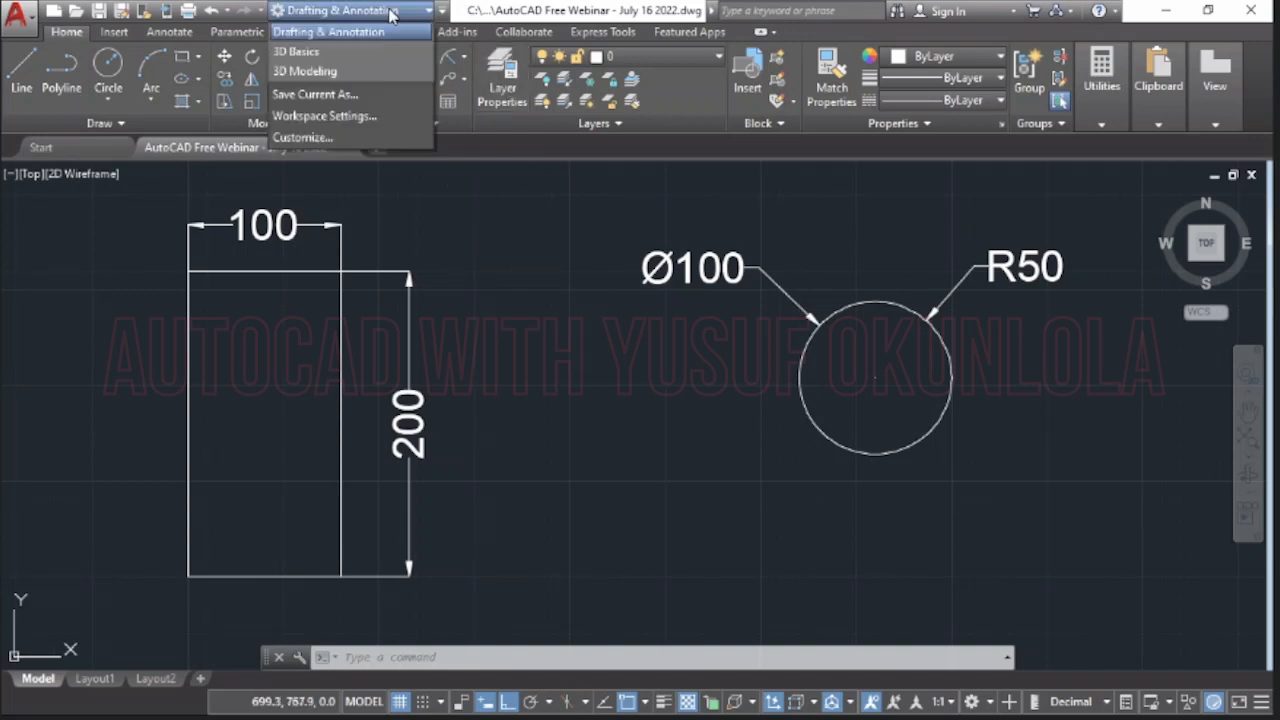
left_click(350, 60)
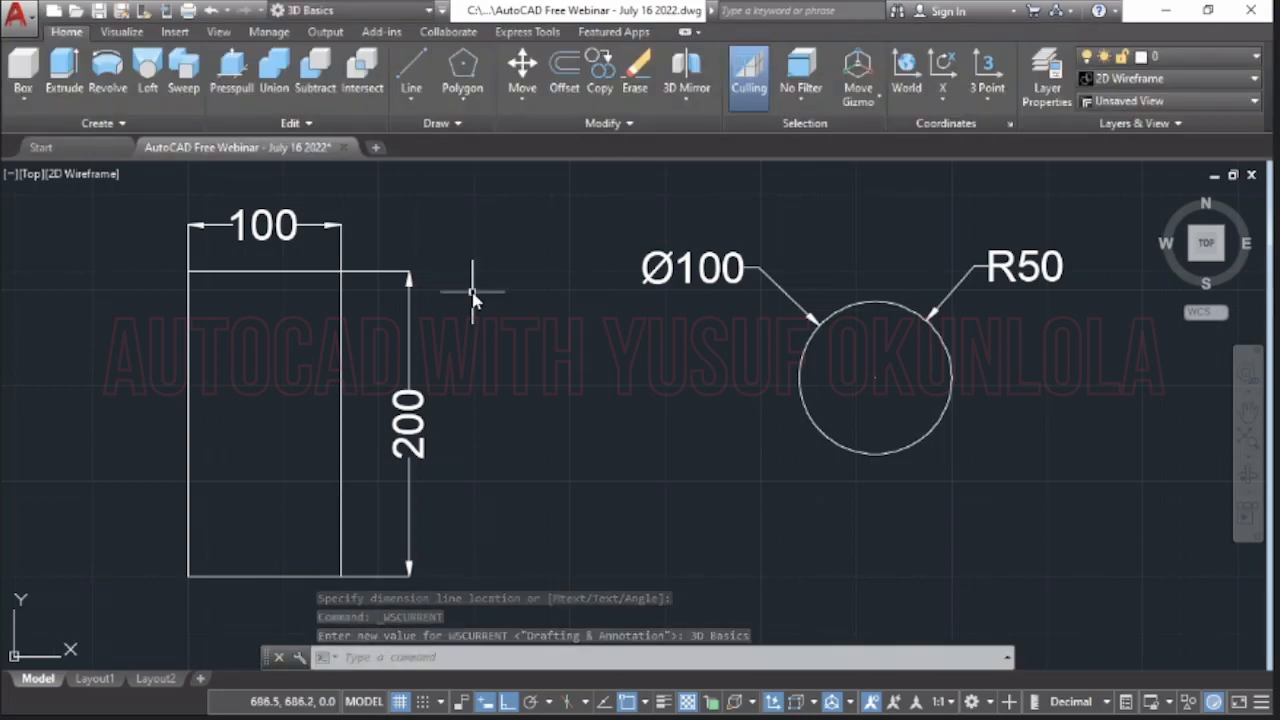
- Change the view of the drawing from Top to SE Isometric
scroll(519, 292, "down", 4)
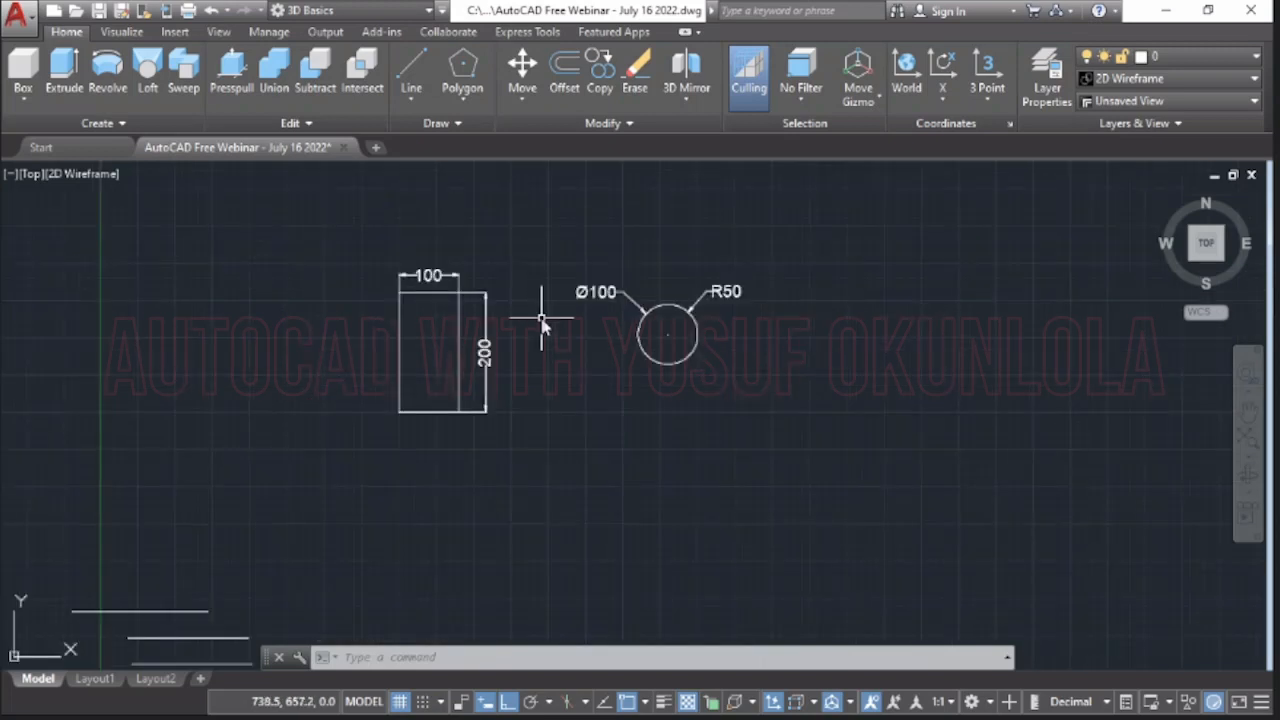
middle_click_drag(541, 320, 143, 323)
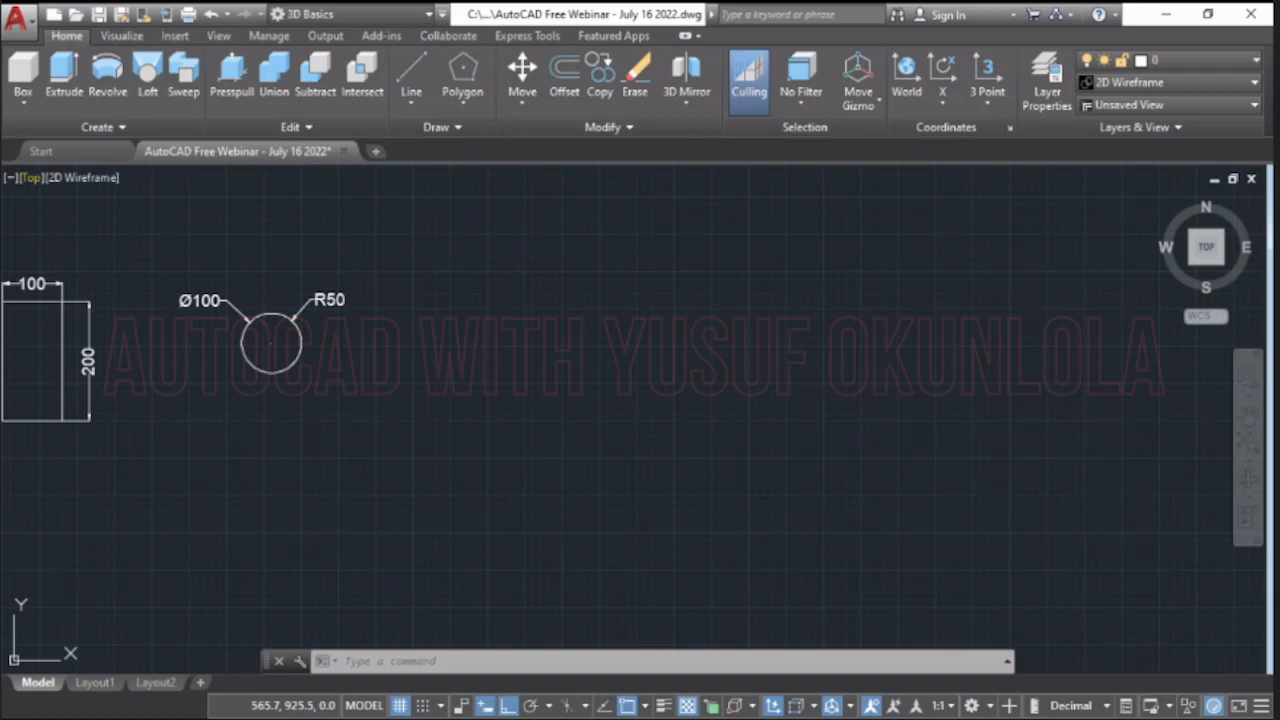
left_click(80, 366)
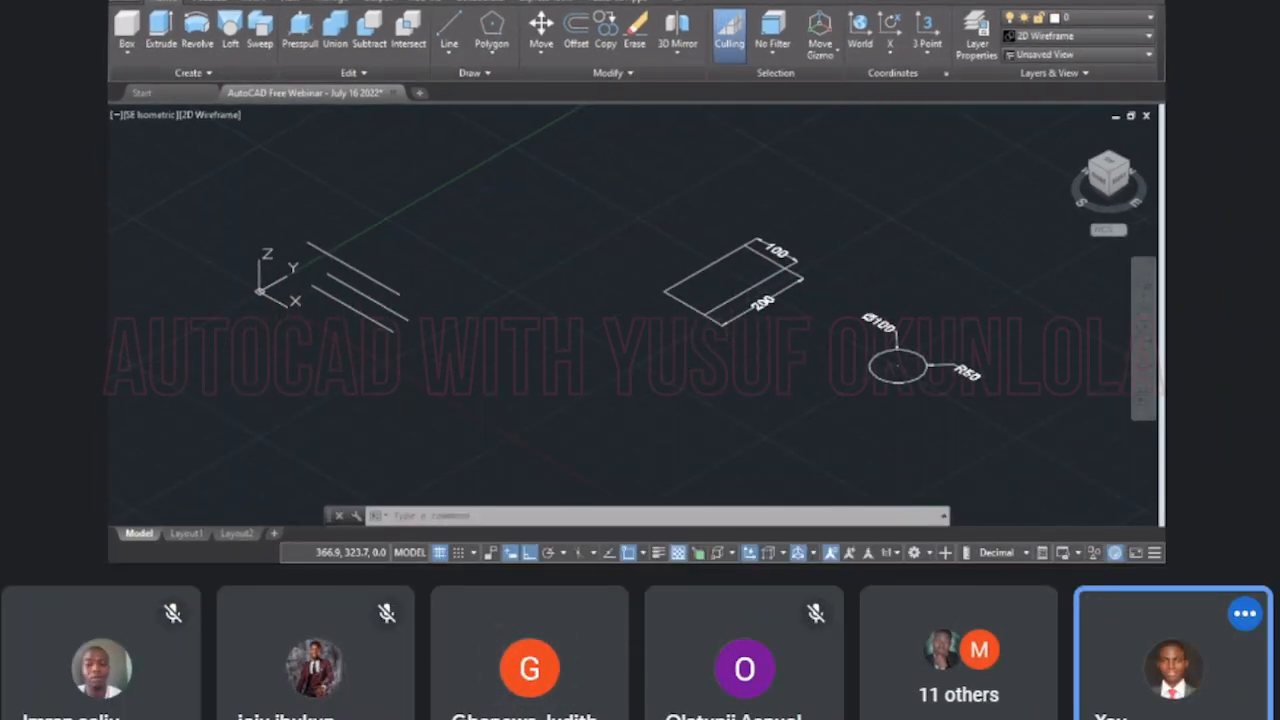
- In the video meeting, mute the unmuted participant for everyone in the call
left_click(1279, 600)
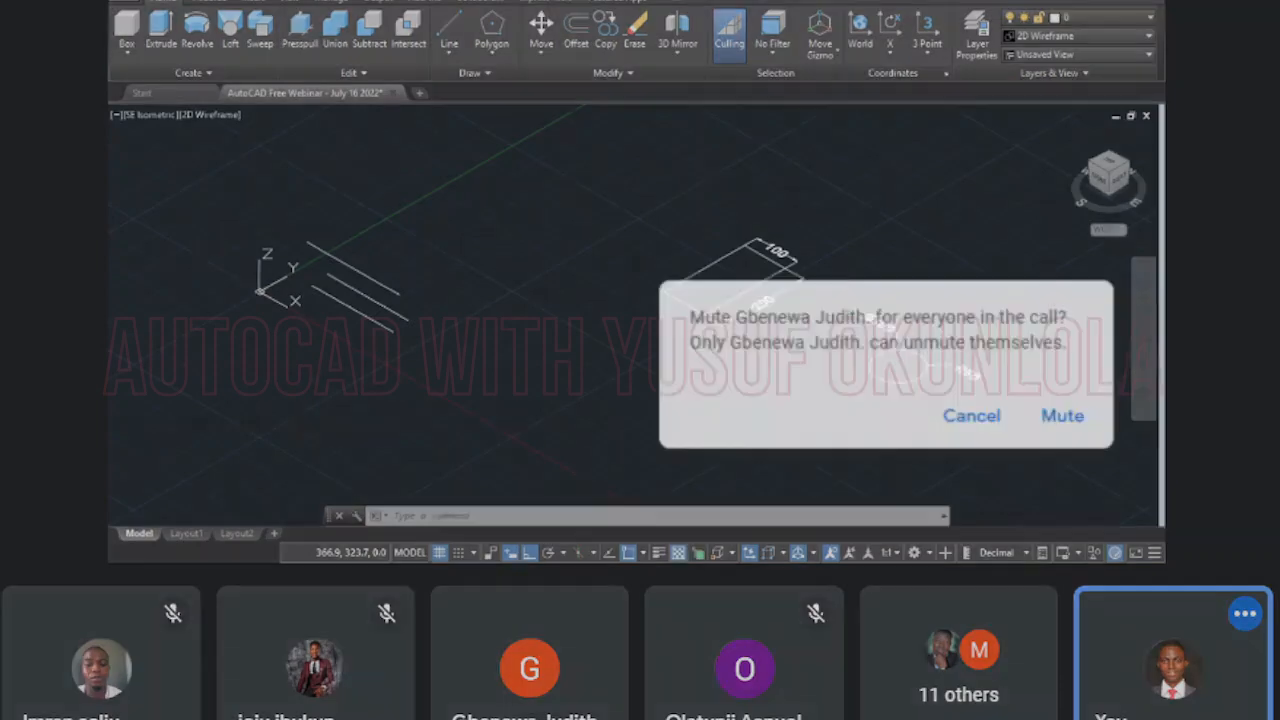
left_click(1072, 419)
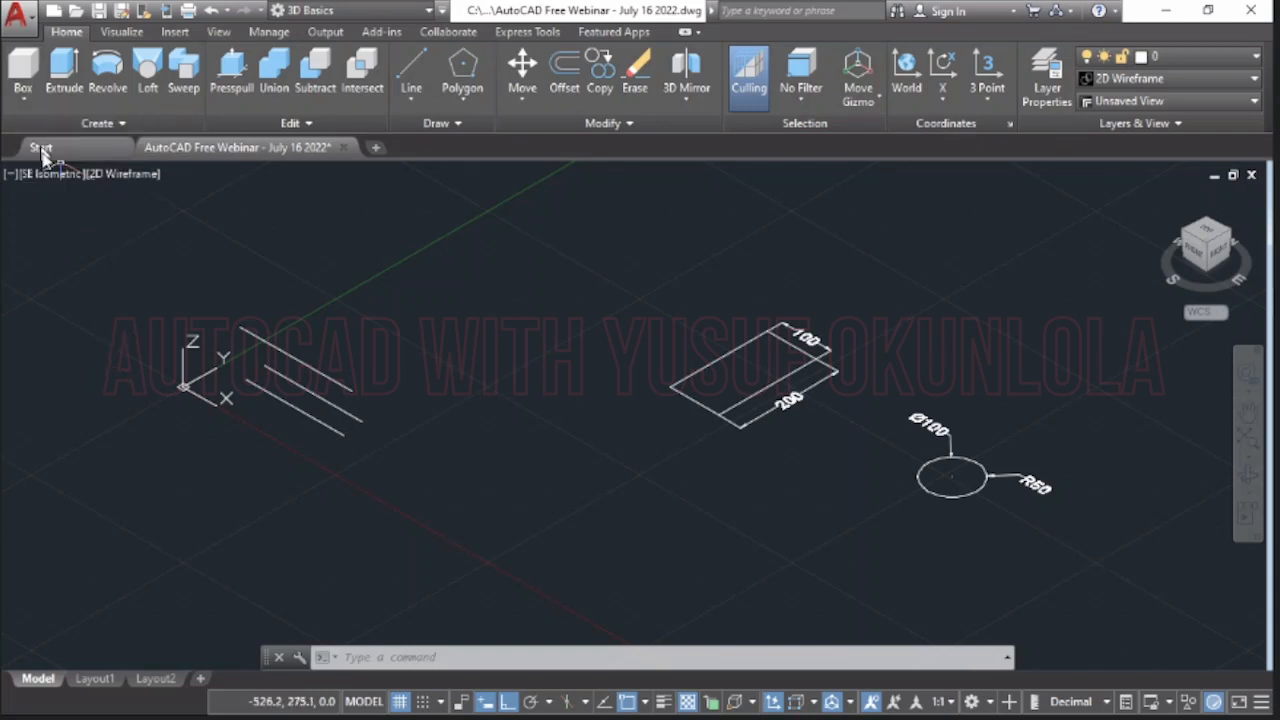
- Create a solid box with a 150 by 150 mm base and 250 mm height between the parallel lines and the dimensioned rectangle
left_click(26, 103)
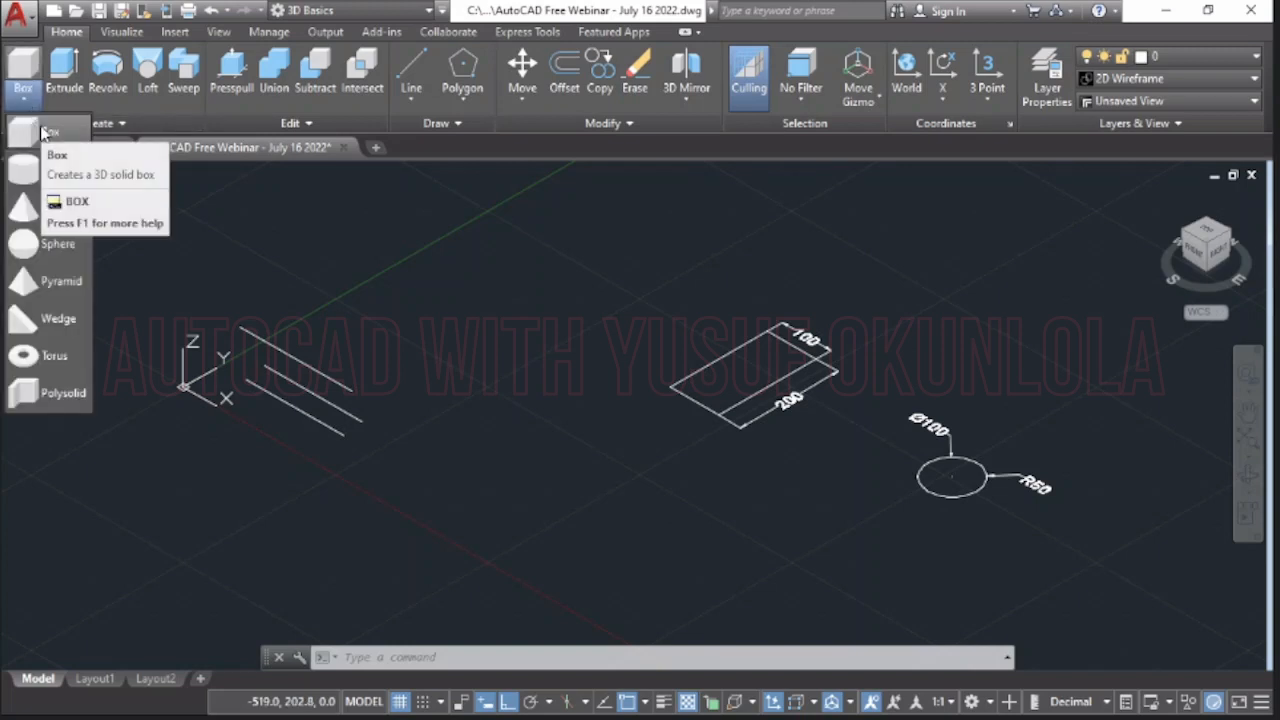
left_click(43, 133)
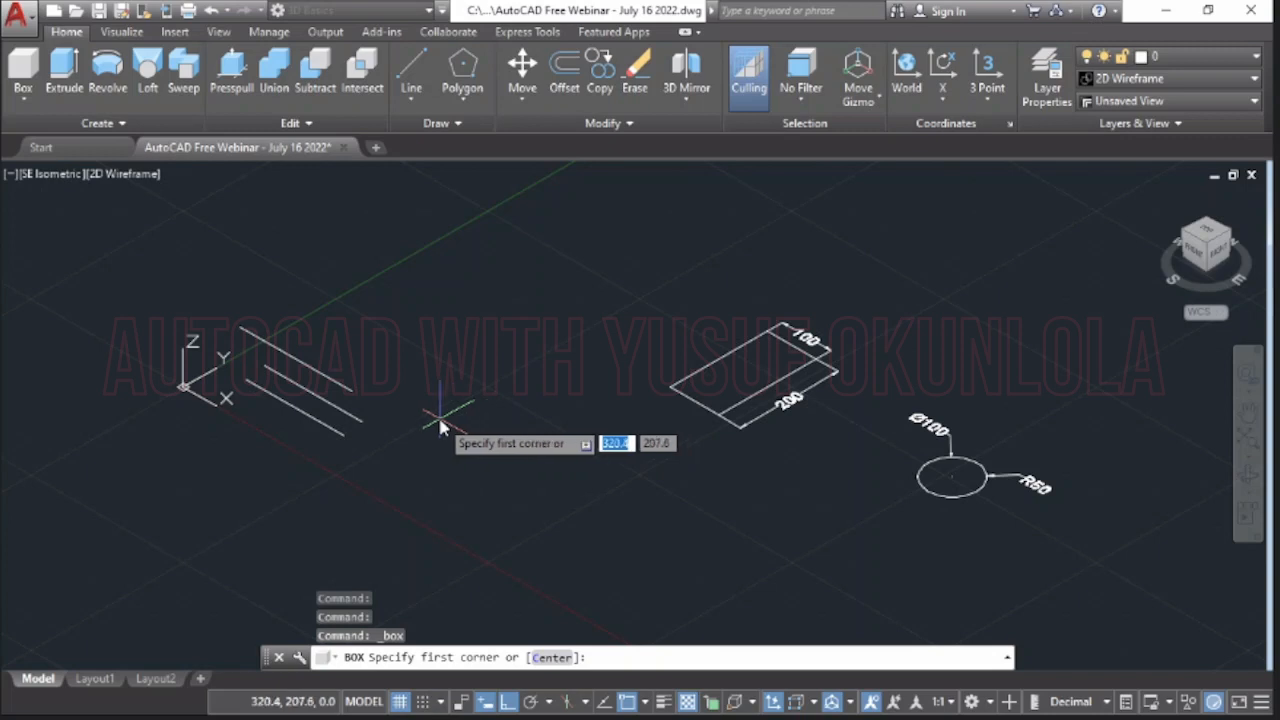
left_click(408, 508)
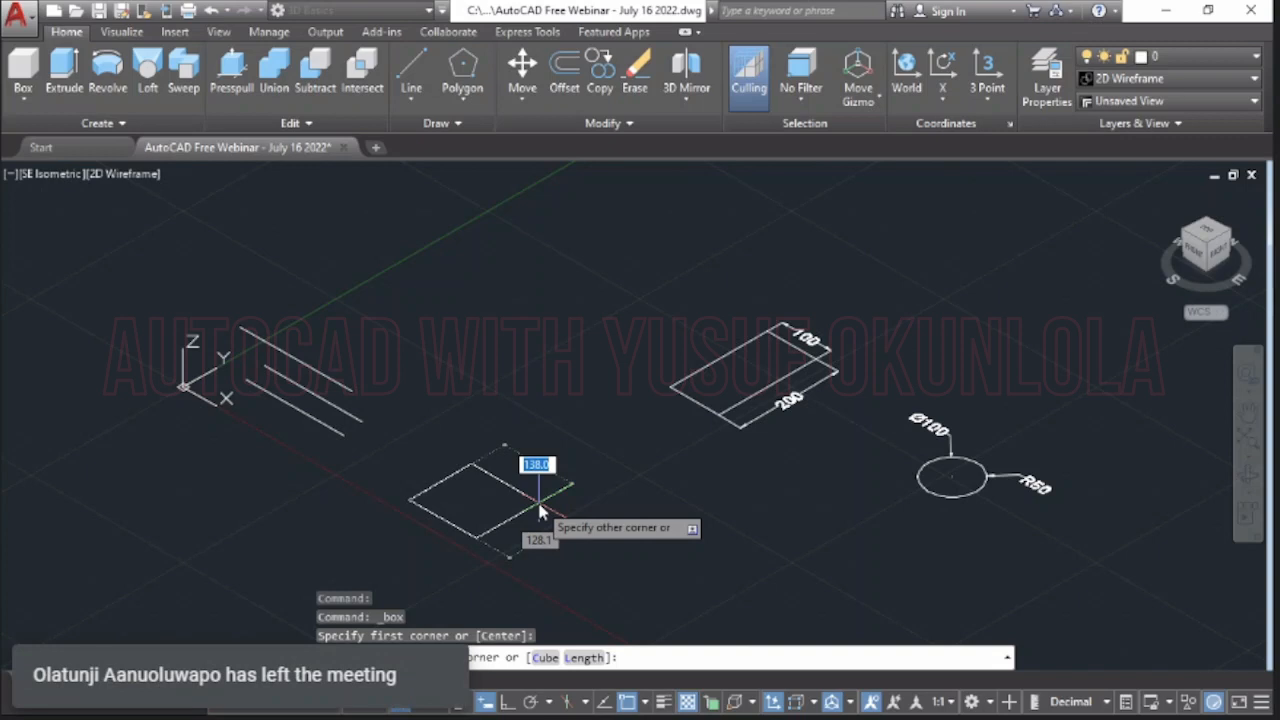
type("0")
key("Tab")
type("150")
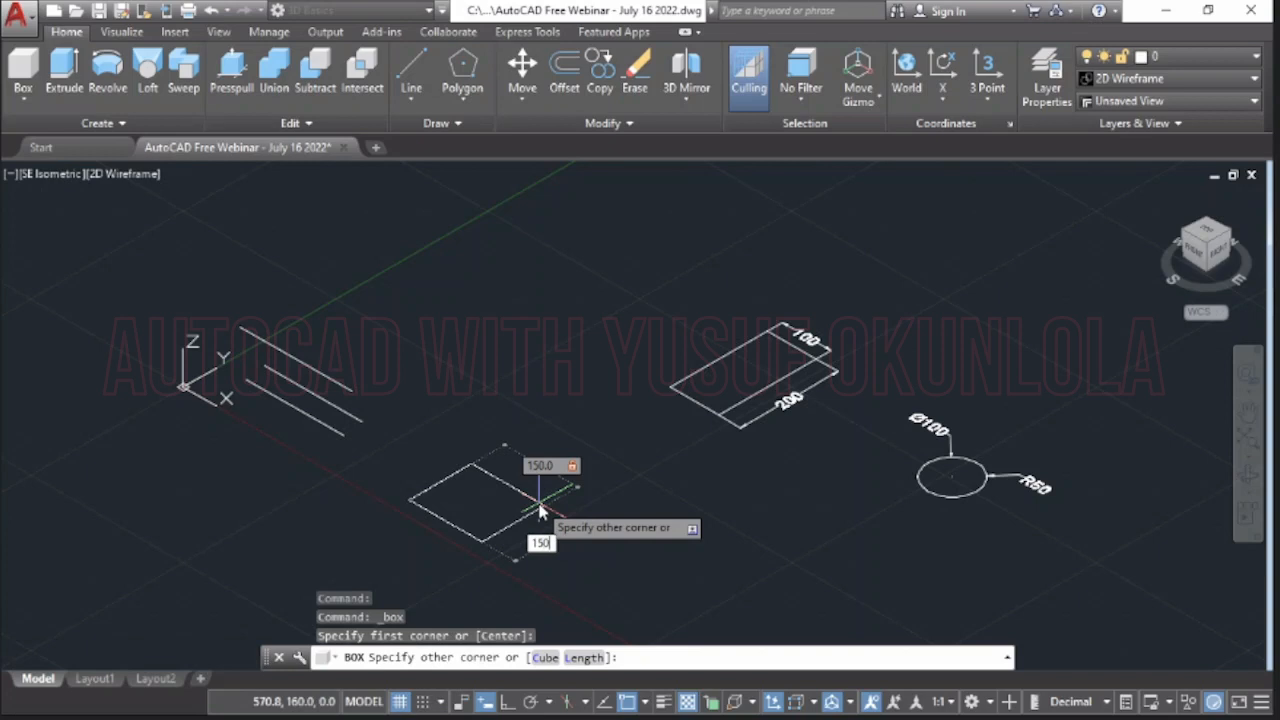
key("Return")
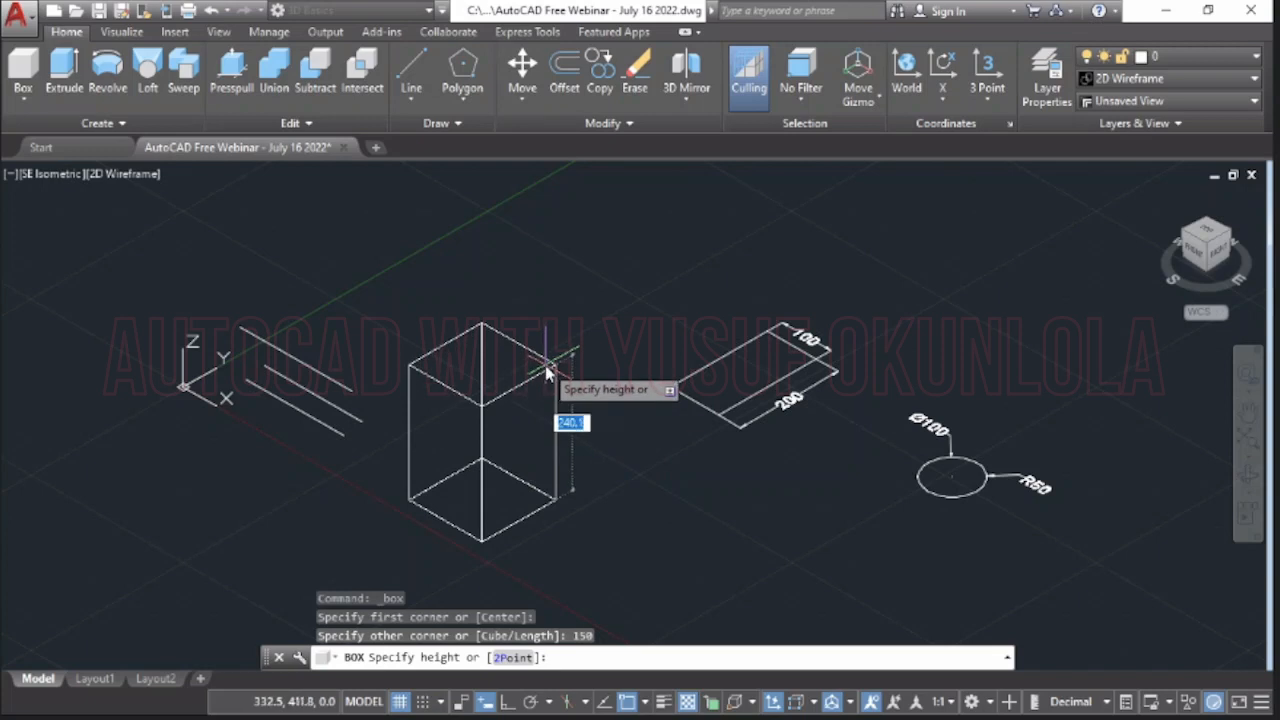
type("250")
key("Return")
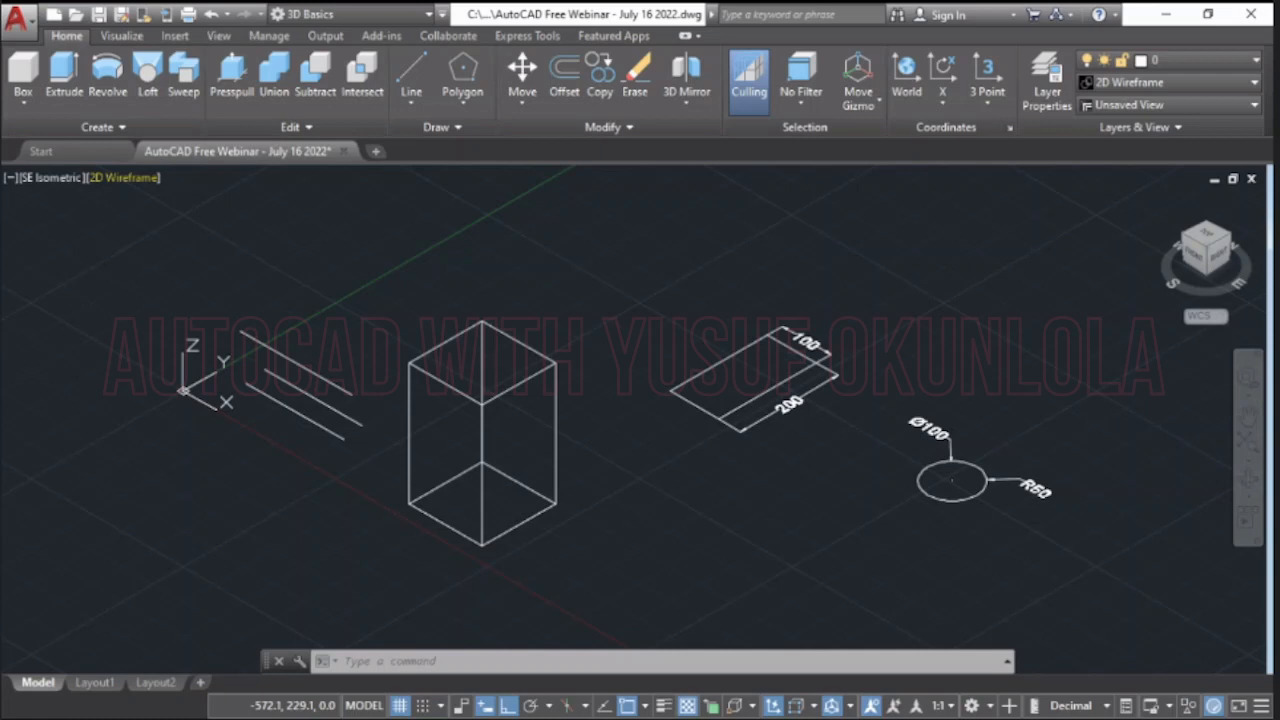
- Change the visual style of the model view from 2D Wireframe to Realistic and check the box by selecting it
left_click(125, 177)
left_click(141, 280)
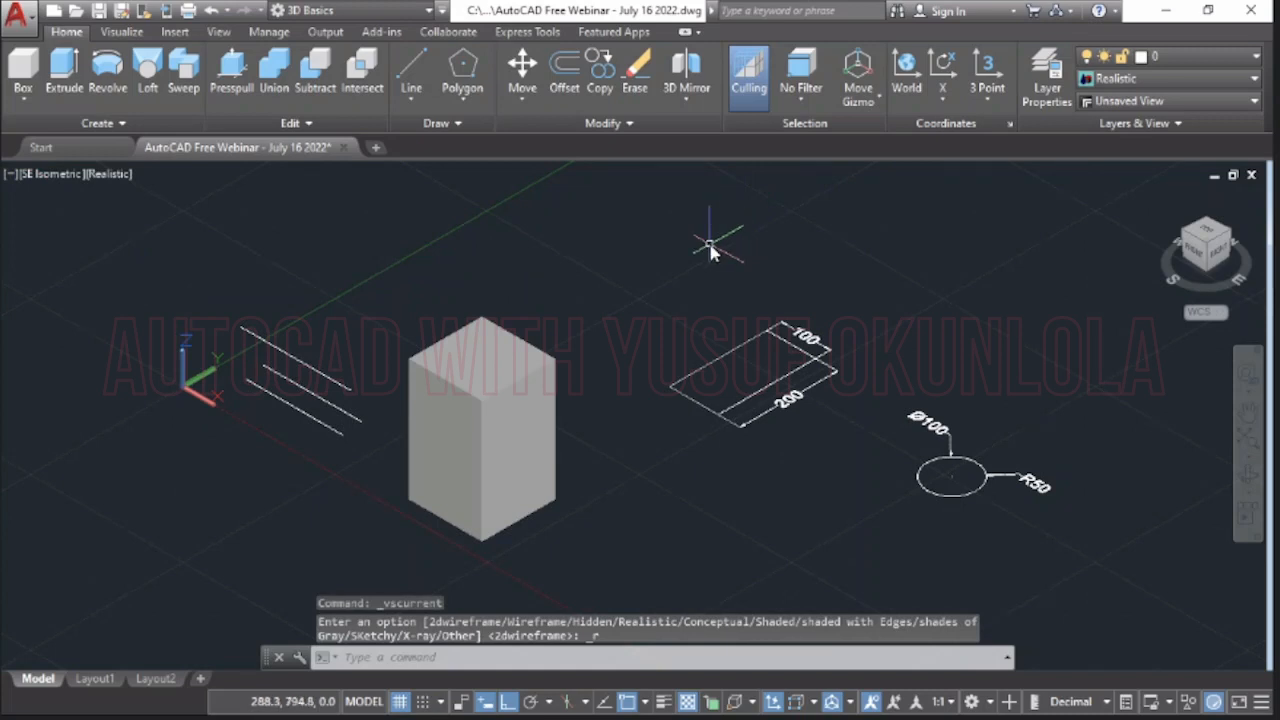
left_click(459, 391)
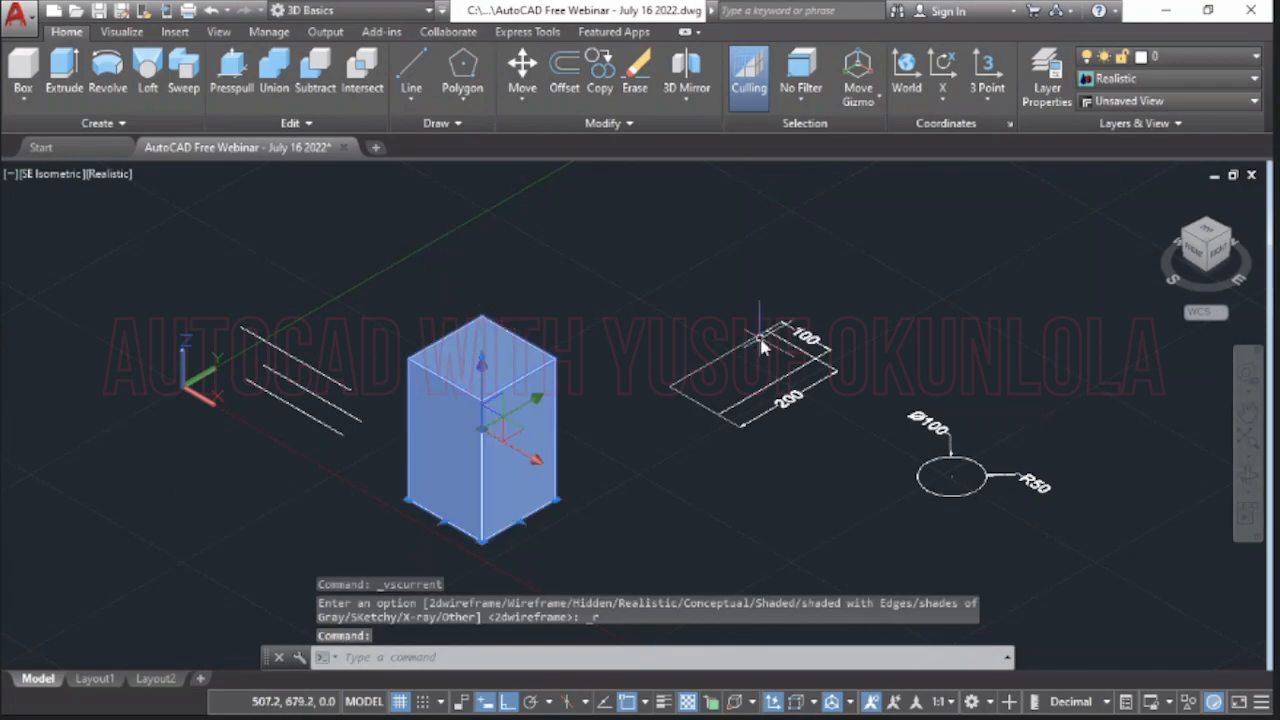
left_click(589, 253)
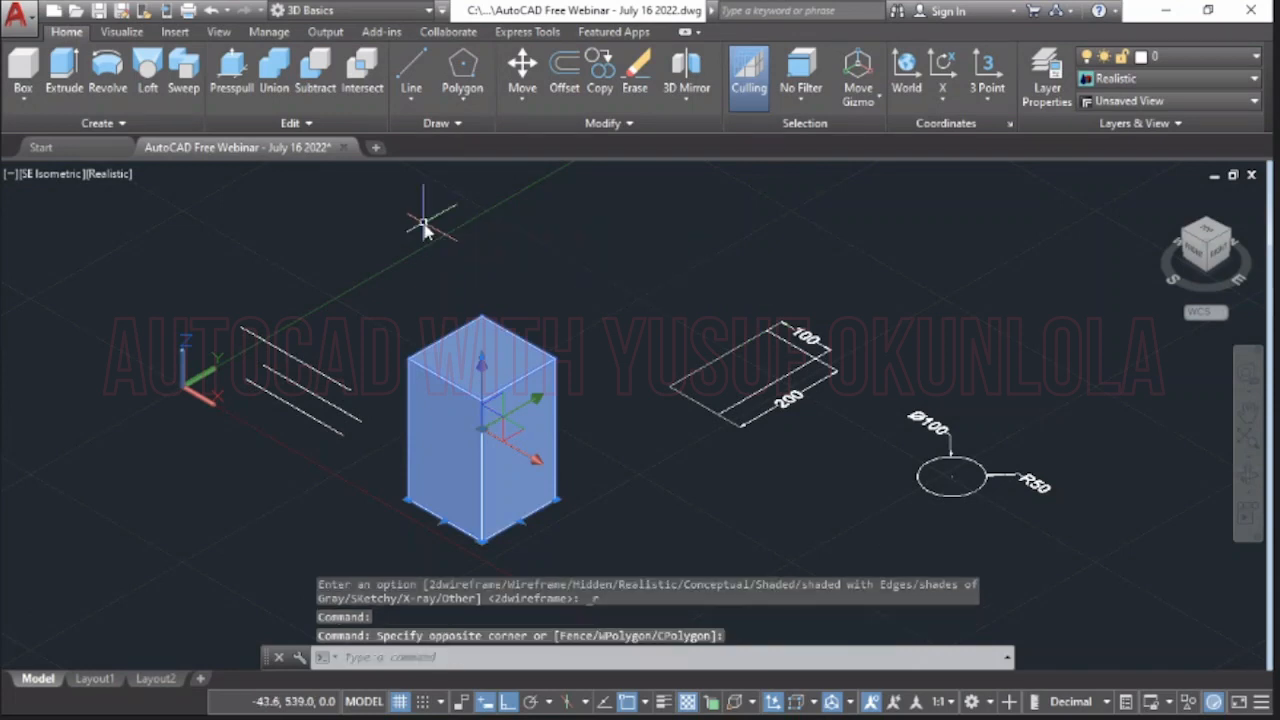
key("Escape")
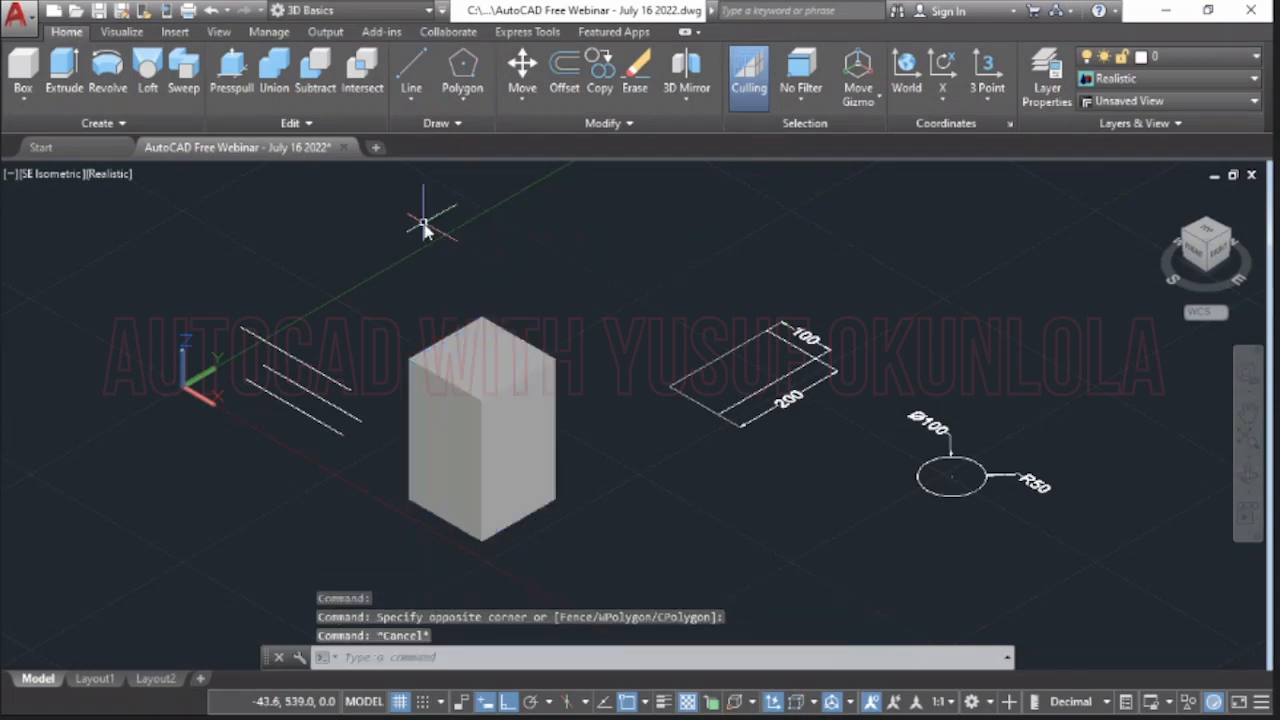
- Create a solid cone with a 100 mm base radius and 250 mm height in the empty area in front of the box and rectangle
left_click(22, 100)
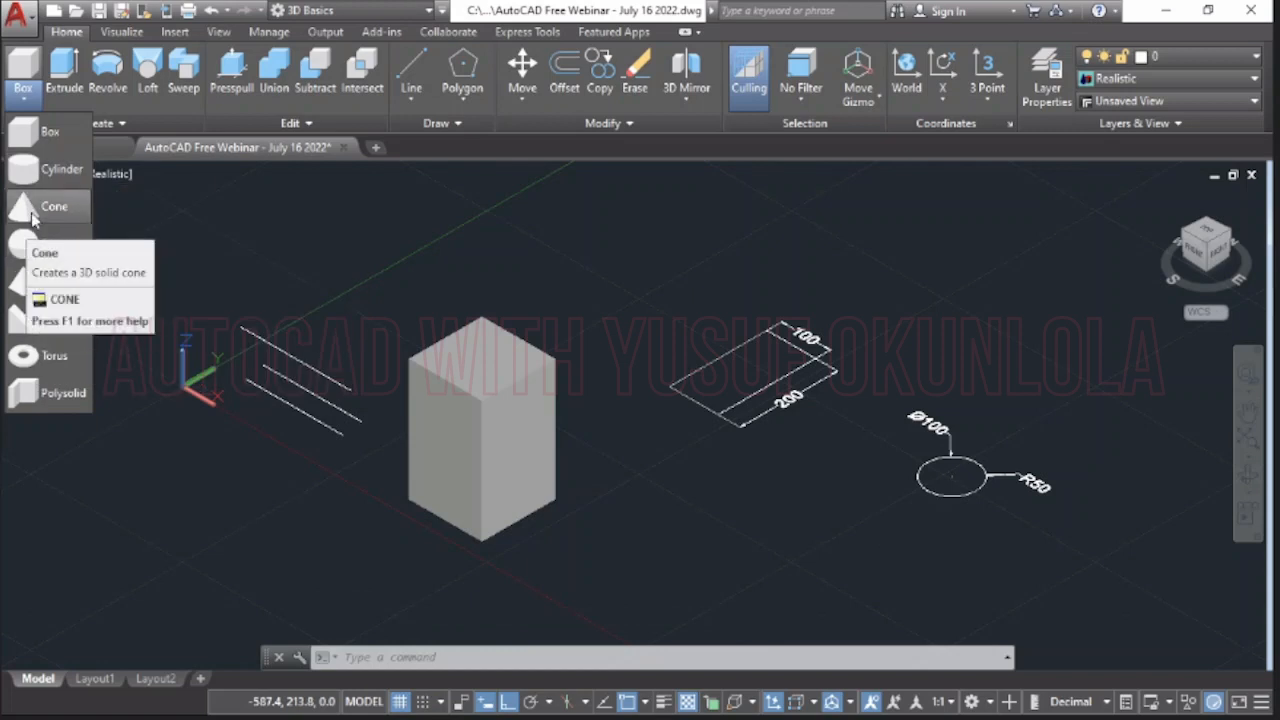
left_click(33, 210)
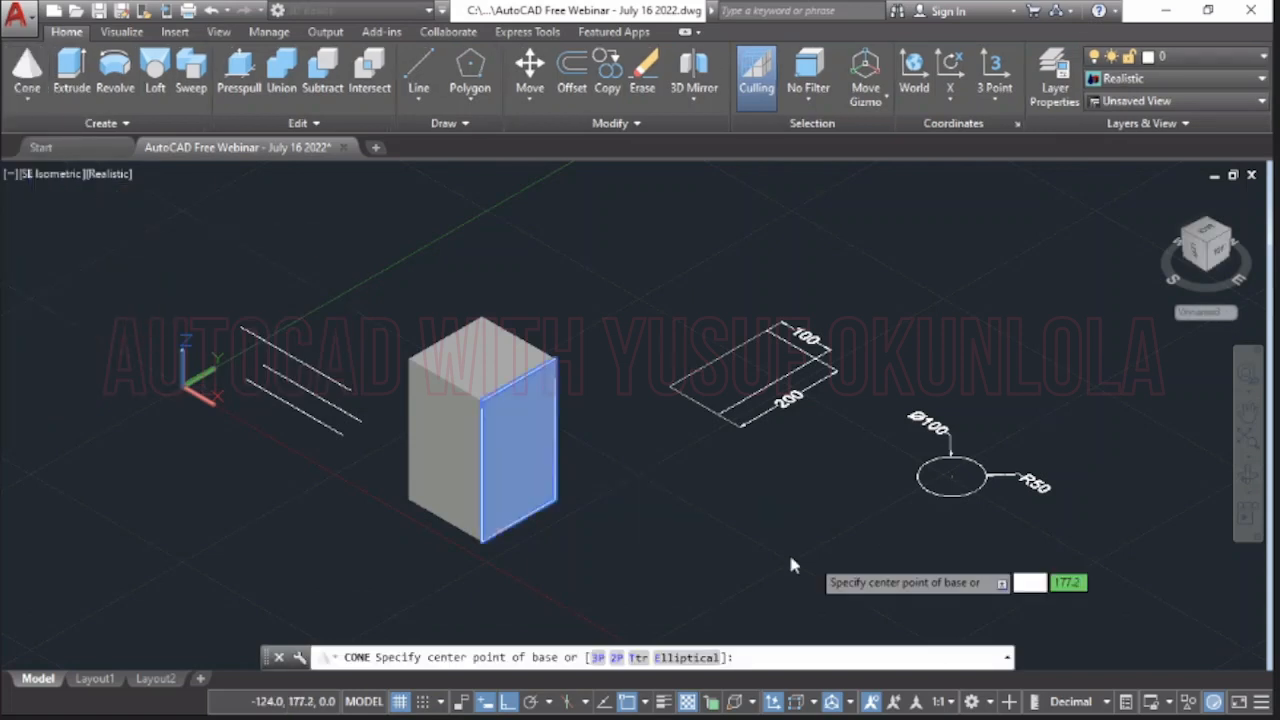
middle_click_drag(739, 551, 739, 405)
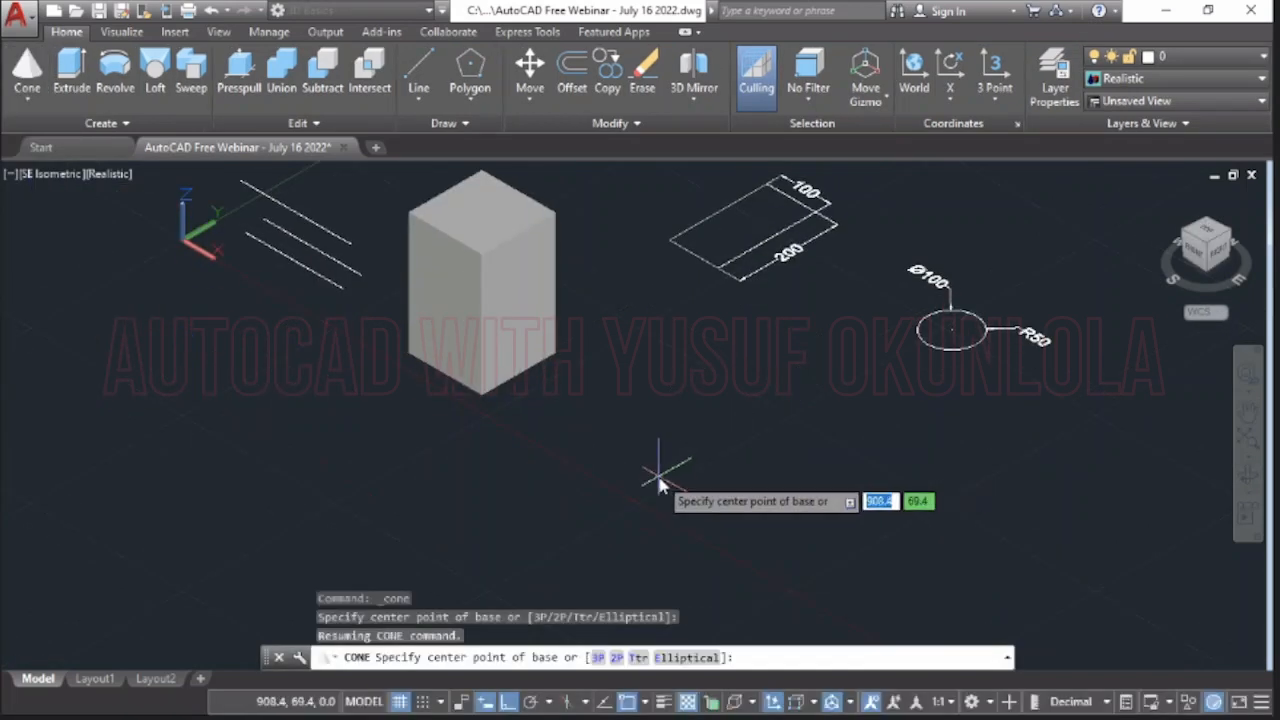
left_click(680, 482)
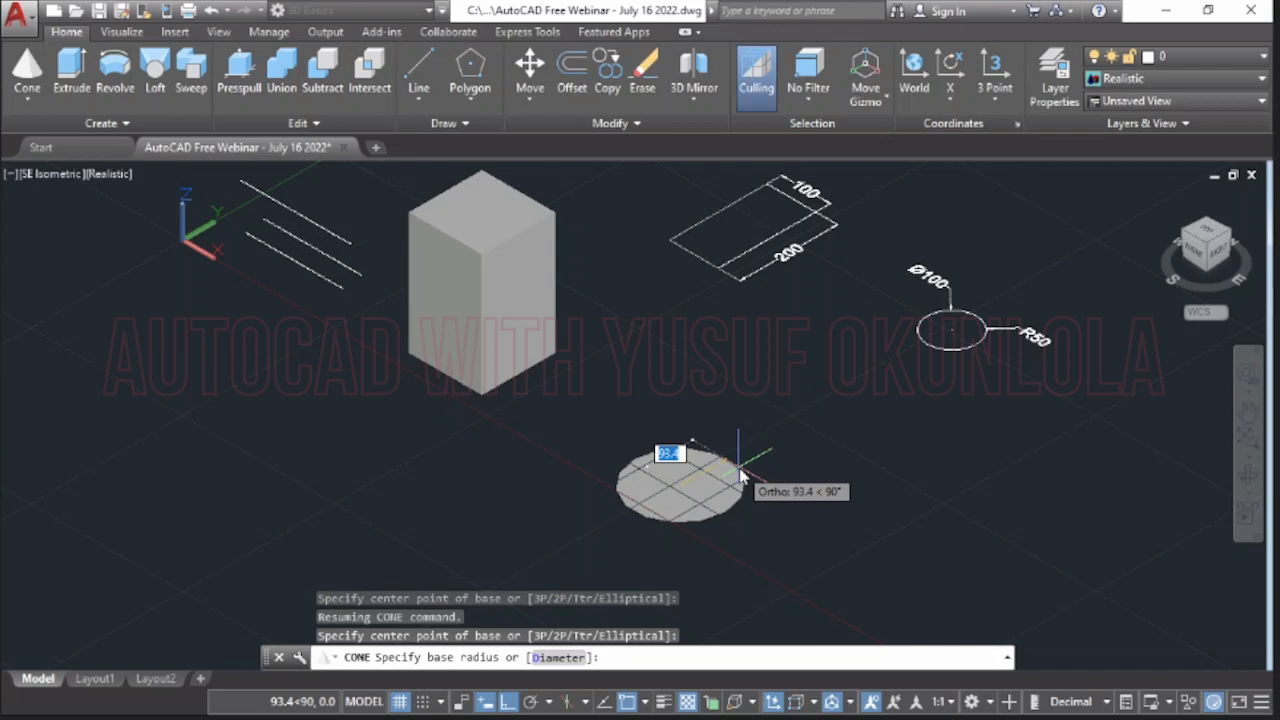
type("100")
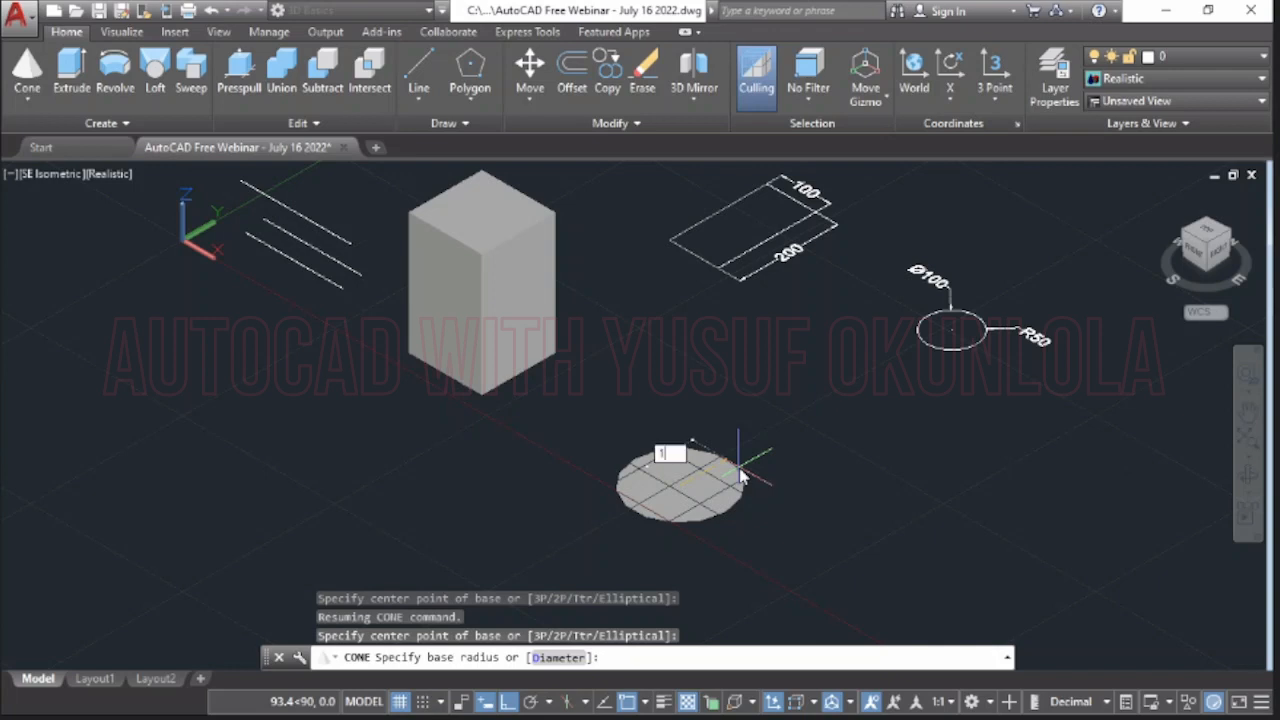
key("Return")
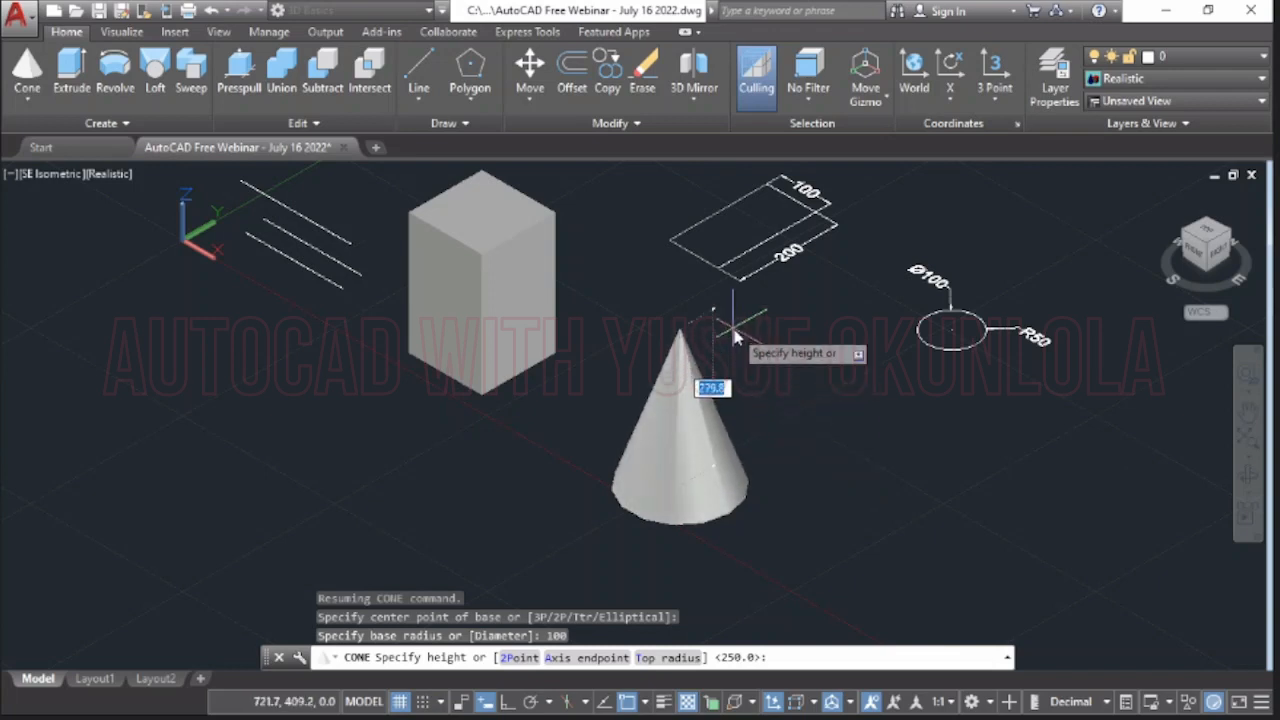
type("250")
key("Return")
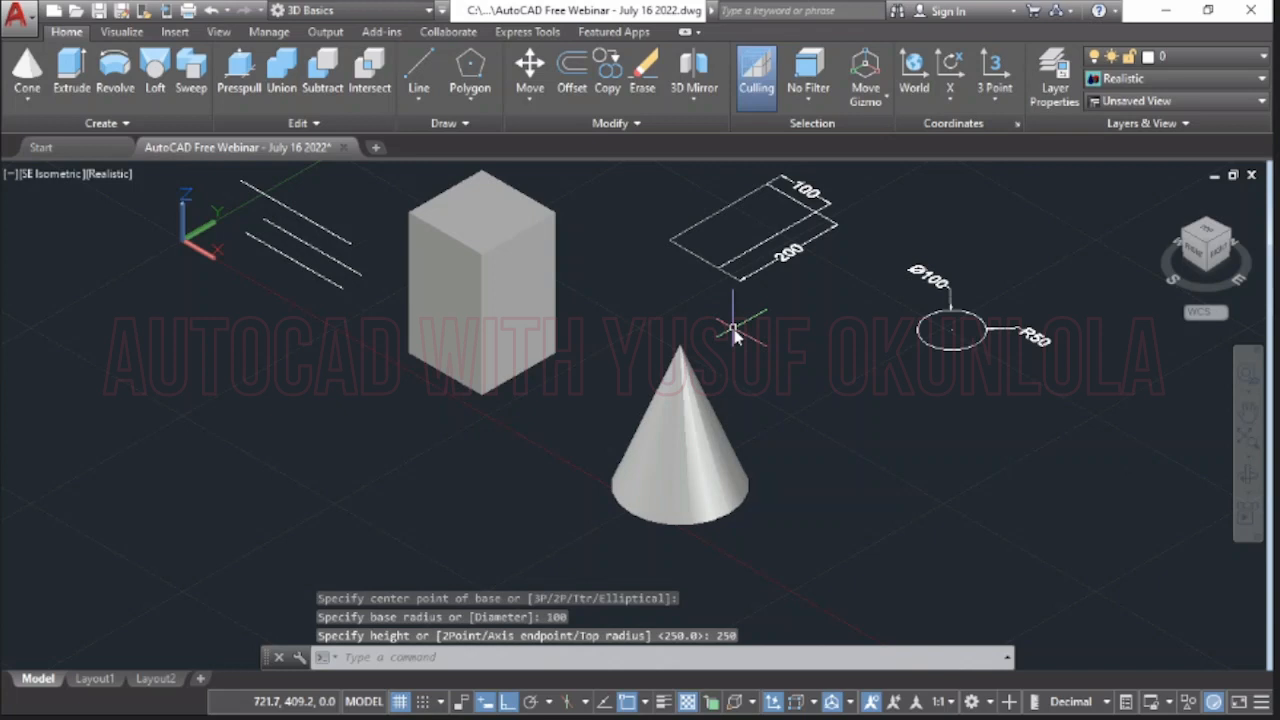
left_click(700, 450)
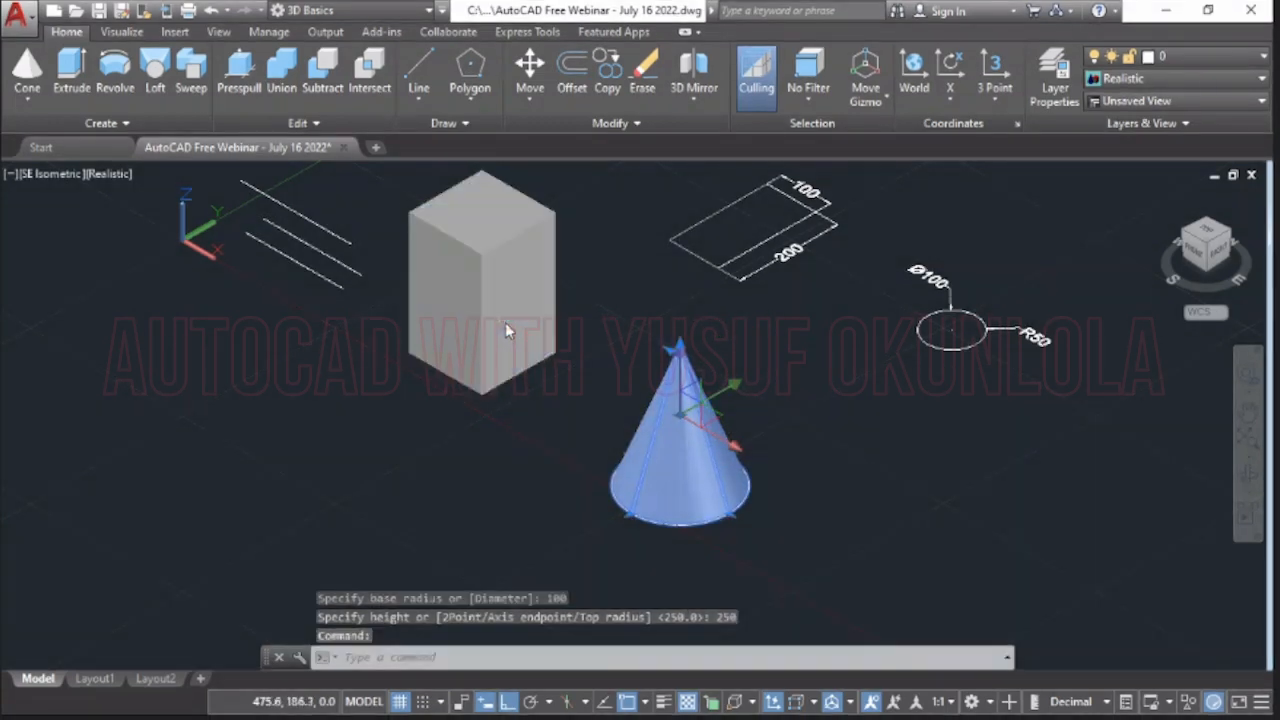
key("Escape")
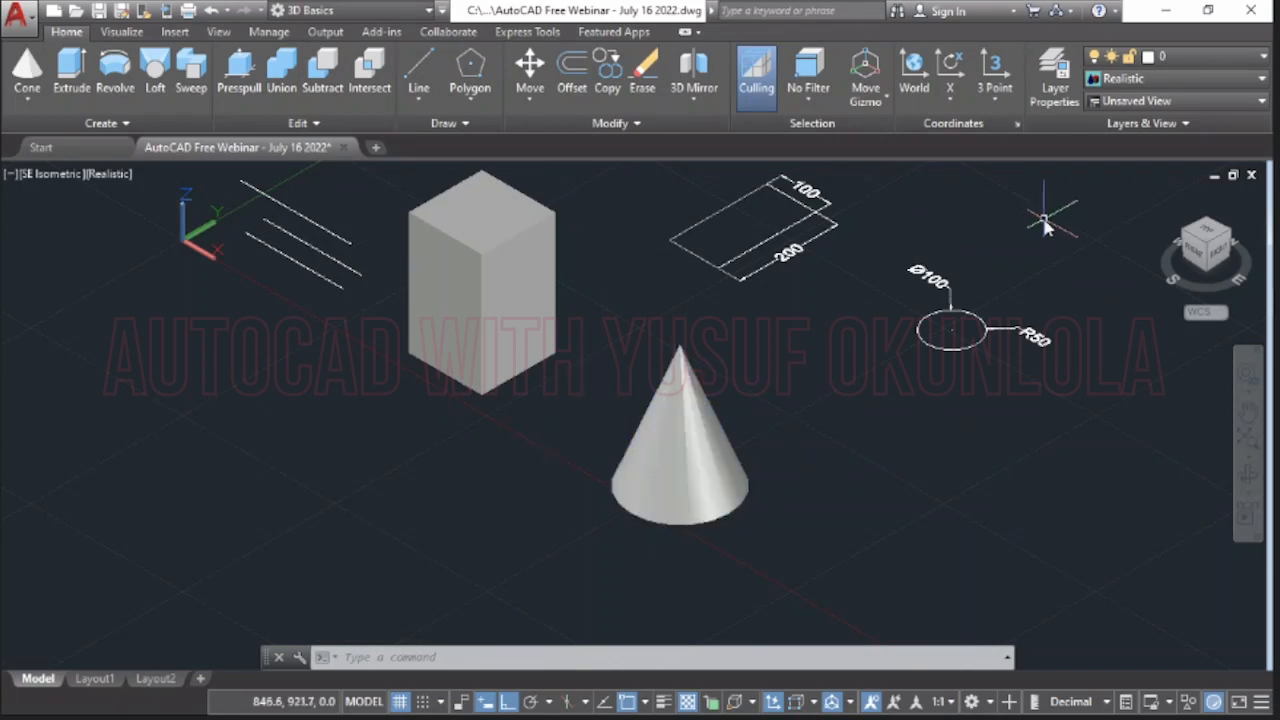
- Move the cone along the positive Y direction, from a point on its base edge to a spot beside the dimensioned circle
left_click(530, 72)
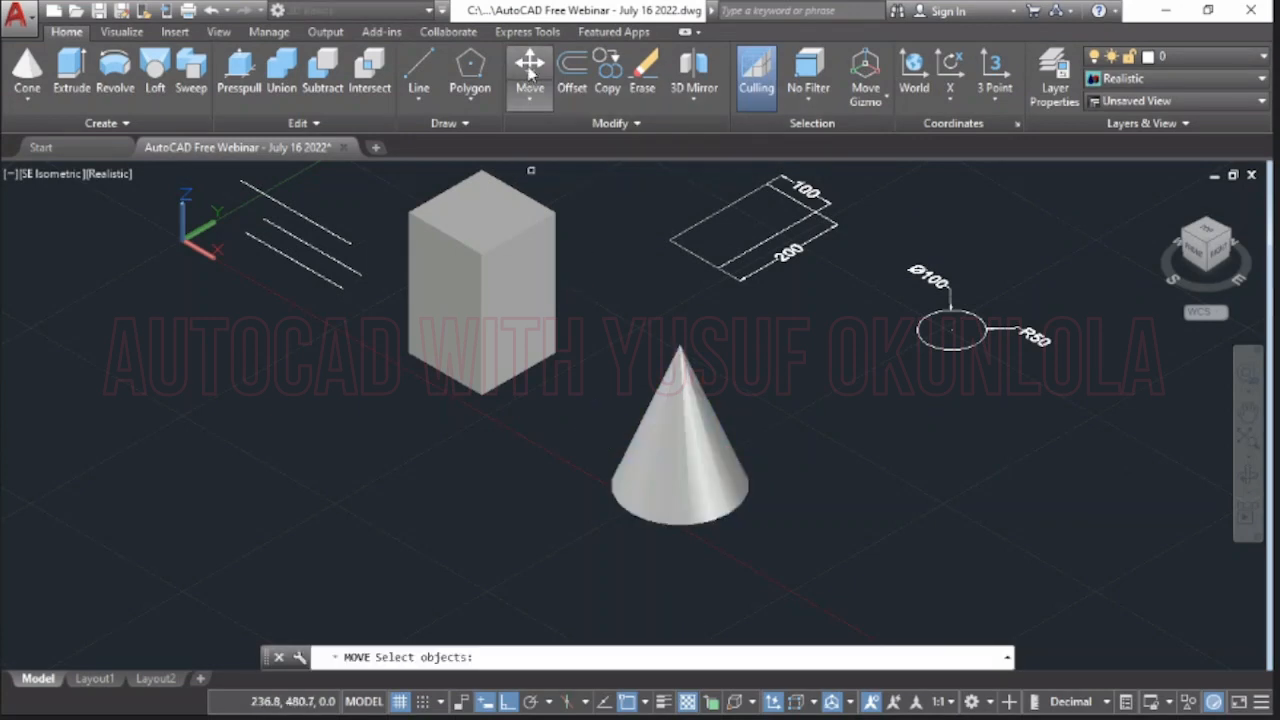
left_click(687, 444)
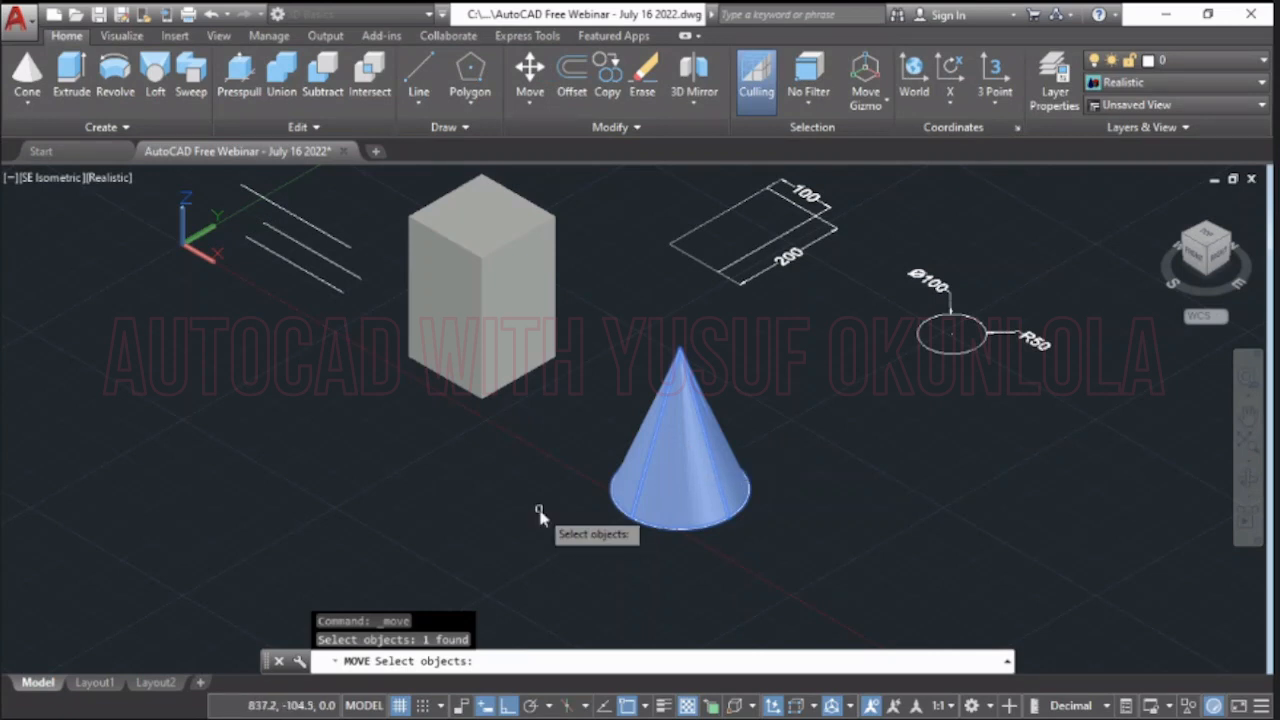
key("Return")
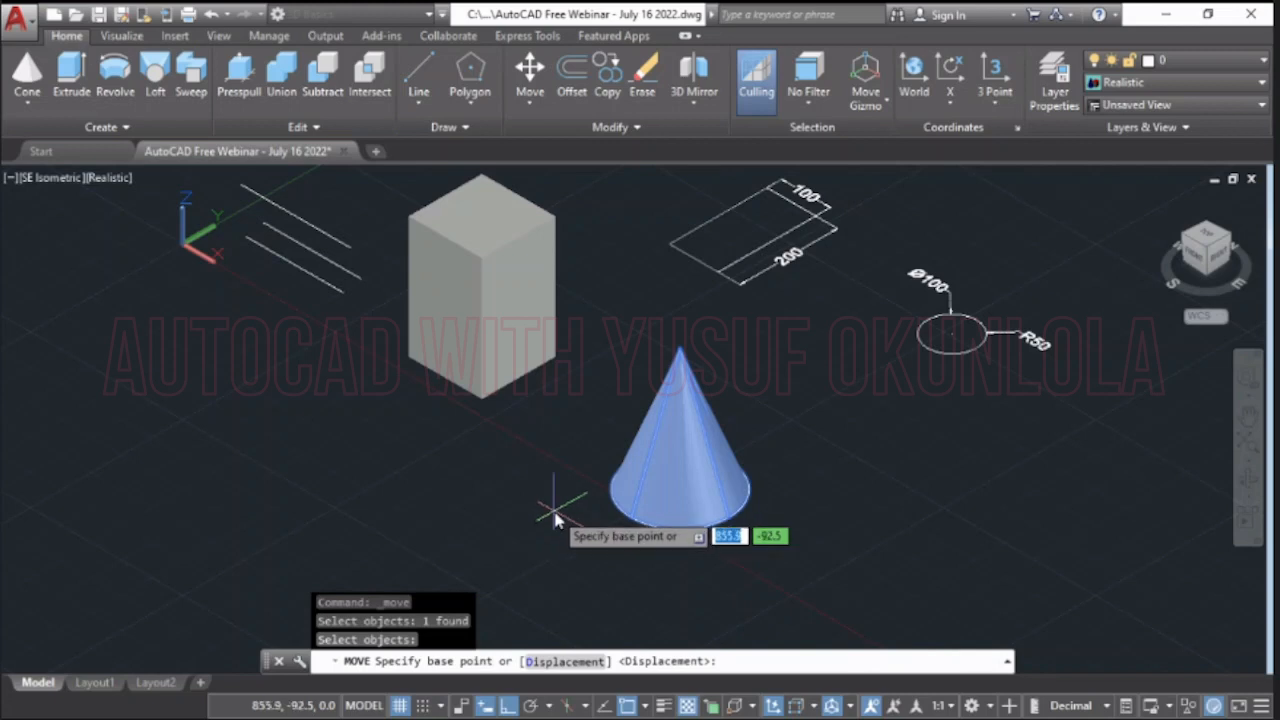
left_click(630, 517)
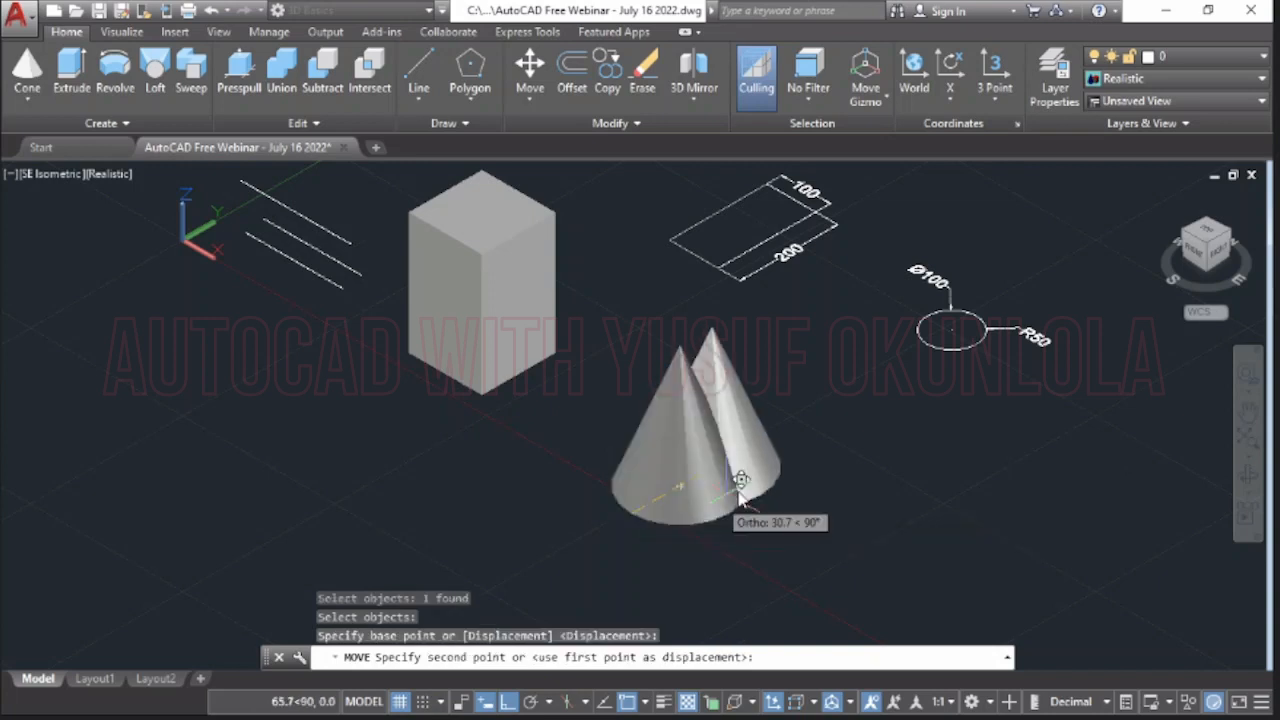
left_click(820, 452)
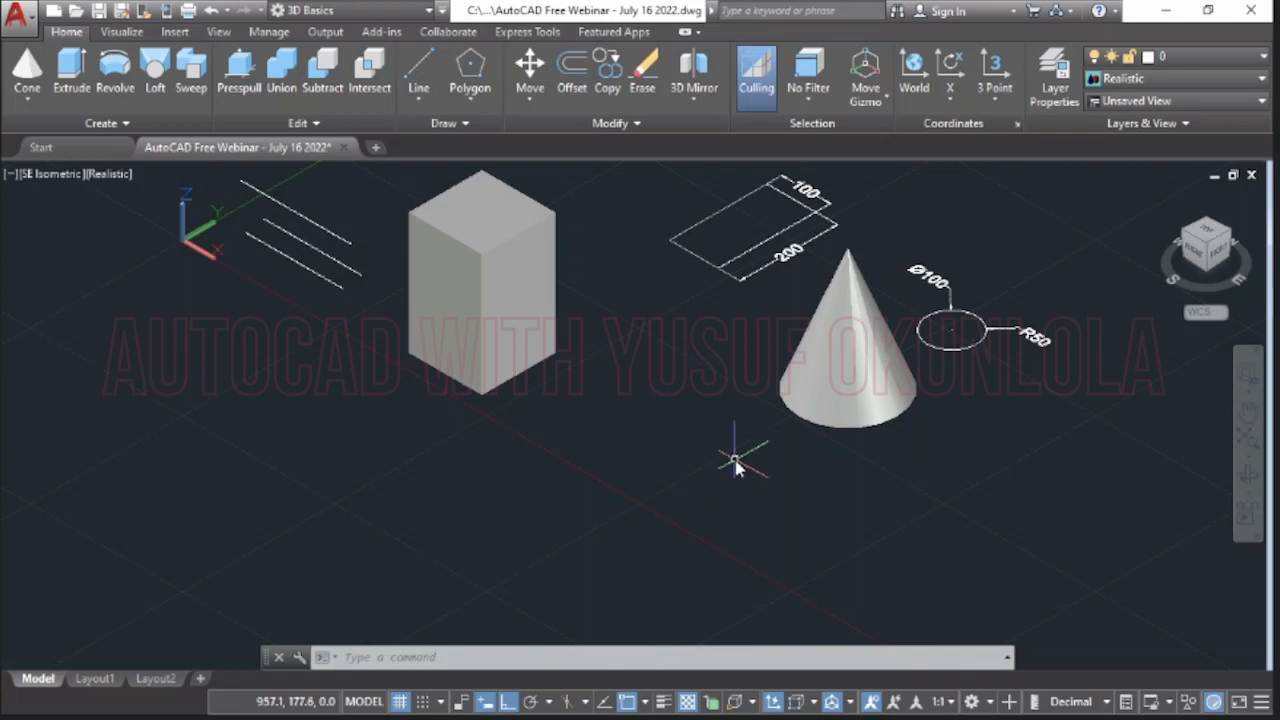
- Copy the cone twice in a row along the negative Y direction, with the first copy about 364 mm from the original
left_click(607, 80)
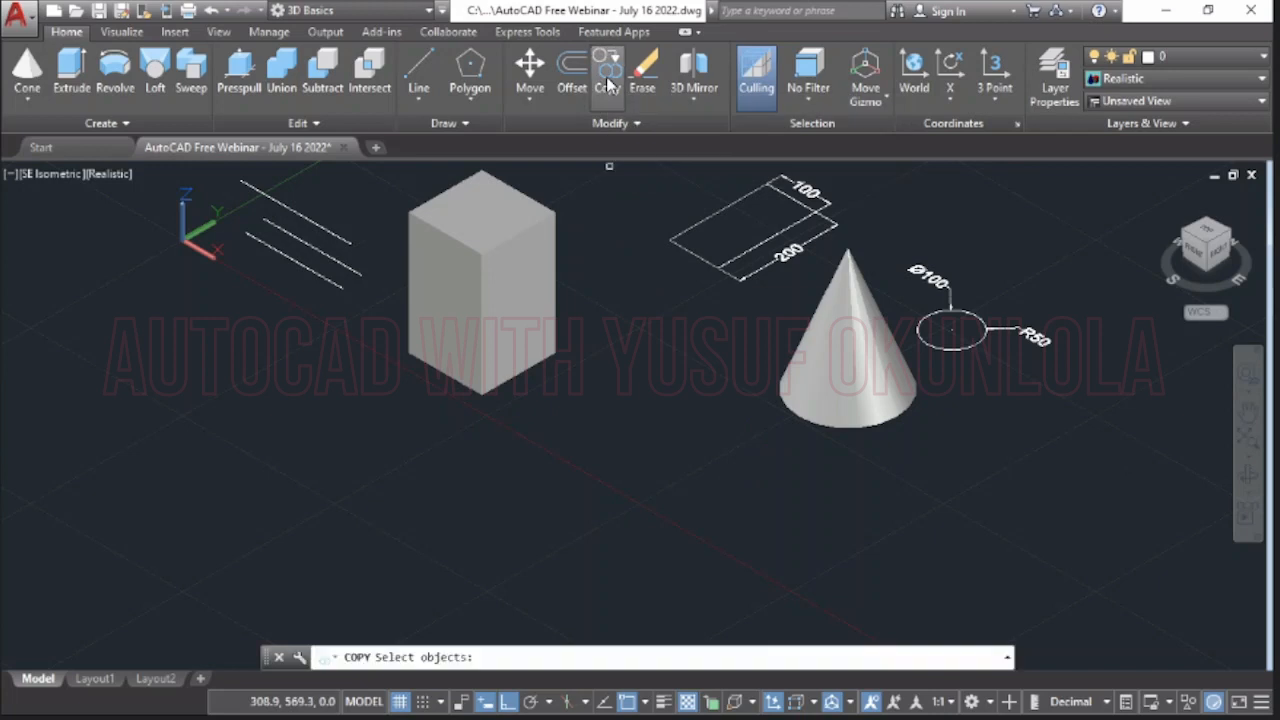
left_click(837, 381)
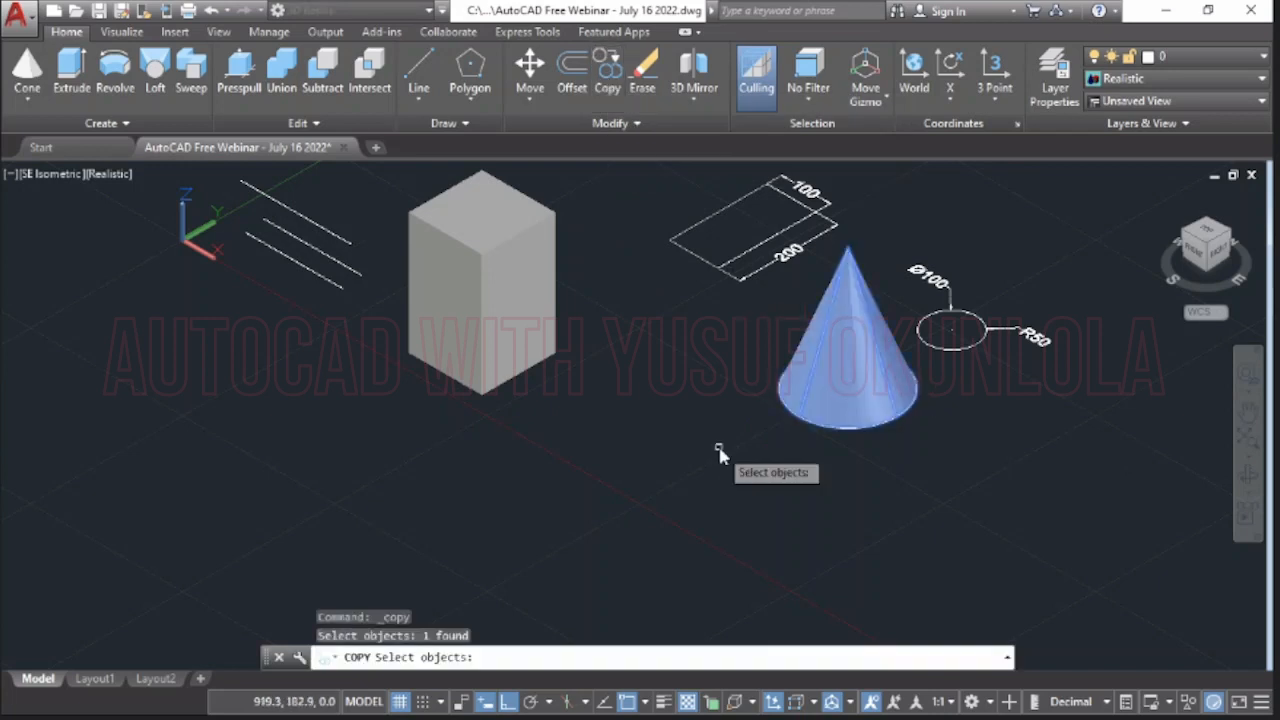
key("Return")
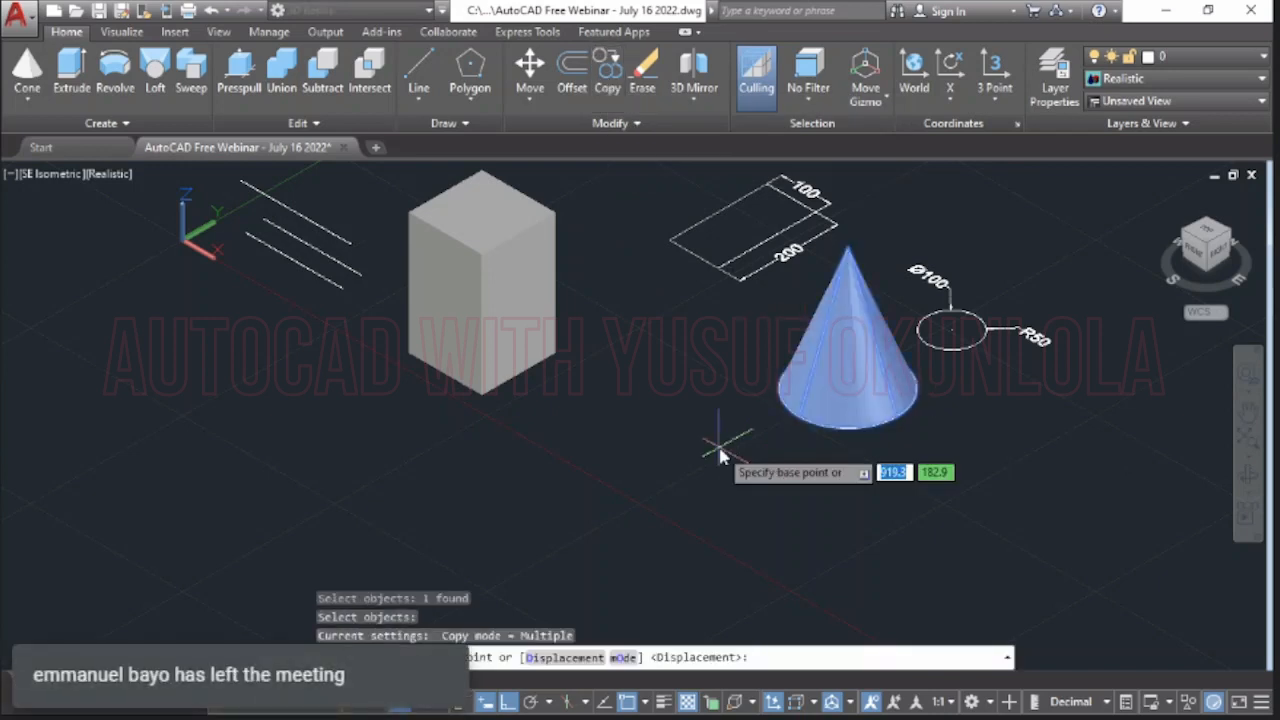
left_click(803, 428)
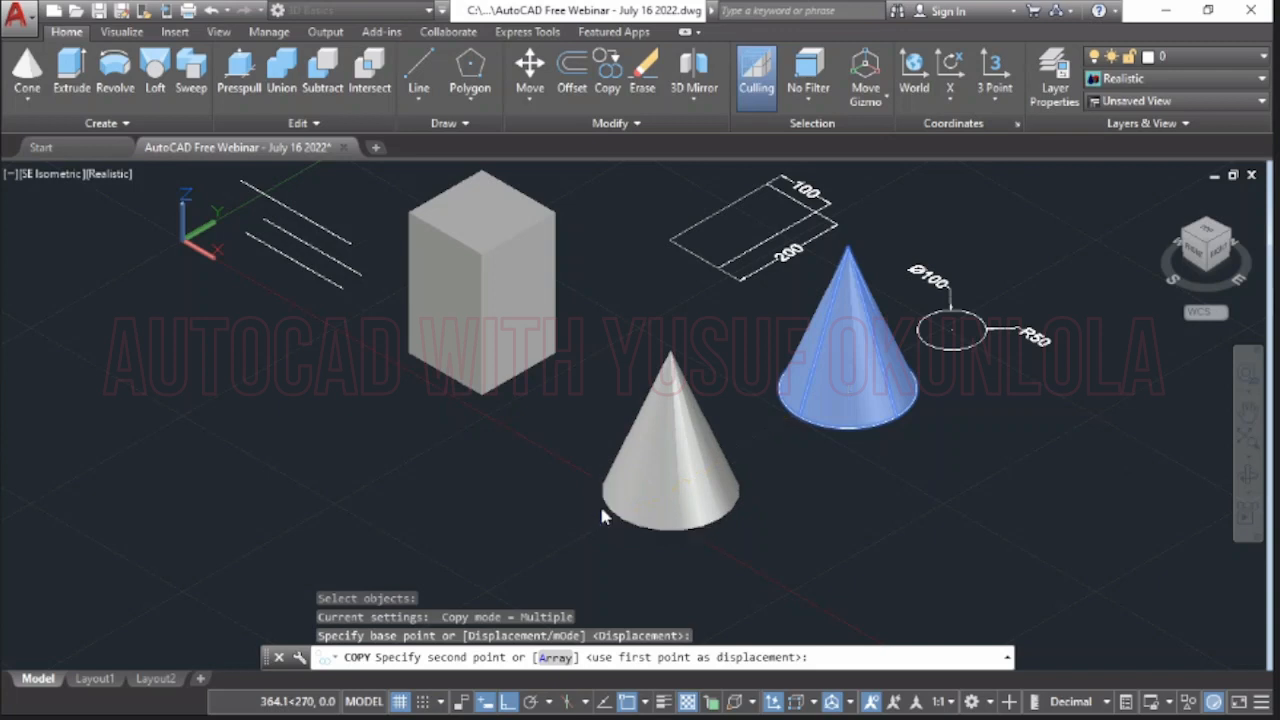
left_click(601, 512)
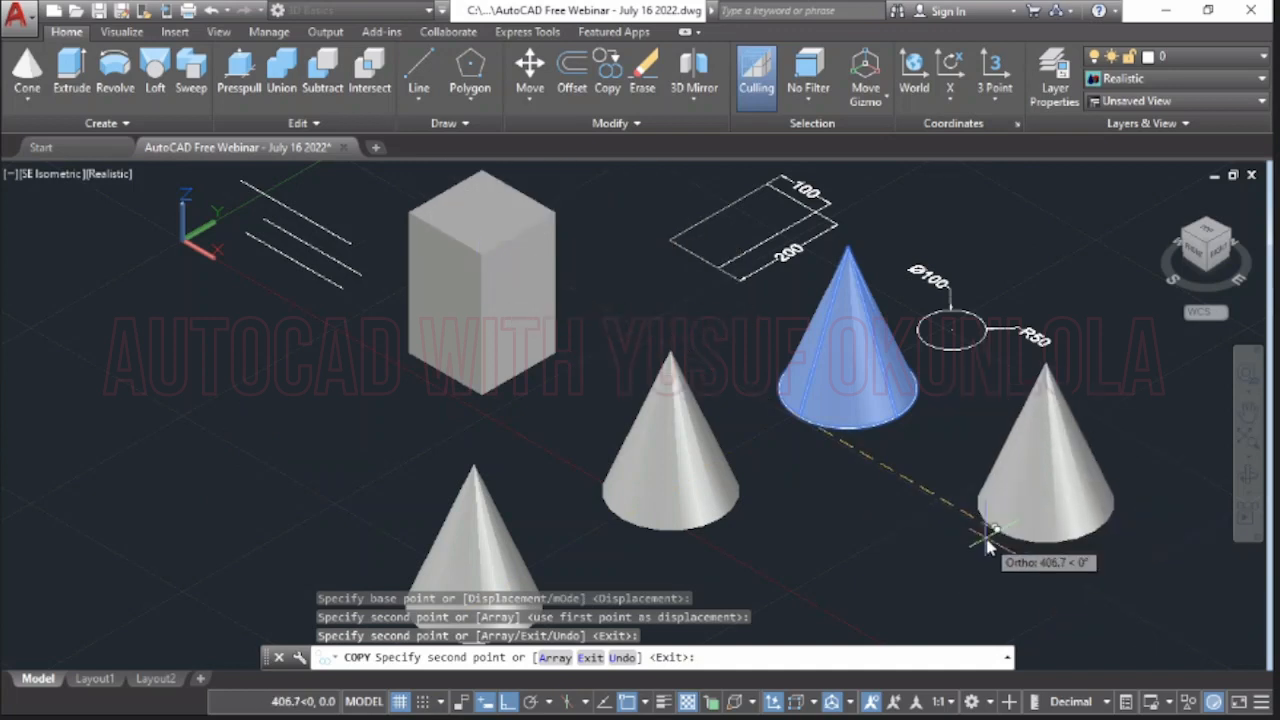
key("Escape")
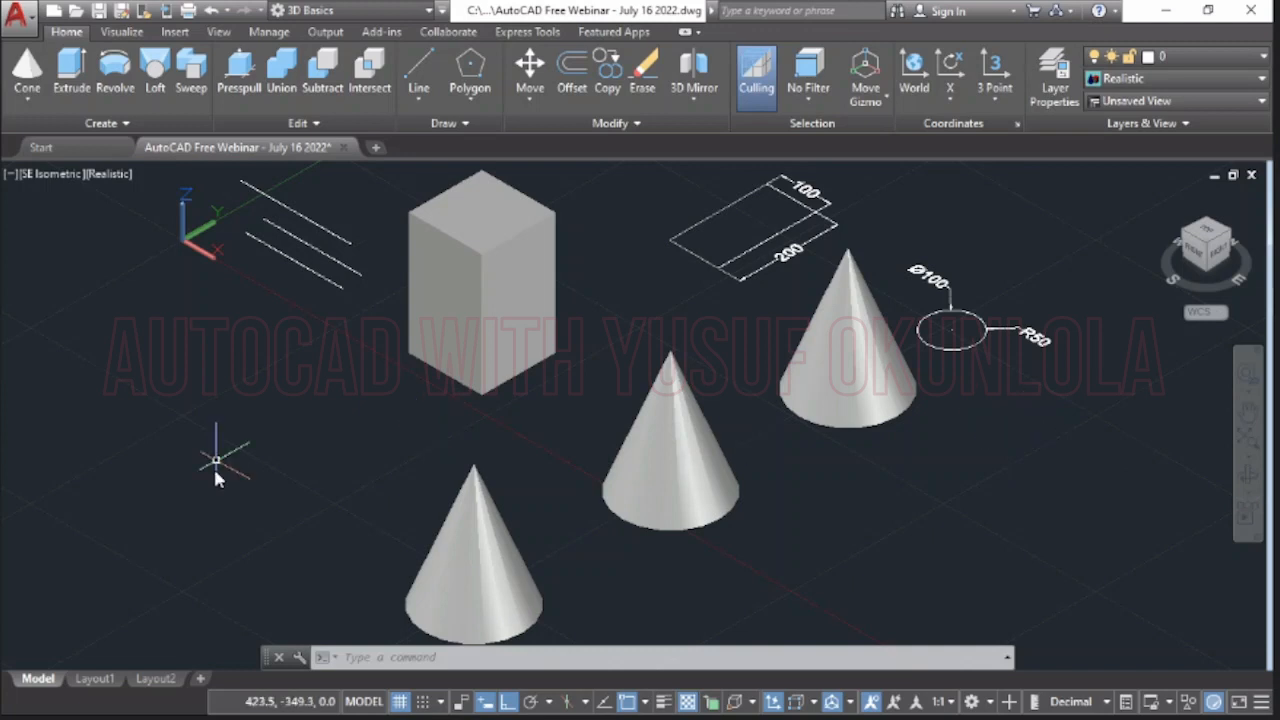
- Open Layout1, activate its viewport and zoom to All so the whole model fits in it
left_click(96, 679)
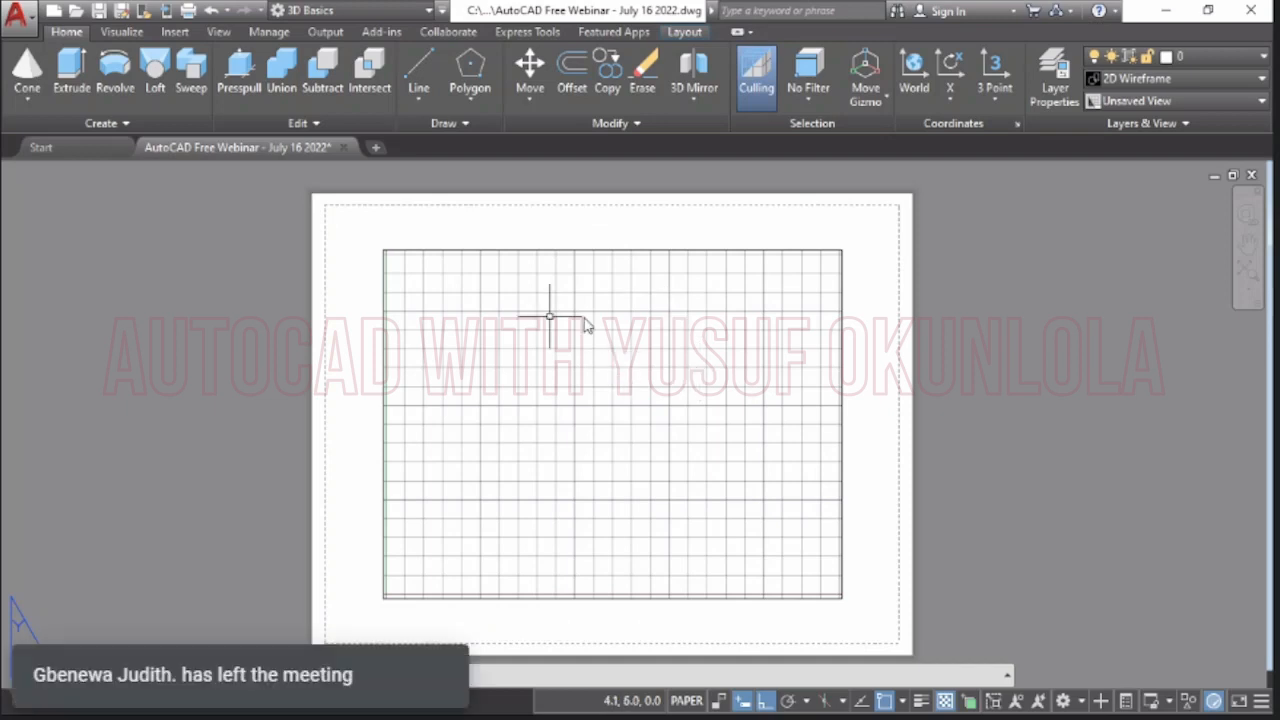
double_click(528, 396)
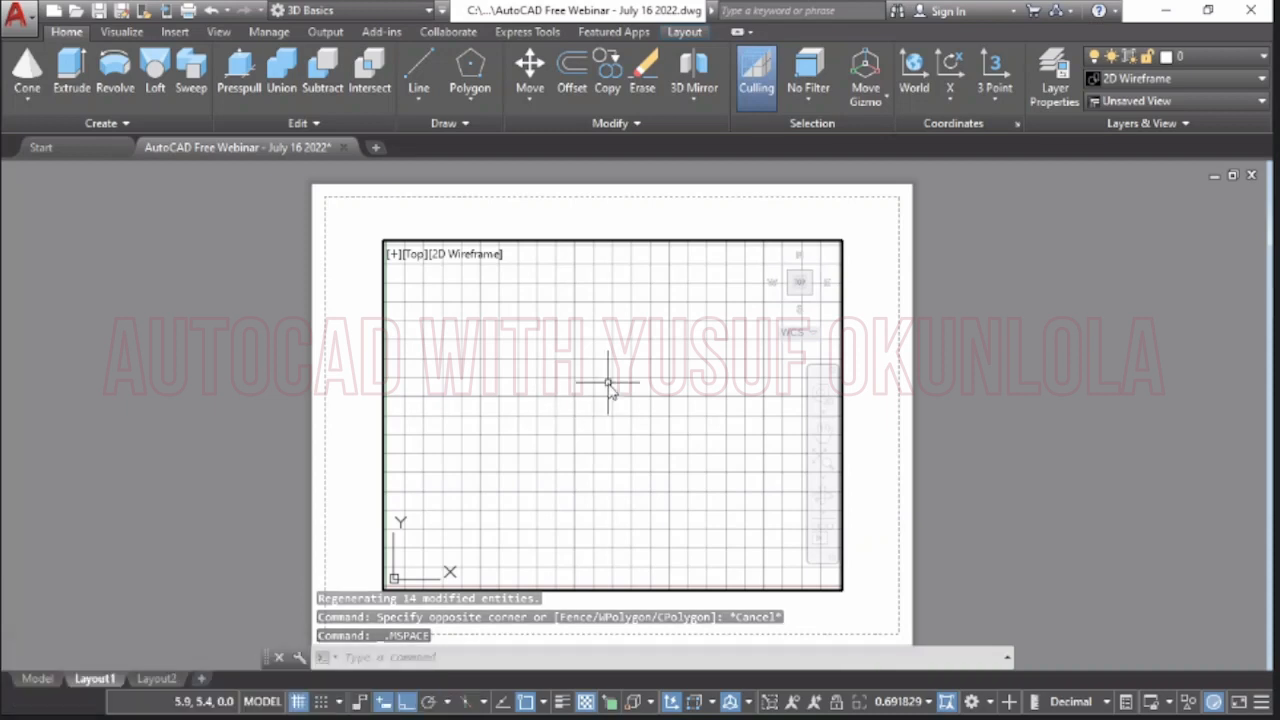
type("z")
key("Return")
type("a")
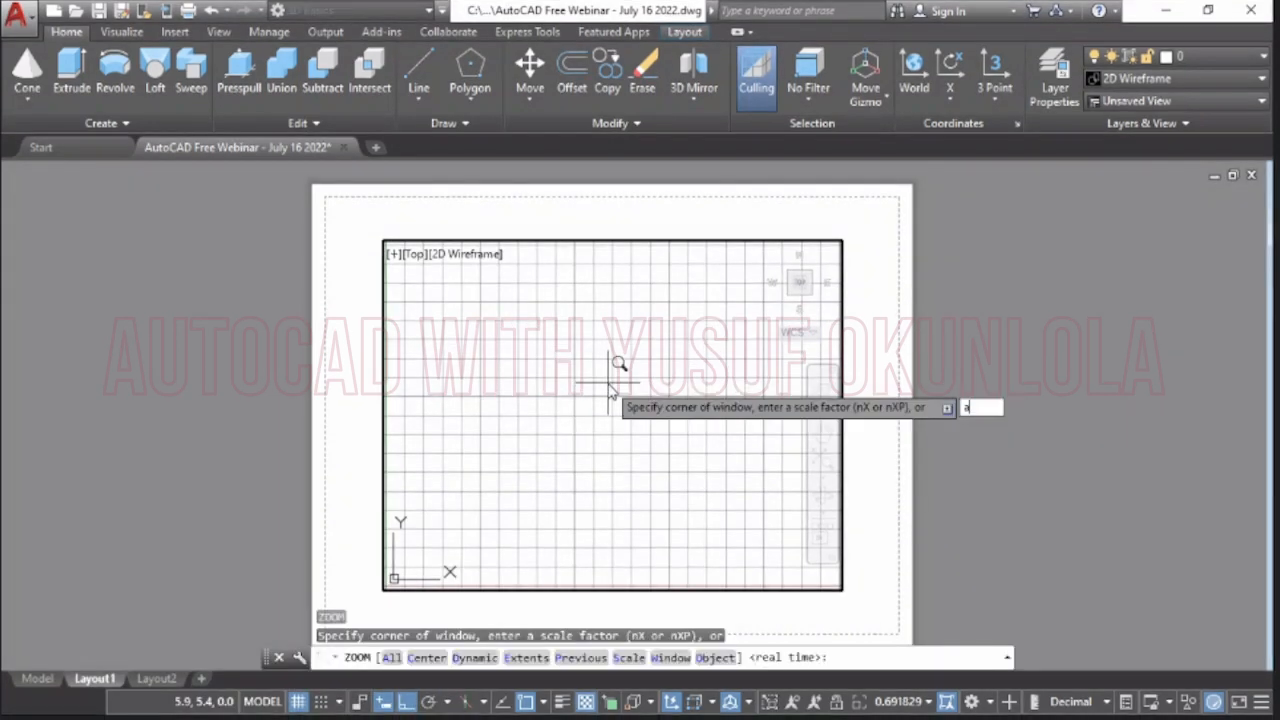
type("ll")
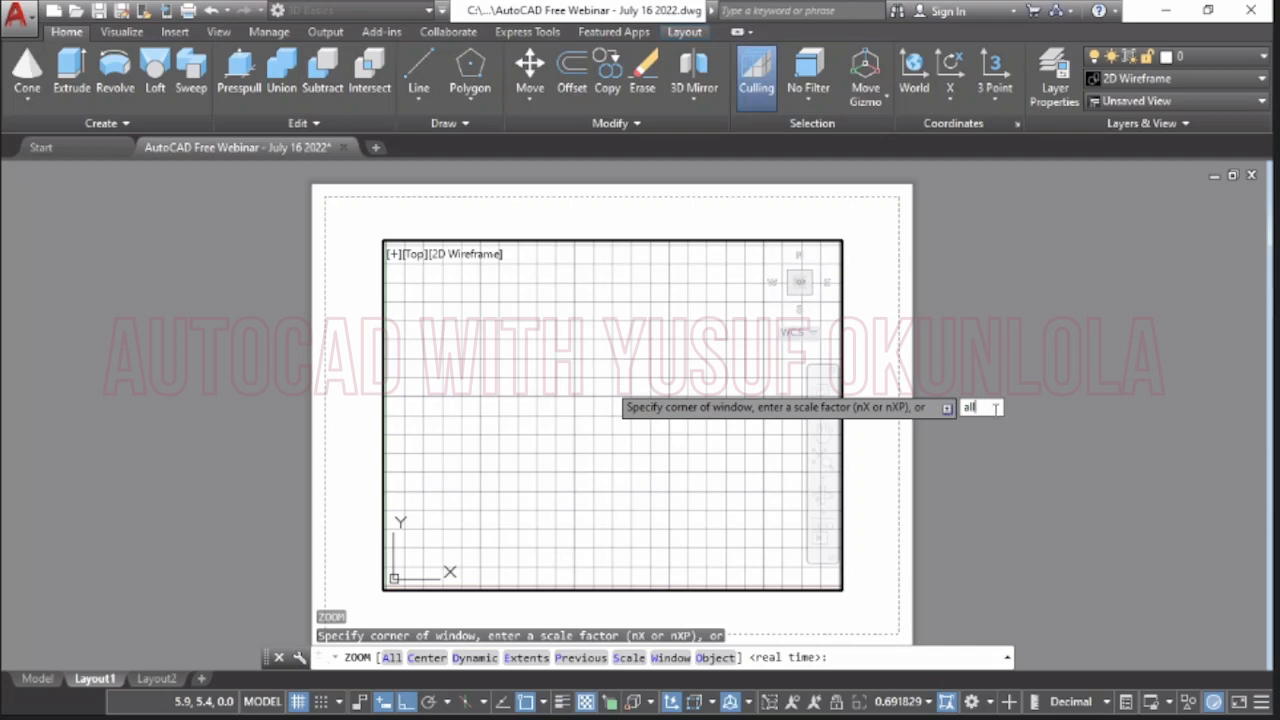
key("Return")
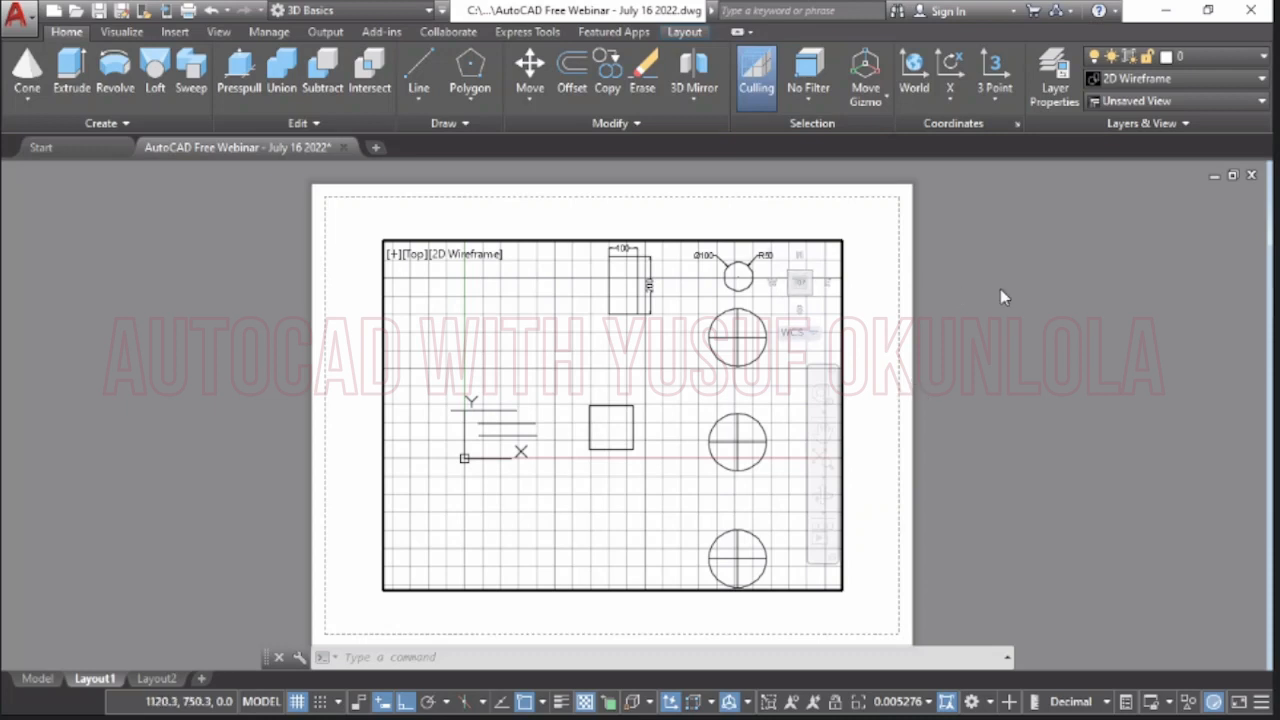
- Return Layout1 to paper space and erase its existing viewport
double_click(883, 230)
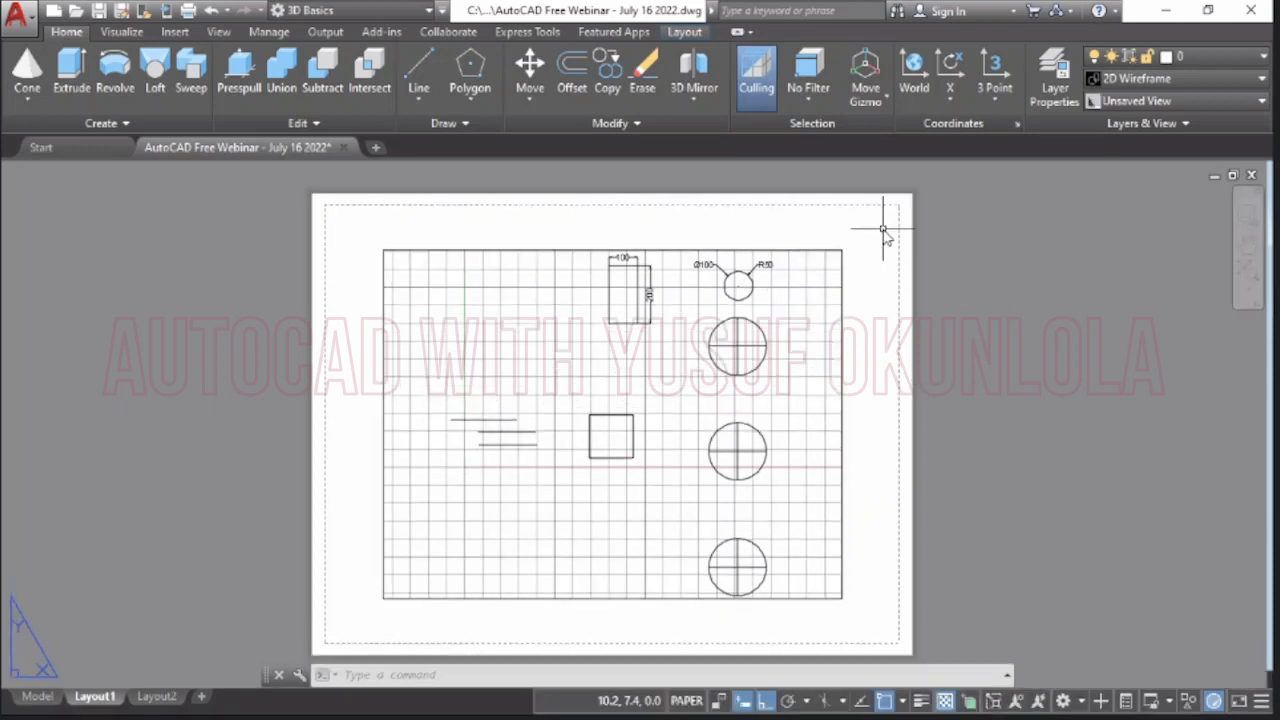
mouse_move(958, 350)
left_mouse_down()
mouse_move(837, 237)
mouse_move(366, 186)
mouse_move(161, 470)
left_mouse_up()
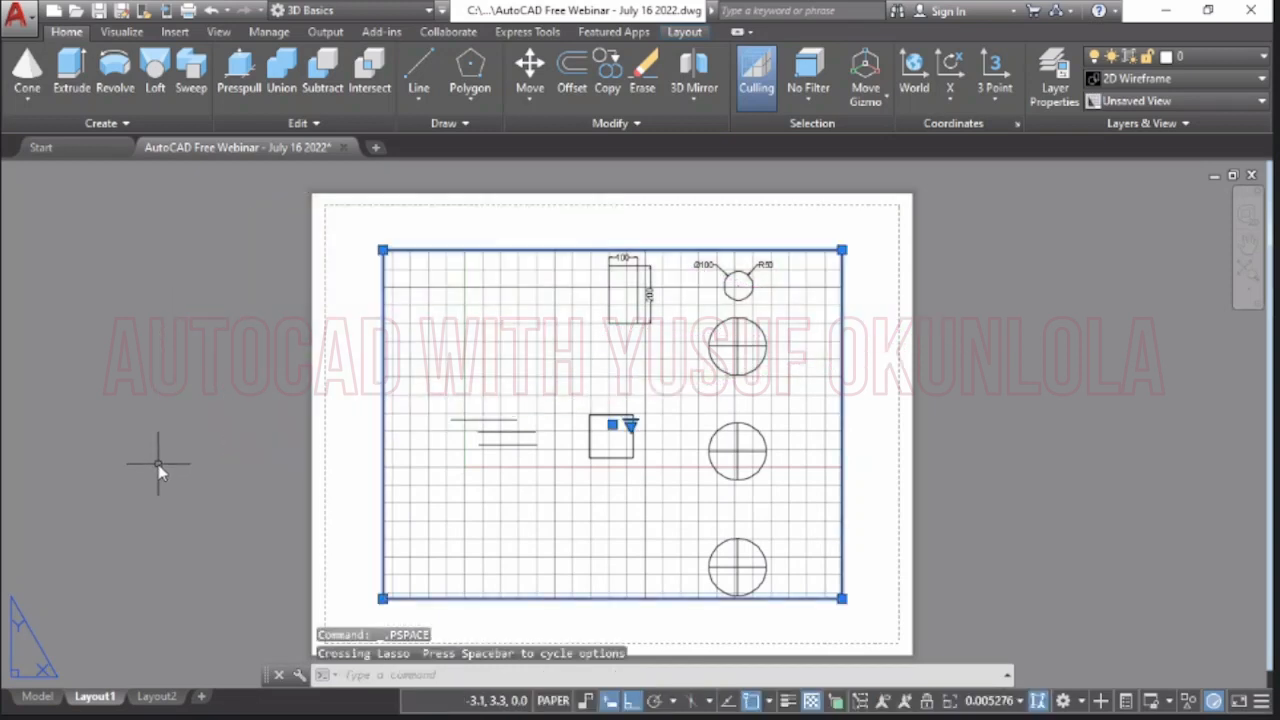
key("Delete")
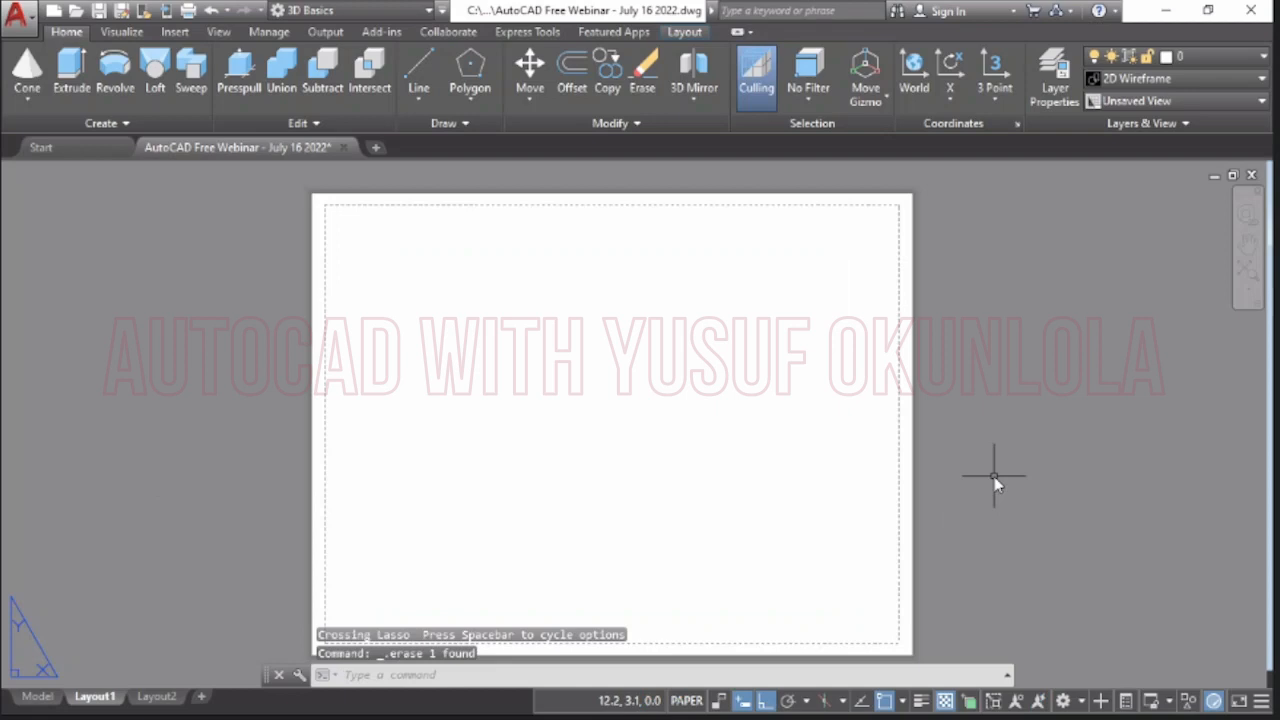
type("viewport")
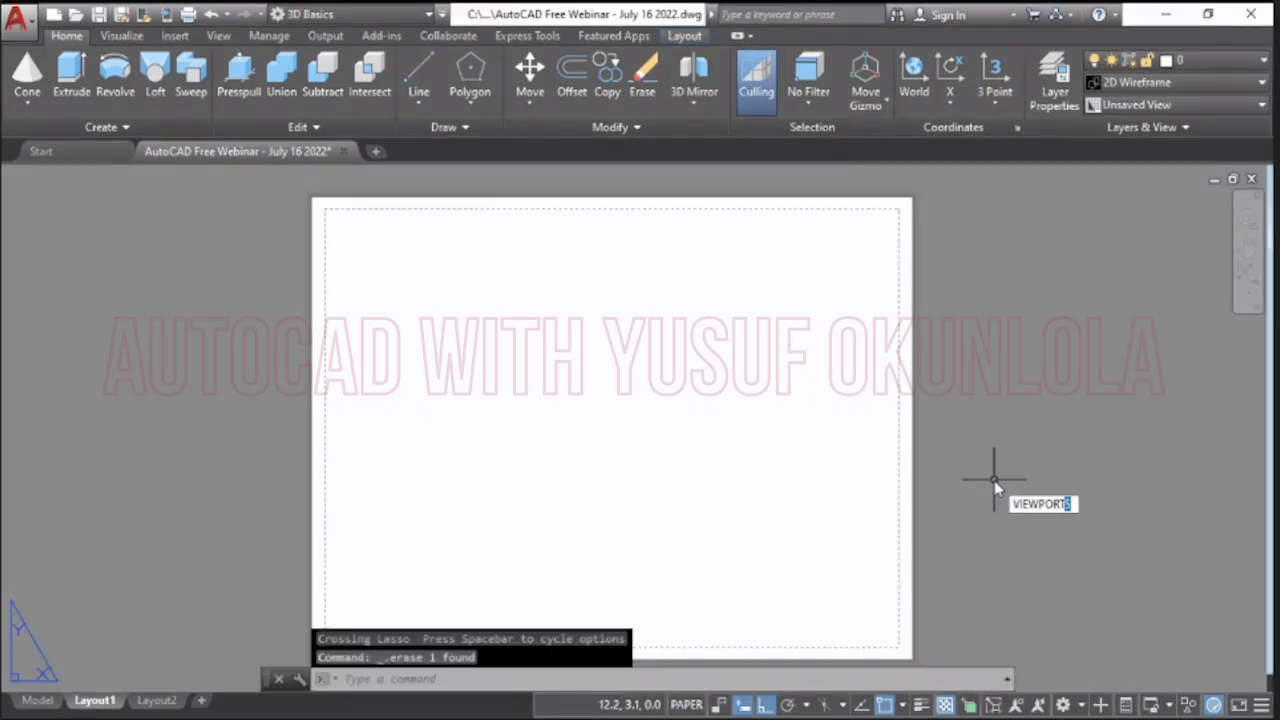
key("Return")
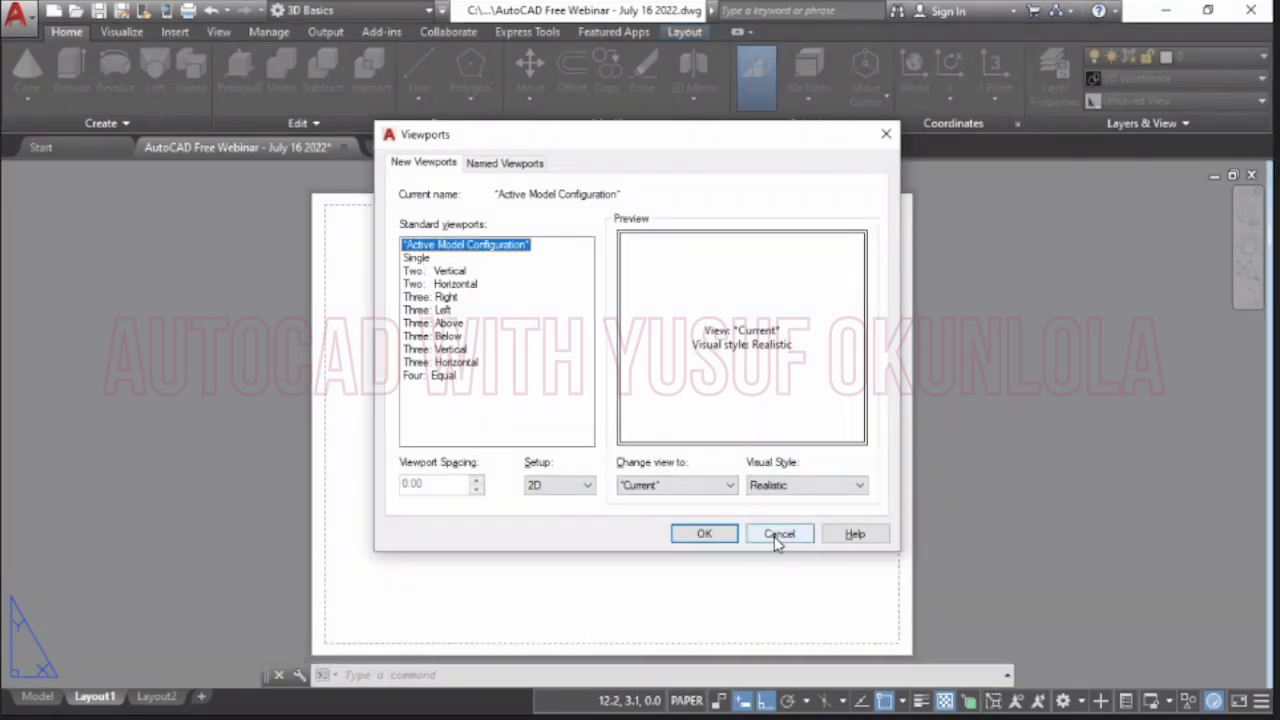
left_click(776, 537)
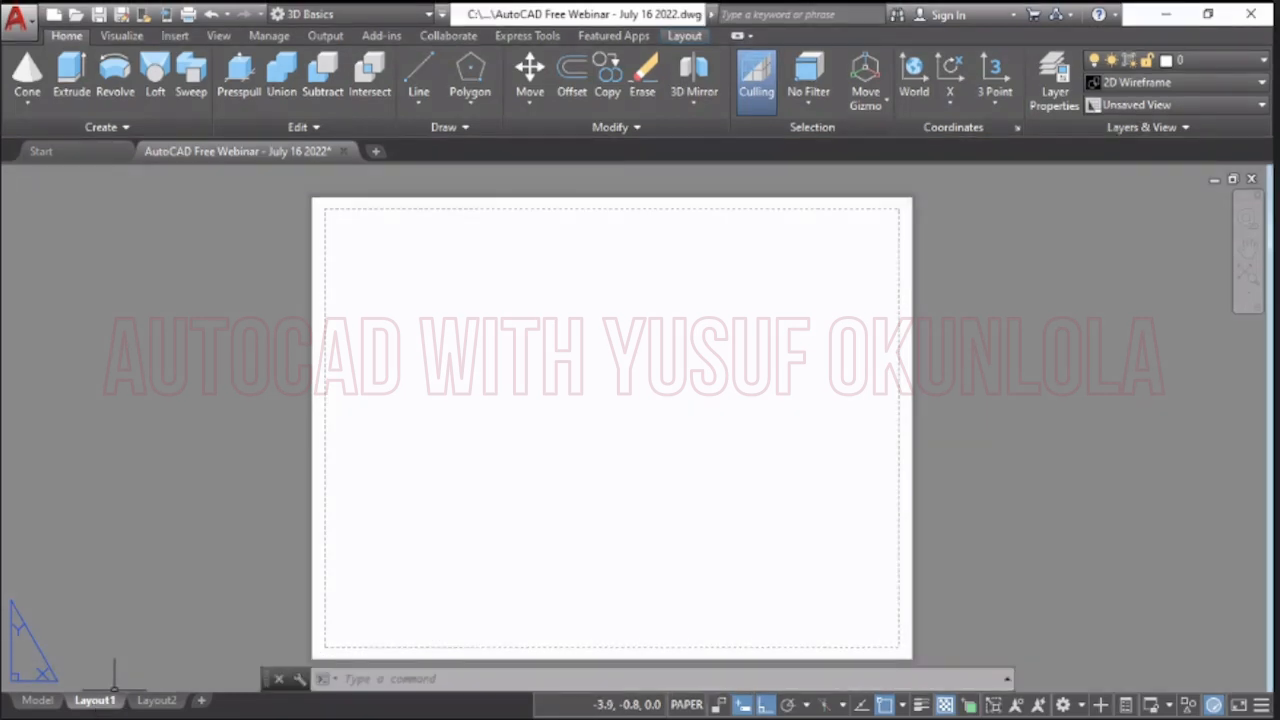
- Modify Layout1's page setup to use the DWG To PDF.pc3 plotter with ISO full bleed A4 (297.00 x 210.00 MM) paper
right_click(95, 700)
left_click(143, 567)
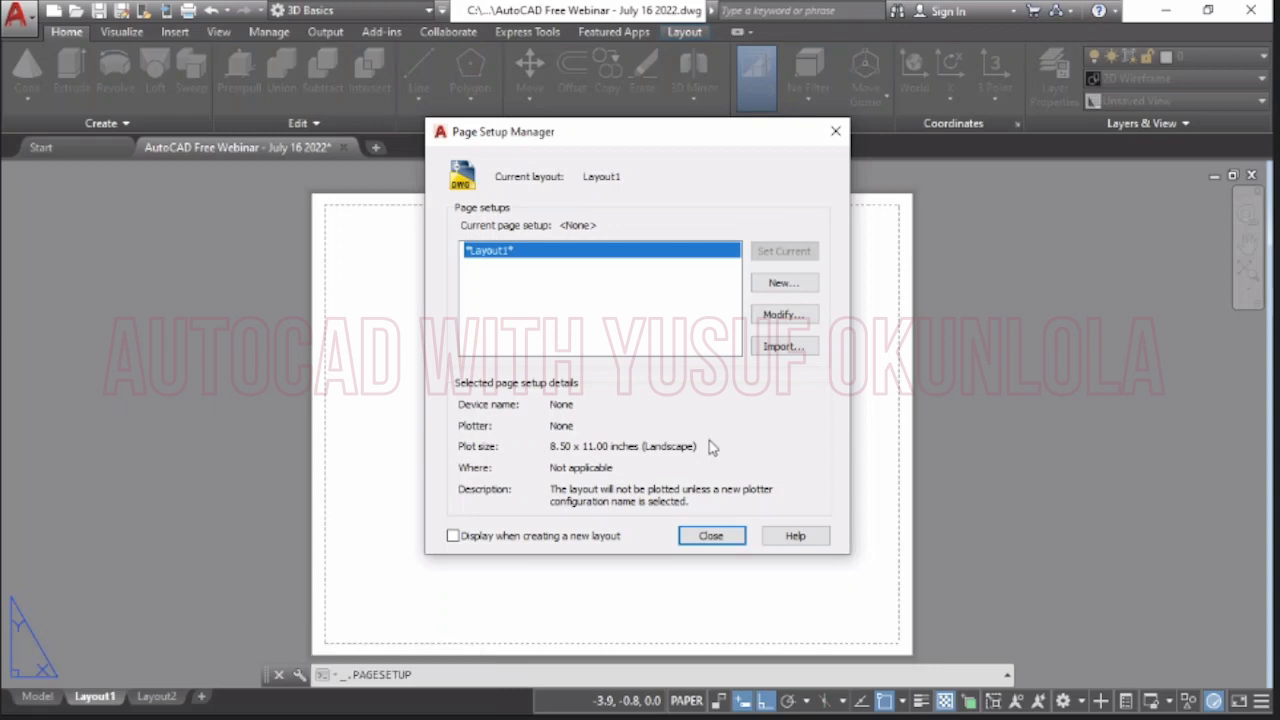
left_click(779, 318)
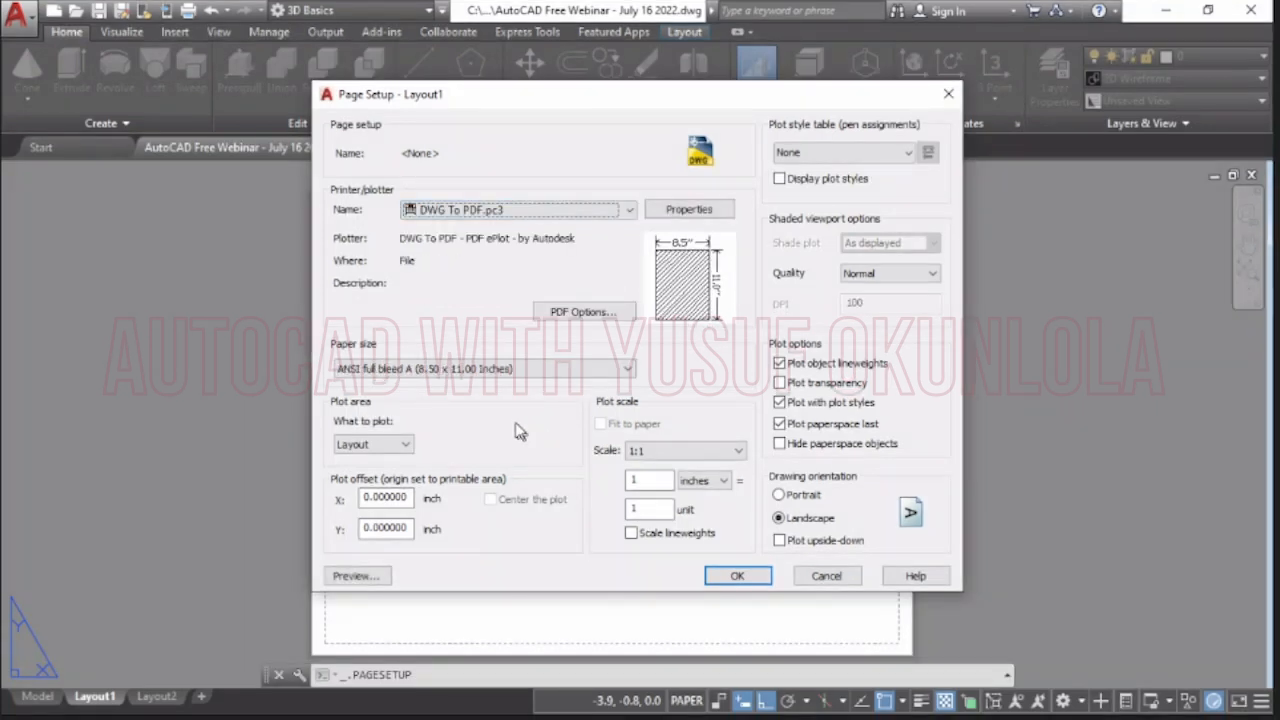
left_click(535, 371)
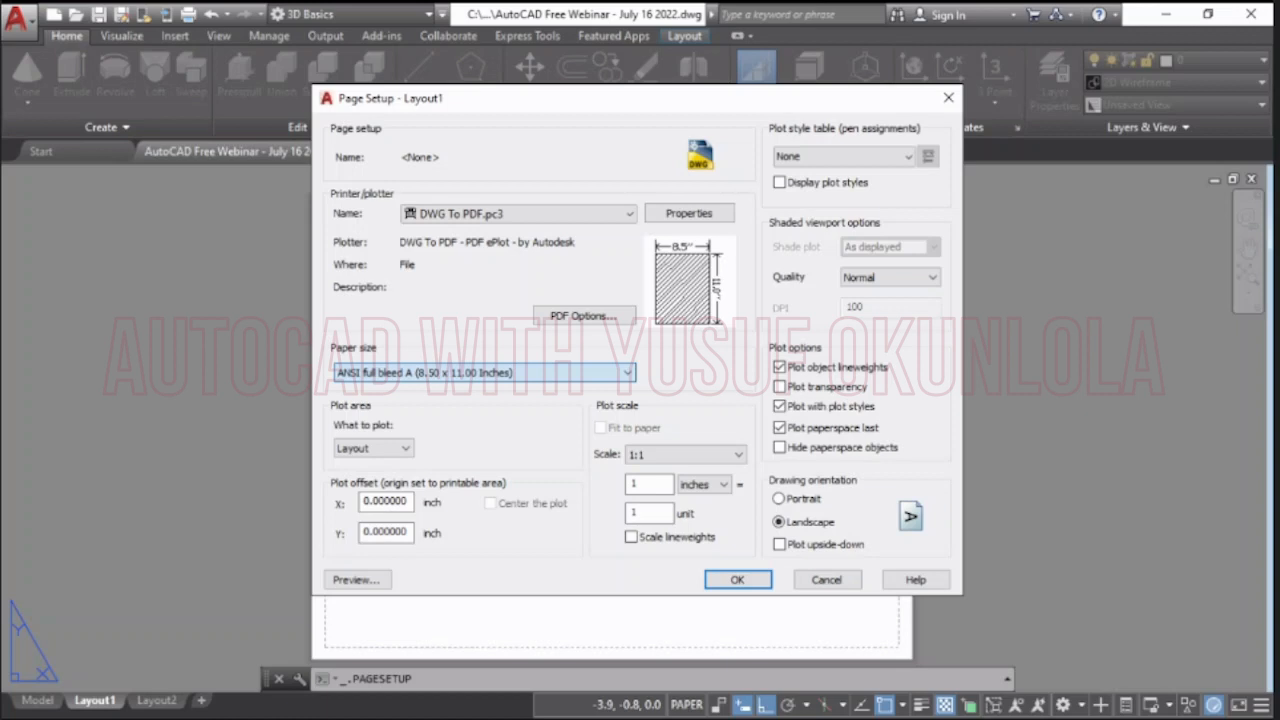
left_click(527, 216)
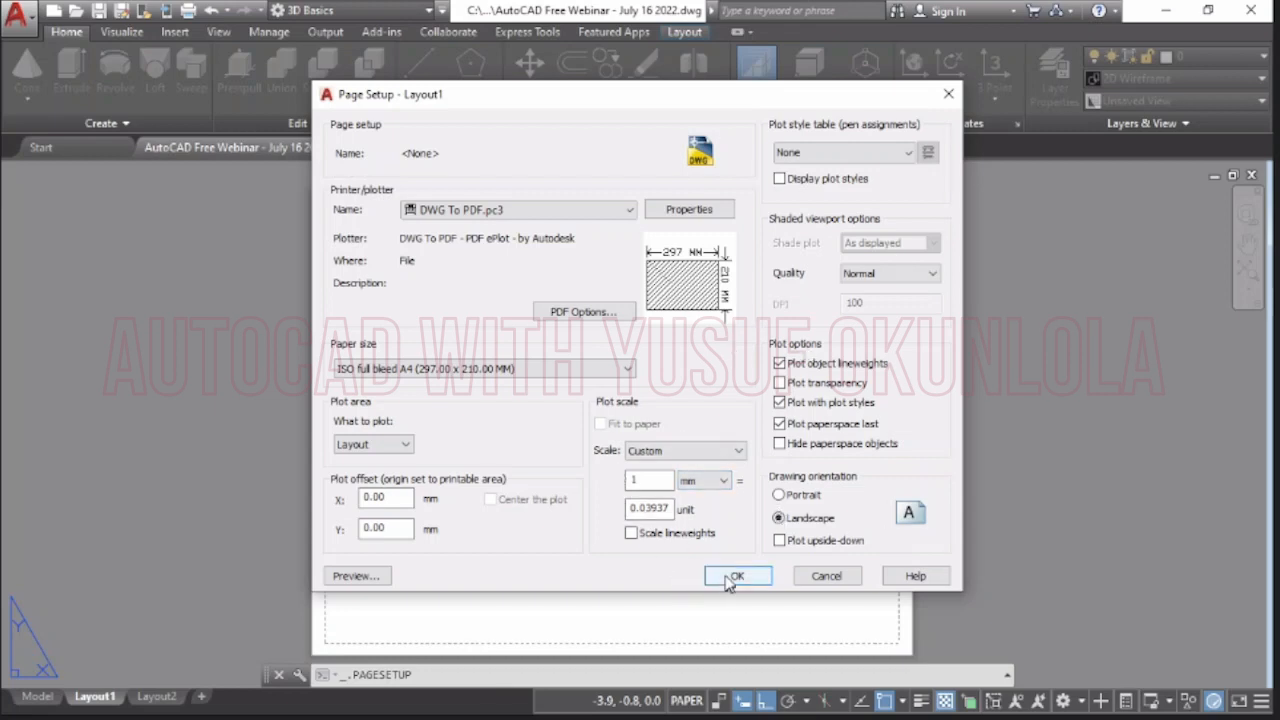
- Preview the empty Layout1 sheet, accept the modified page setup and close the Page Setup Manager
left_click(352, 576)
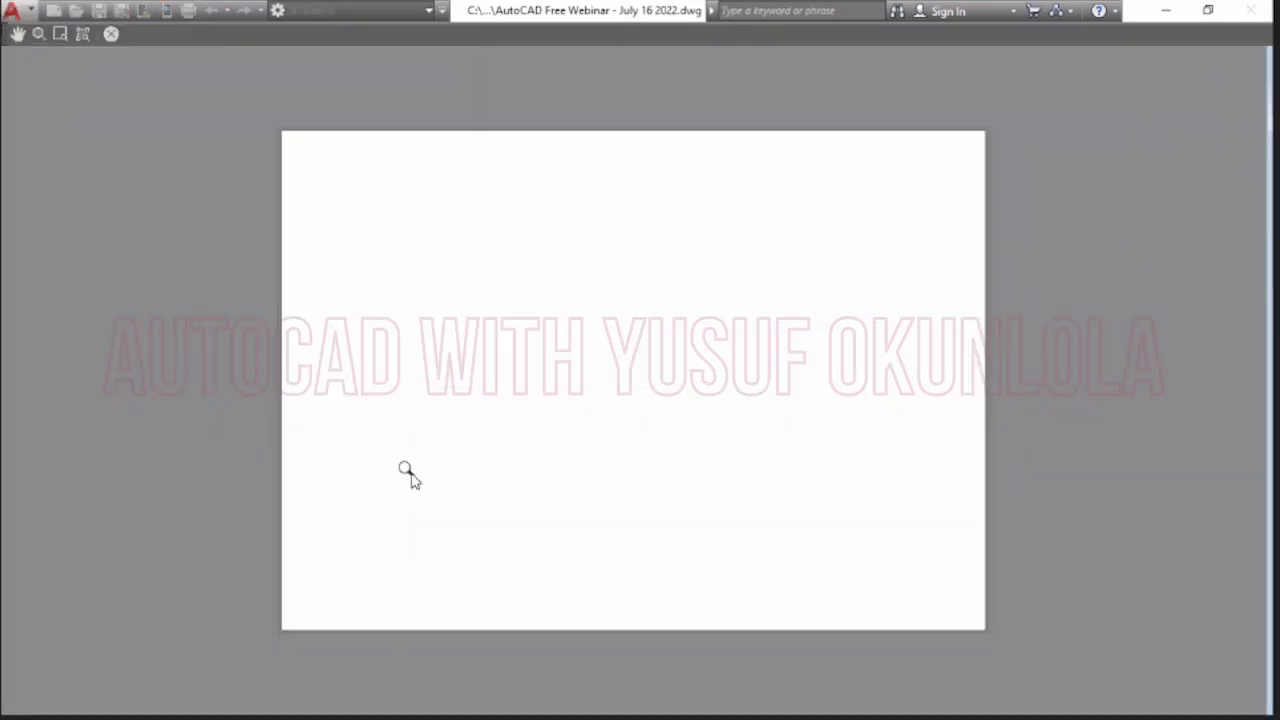
left_click(112, 34)
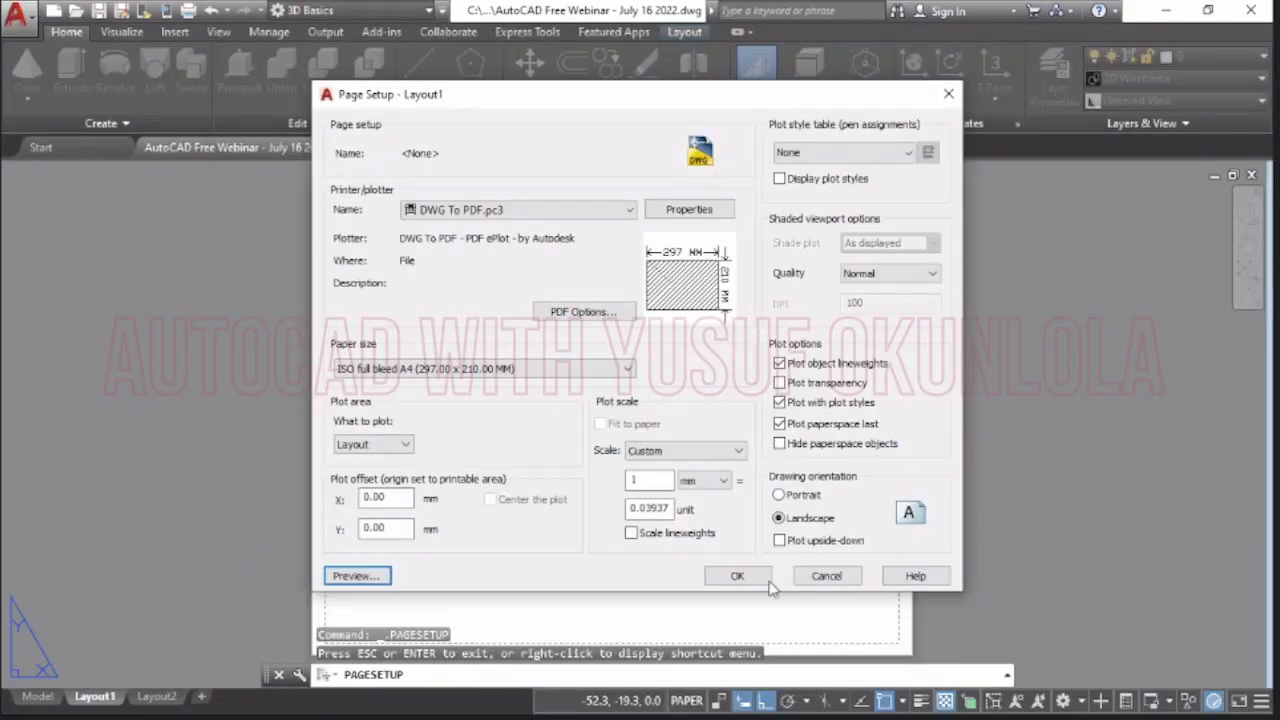
left_click(737, 577)
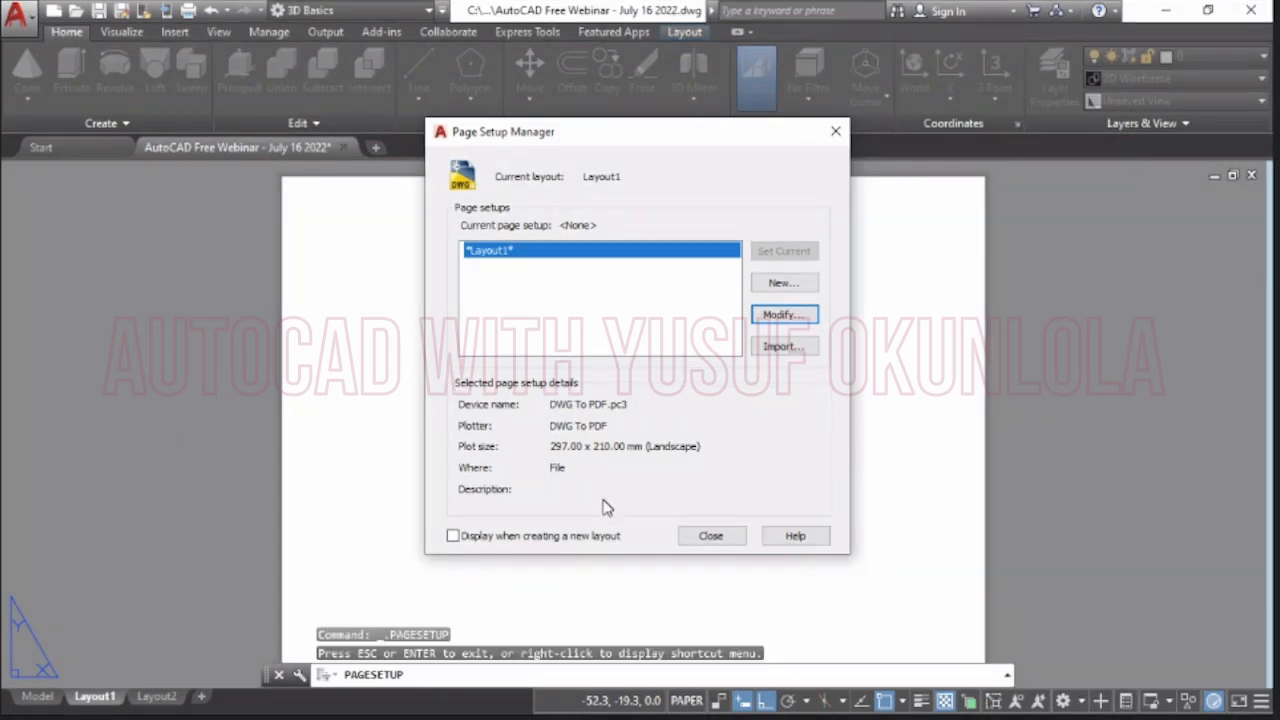
left_click(713, 545)
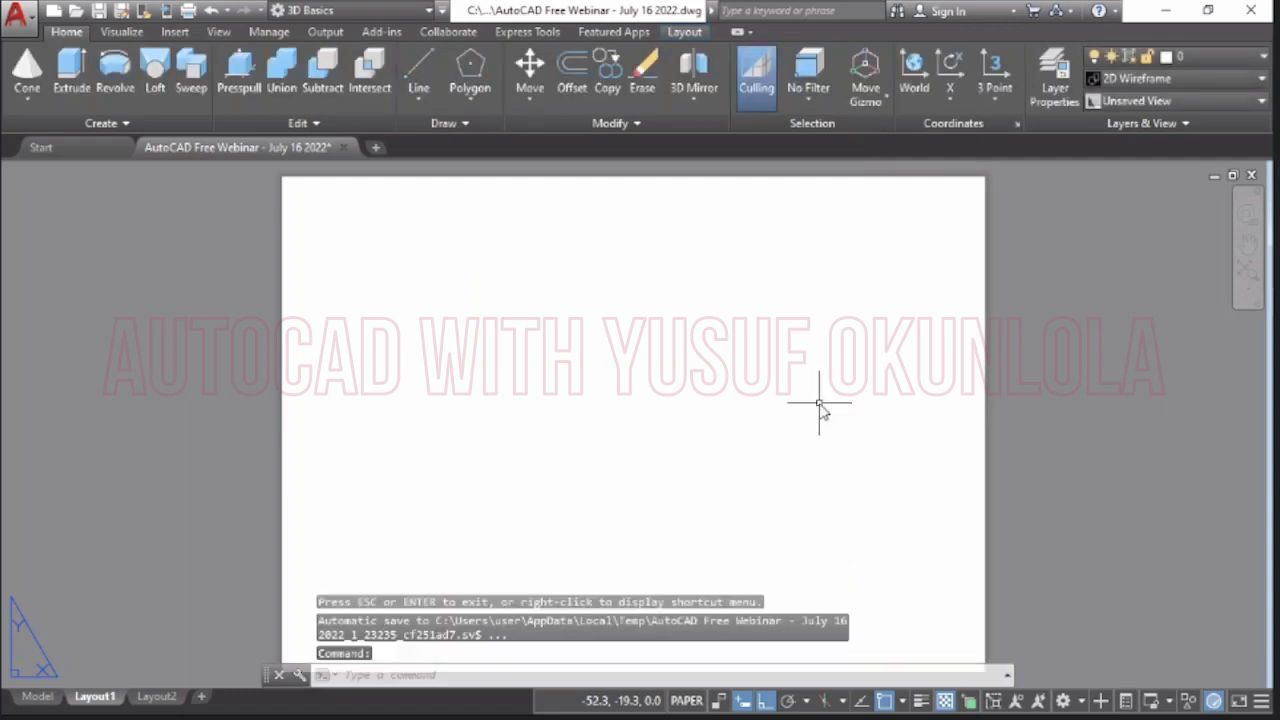
- Create a Single viewport with the 3D setup through VPORTS and fit it to the whole Layout1 sheet
type("V")
key("BackSpace")
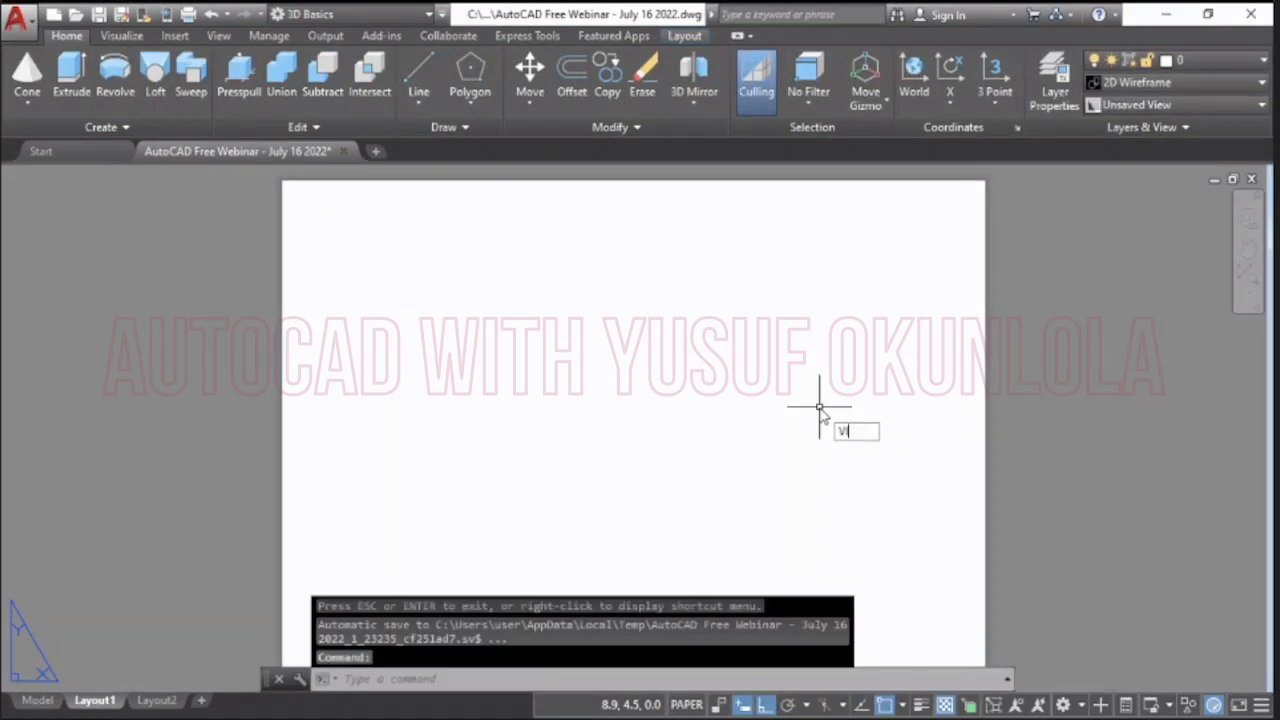
type("PORTS")
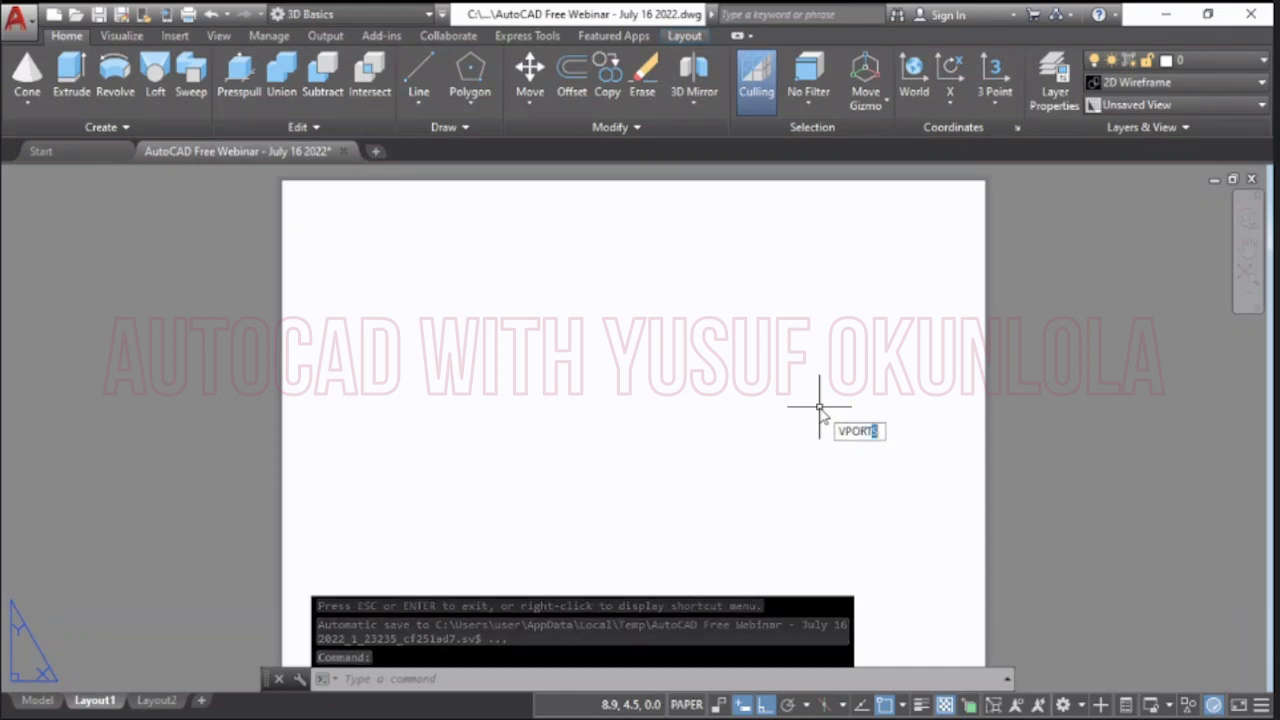
key("Return")
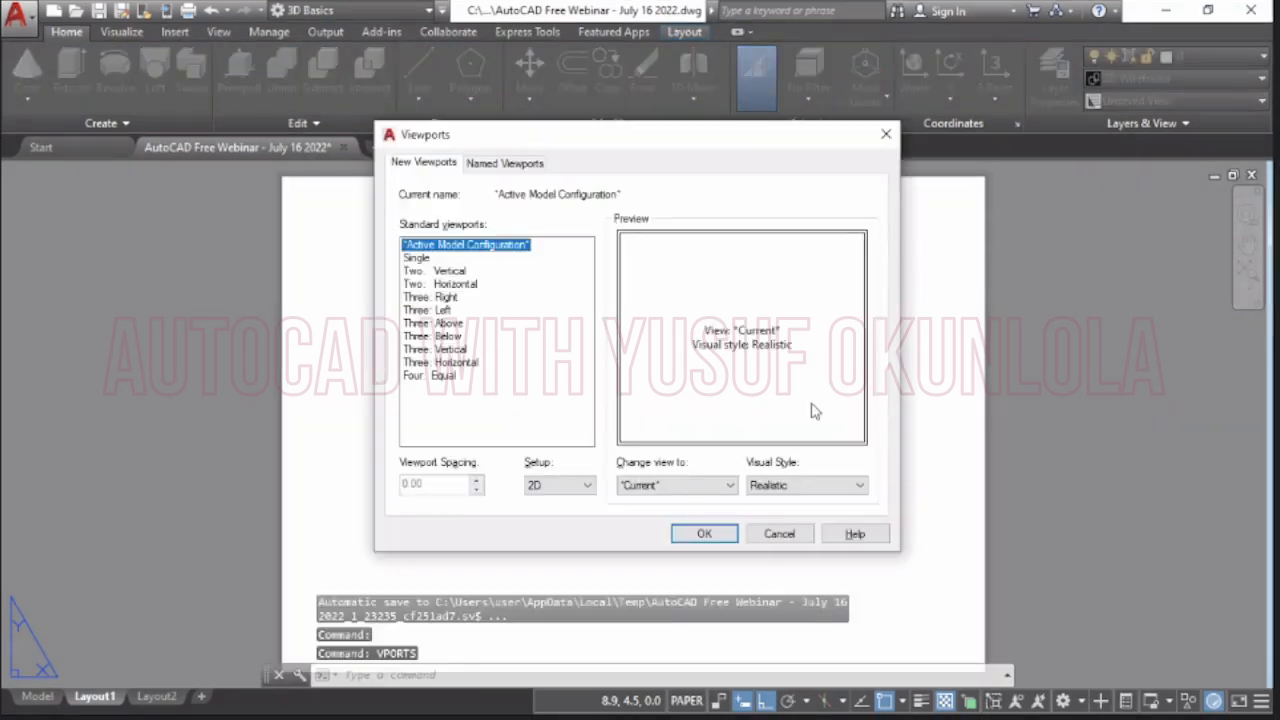
left_click(416, 259)
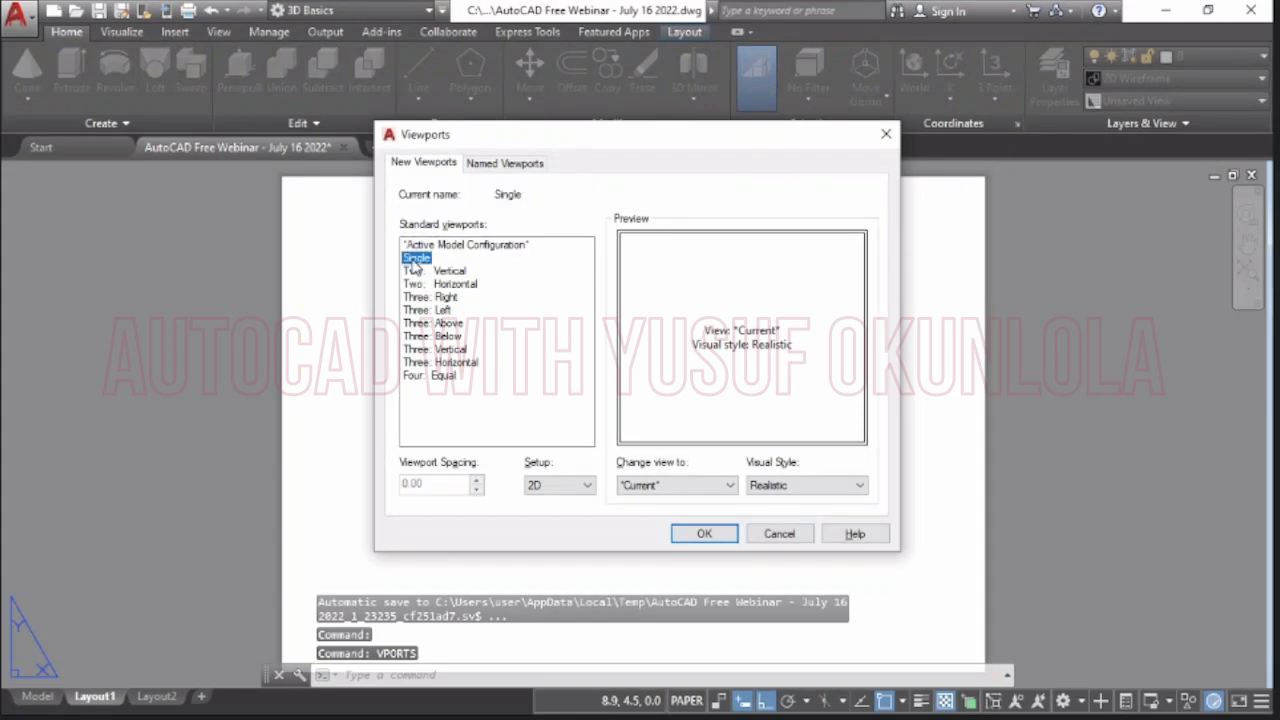
left_click(587, 490)
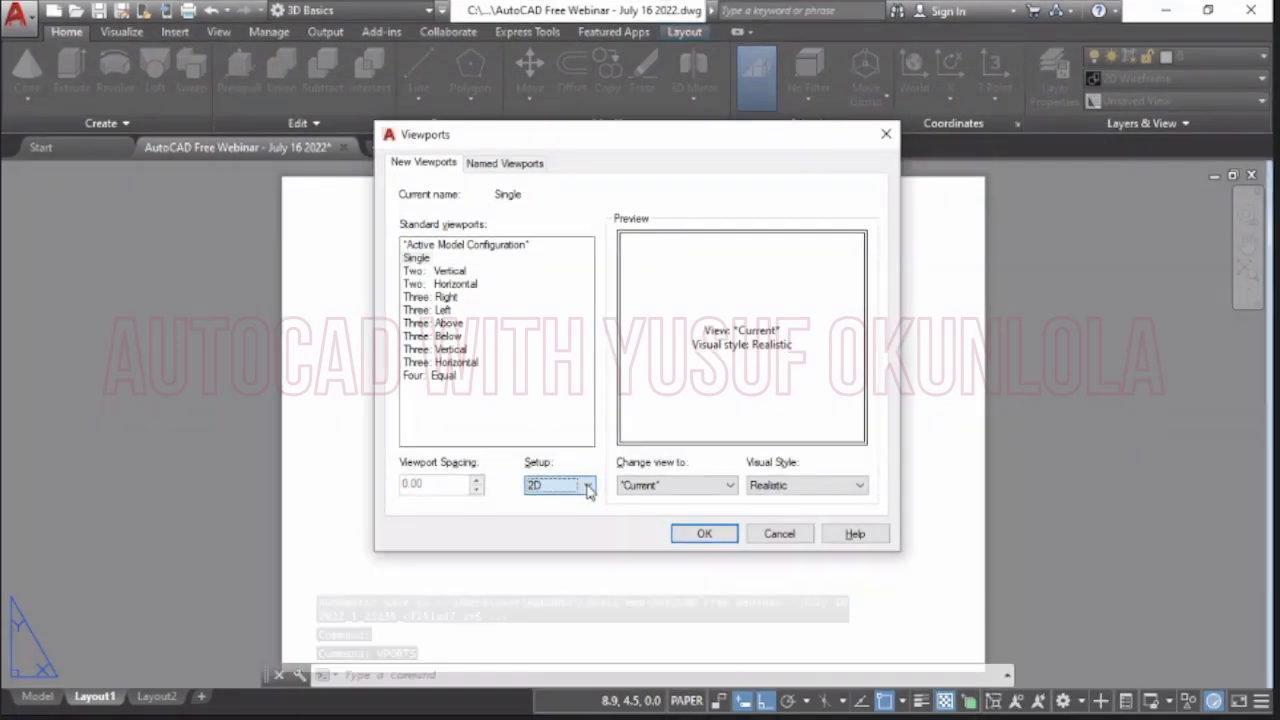
left_click(587, 490)
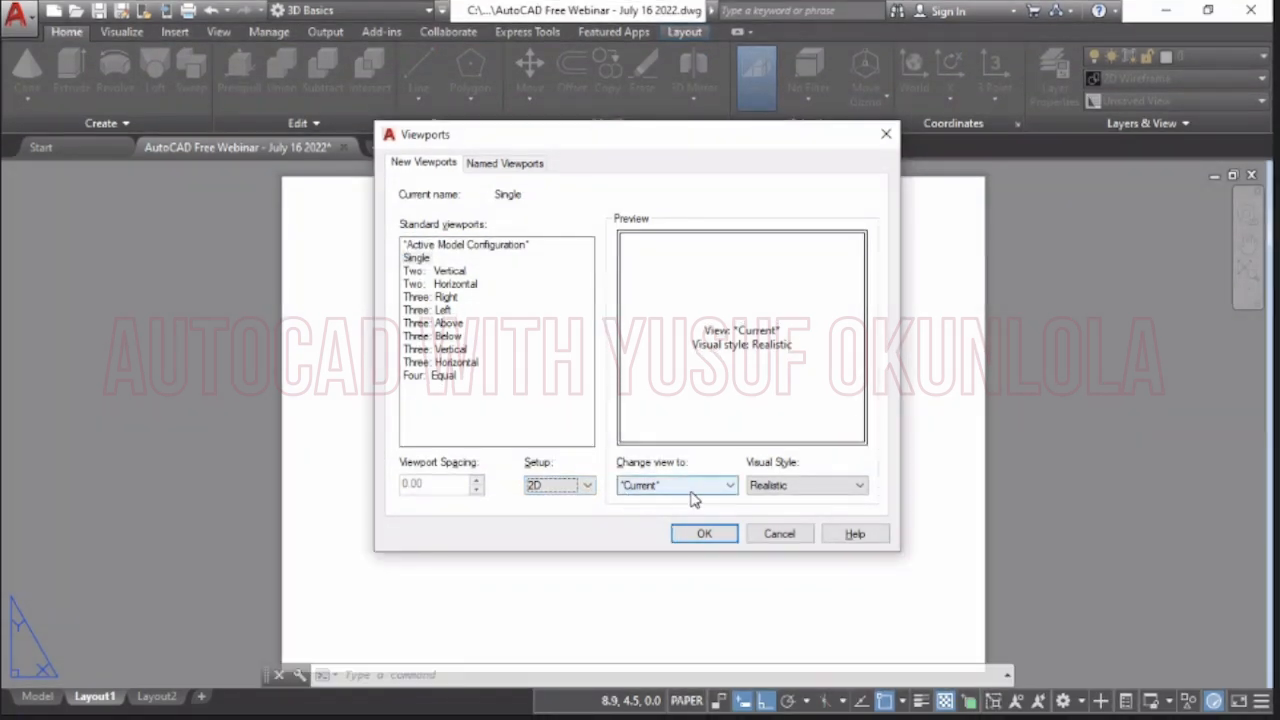
left_click(590, 487)
left_click(572, 511)
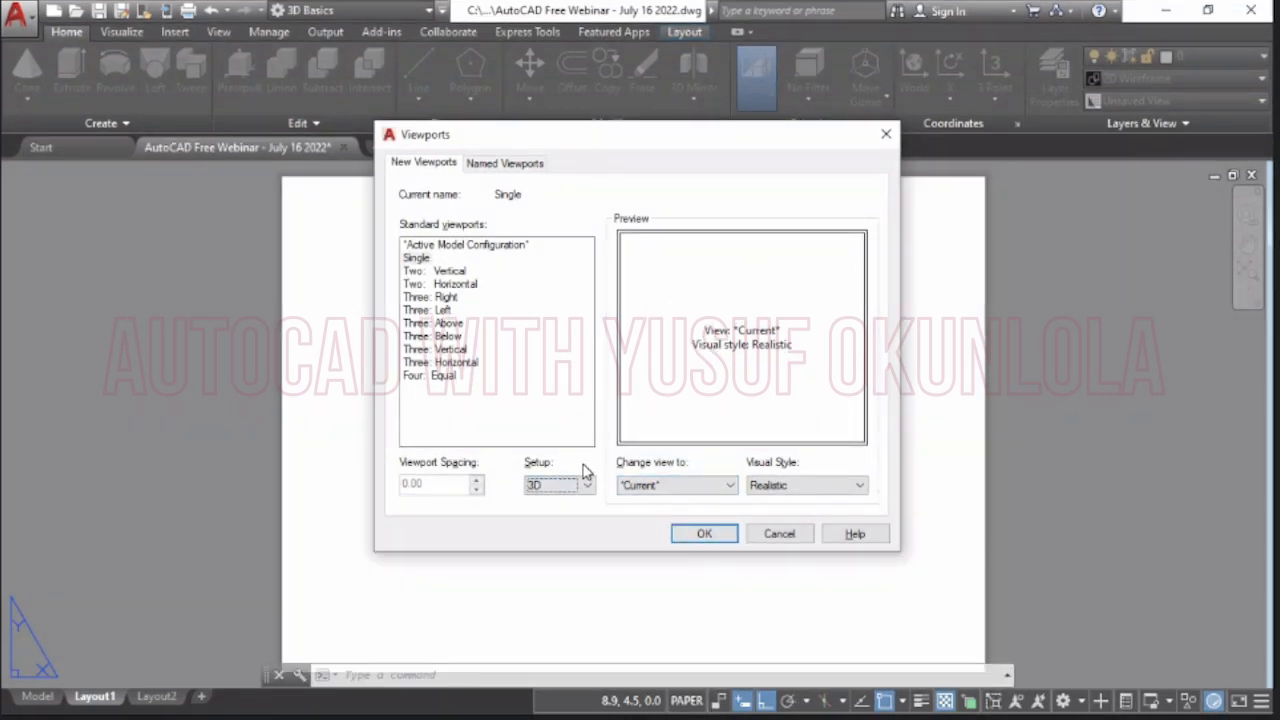
left_click(704, 534)
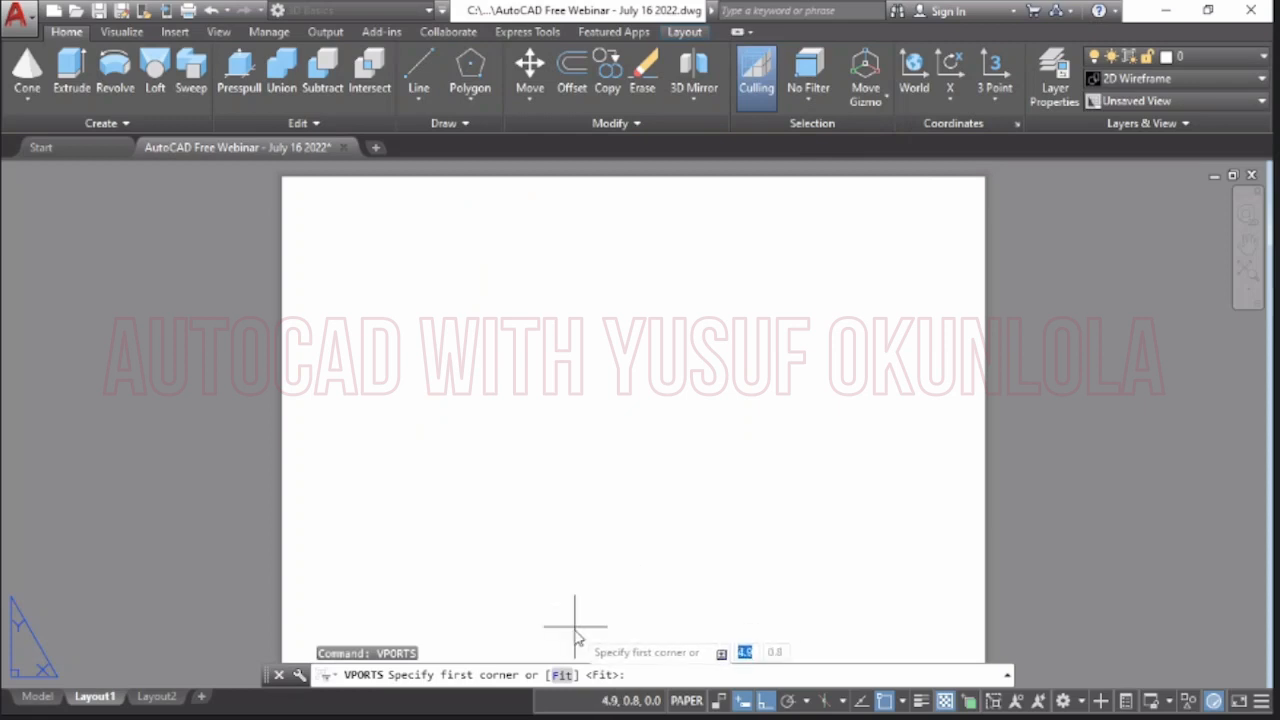
left_click(561, 676)
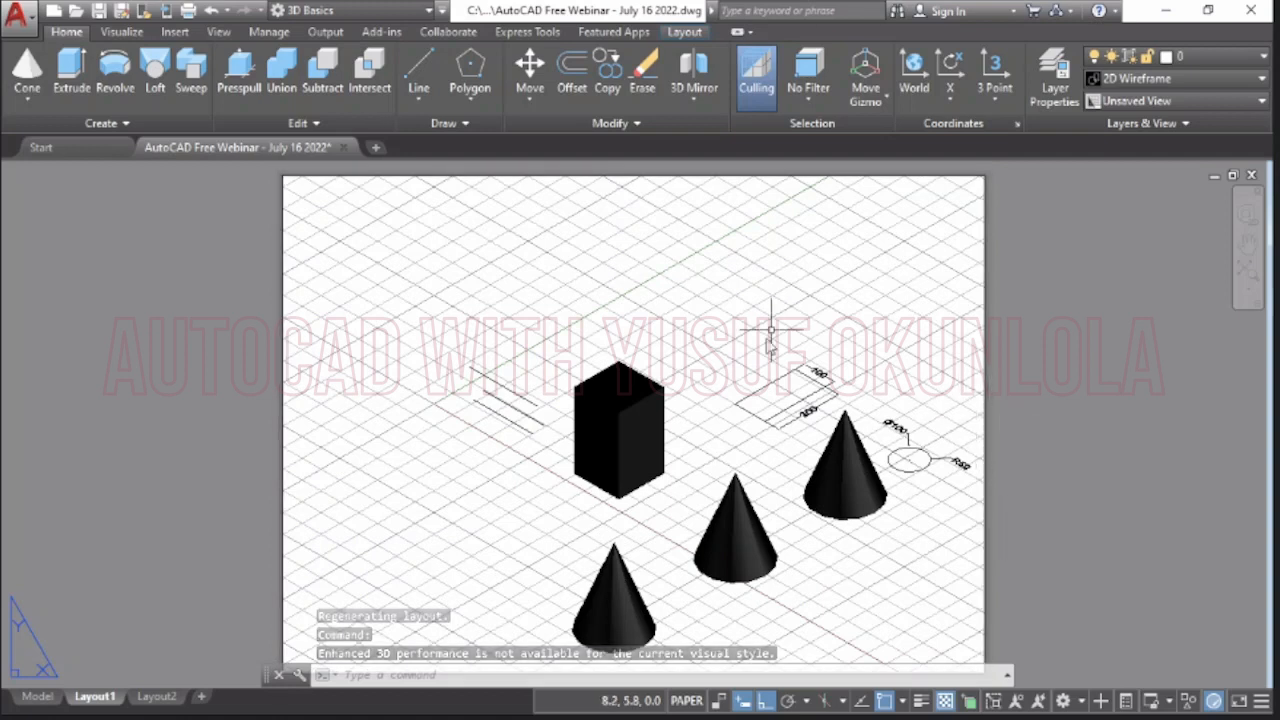
- Activate the new isometric viewport and zoom it to All
double_click(692, 302)
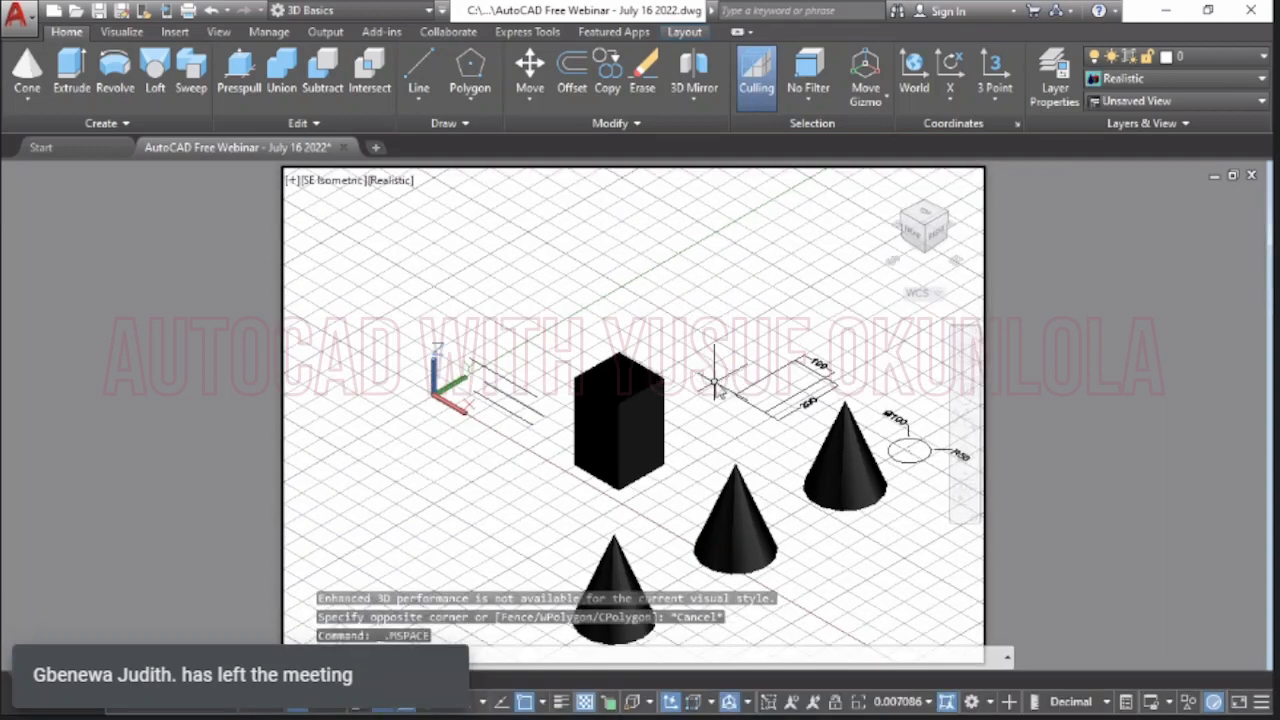
middle_click_drag(715, 388, 658, 306)
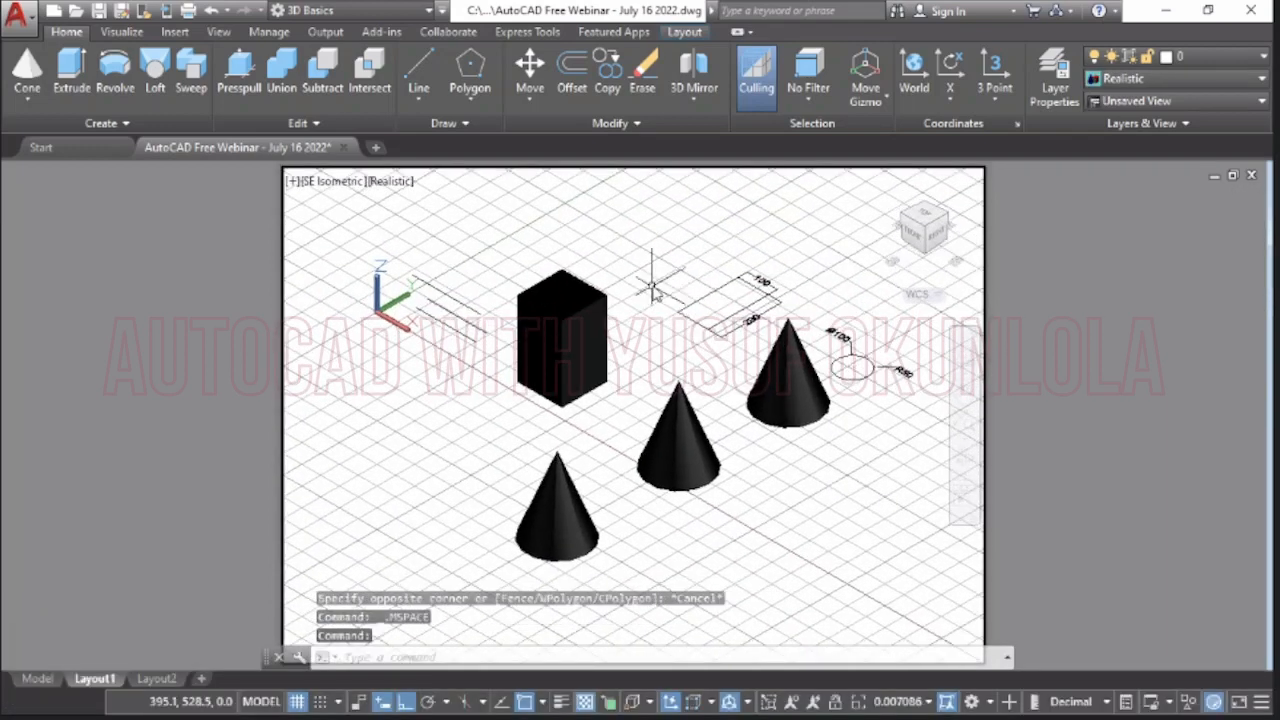
type("z")
key("Return")
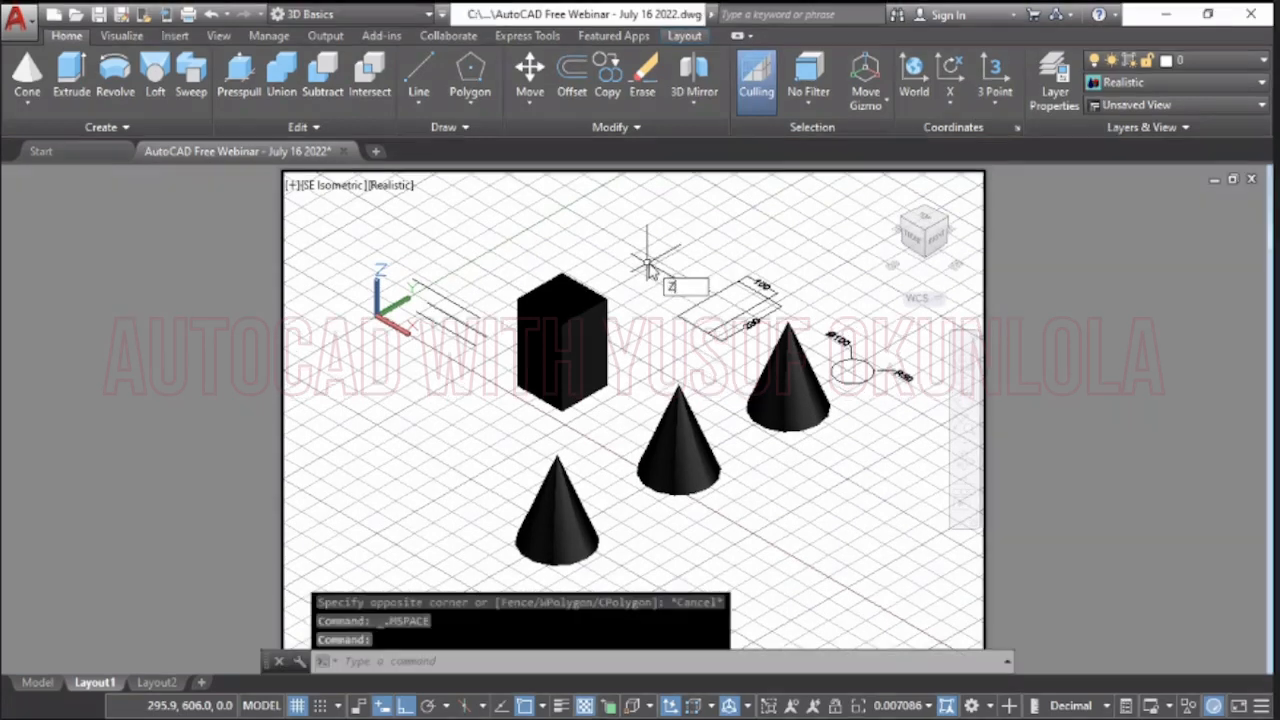
type("a")
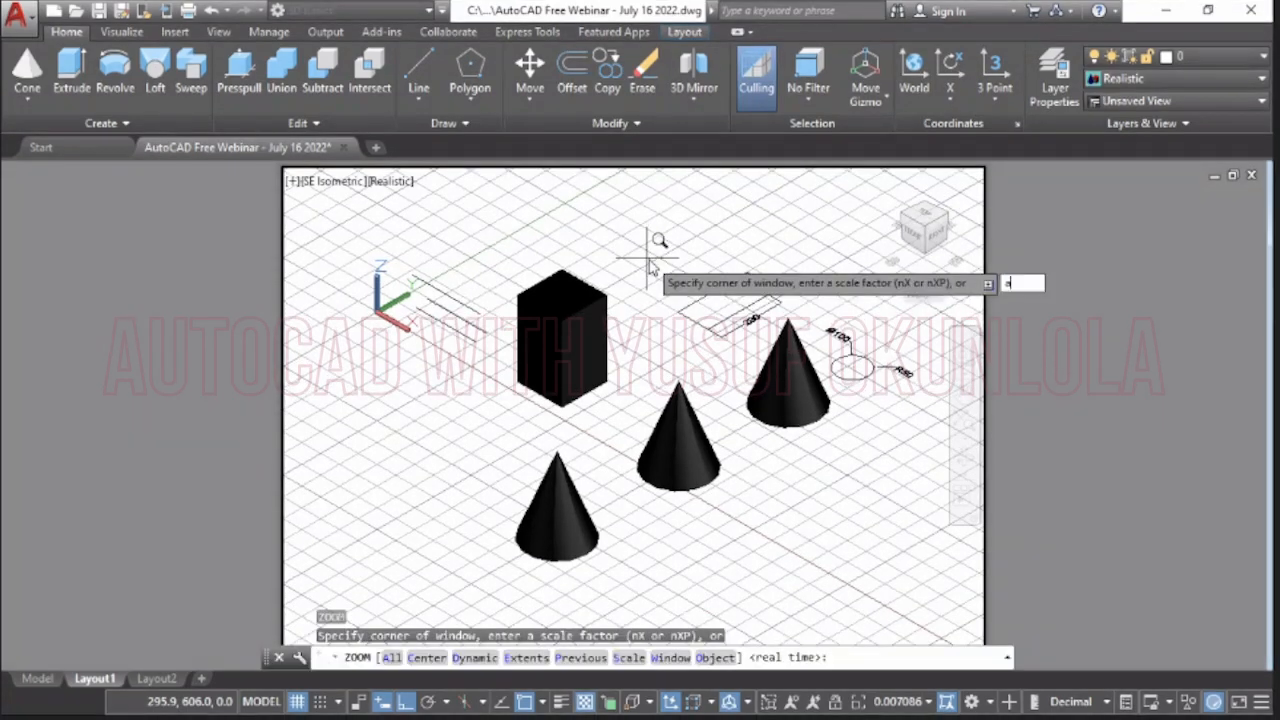
key("Return")
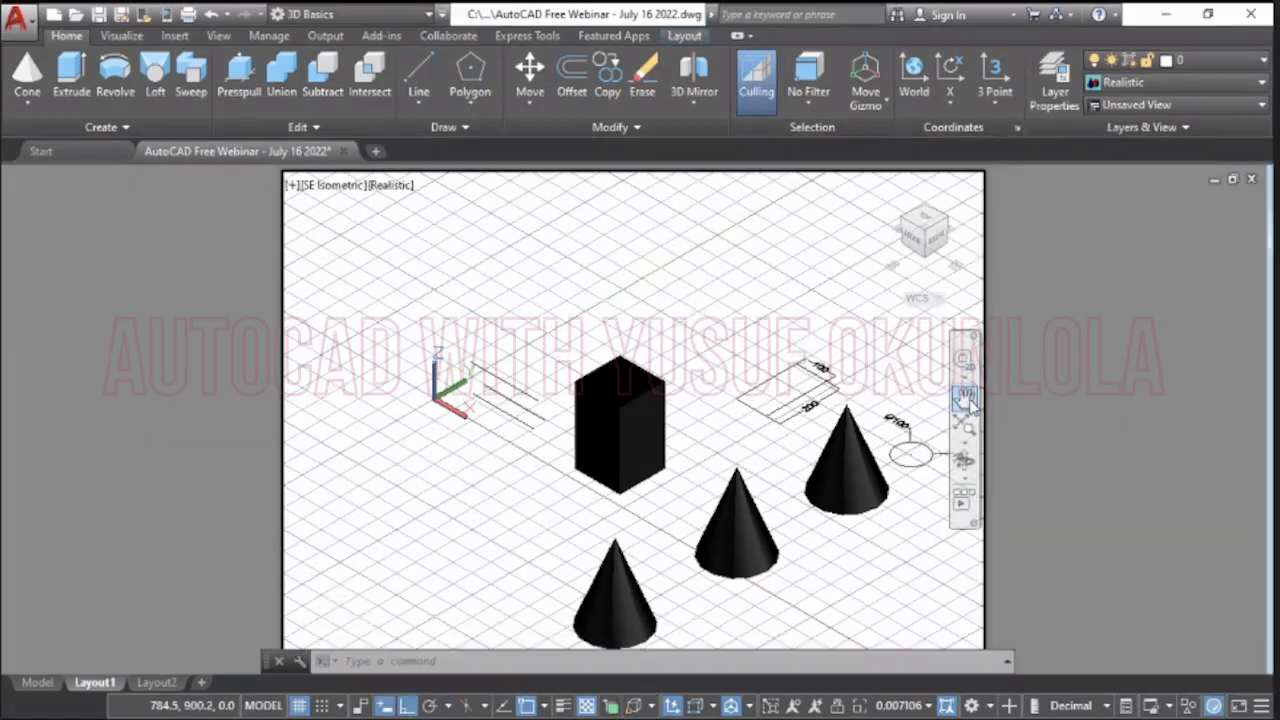
- Pan and enlarge the model so the solids and dimensioned shapes fill the viewport, and return to paper space
left_click(968, 404)
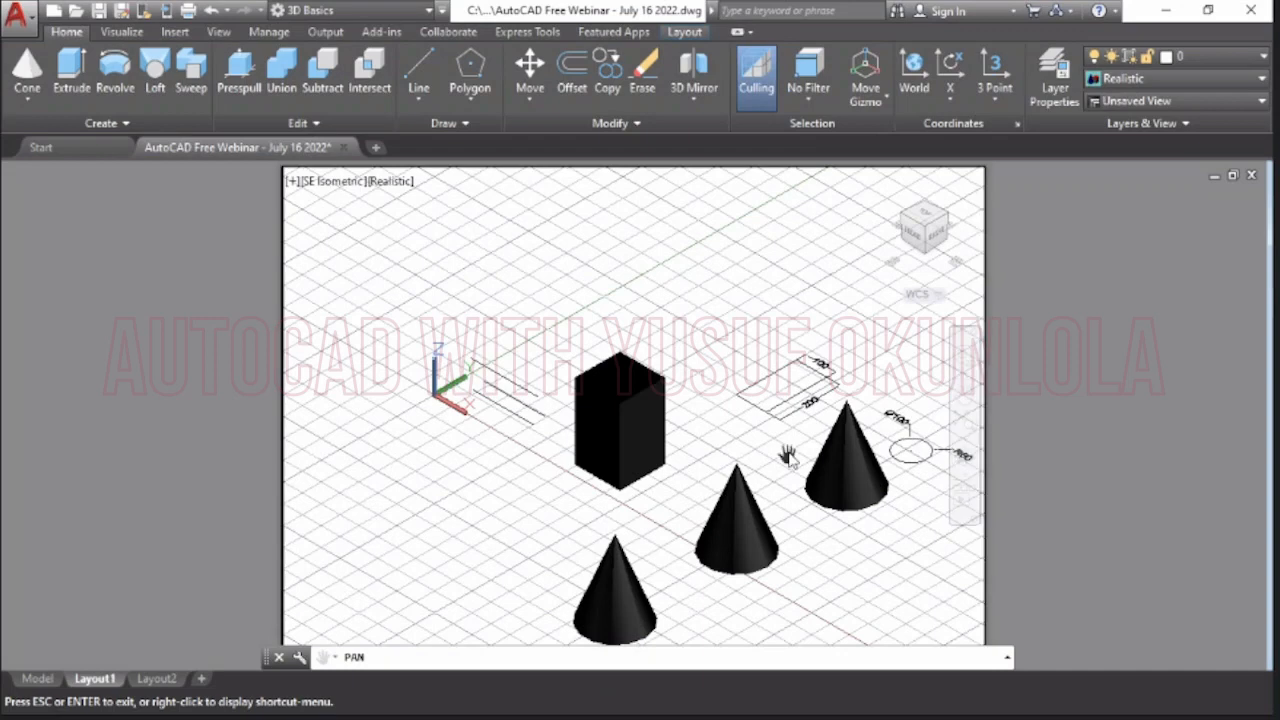
left_click_drag(787, 455, 703, 394)
scroll(695, 380, "up", 2)
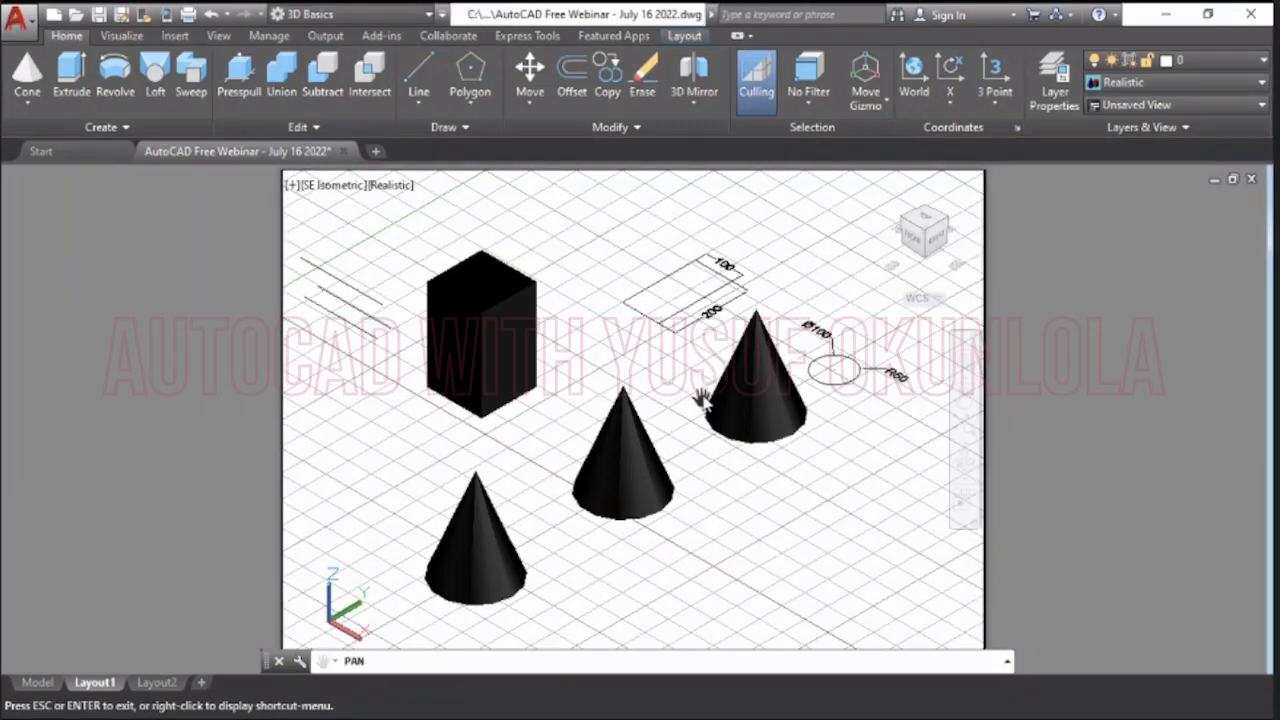
key("Escape")
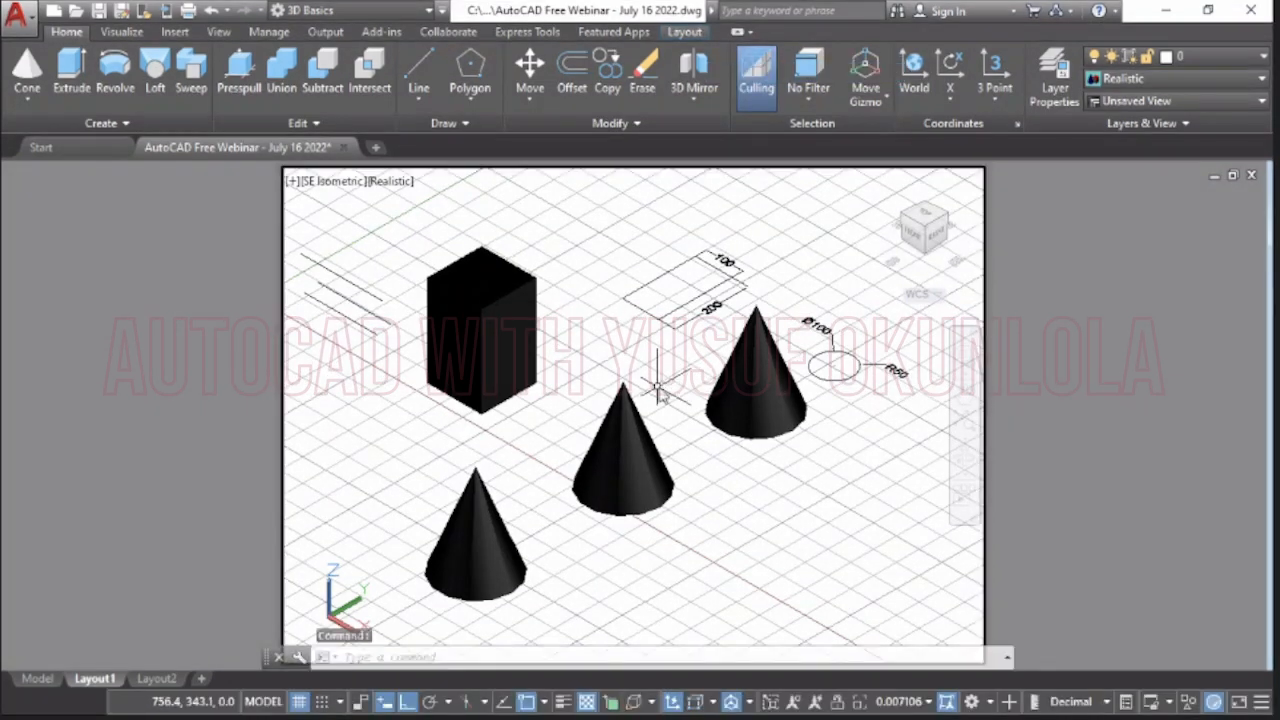
double_click(1062, 340)
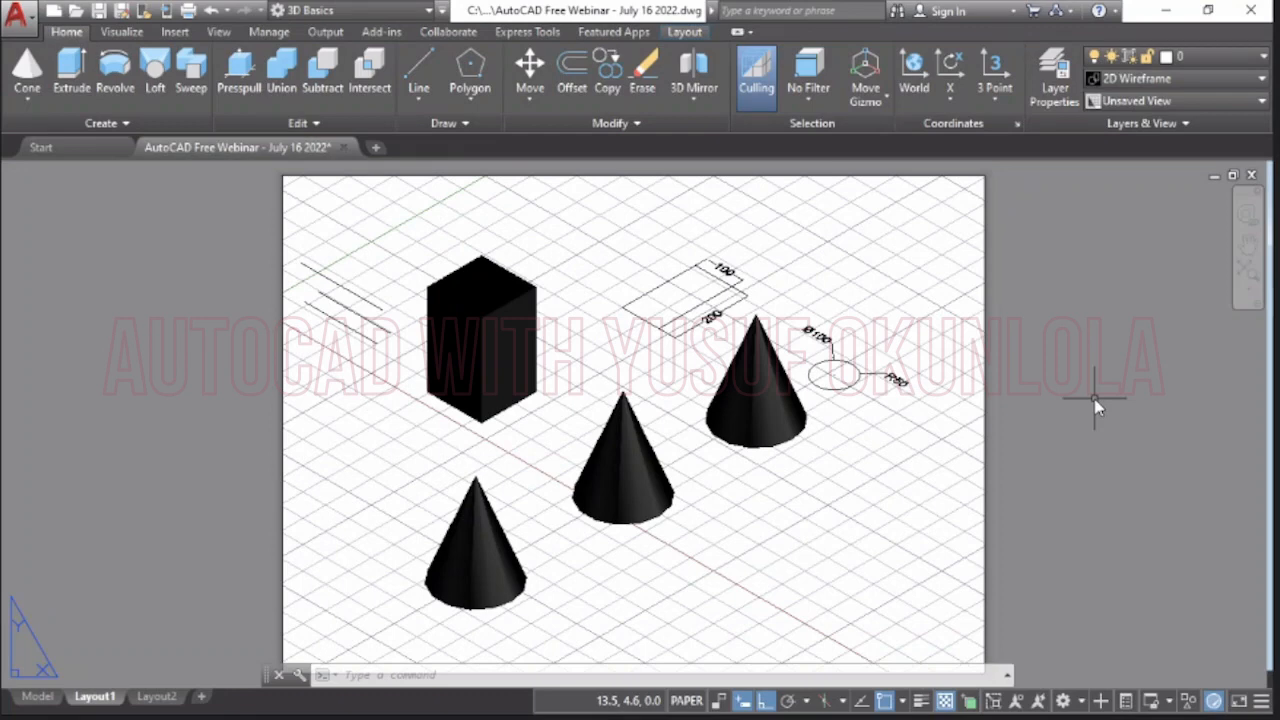
- Start a plot of Layout1 and check the A4 sheet in the plot preview
key("ctrl+p")
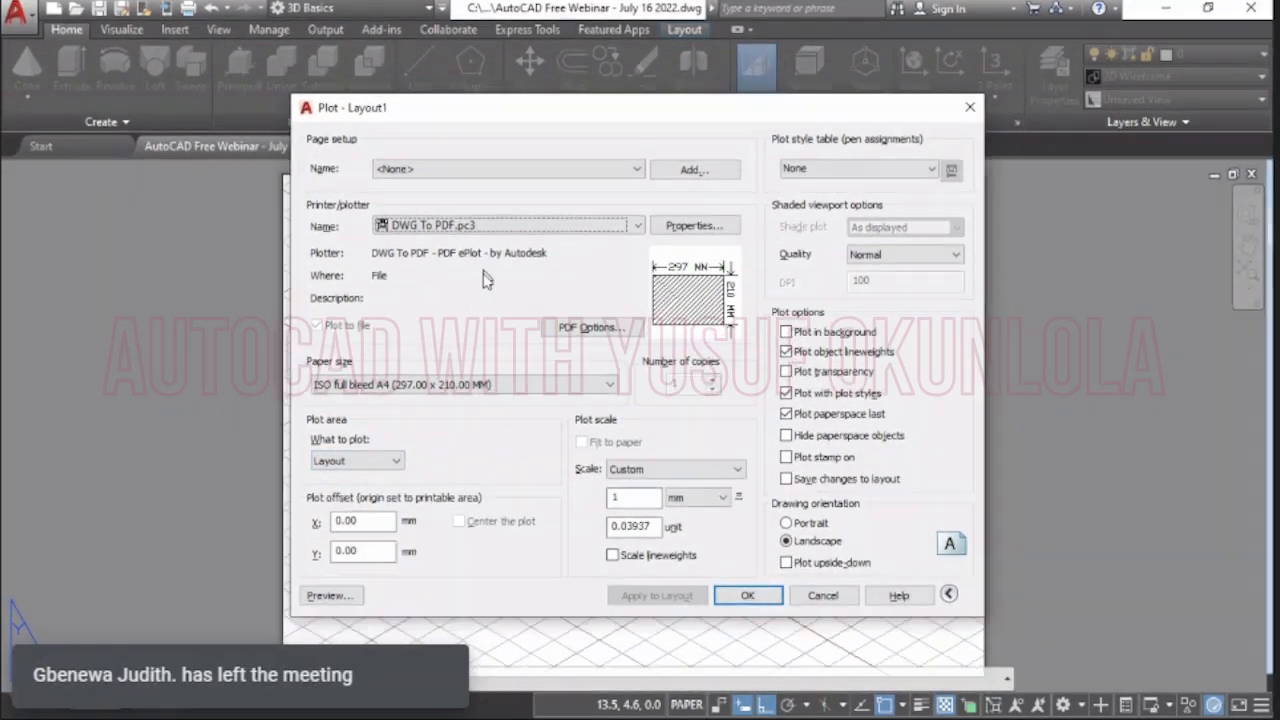
left_click(346, 594)
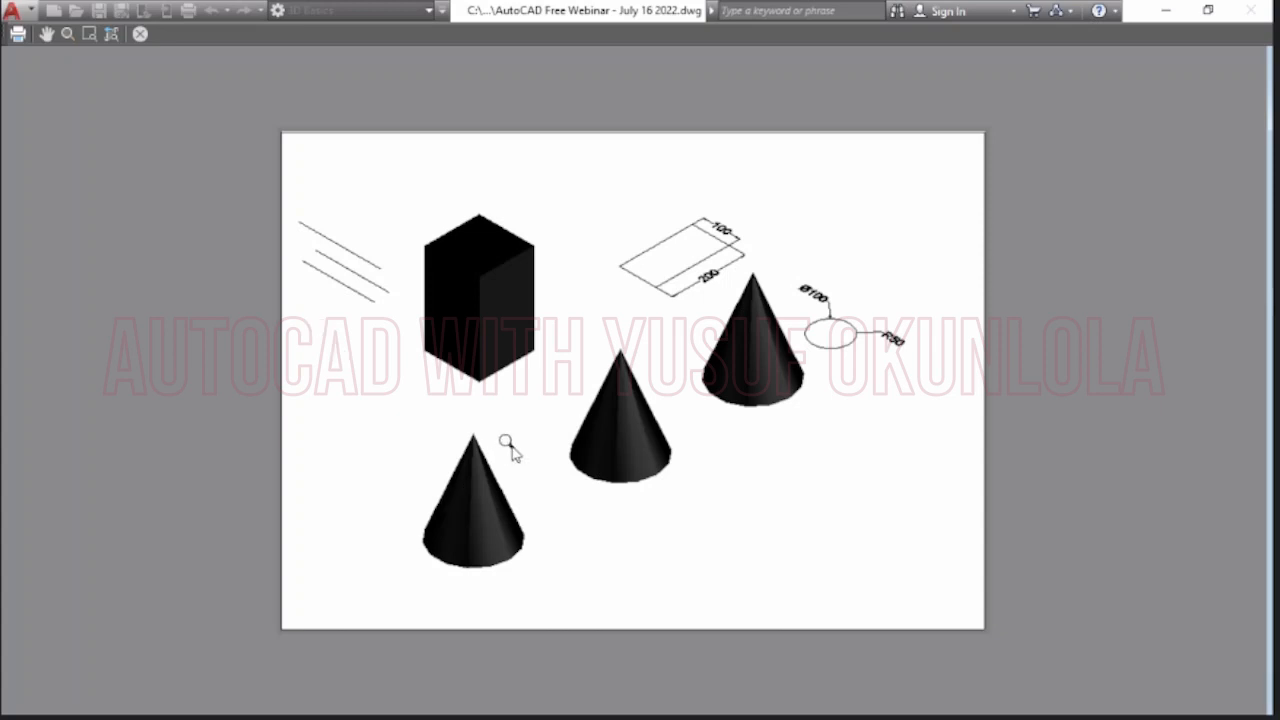
left_click(140, 35)
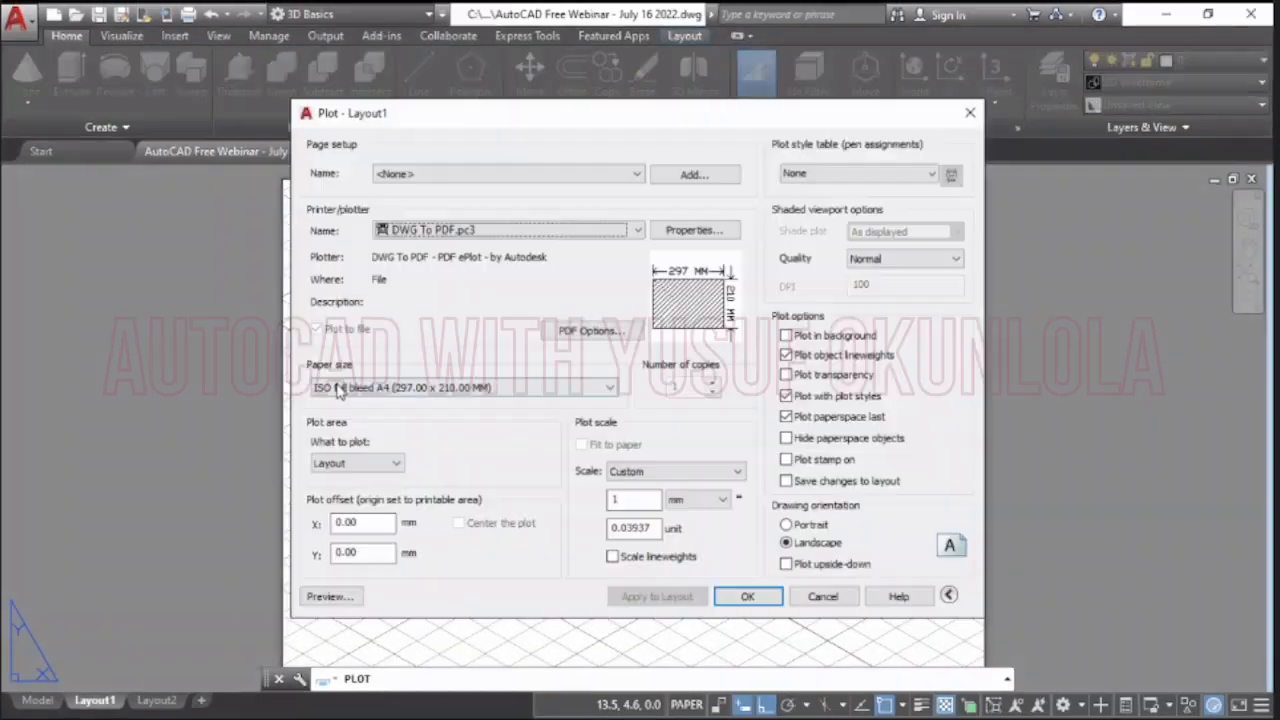
- Cancel the plot, return to model space, and create a green layer named Cone
left_click(823, 597)
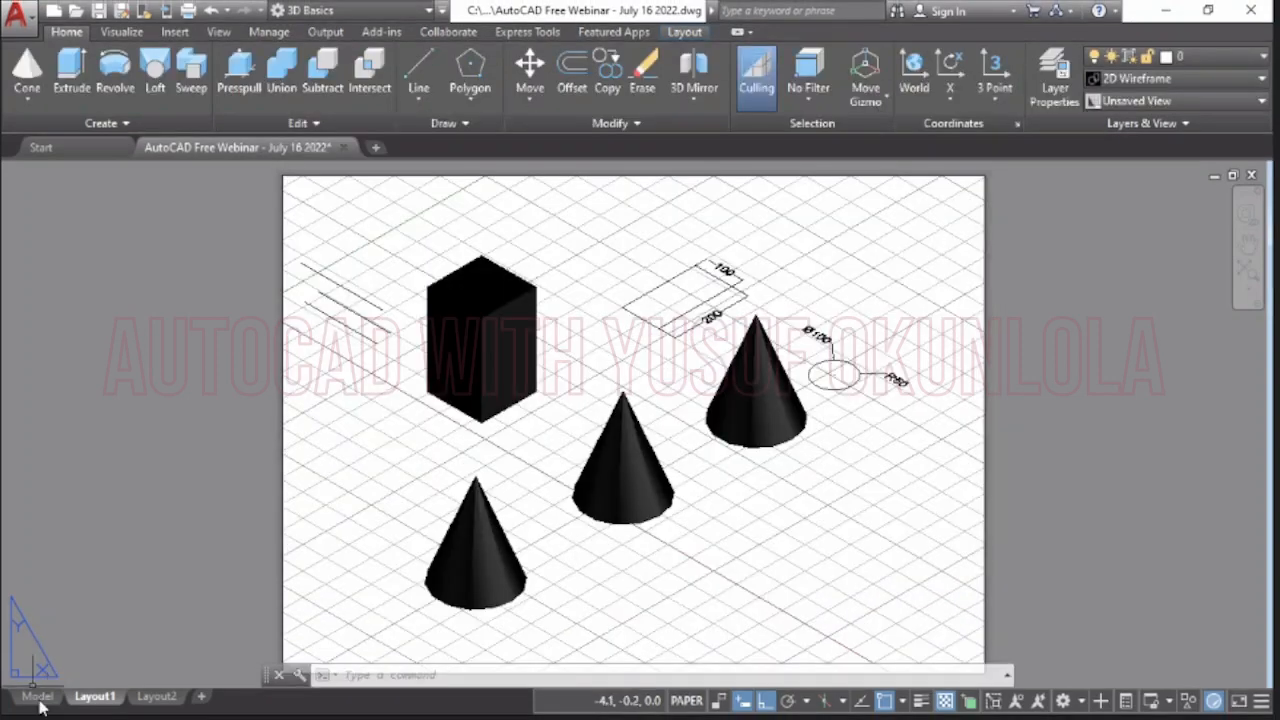
left_click(38, 697)
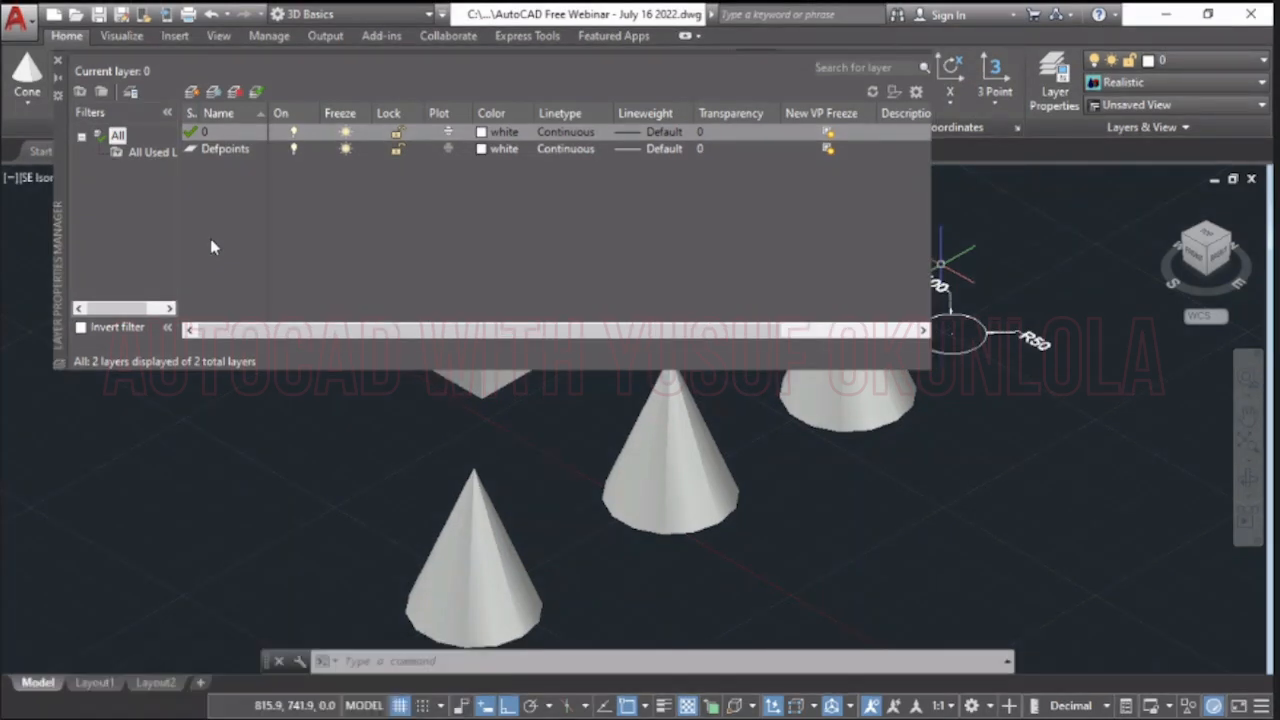
left_click(191, 91)
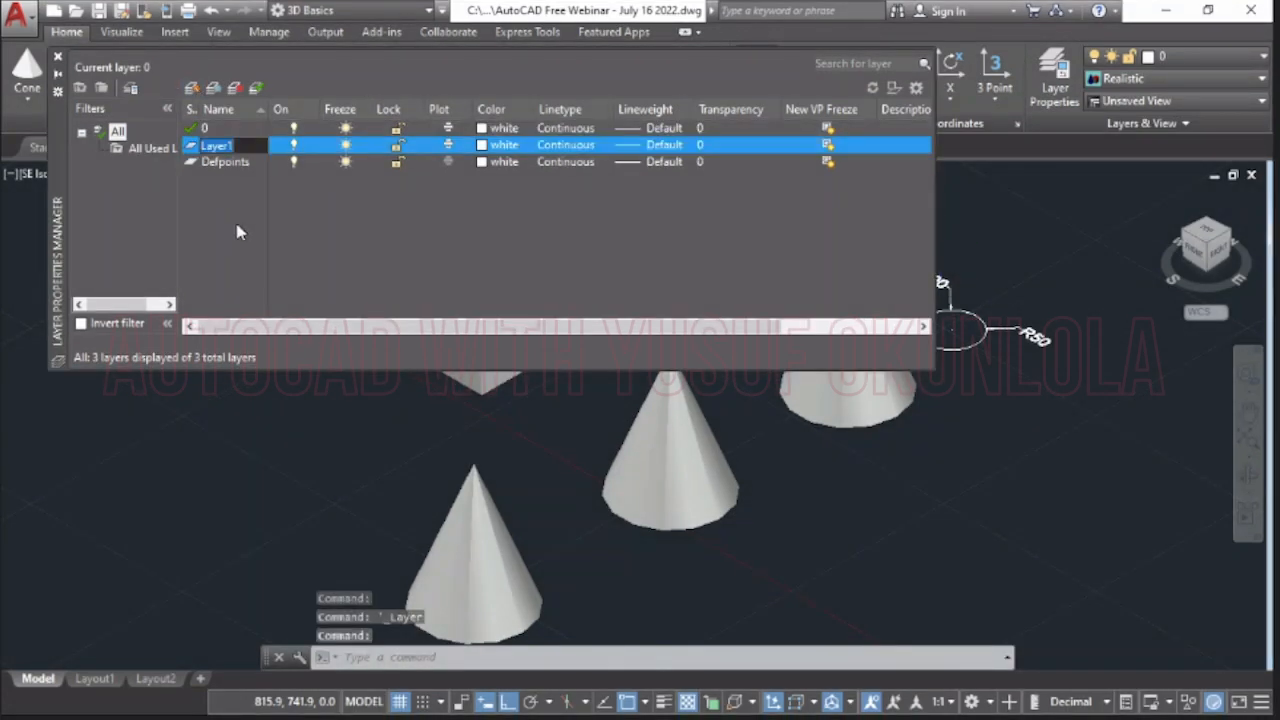
type("Cone")
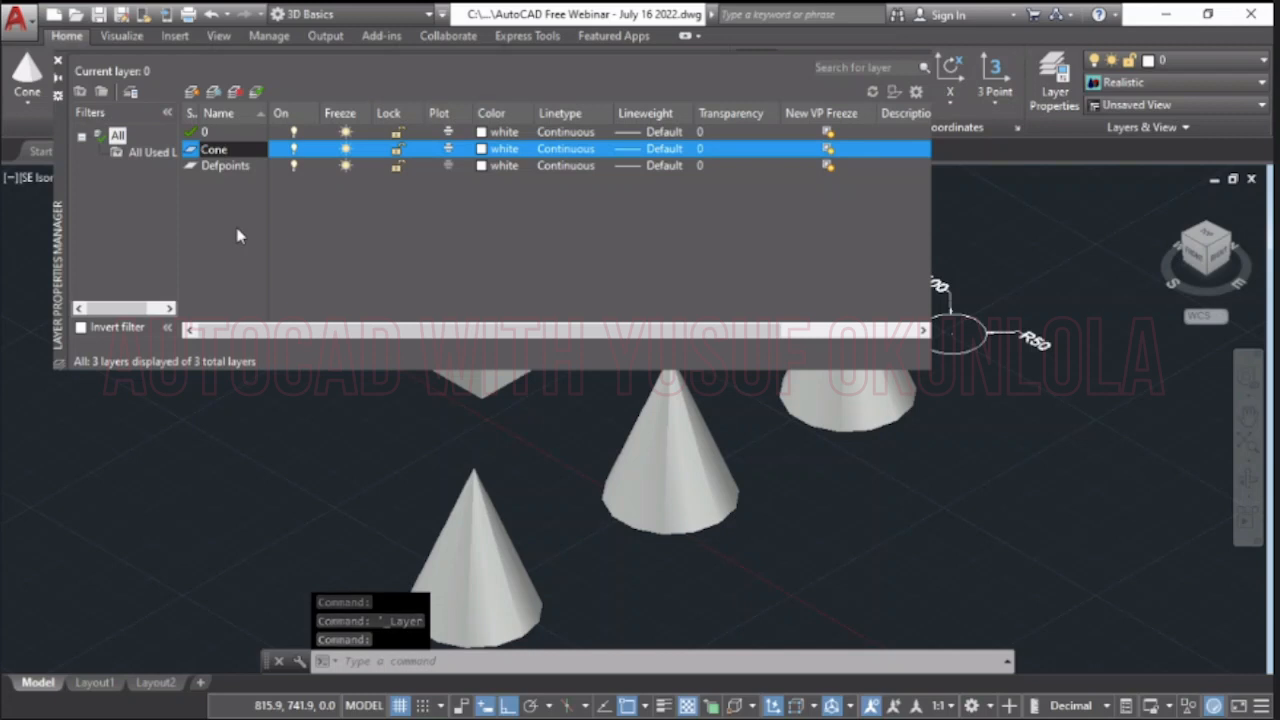
left_click(485, 147)
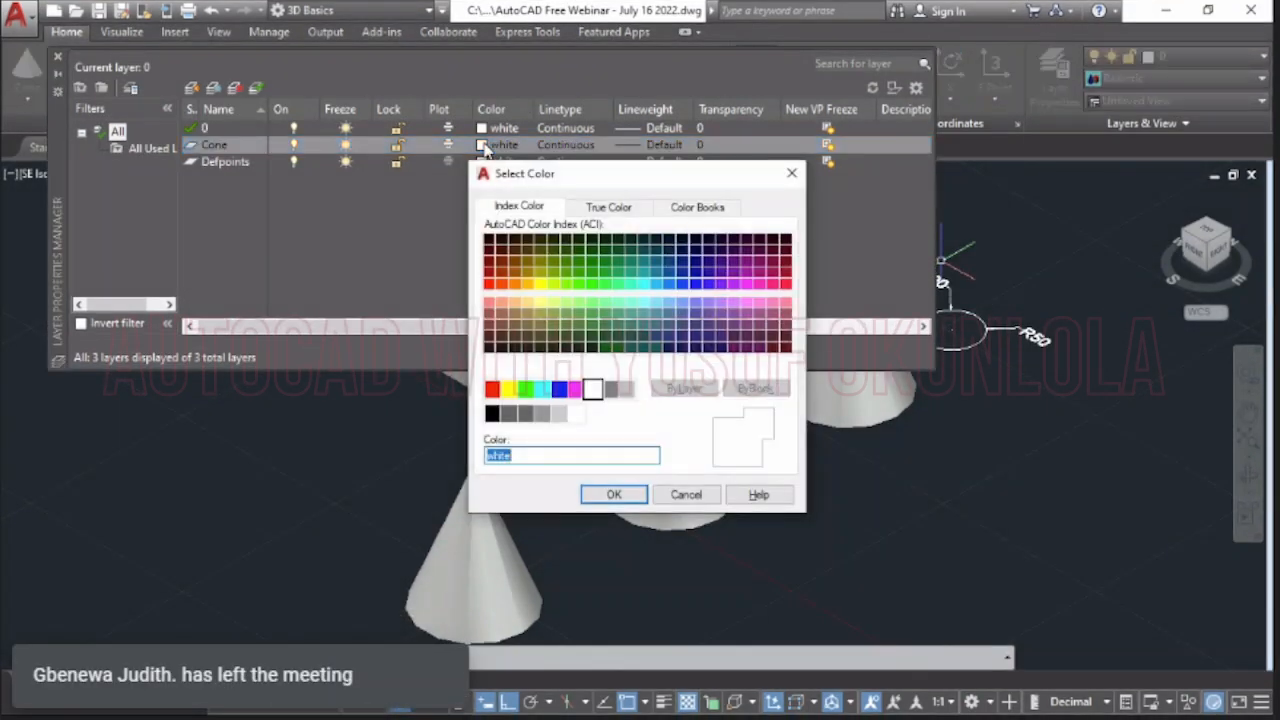
left_click(527, 390)
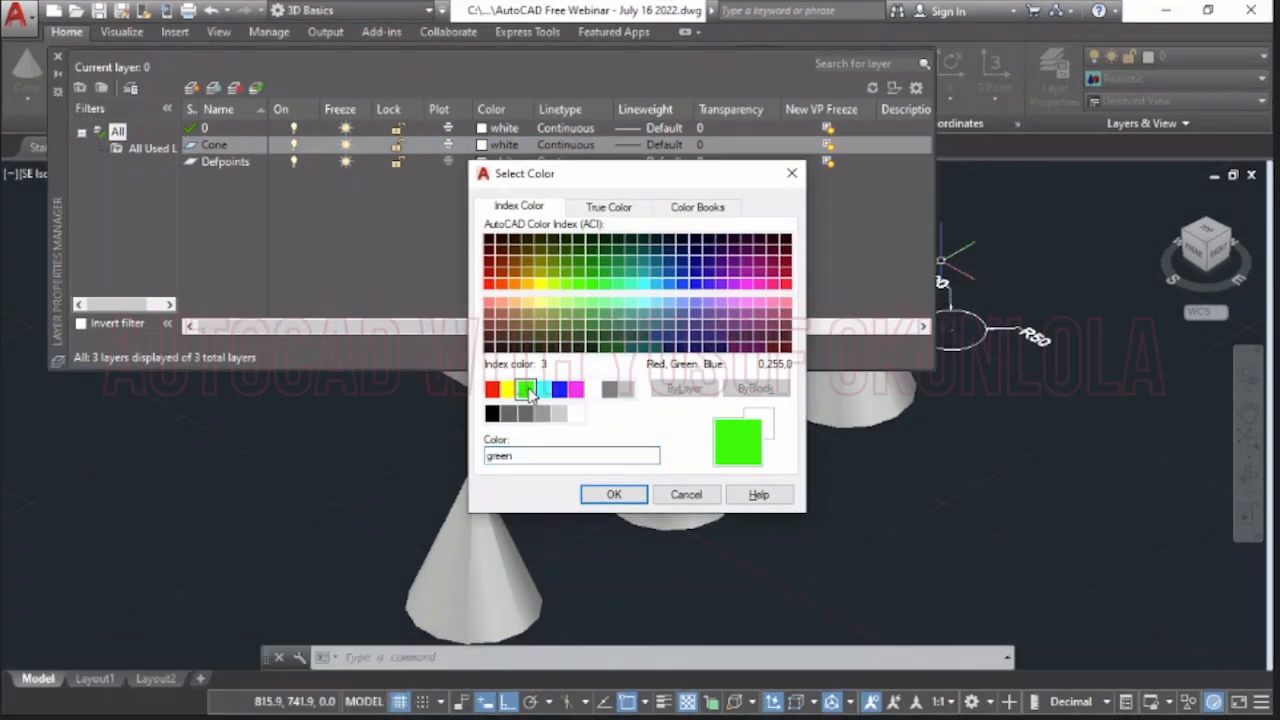
left_click(630, 497)
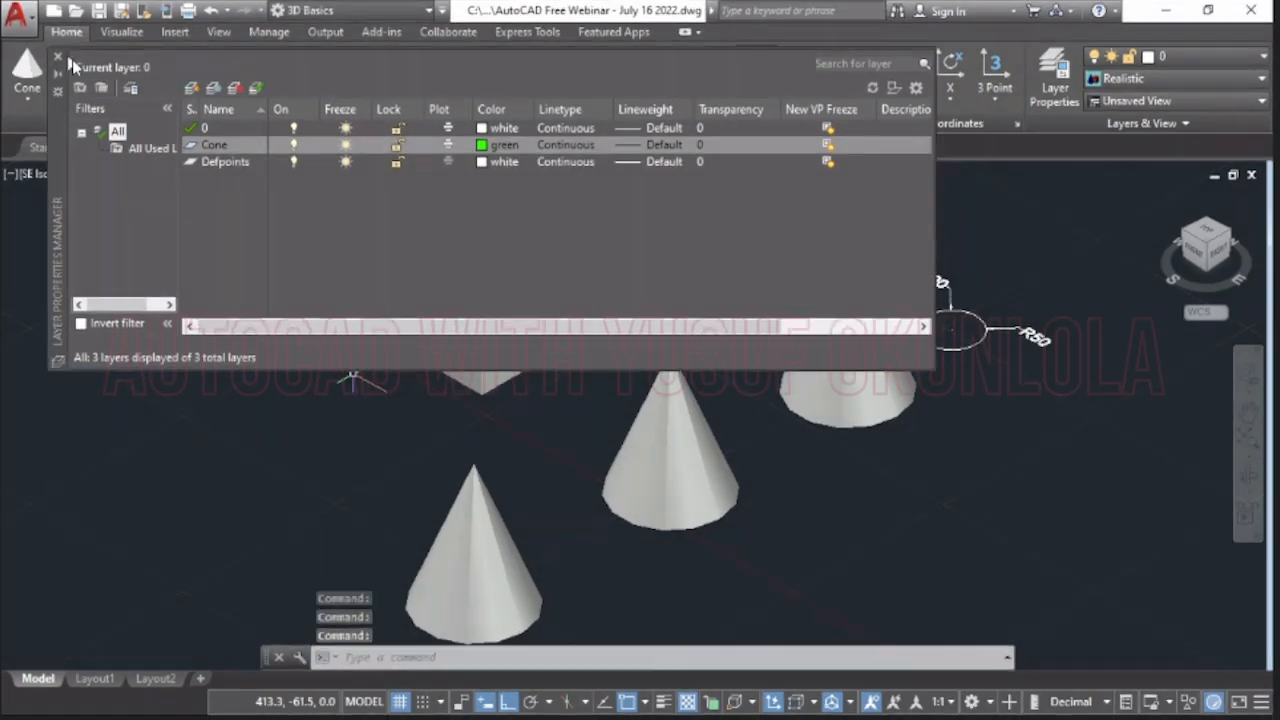
left_click(58, 58)
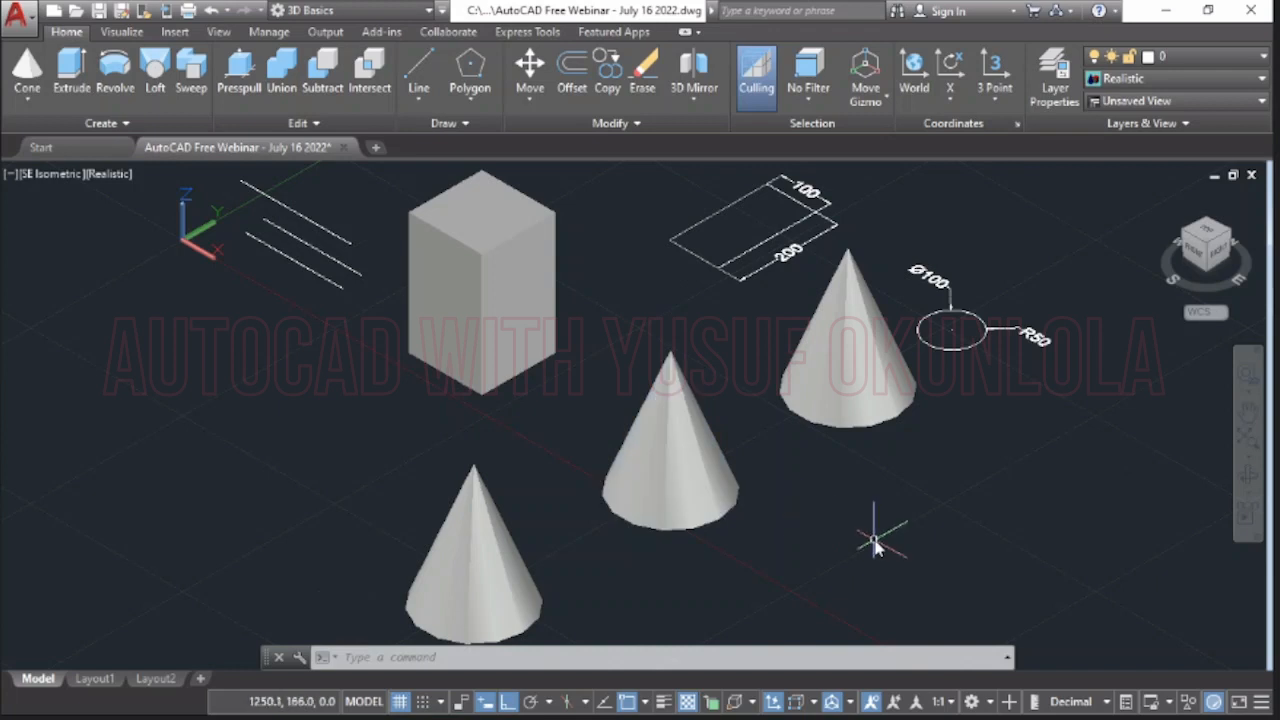
- Assign the three cones to the Cone layer and clear the selection
mouse_move(986, 468)
left_mouse_down()
mouse_move(928, 434)
mouse_move(757, 380)
mouse_move(392, 500)
mouse_move(371, 543)
mouse_move(386, 558)
left_mouse_up()
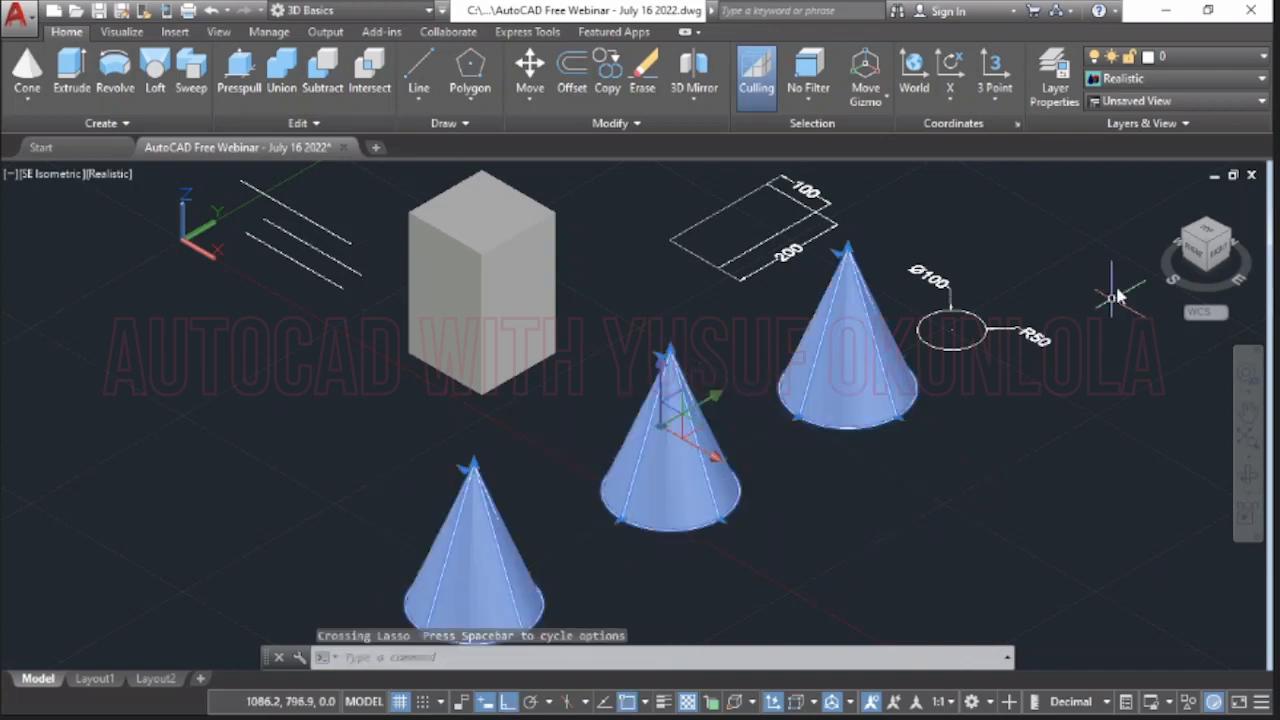
left_click(1187, 58)
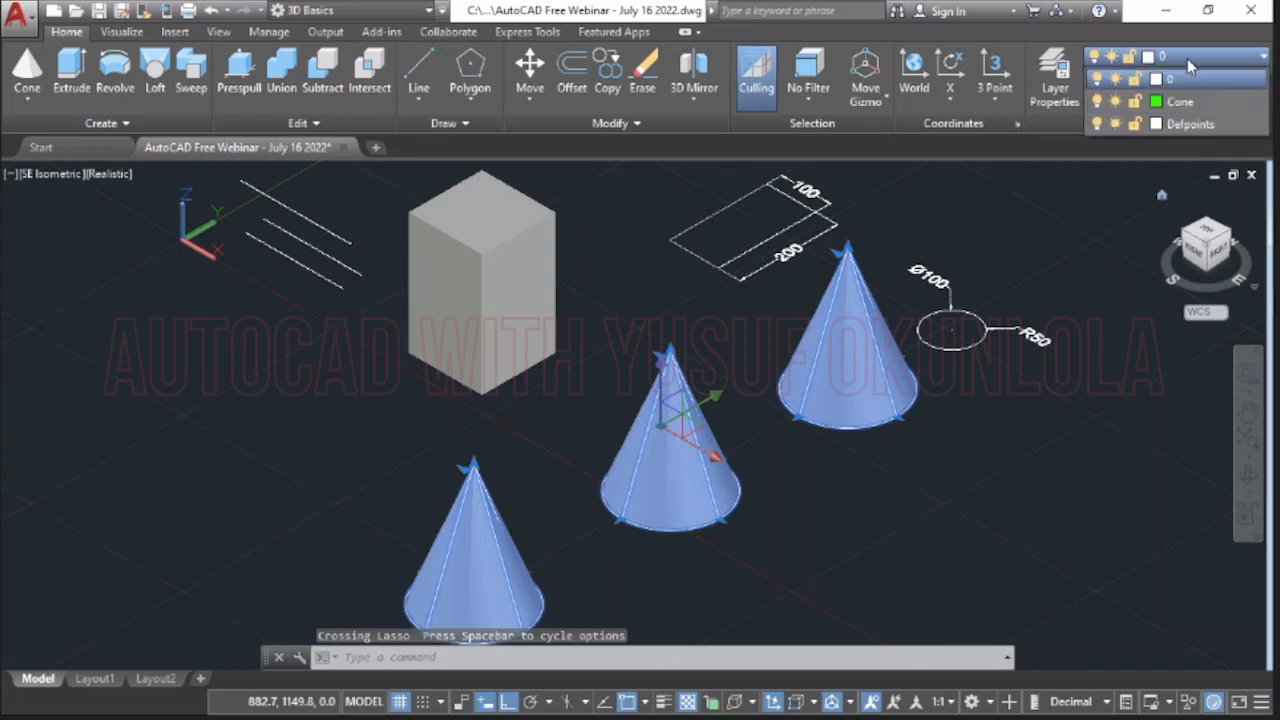
left_click(1180, 101)
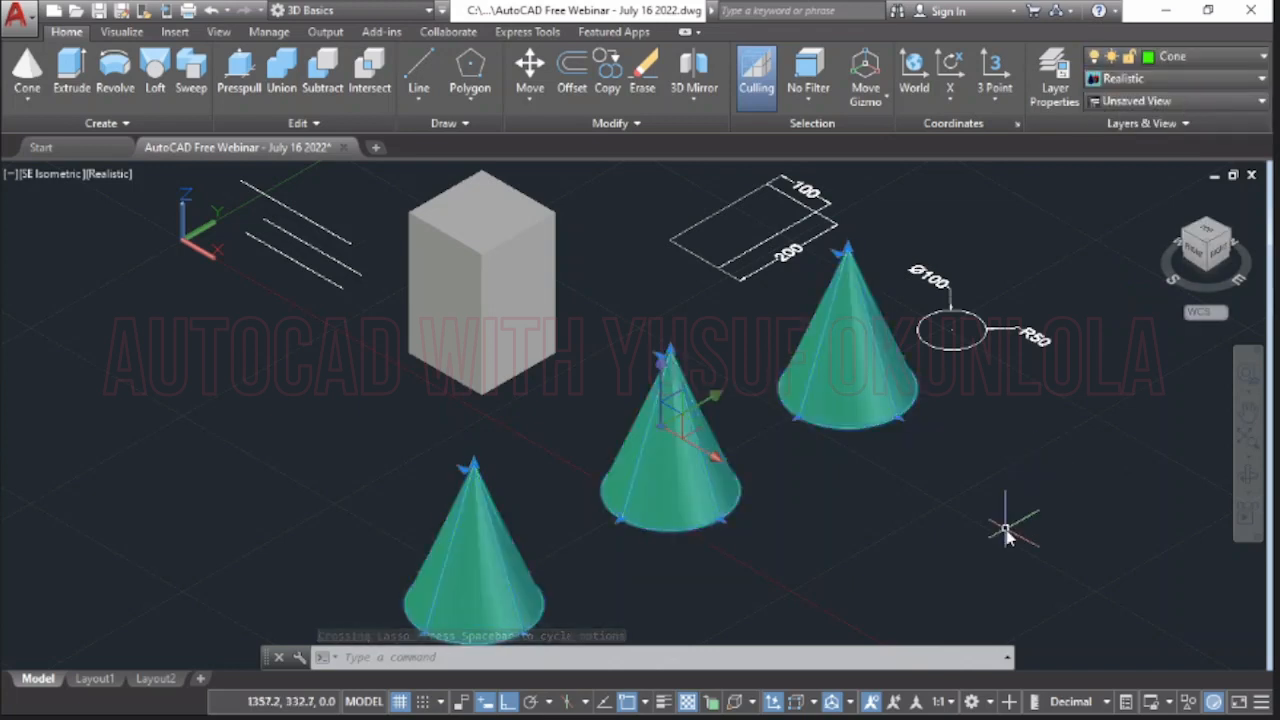
key("Escape")
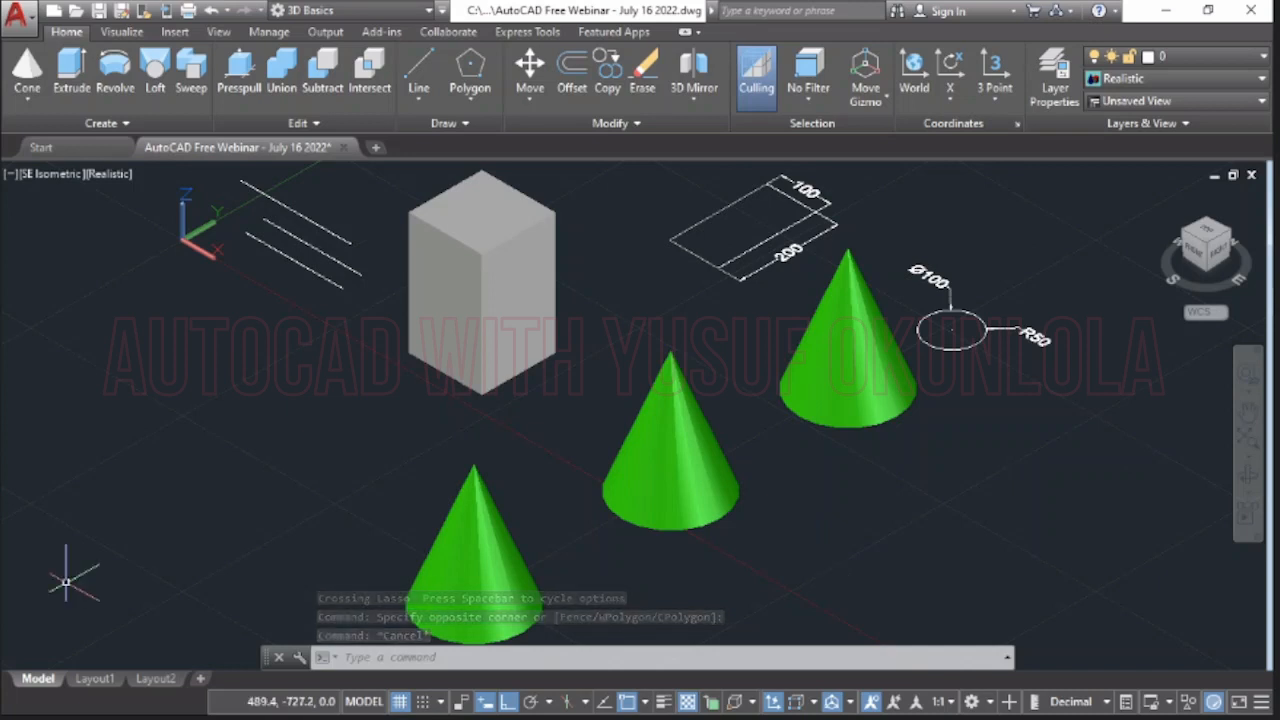
- Return to Layout1 and check the recoloured cones in the plot preview
left_click(93, 679)
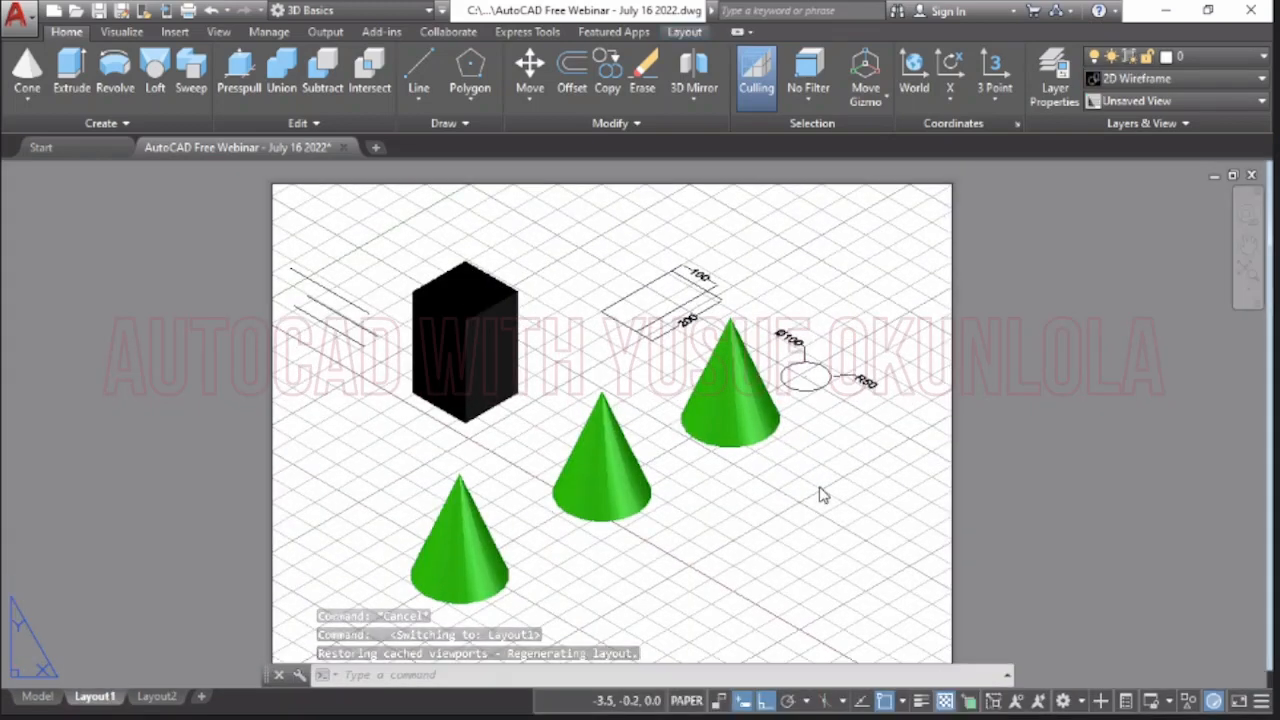
left_click(1018, 426)
left_click(1015, 462)
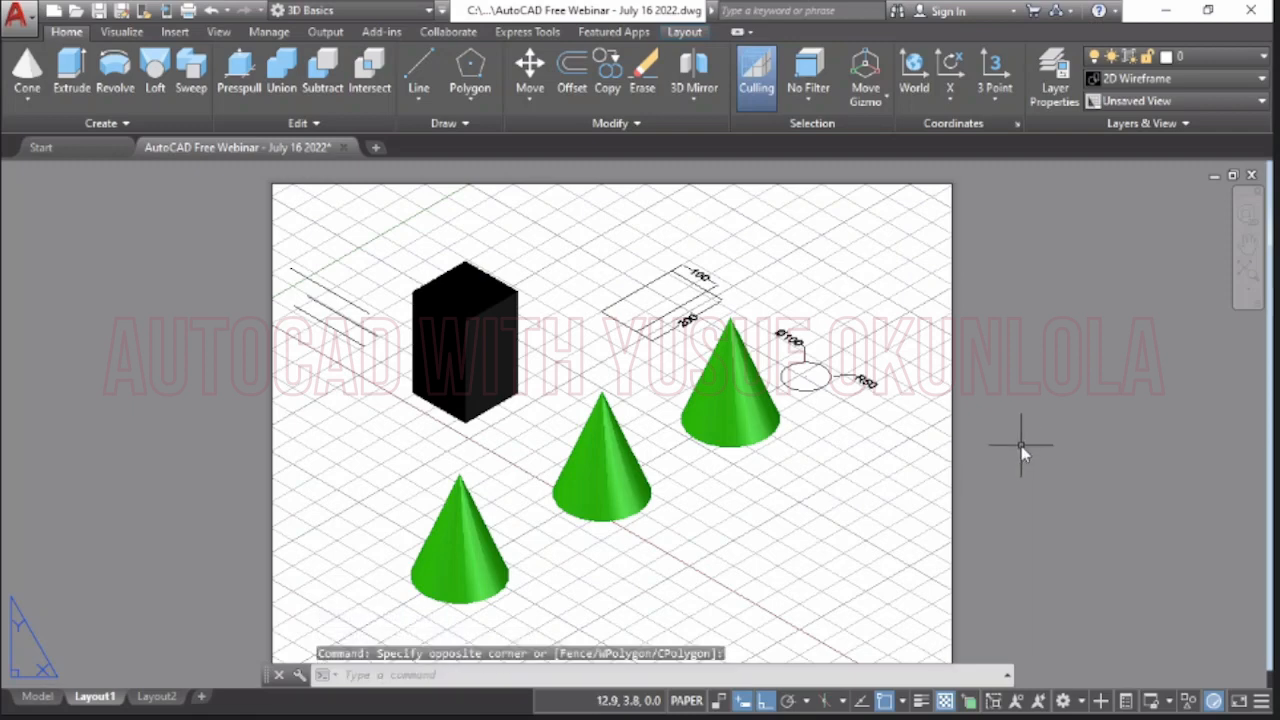
key("ctrl+p")
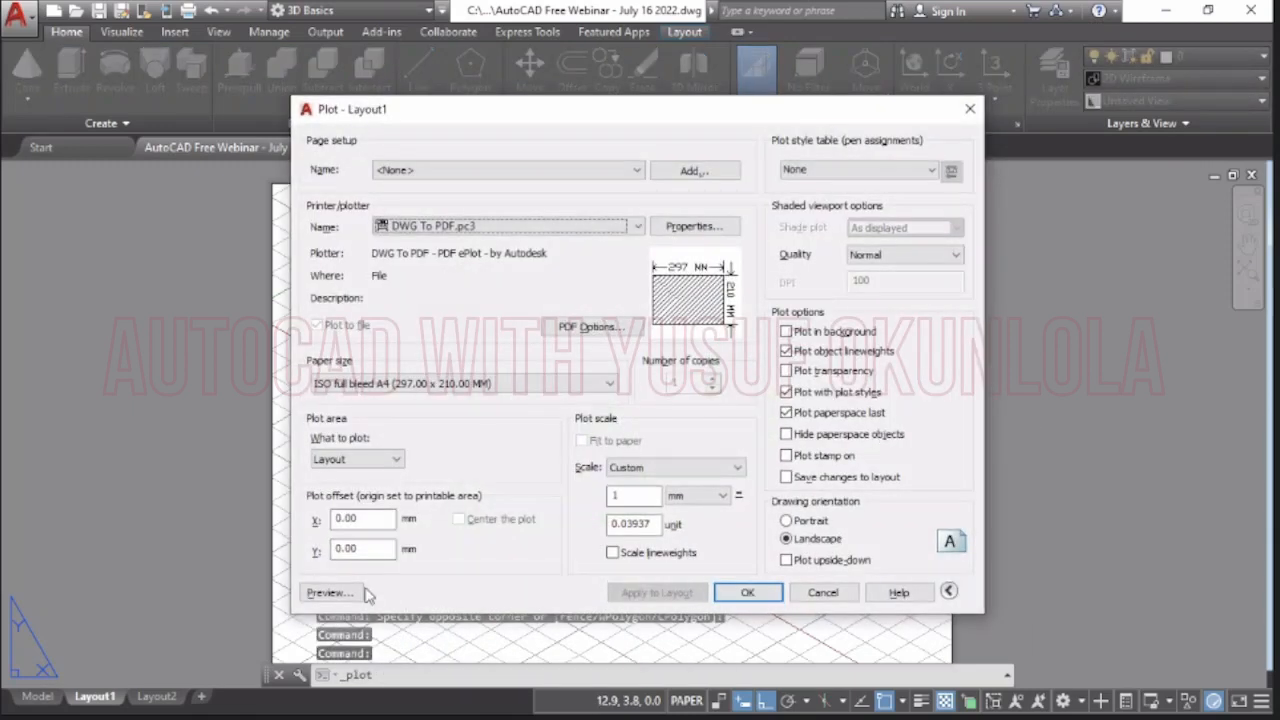
left_click(348, 594)
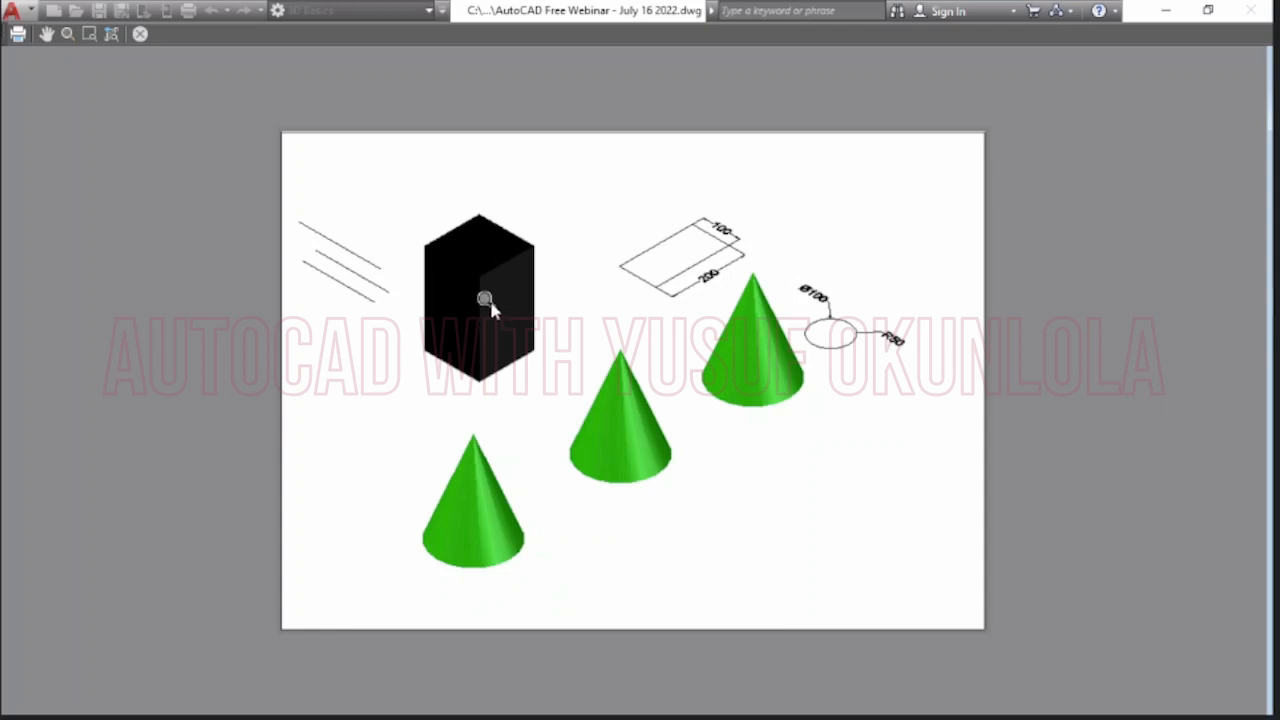
left_click(140, 38)
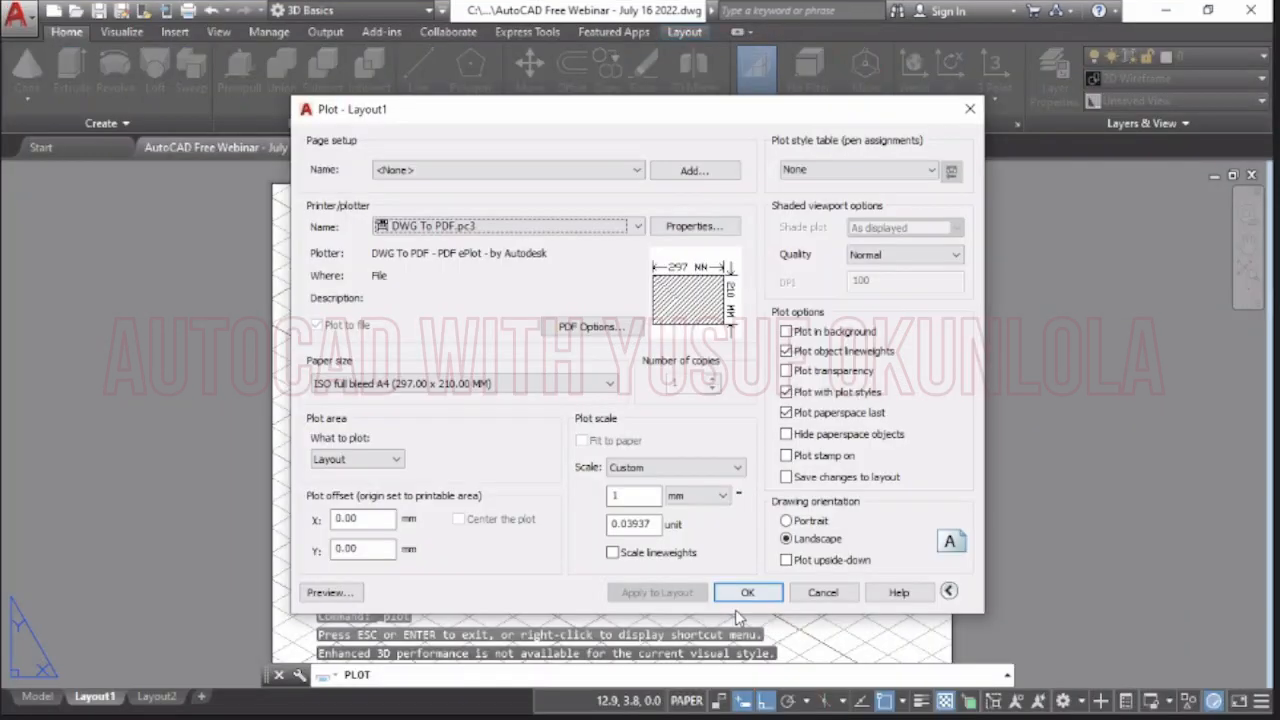
- Plot Layout1 to "AutoCAD Free Webinar - July 16 2022-Layout1.pdf" in the AutoCAD Webinar folder on drive C
left_click(750, 594)
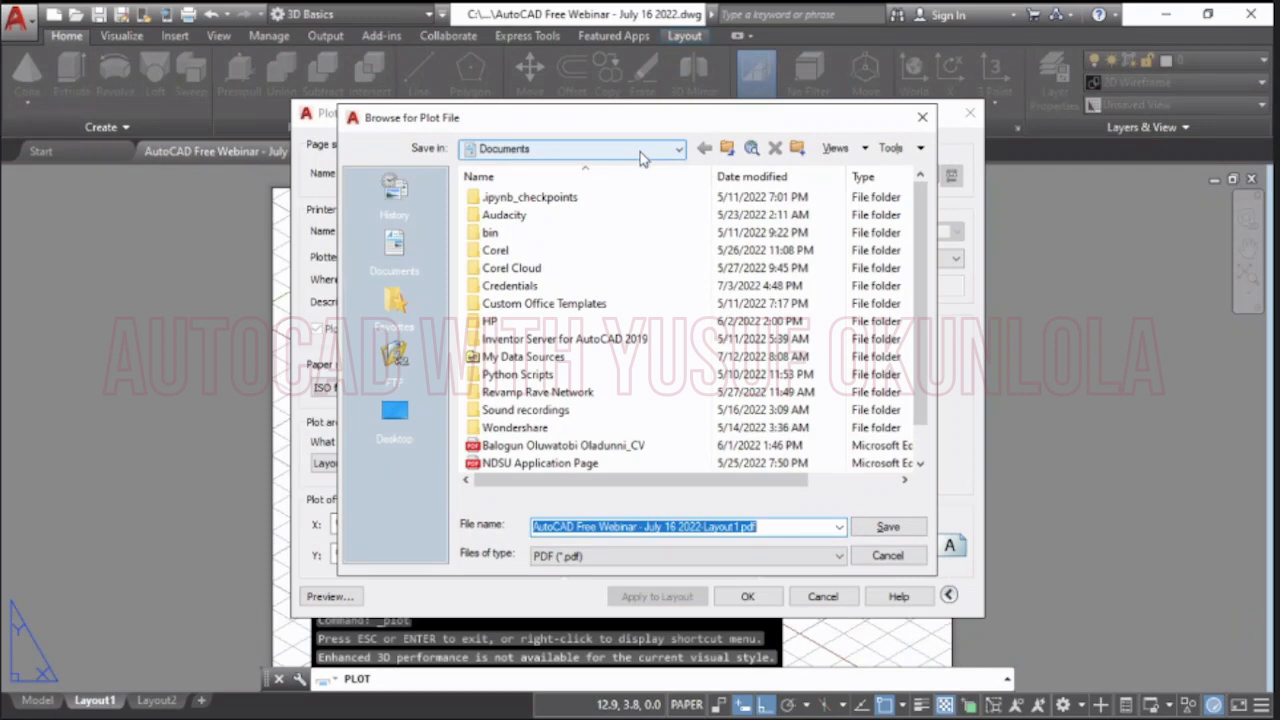
left_click(640, 152)
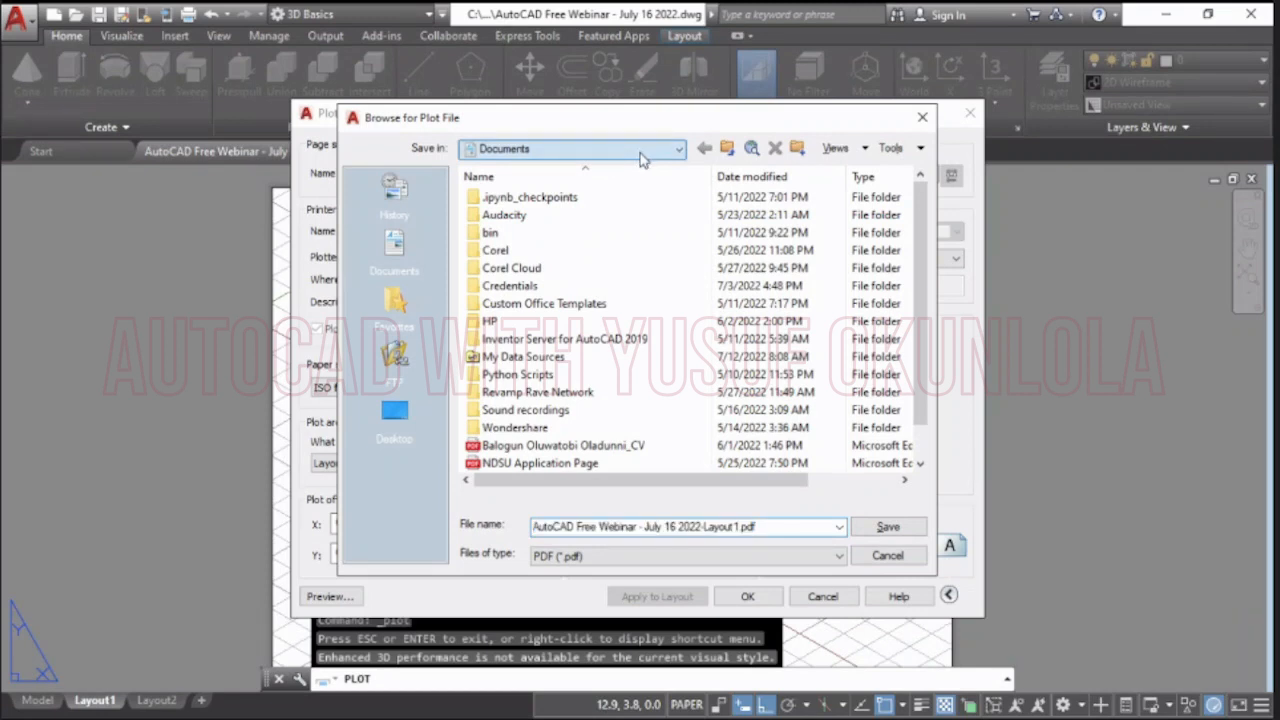
left_click(562, 202)
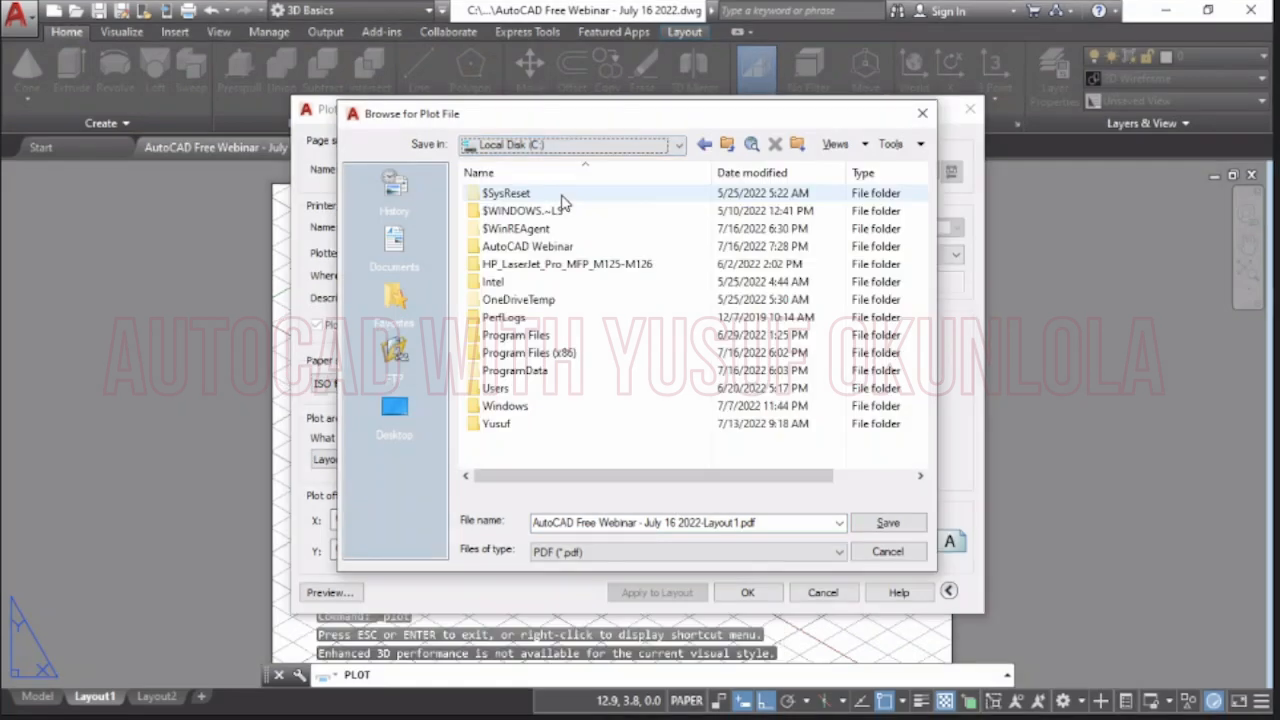
double_click(560, 248)
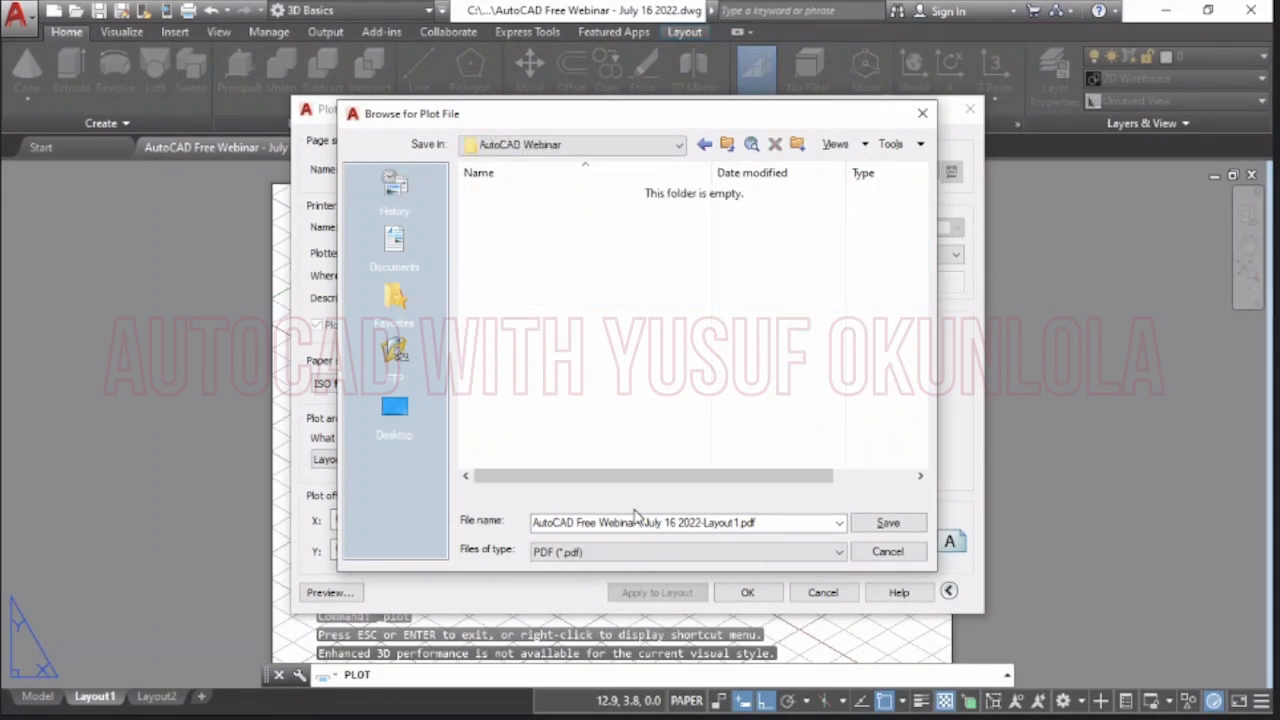
triple_click(537, 522)
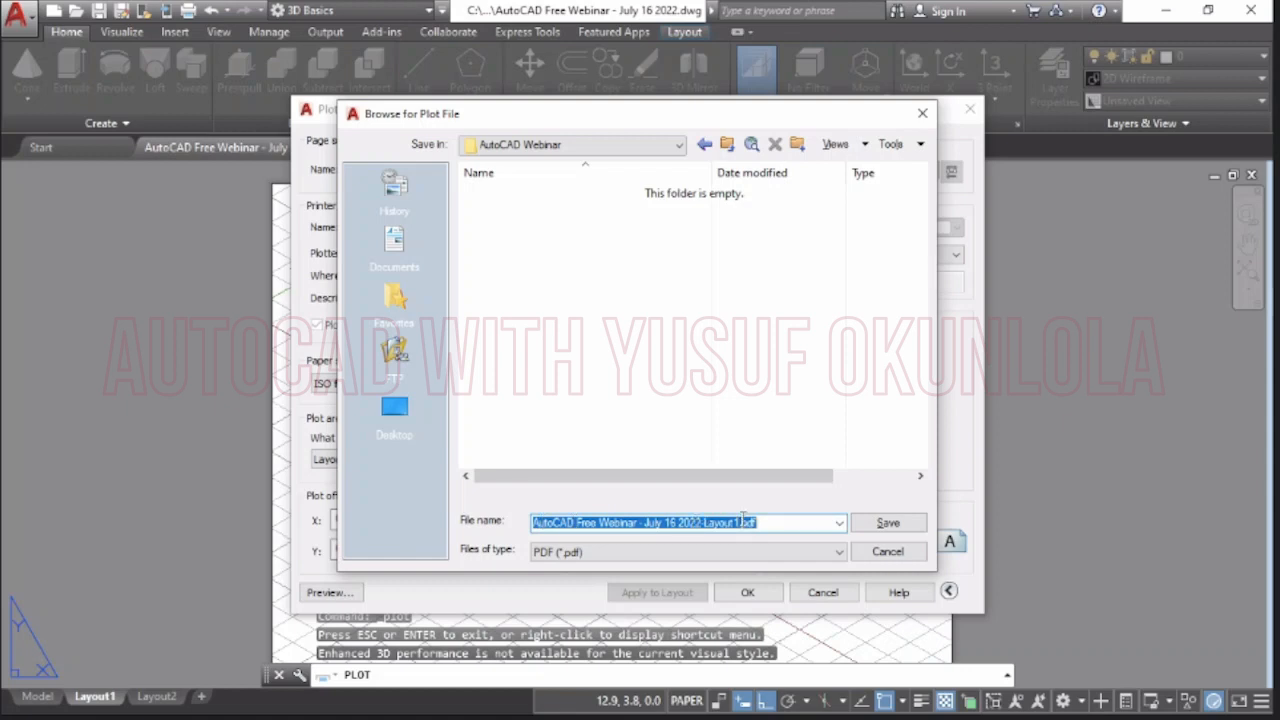
left_click(884, 529)
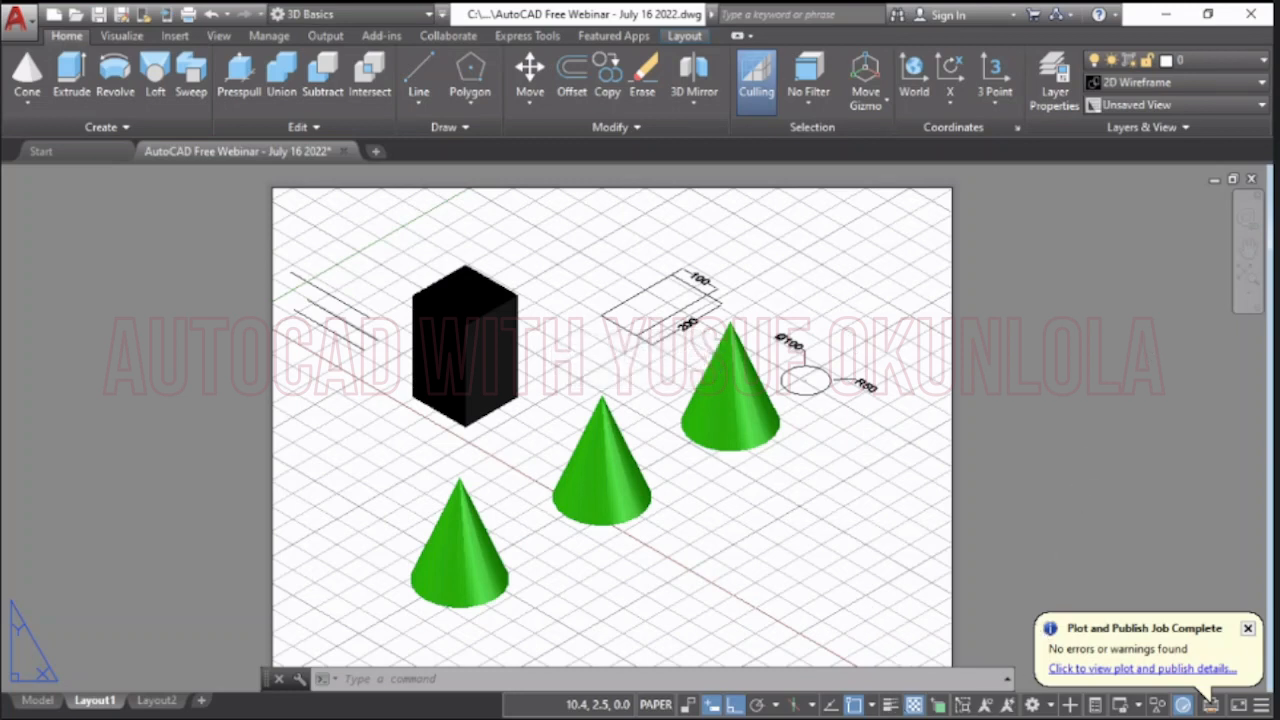
- Switch to Google Meet and present the browser window showing the plotted AutoCAD Free Webinar PDF
left_click(957, 716)
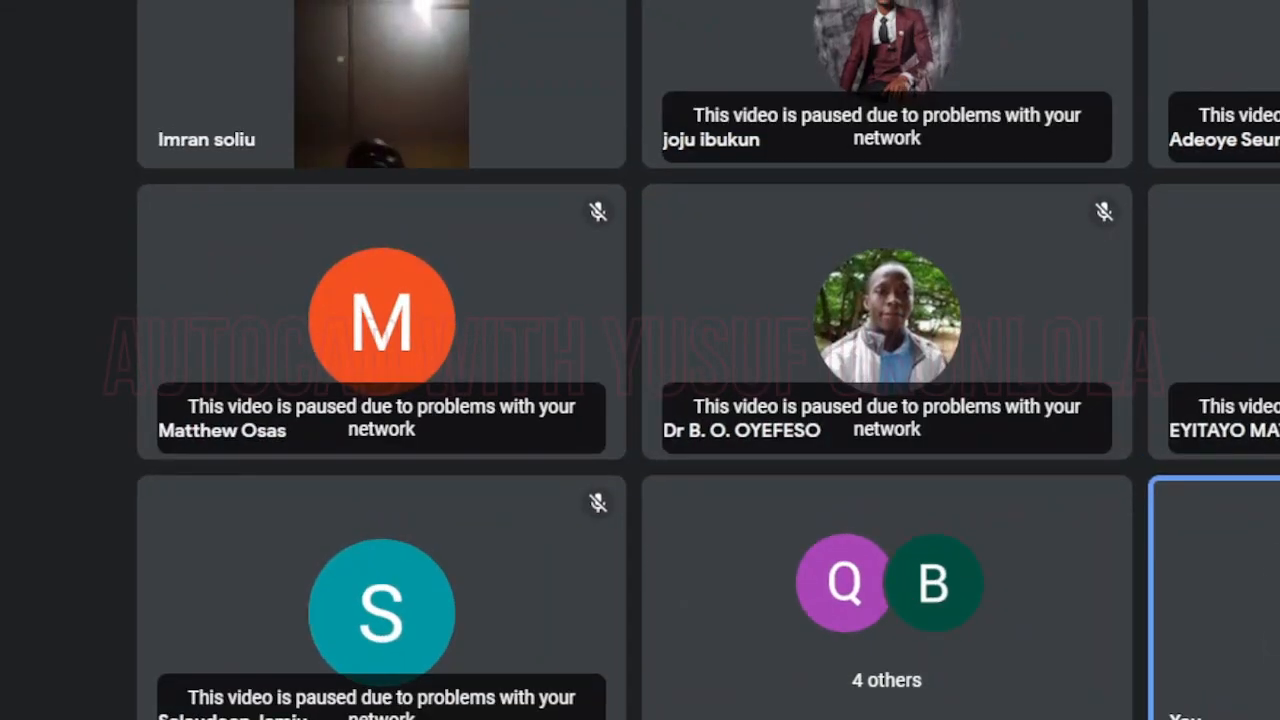
left_click(1012, 718)
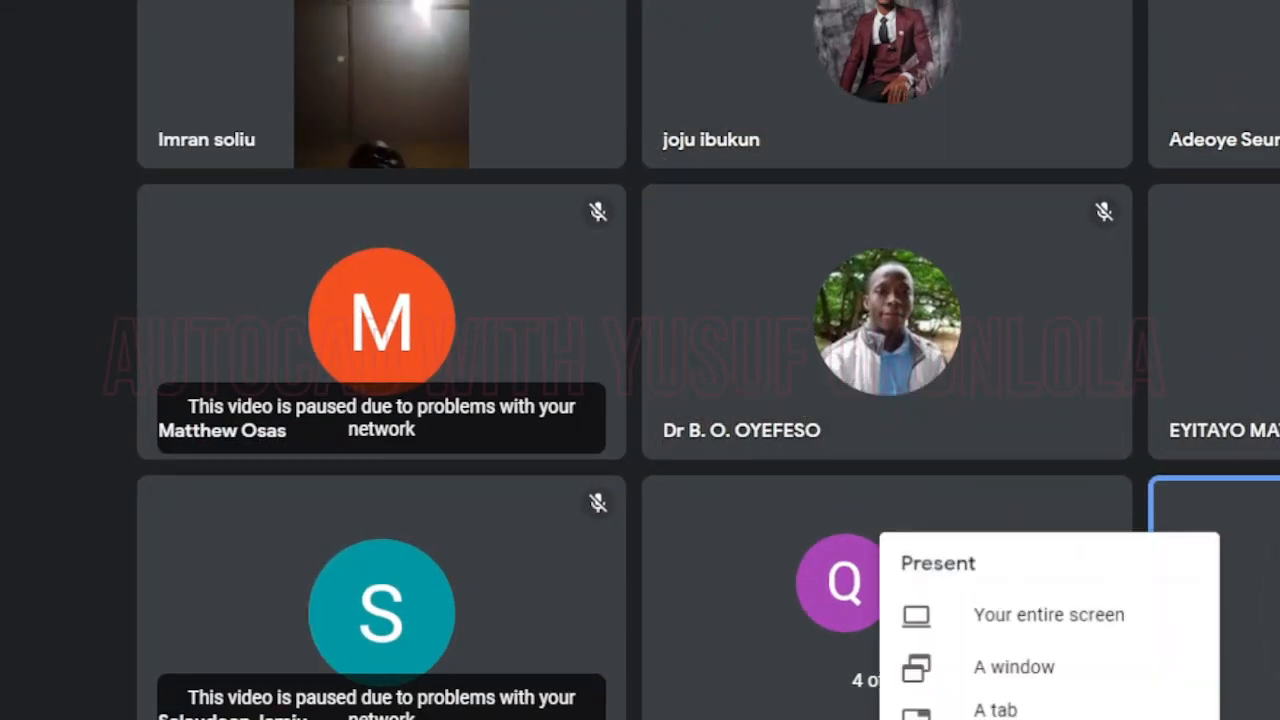
left_click(1011, 668)
left_click(870, 90)
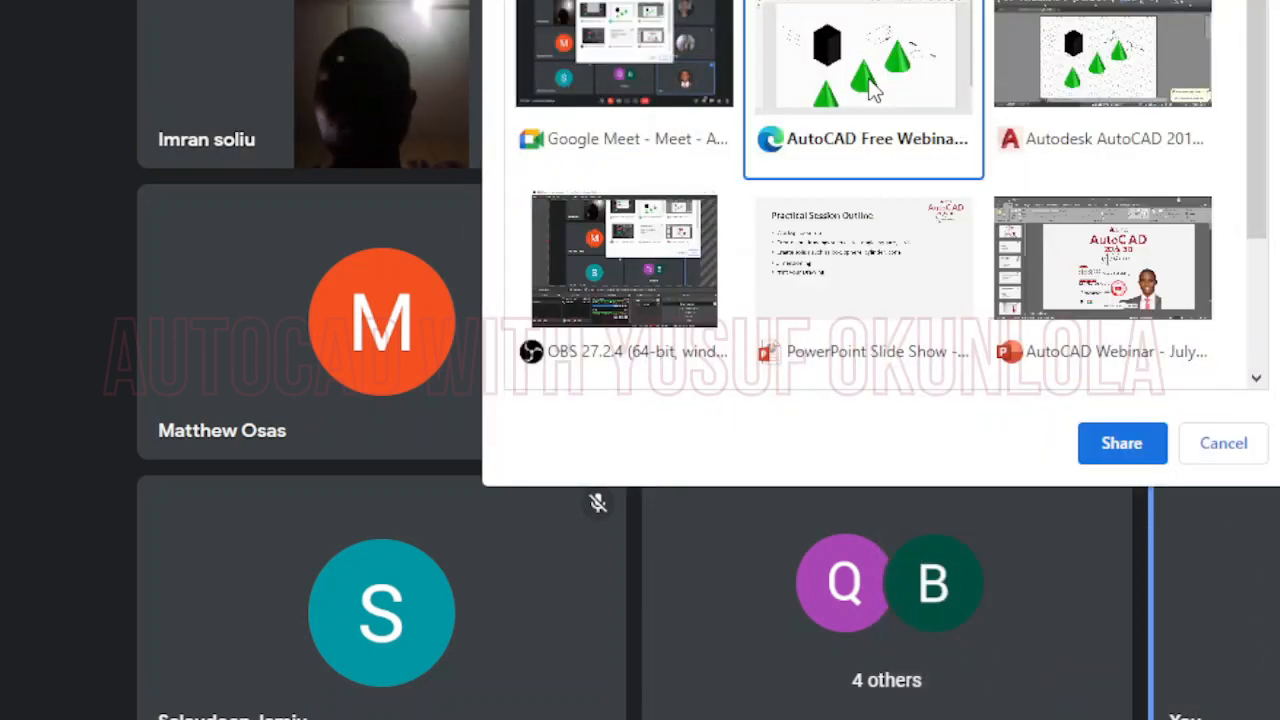
left_click(1141, 447)
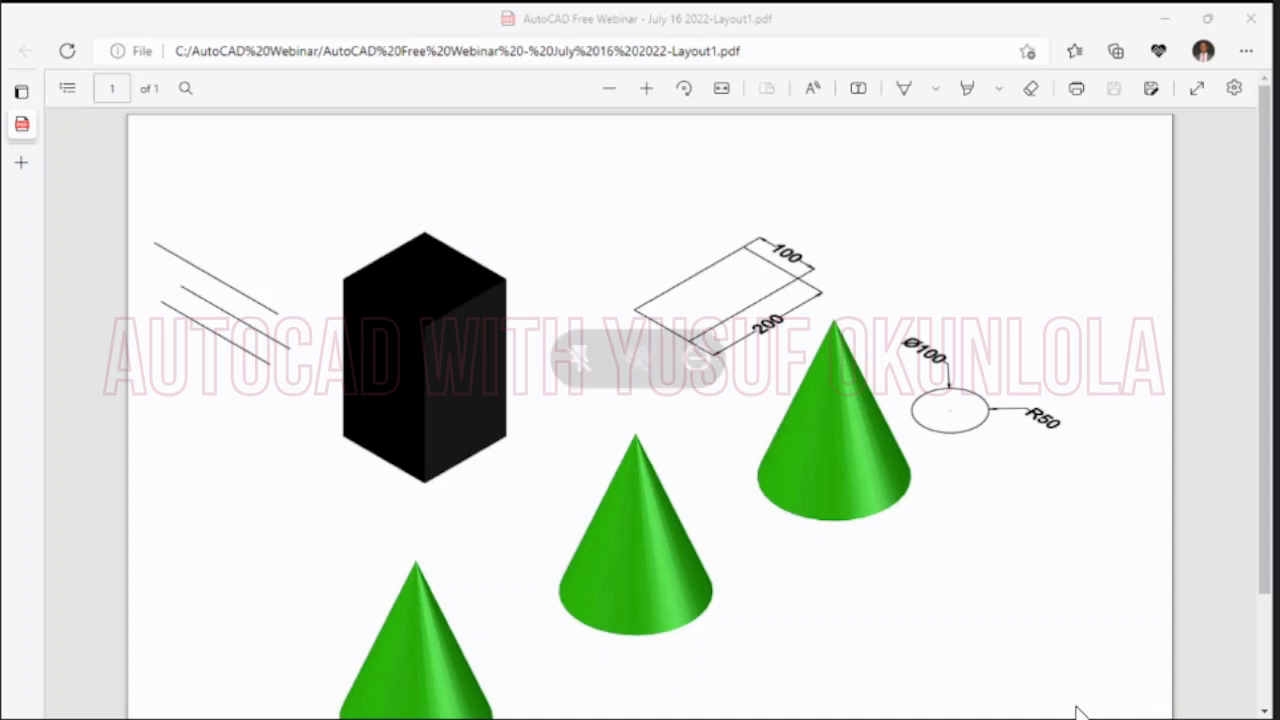
- Look over the plotted PDF page, checking the lines, dimensioned shapes, box and cones from top to bottom
scroll(770, 320, "down", 1)
scroll(770, 322, "down", 1)
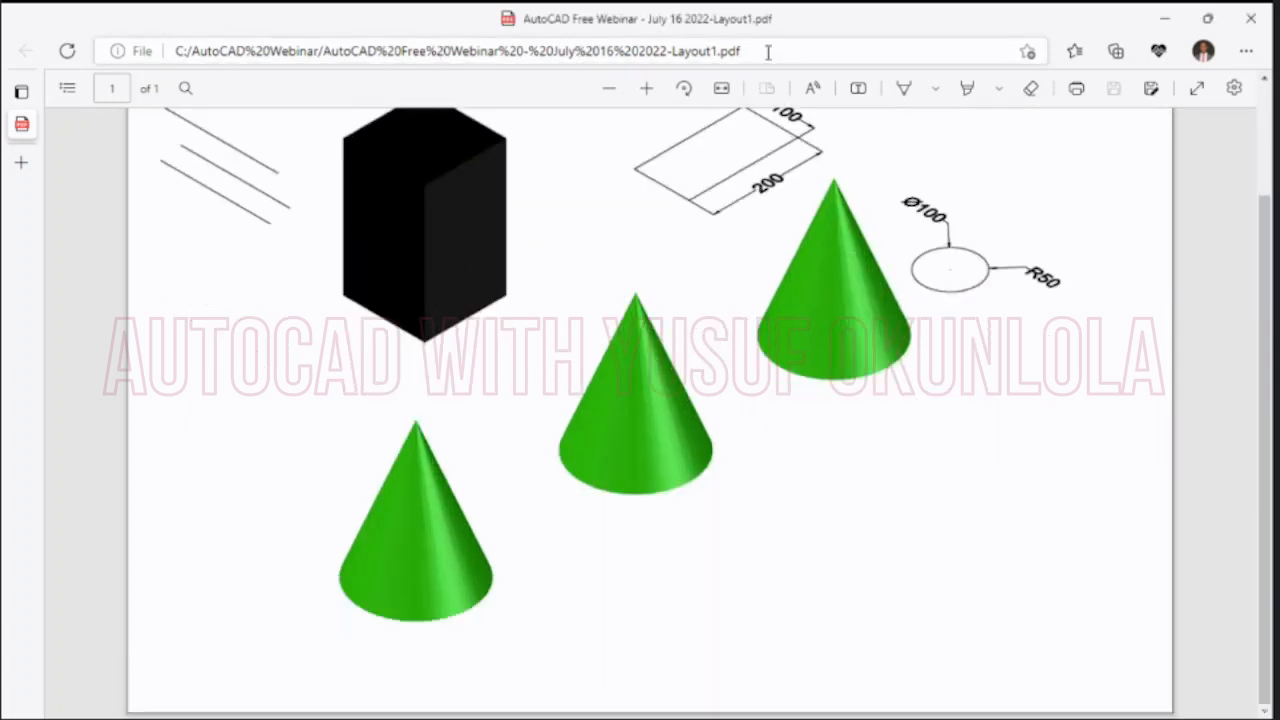
scroll(1017, 565, "up", 1)
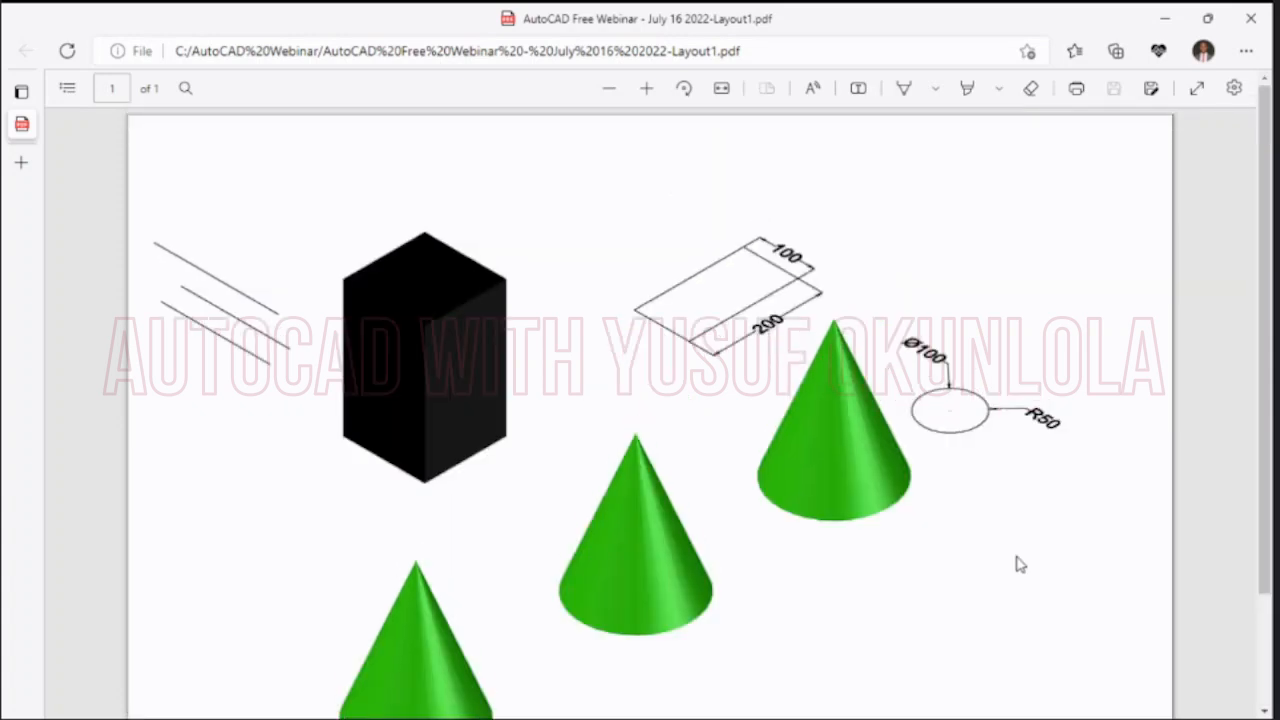
scroll(1017, 565, "down", 1)
scroll(1017, 565, "up", 1)
- Stop presenting the PDF in Google Meet and share the PowerPoint Slide Show window instead
key("alt+Tab")
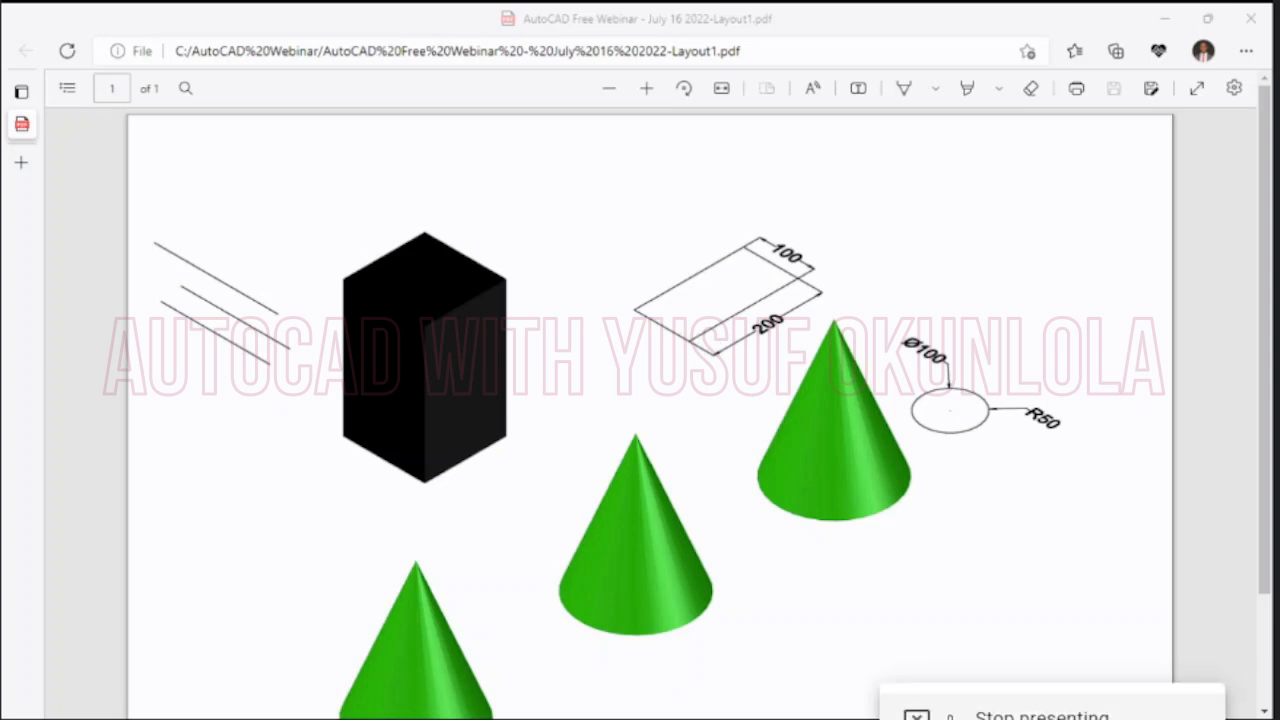
left_click(950, 716)
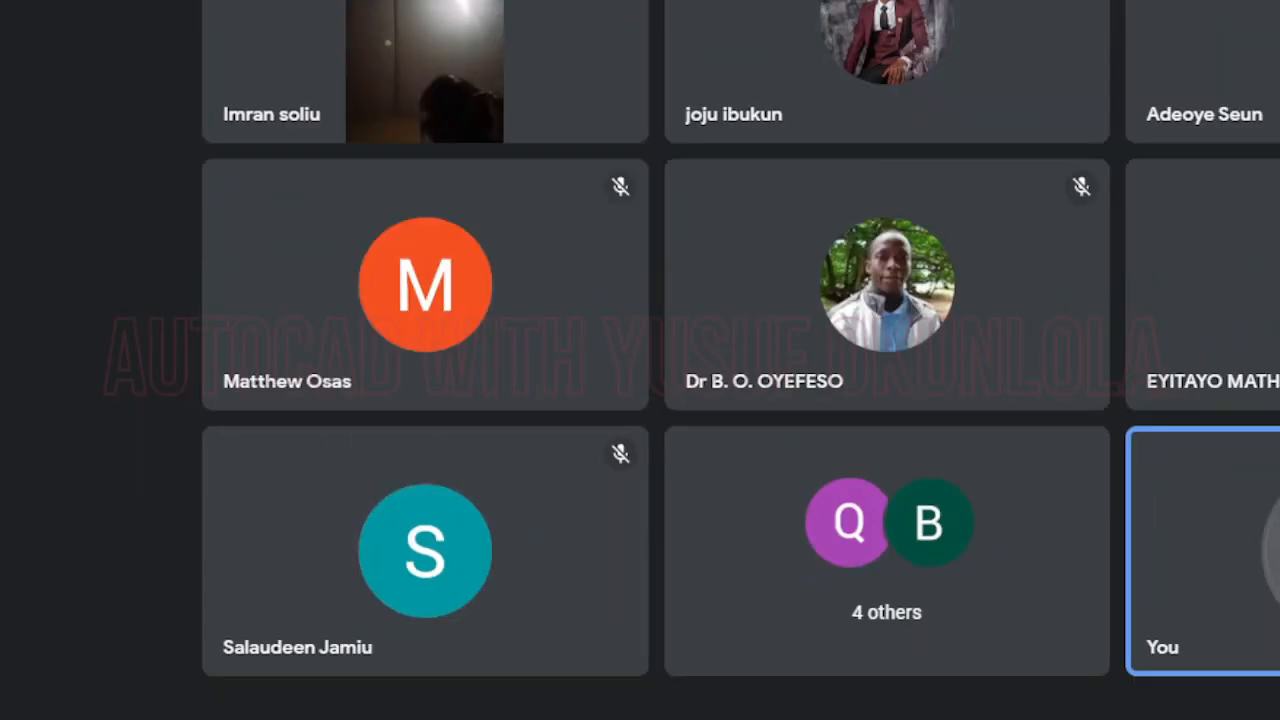
left_click(960, 716)
left_click(990, 665)
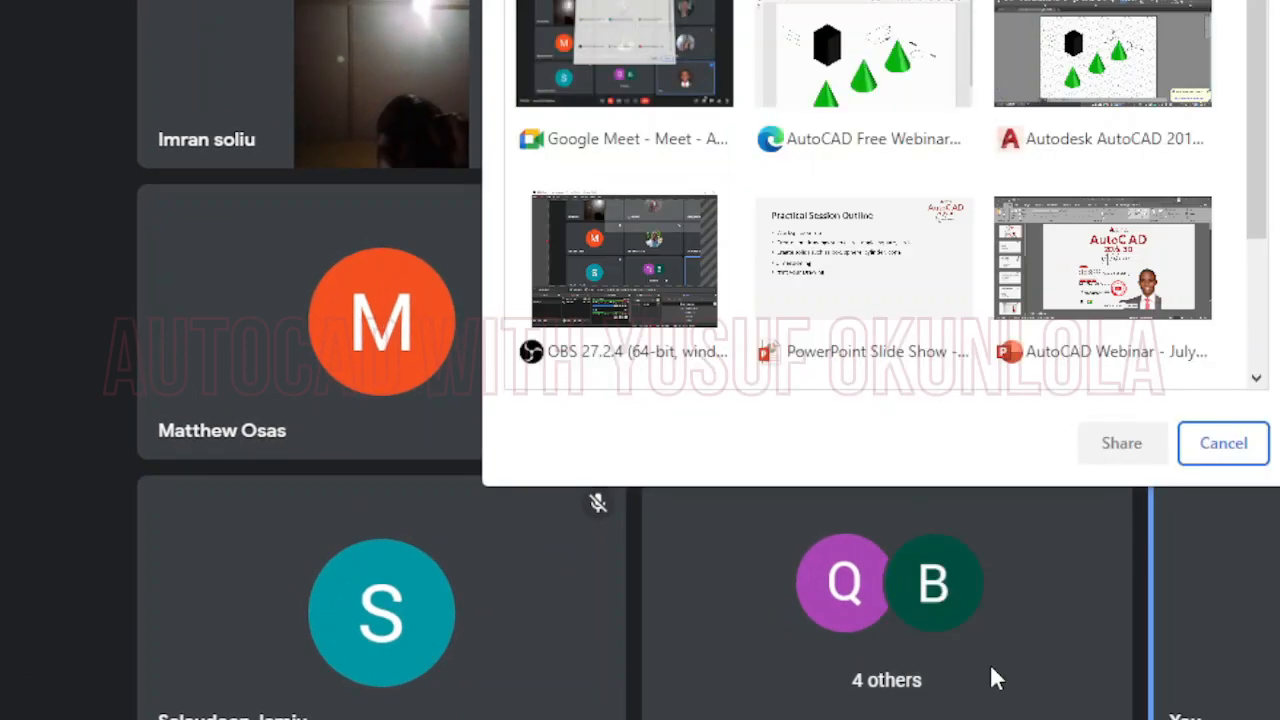
left_click(855, 261)
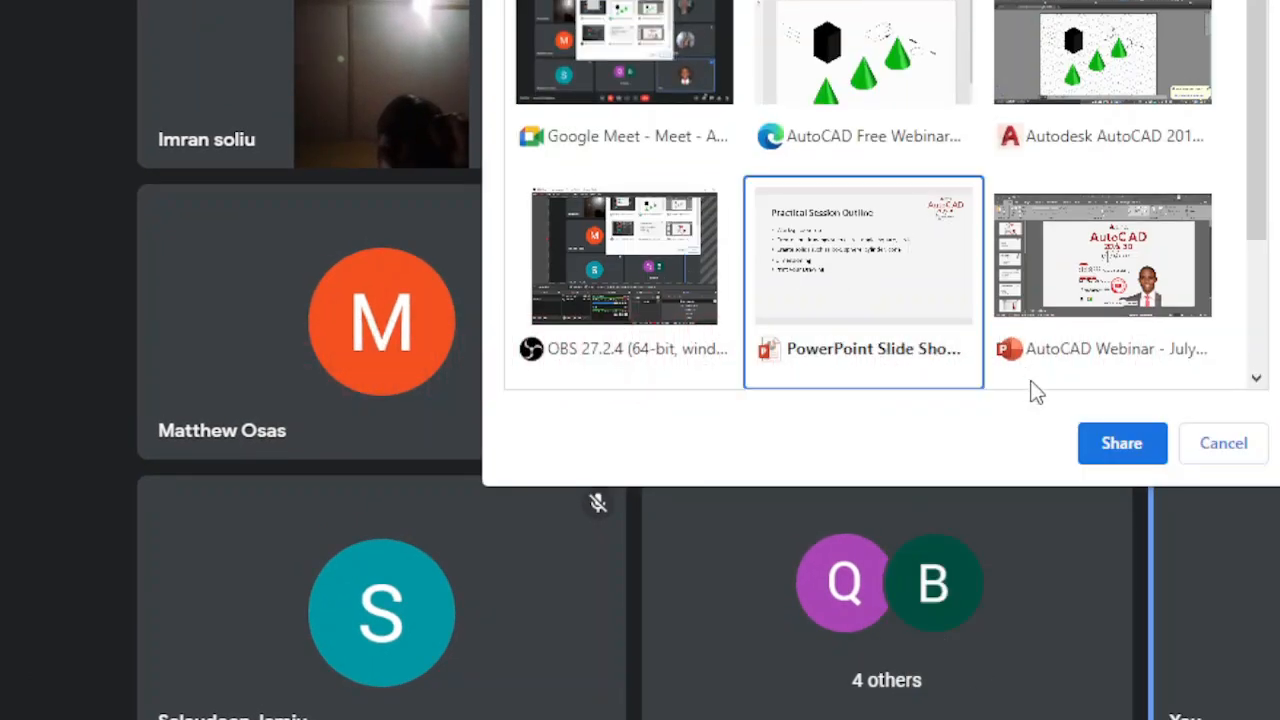
left_click(1121, 445)
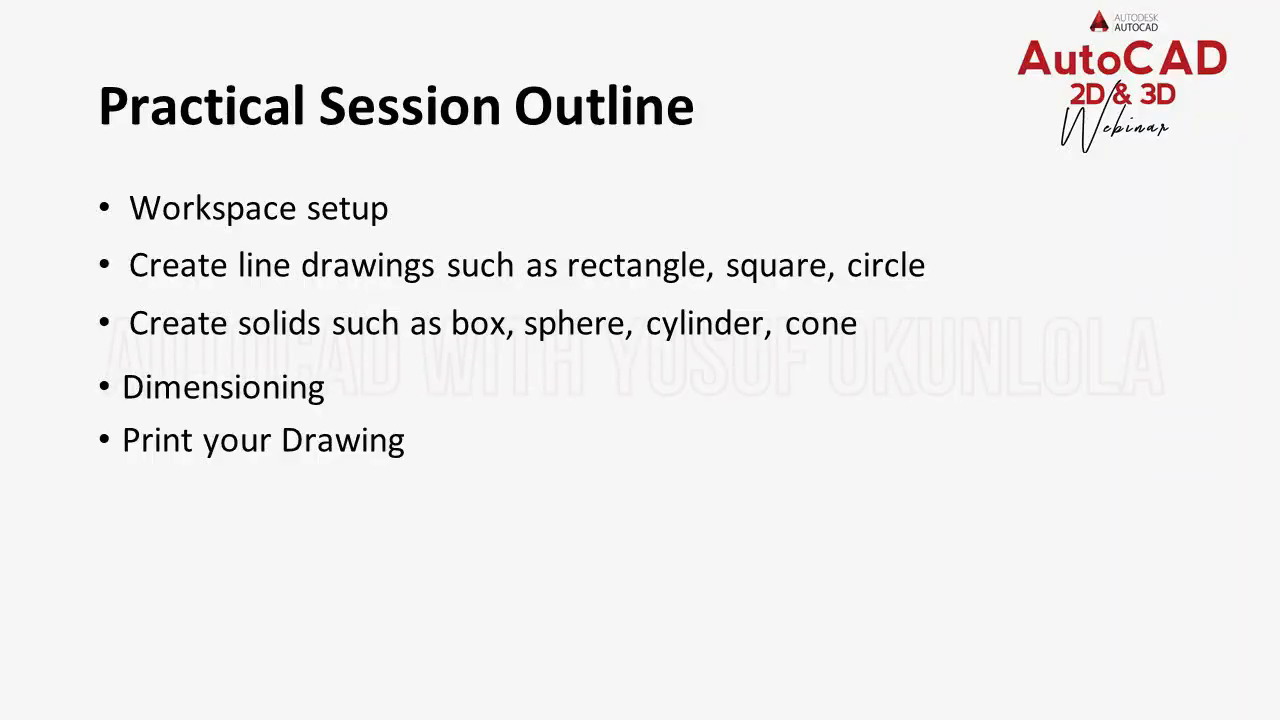